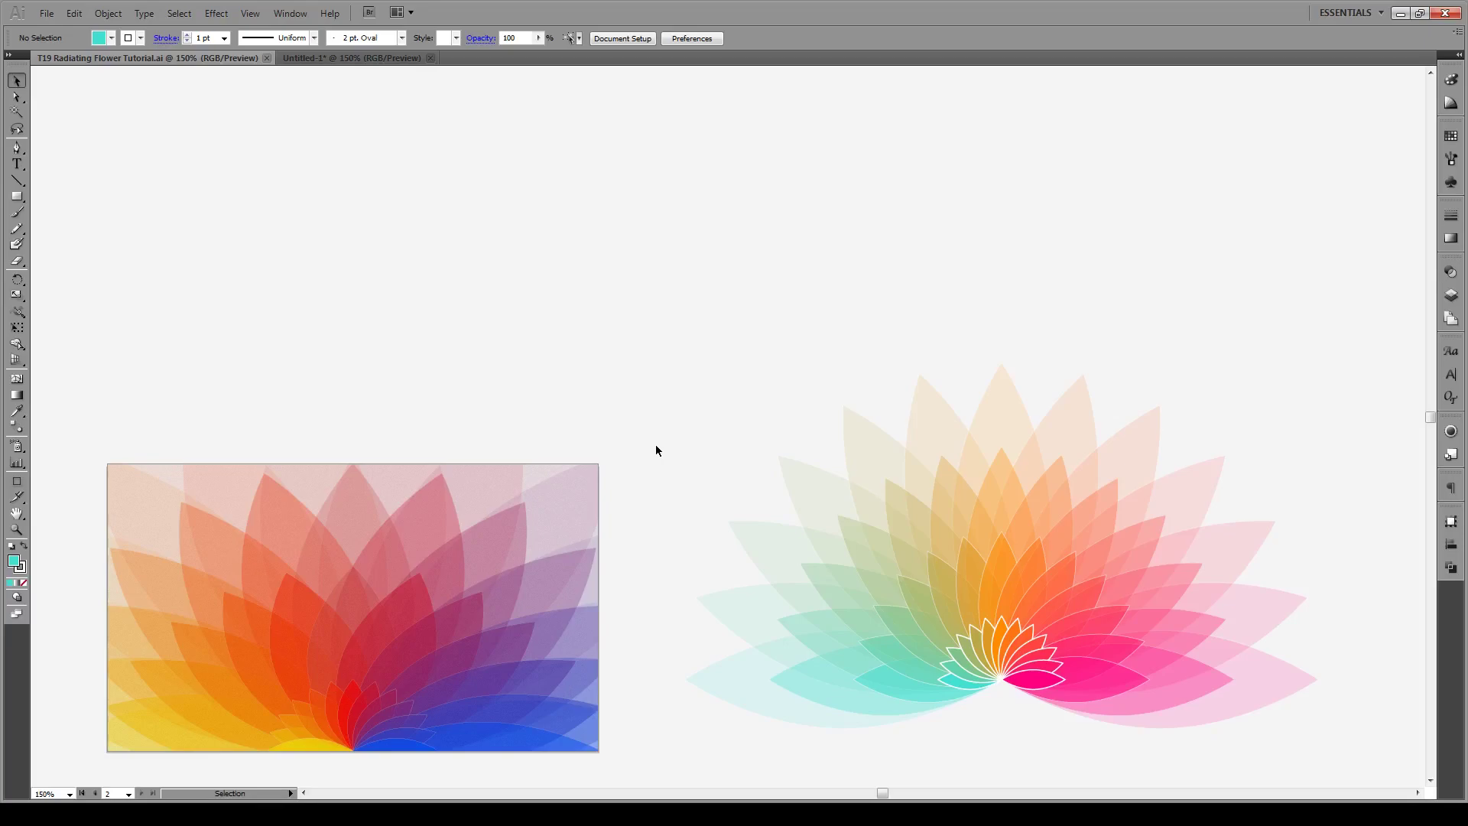
- Bring forward the Untitled-1 document holding the teal, orange and pink squares
left_click(353, 58)
left_click(22, 199)
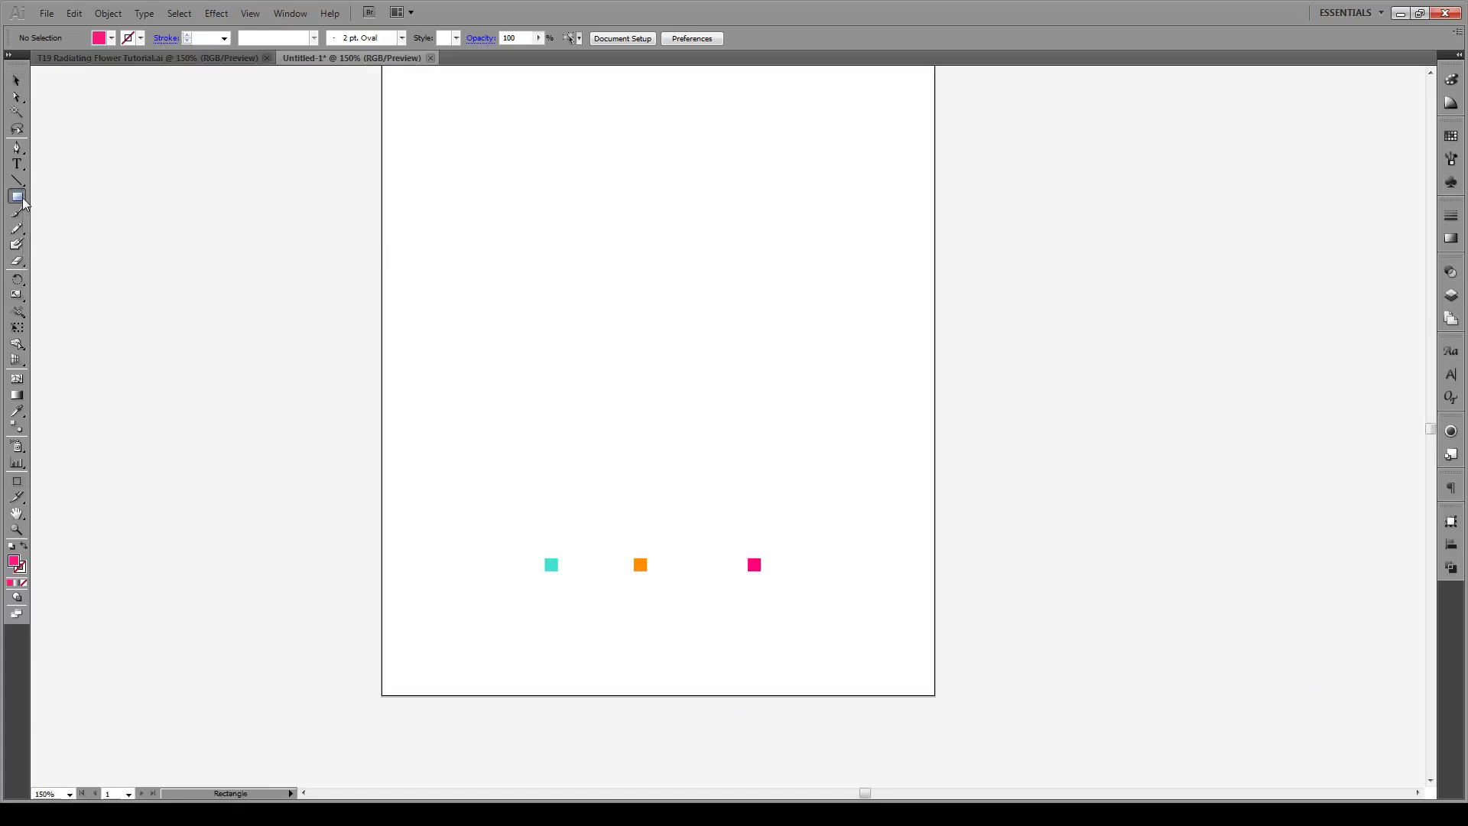
- Draw a small circle and retract its top and bottom handles into sharp points
left_click_drag(23, 199, 45, 231)
left_click_drag(628, 338, 670, 383)
scroll(653, 362, "up", 3)
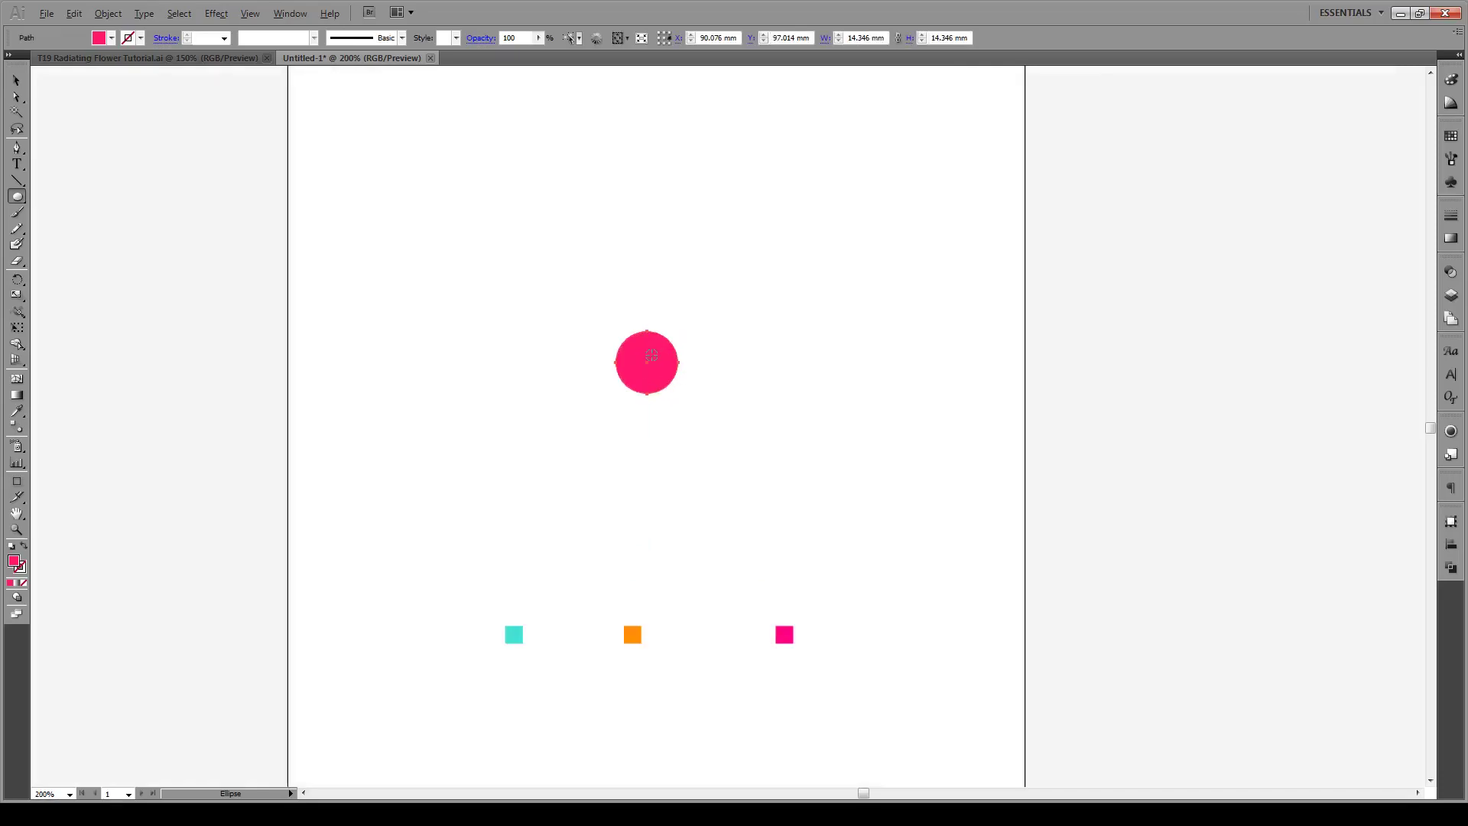
left_click(16, 79)
left_click(17, 97)
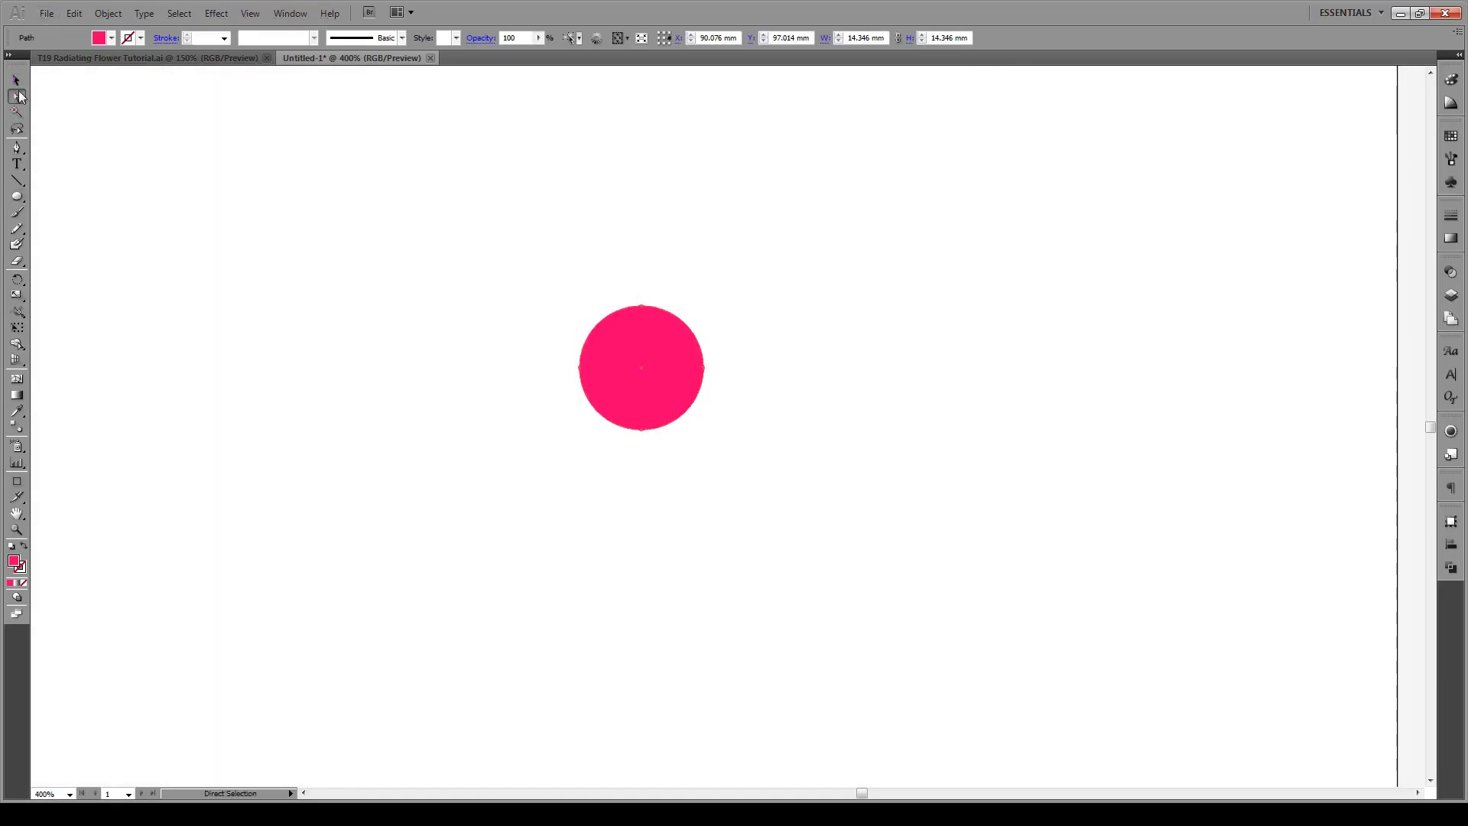
left_click(647, 307)
left_click_drag(674, 312, 641, 307)
left_click(652, 428)
left_click_drag(675, 429, 641, 429)
- Squeeze the shape into a narrow leaf and rotate it to lie horizontally
key("v")
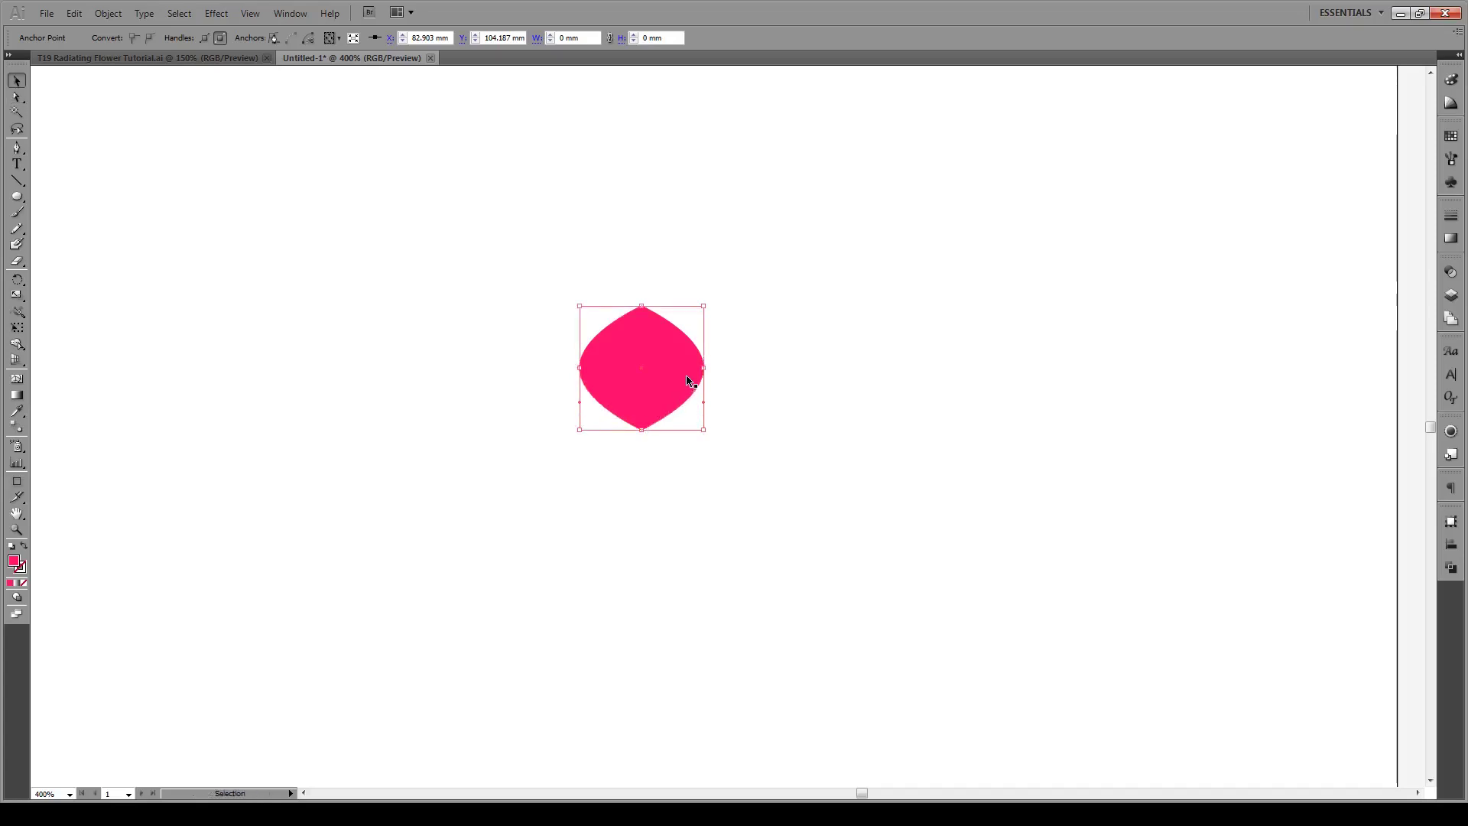
left_click_drag(706, 370, 643, 426)
key("ctrl+minus")
left_click_drag(684, 472, 714, 387)
left_click(719, 380)
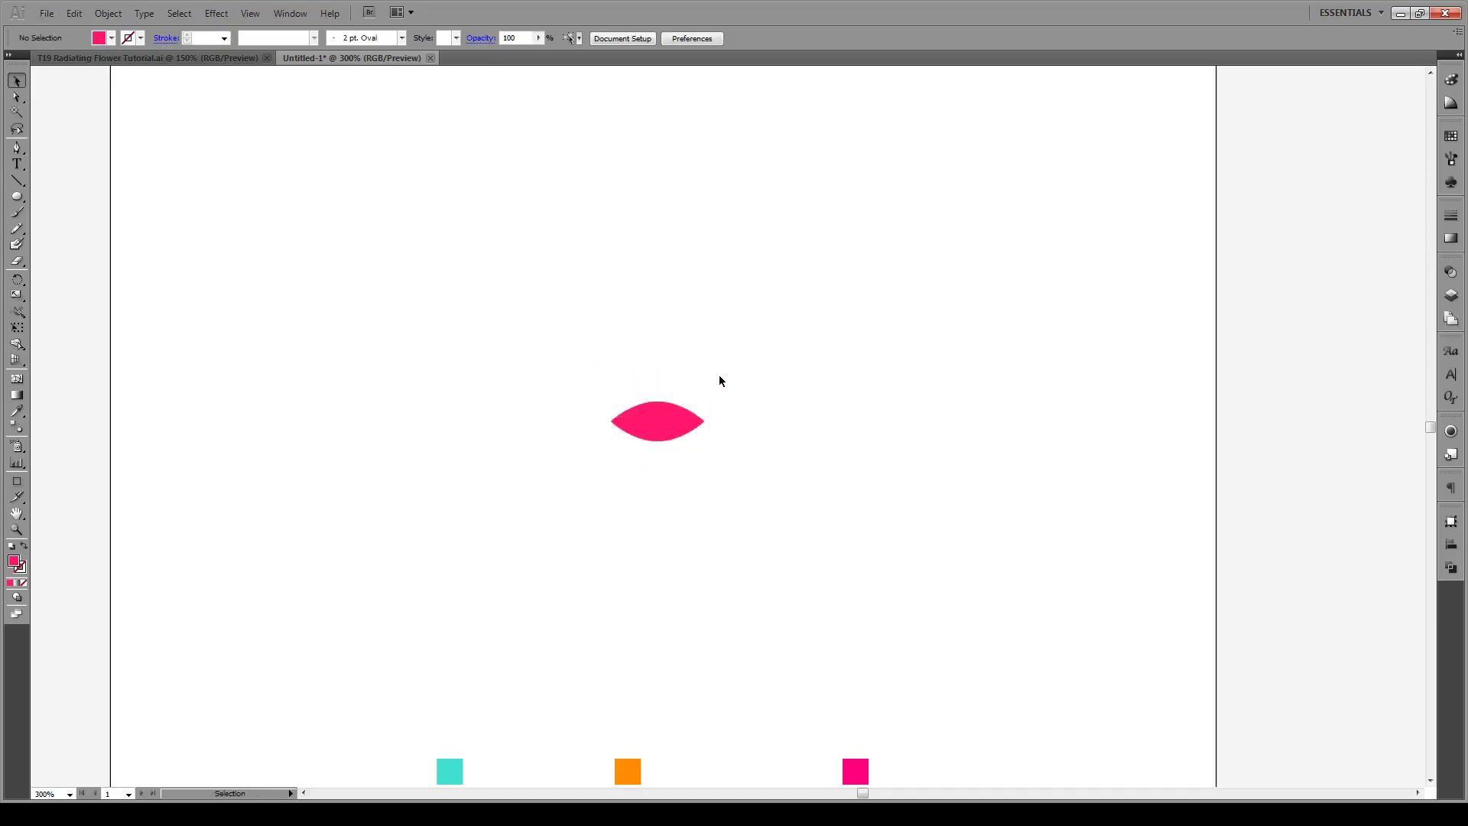
- Fill the leaf with teal #40929B instead of pink
left_click(681, 428)
double_click(13, 561)
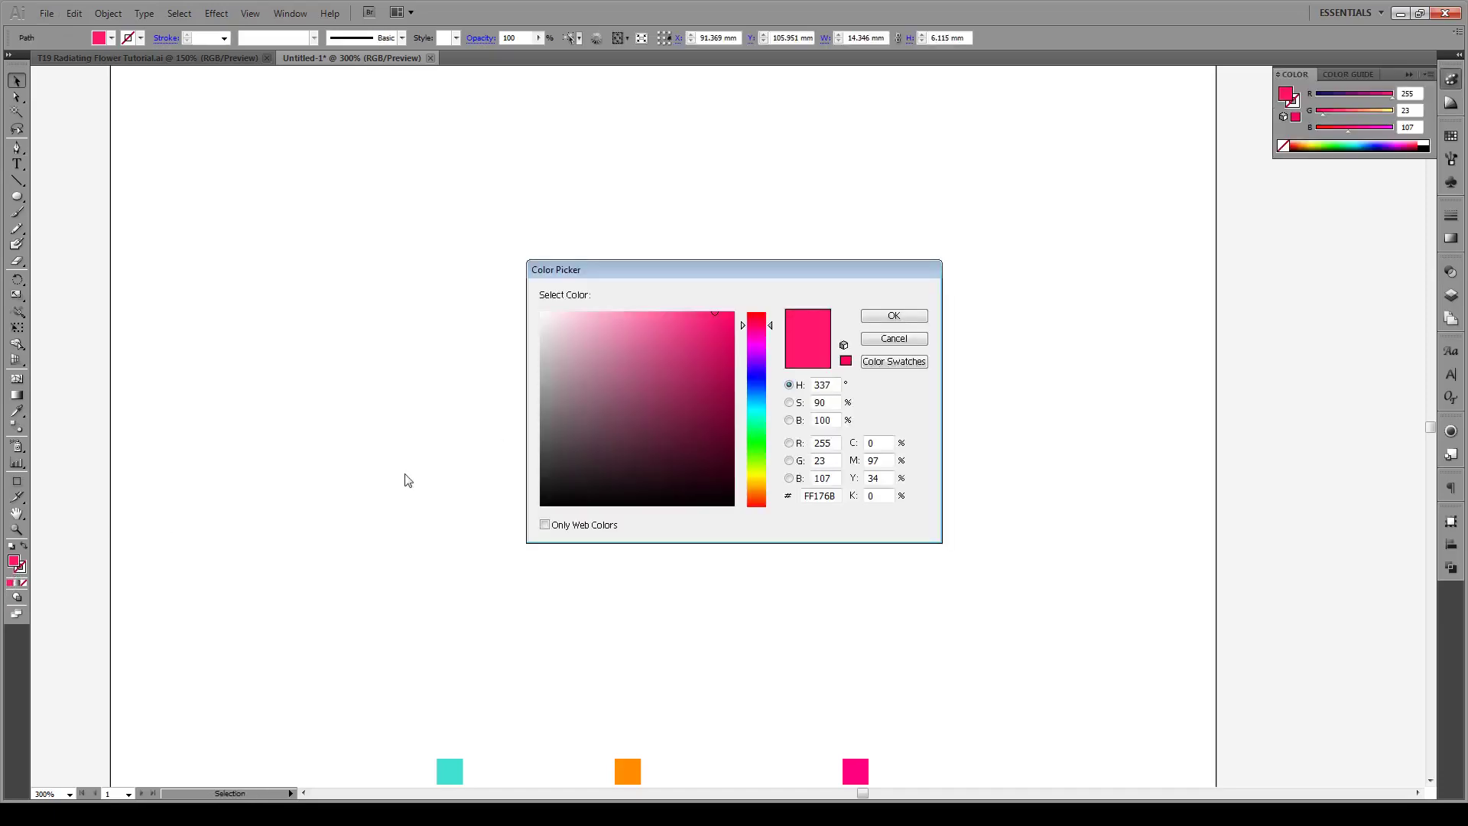
left_click(756, 406)
left_click(656, 387)
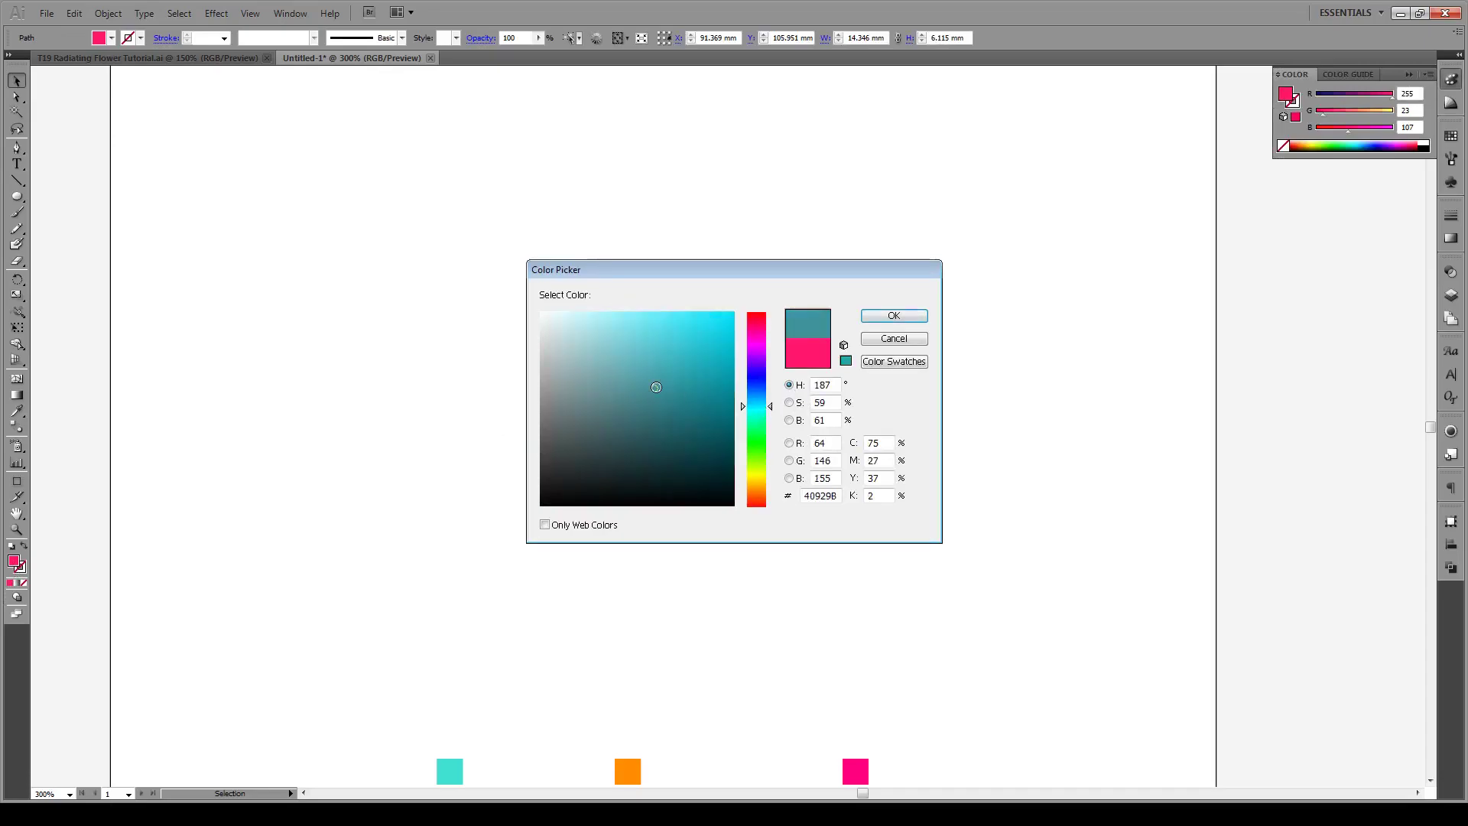
left_click(894, 315)
left_click(806, 391)
scroll(663, 422, "up", 1)
left_click(690, 420)
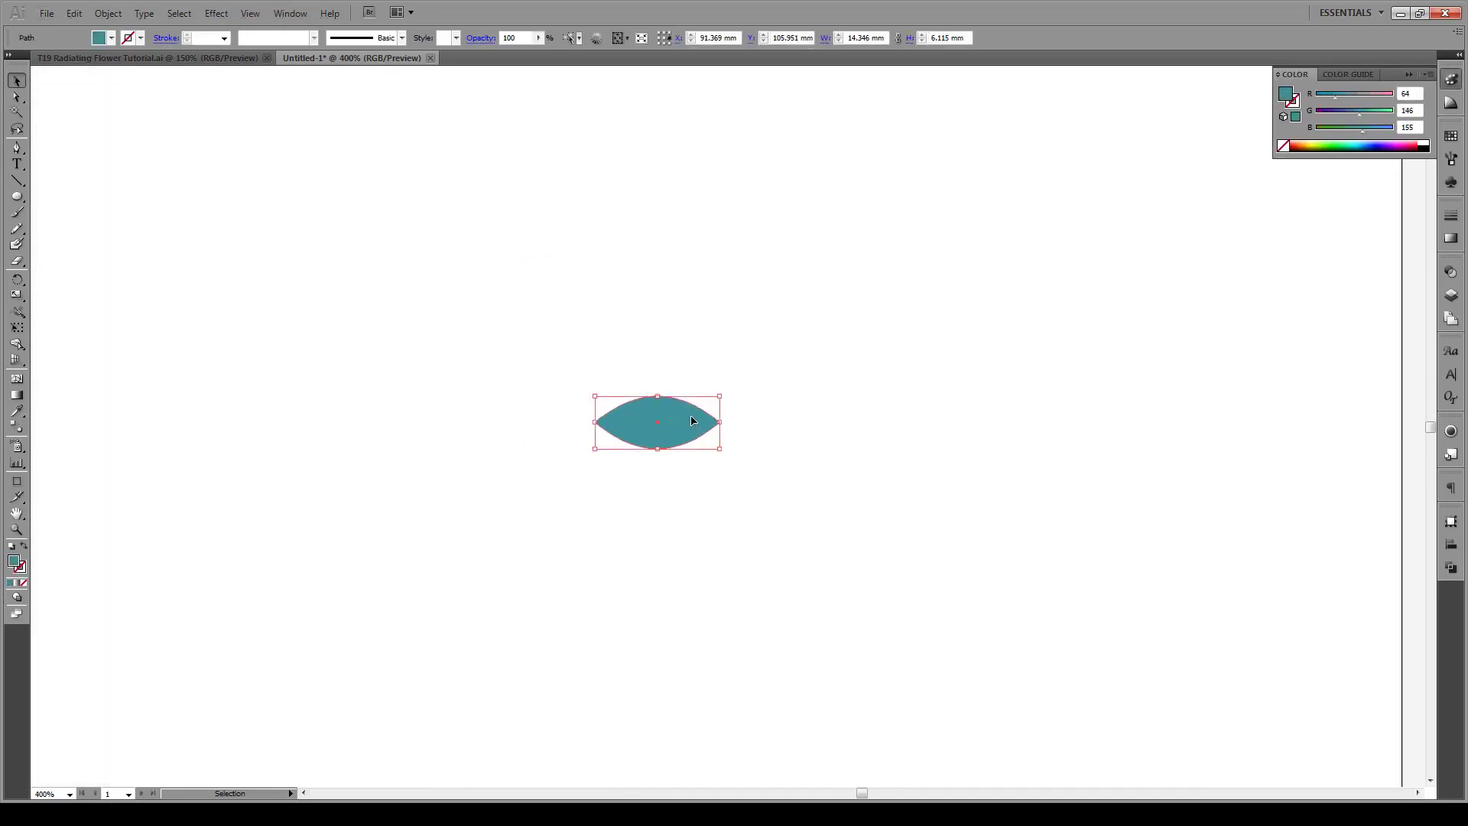
- Copy the leaf rotated -15° around its right tip, repeating three more times with Ctrl+D
key("r")
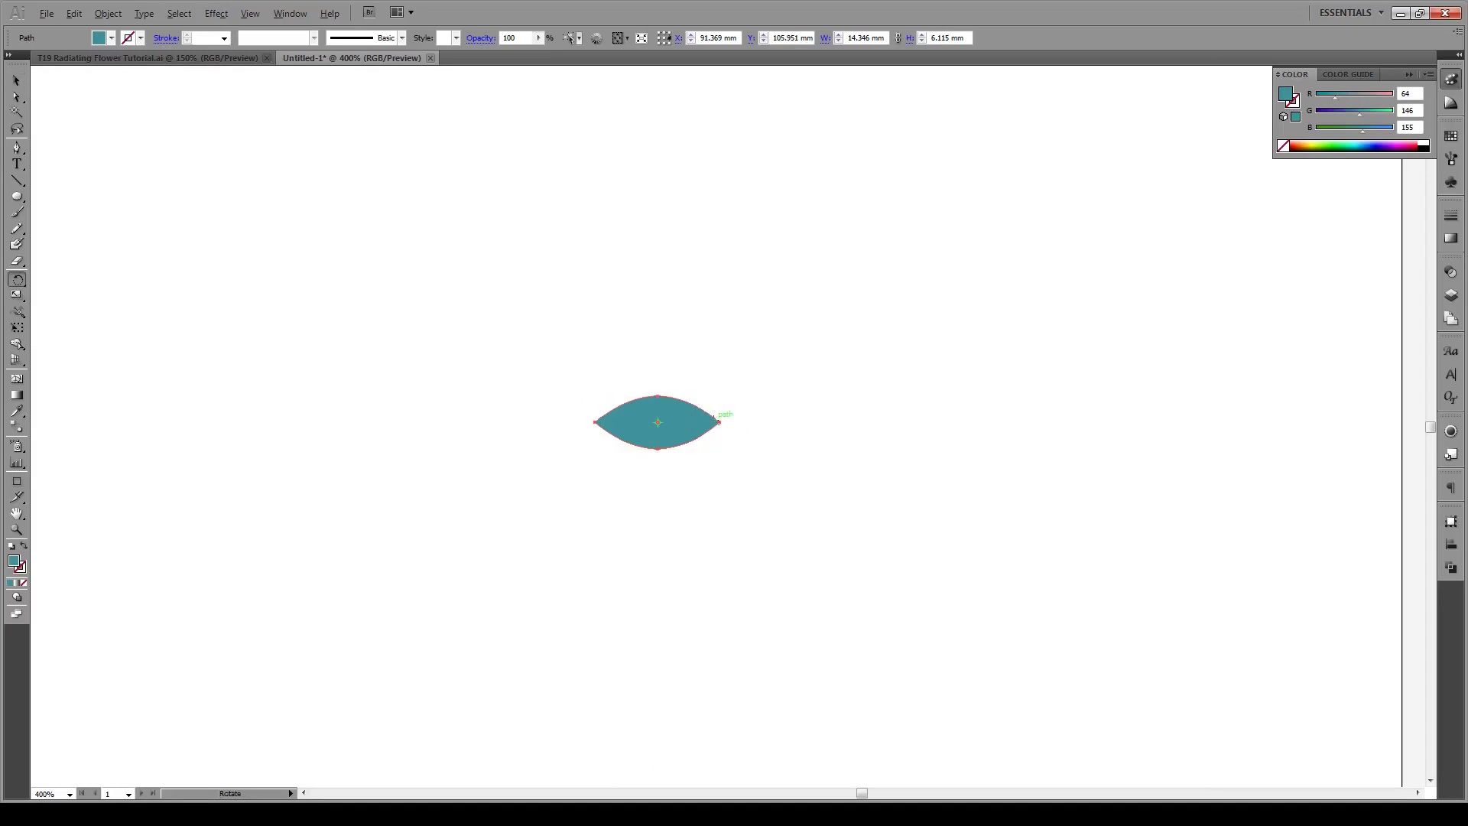
left_click(720, 421, "alt")
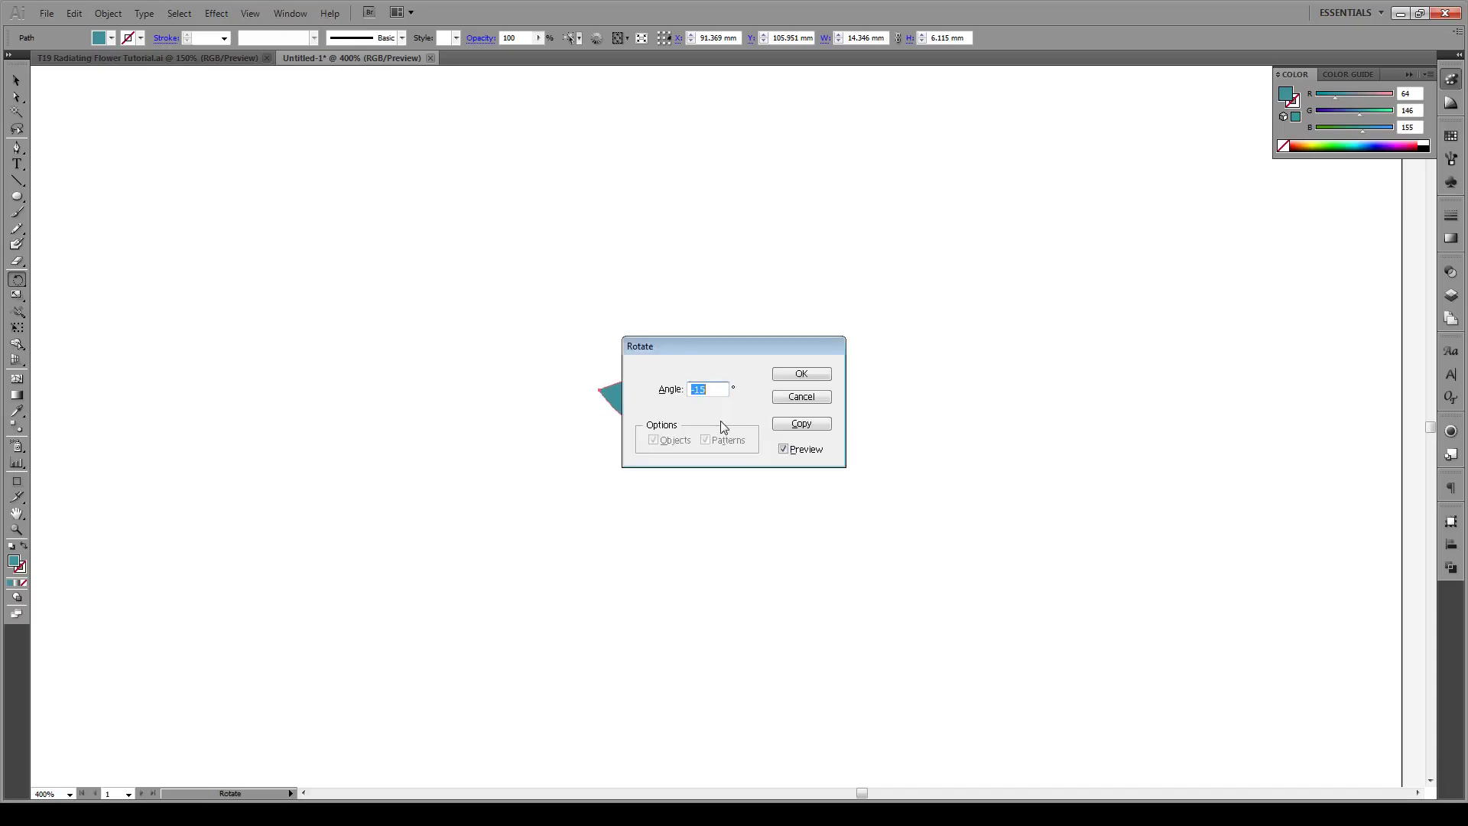
left_click_drag(727, 342, 939, 324)
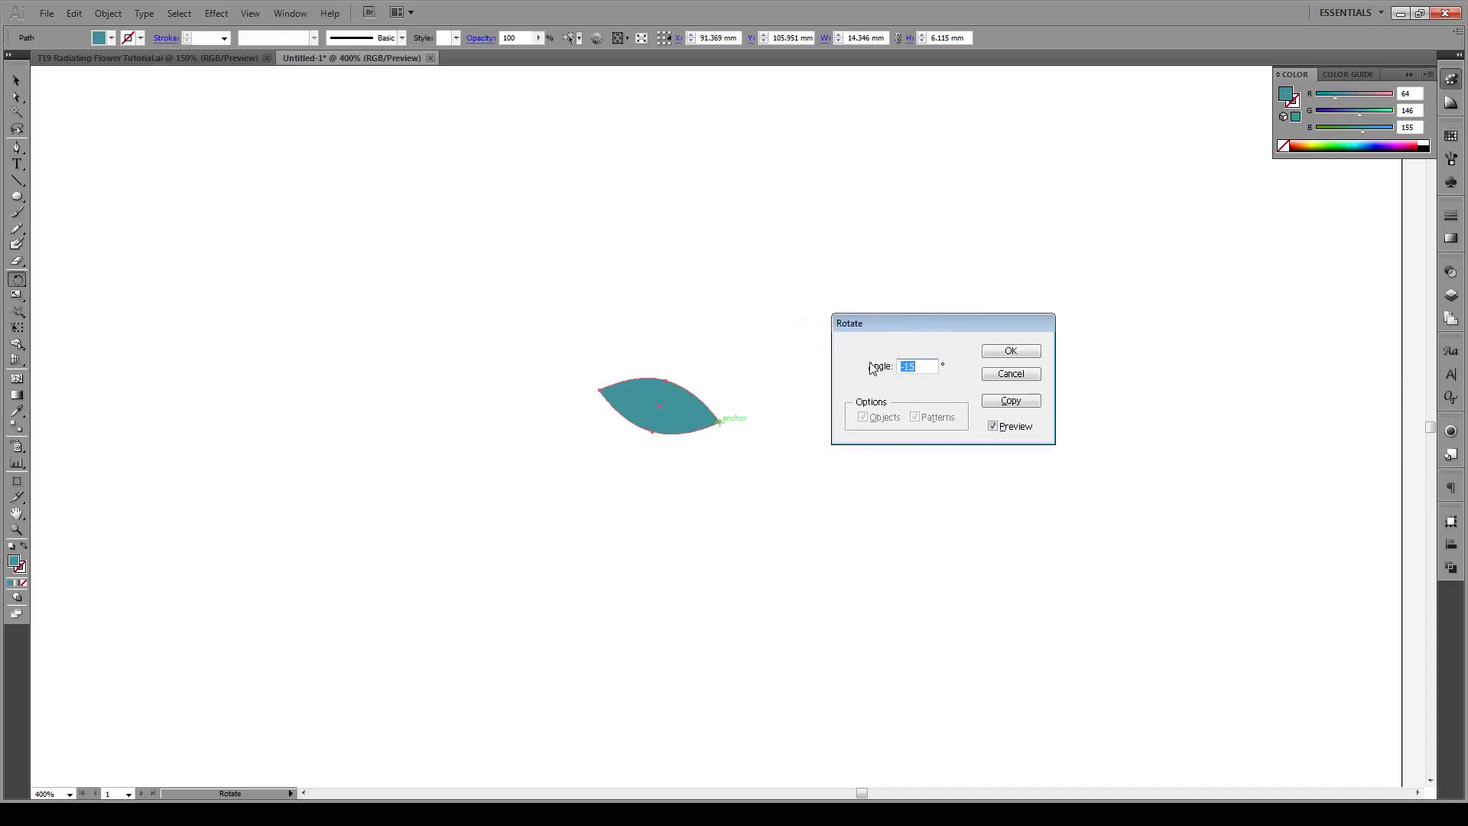
left_click(1001, 428)
left_click(994, 426)
left_click(1010, 402)
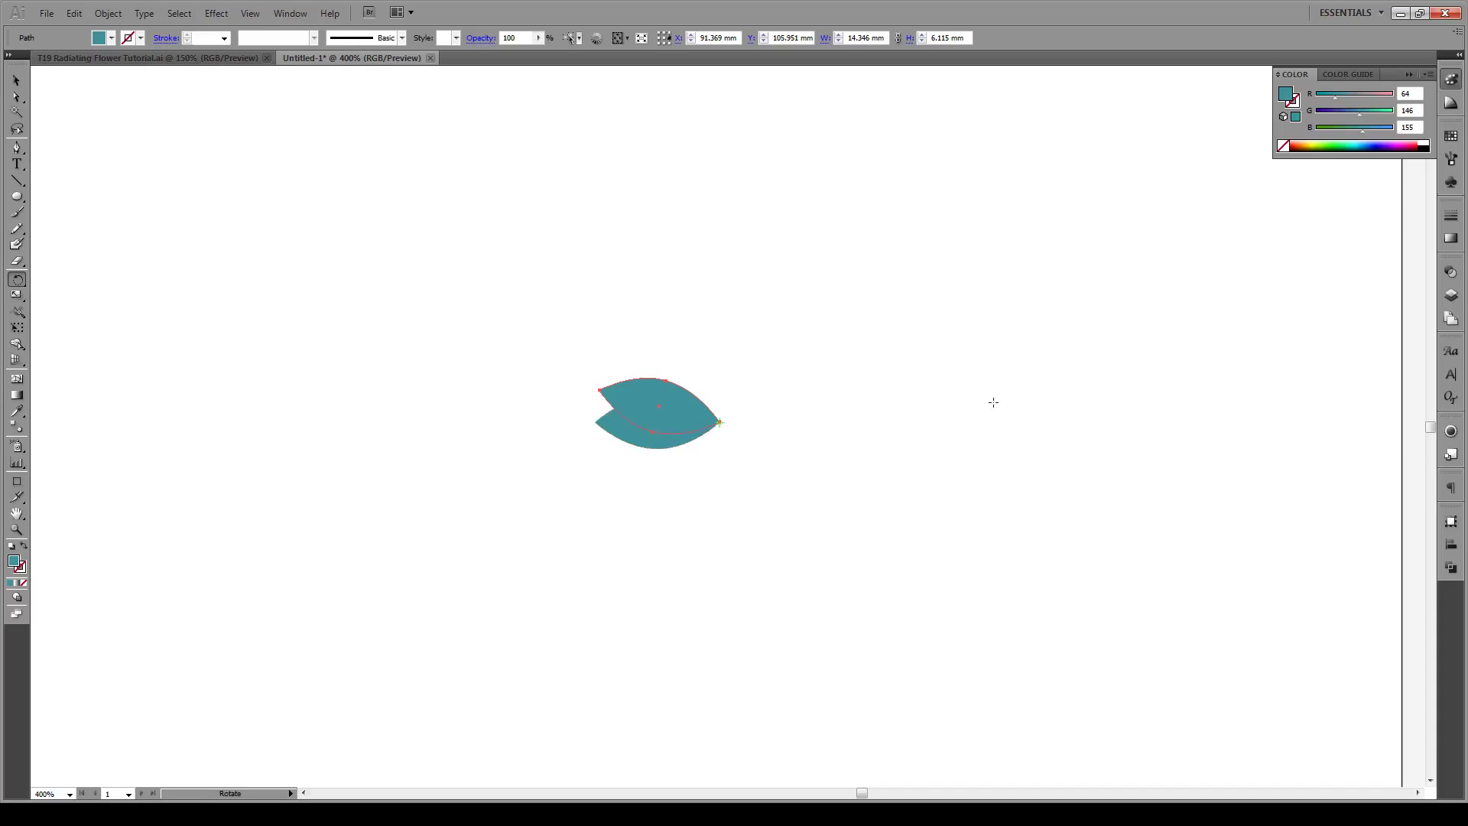
key("ctrl+d")
key("ctrl+d")
key("ctrl+d")
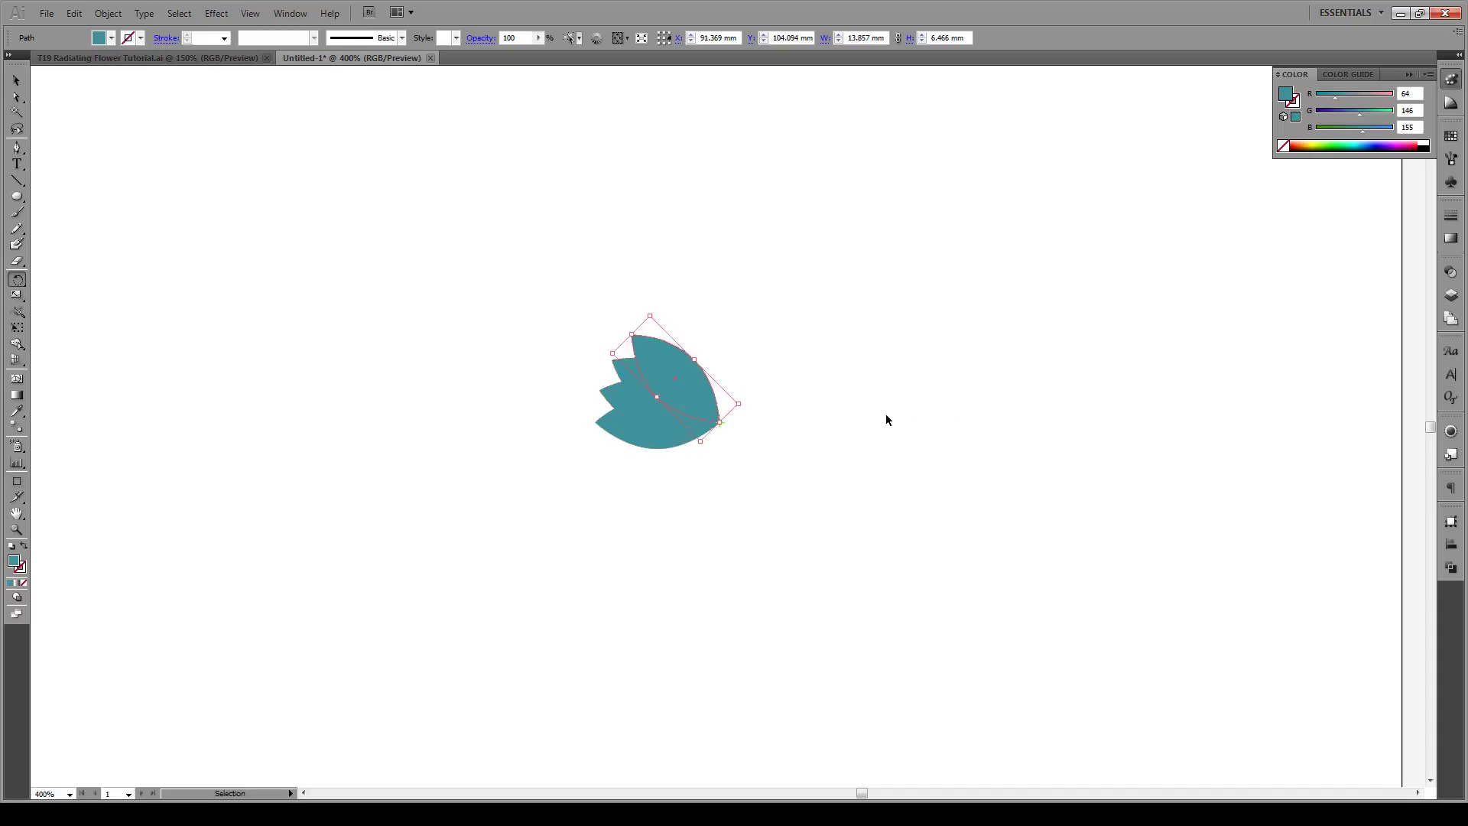
key("ctrl+d")
key("ctrl+d")
key("ctrl+d")
key("ctrl+d")
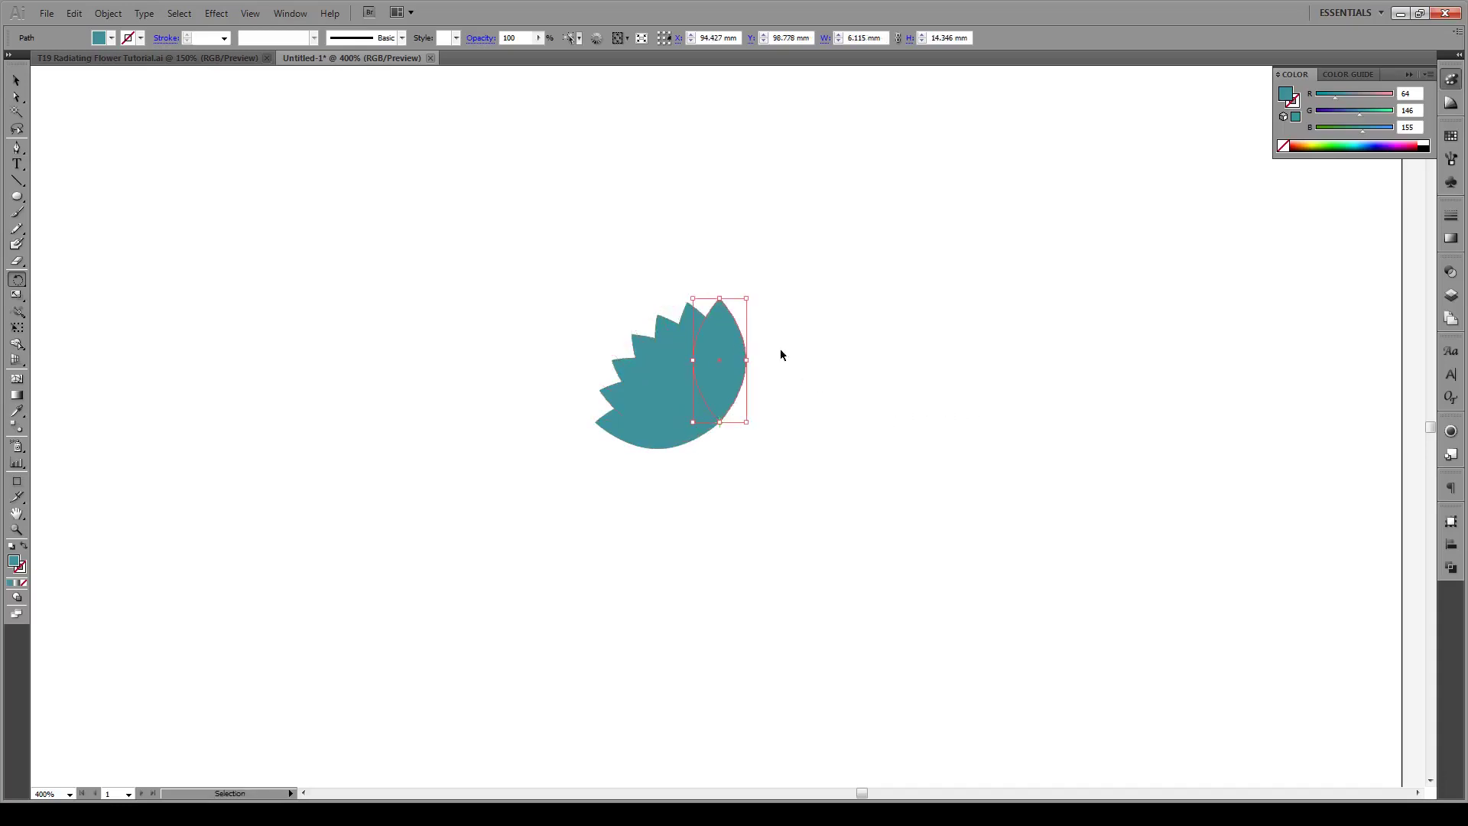
key("ctrl+d")
key("ctrl+d")
key("ctrl+d")
key("ctrl+d")
- Set all the fanned petals to 90% opacity
key("r")
left_click(16, 80)
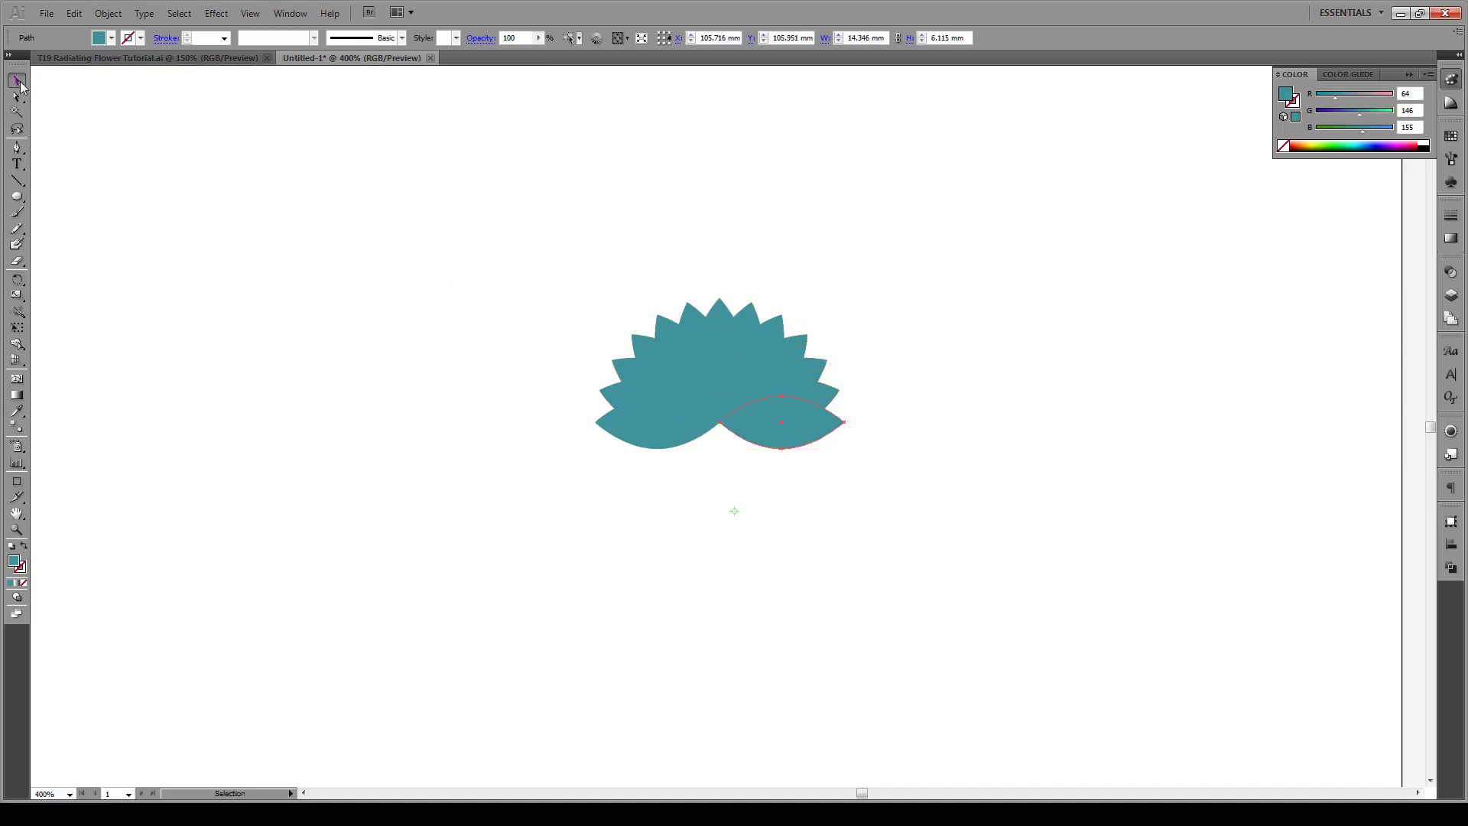
left_click(858, 361)
left_click_drag(905, 307, 466, 470)
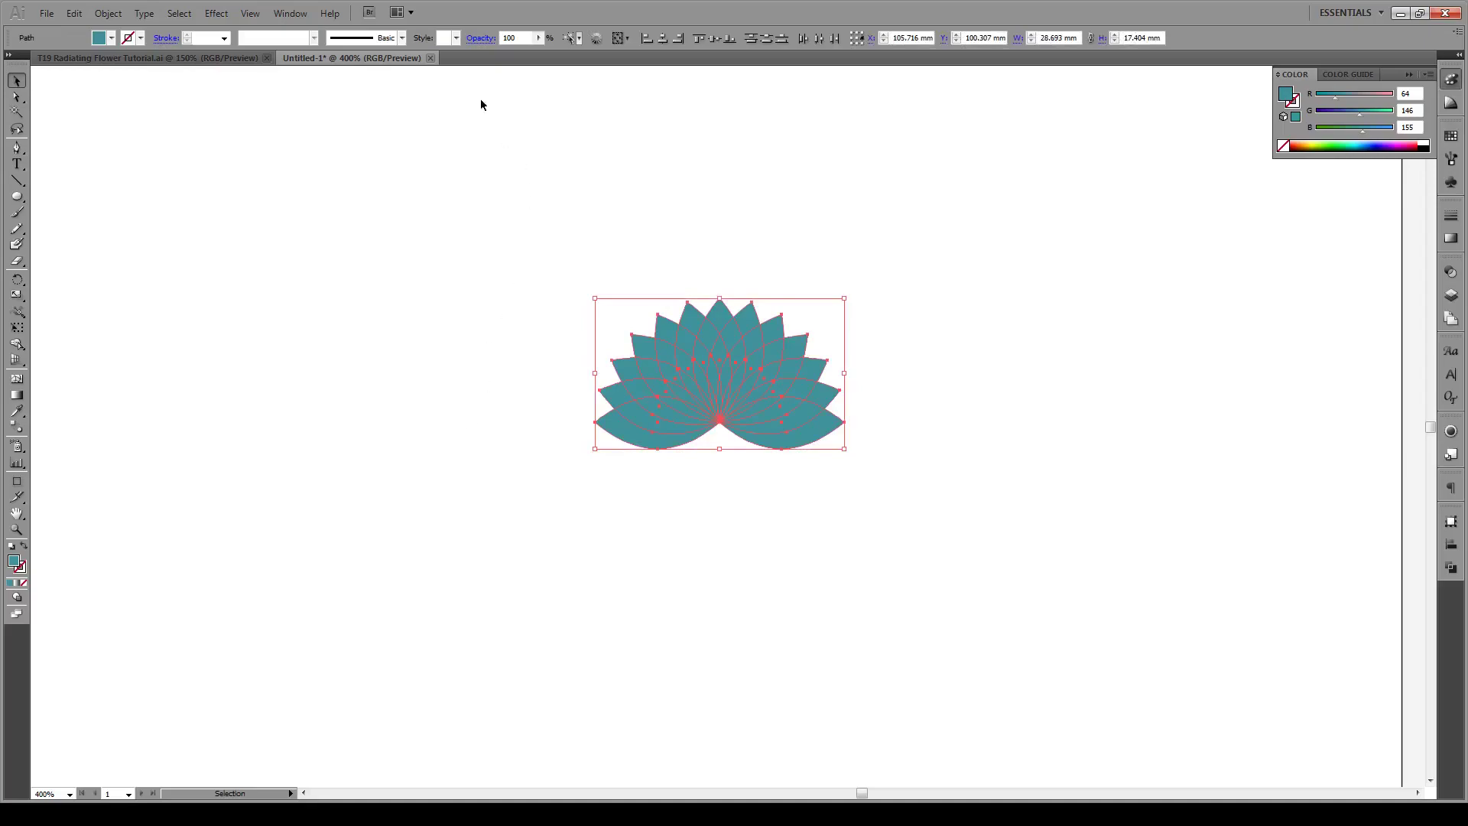
double_click(523, 38)
type("90")
key("Return")
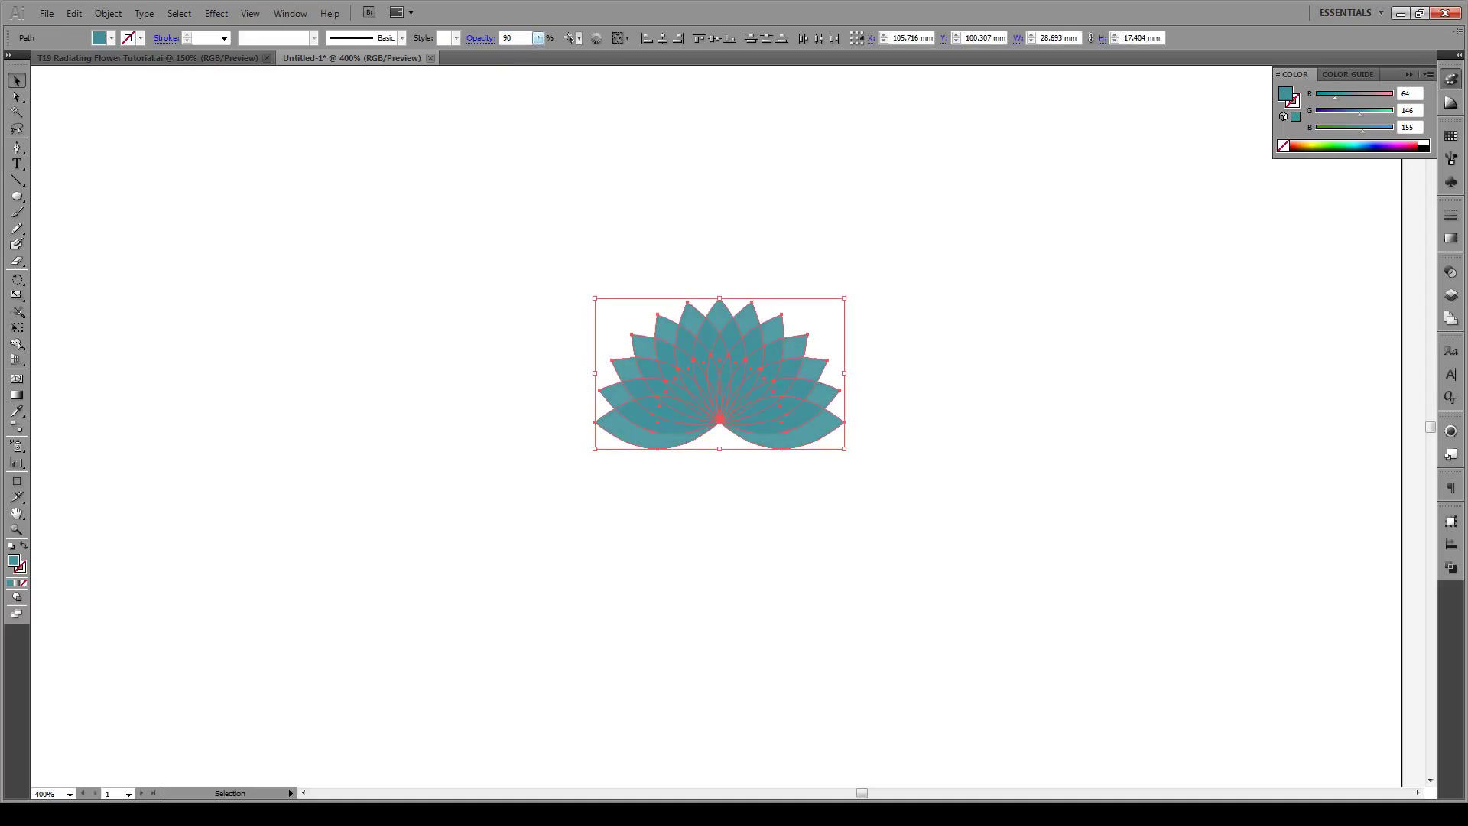
- Move the whole petal fan downward on the artboard
left_click(554, 217)
left_click_drag(919, 268, 704, 433)
left_click_drag(721, 364, 704, 473)
left_click(876, 416)
- Move the three colour squares up beneath the lotus
scroll(781, 397, "down", 5)
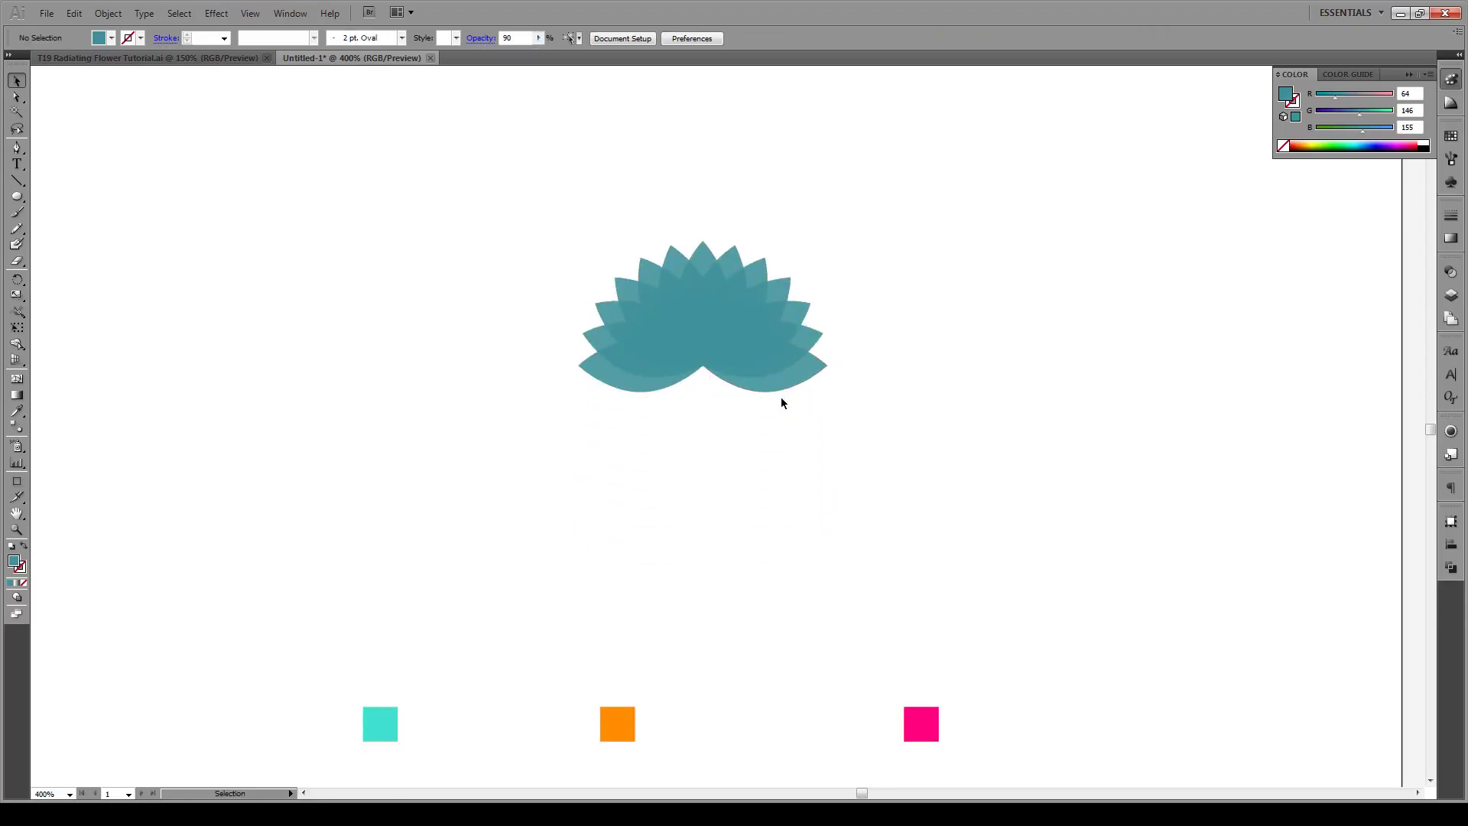
left_click_drag(998, 577, 409, 765)
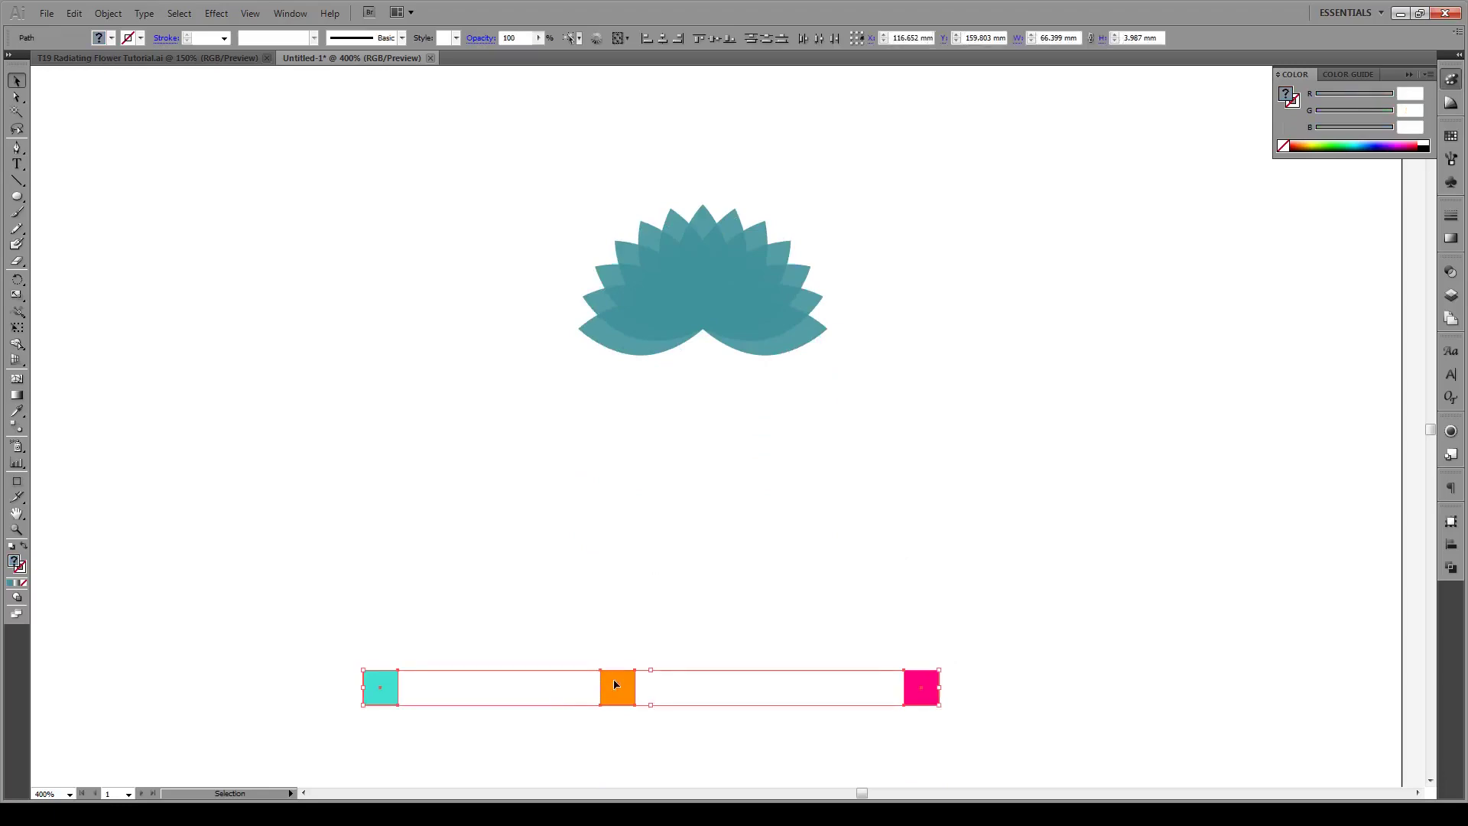
left_click_drag(617, 683, 709, 544)
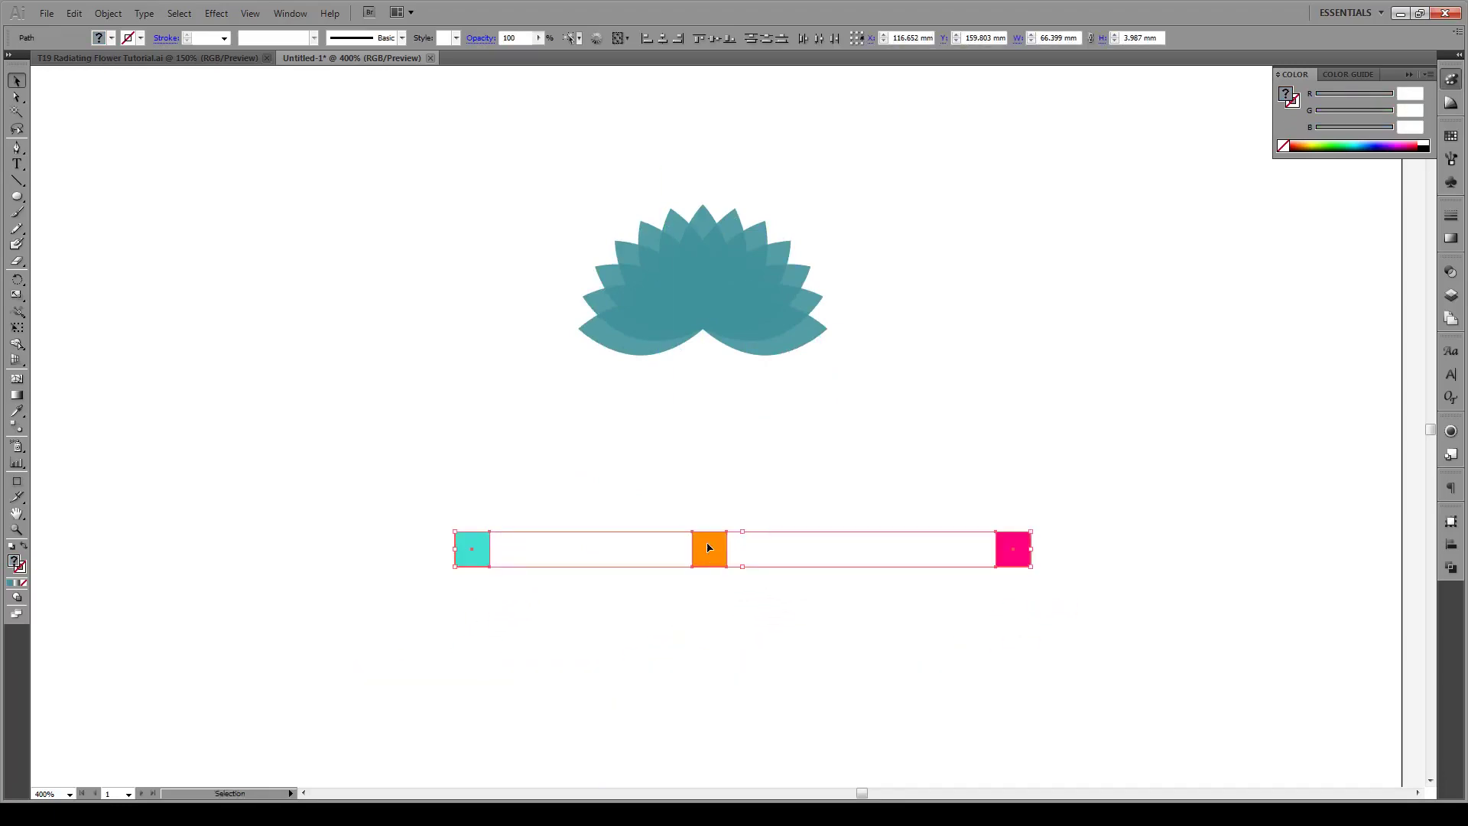
left_click(721, 489)
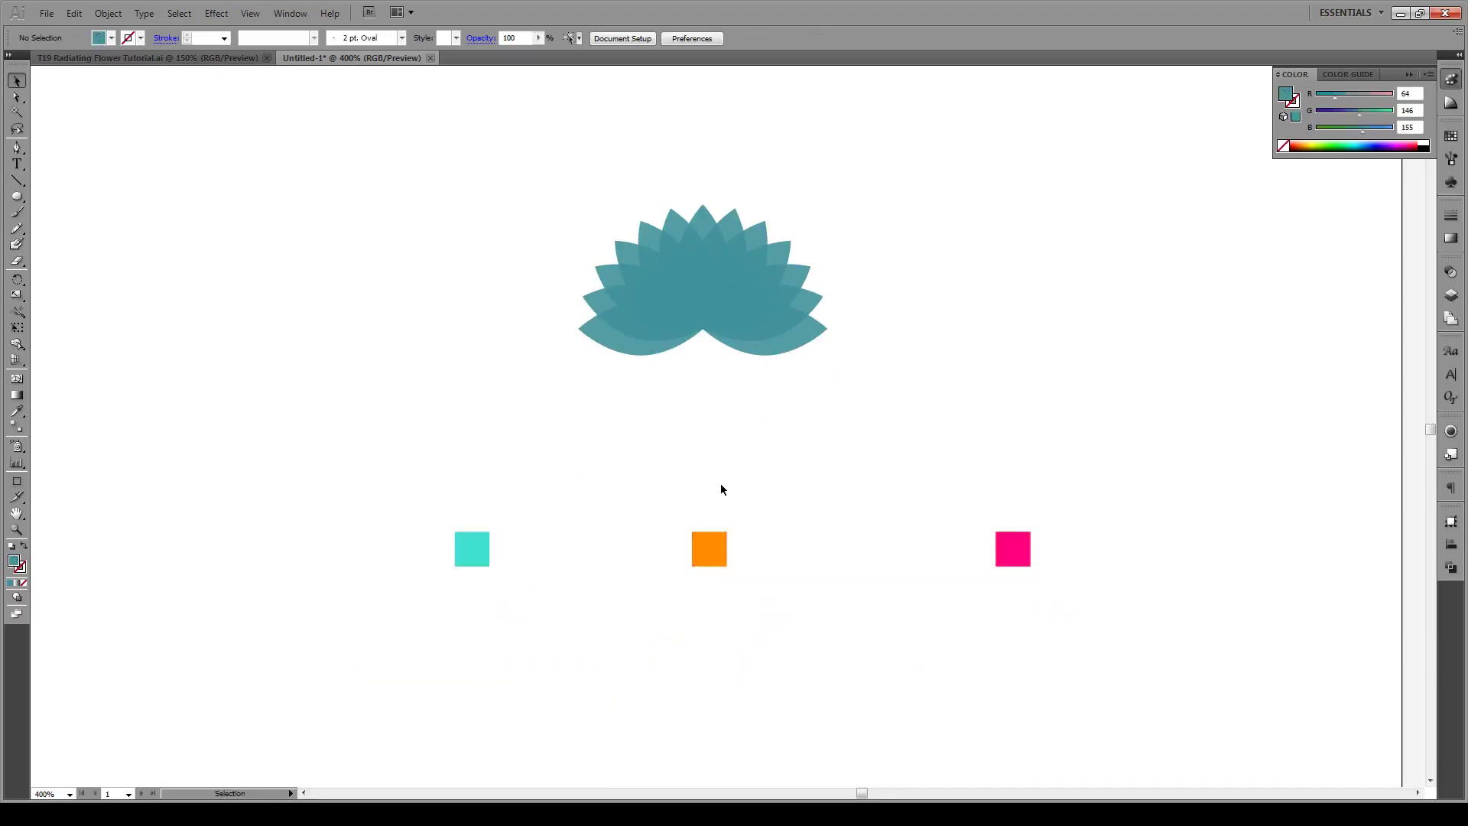
- Check the lower-left and lower-right petals, then select the teal and orange squares together
left_click(611, 348)
left_click(783, 325)
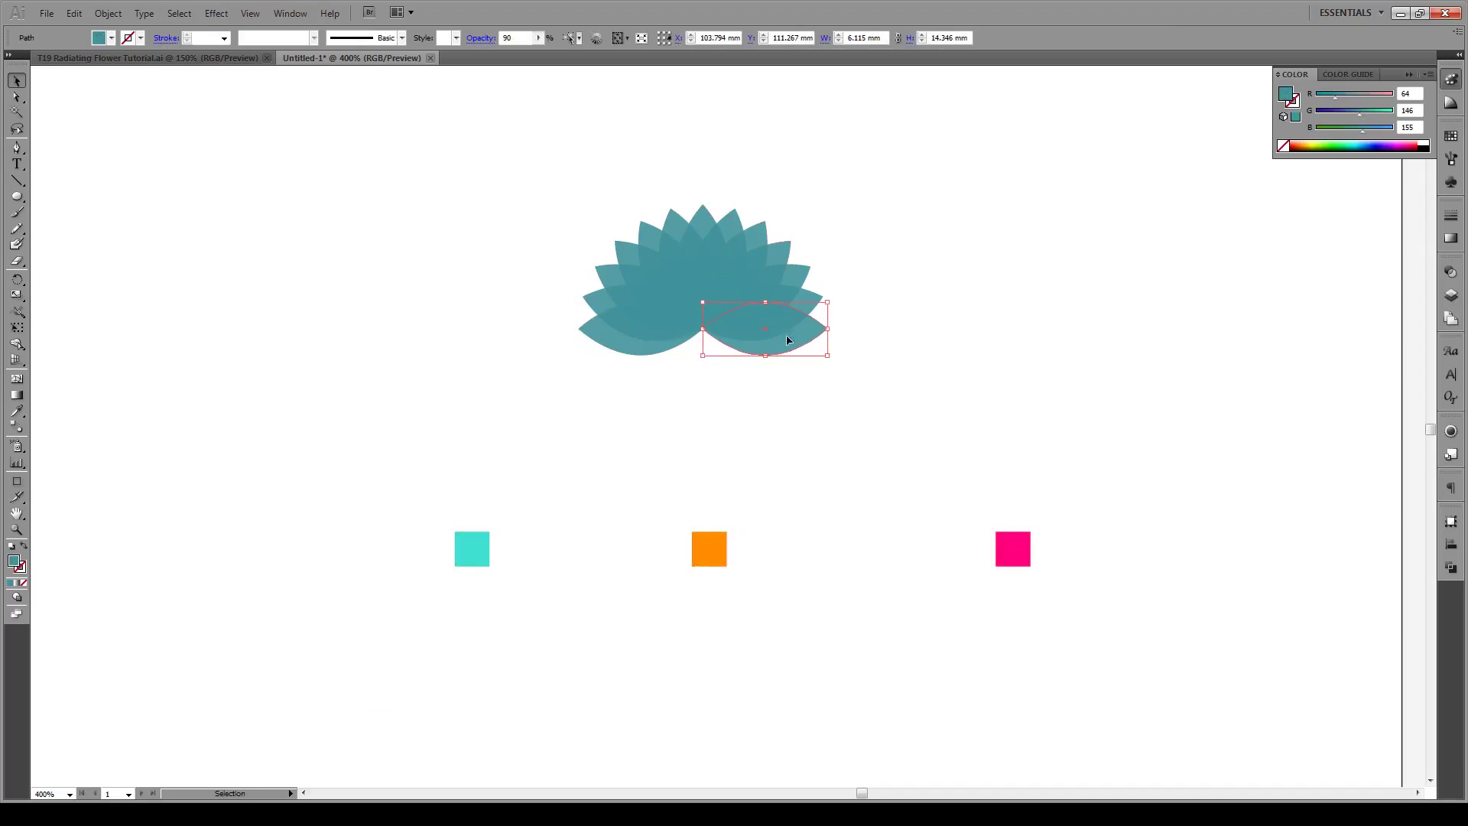
left_click(761, 417)
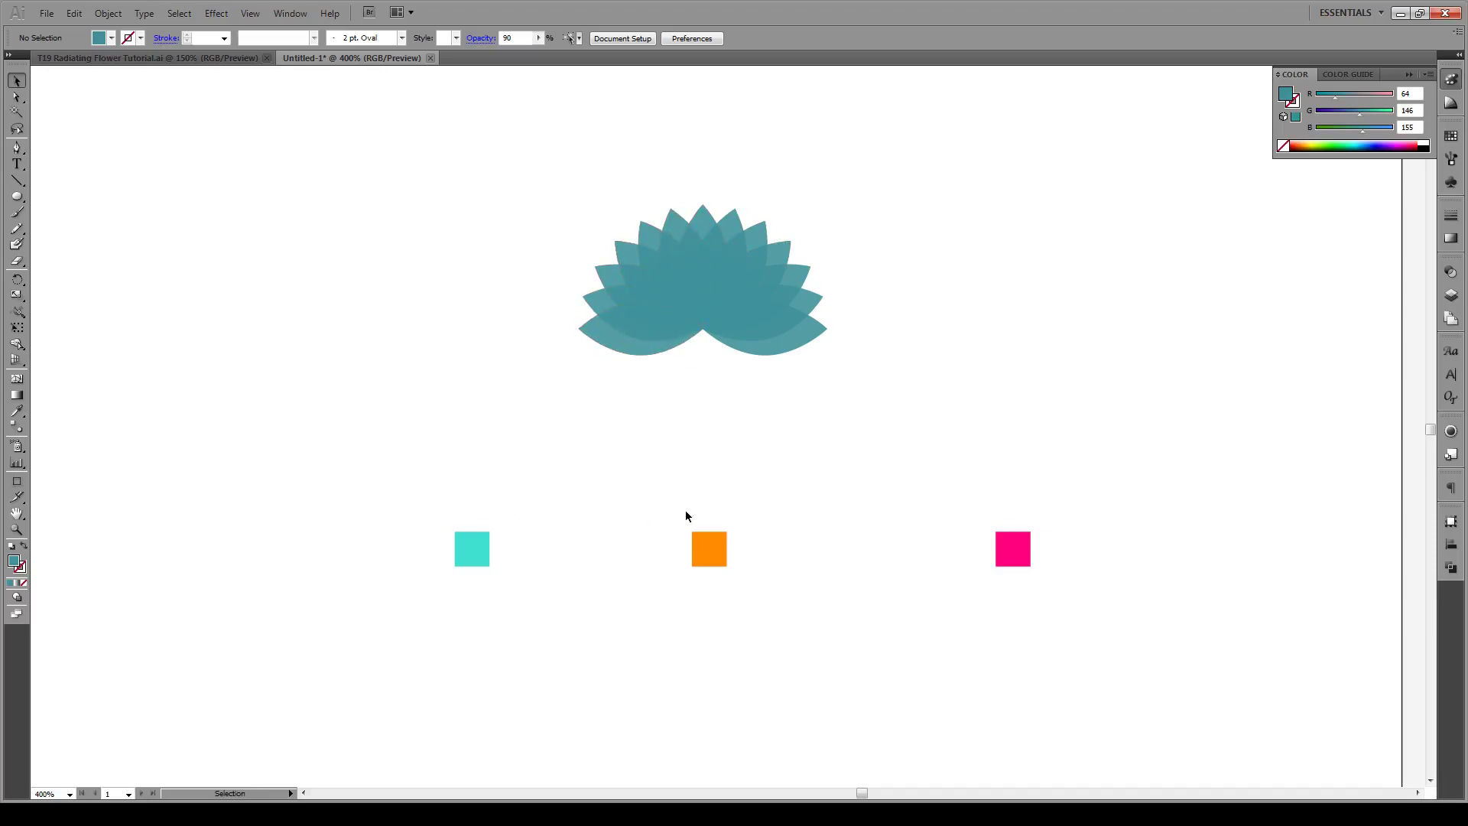
left_click_drag(676, 531, 440, 615)
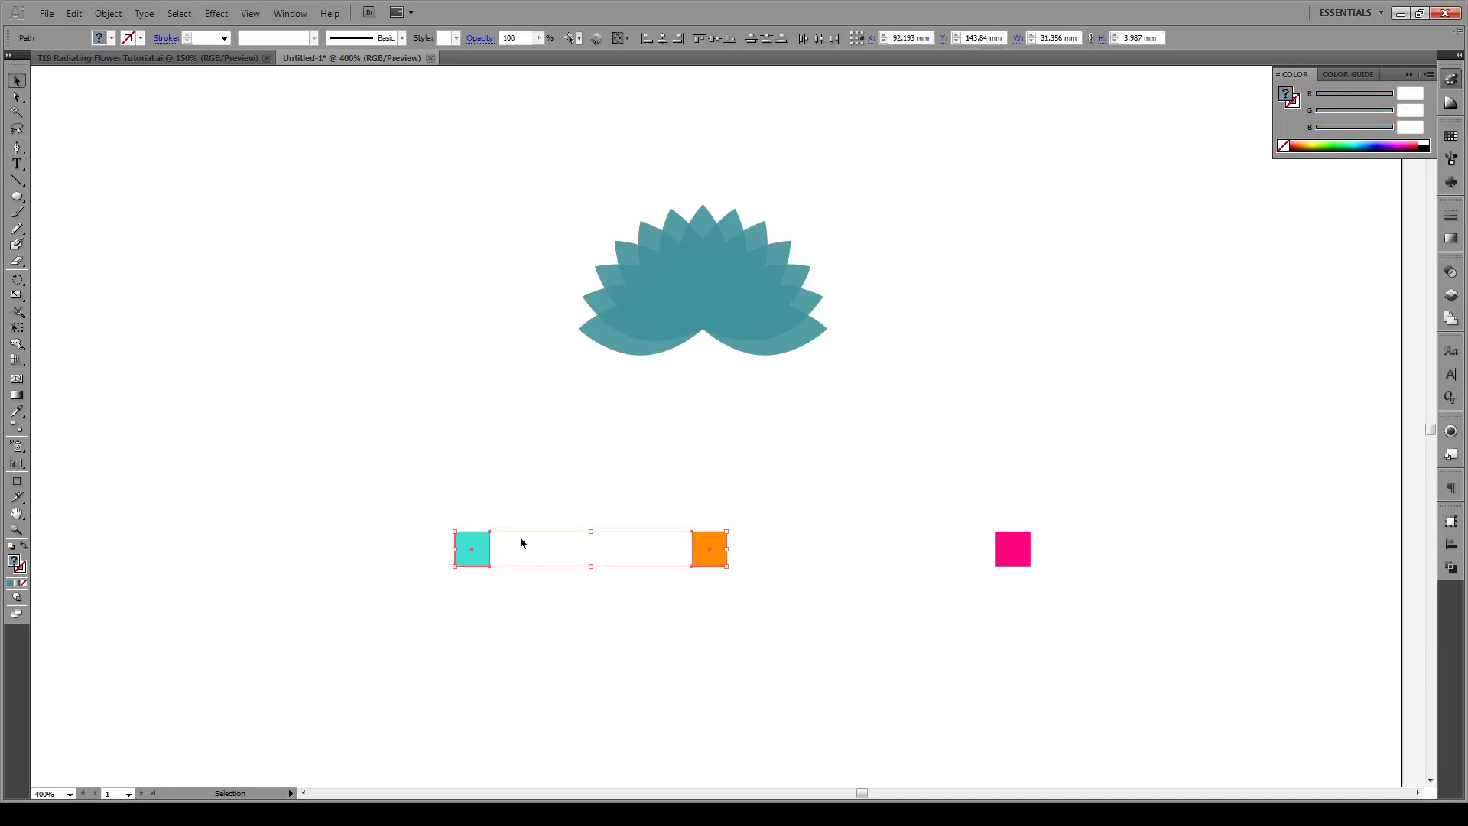
- Set Blend Options to Specified Steps with 5 steps
left_click(117, 13)
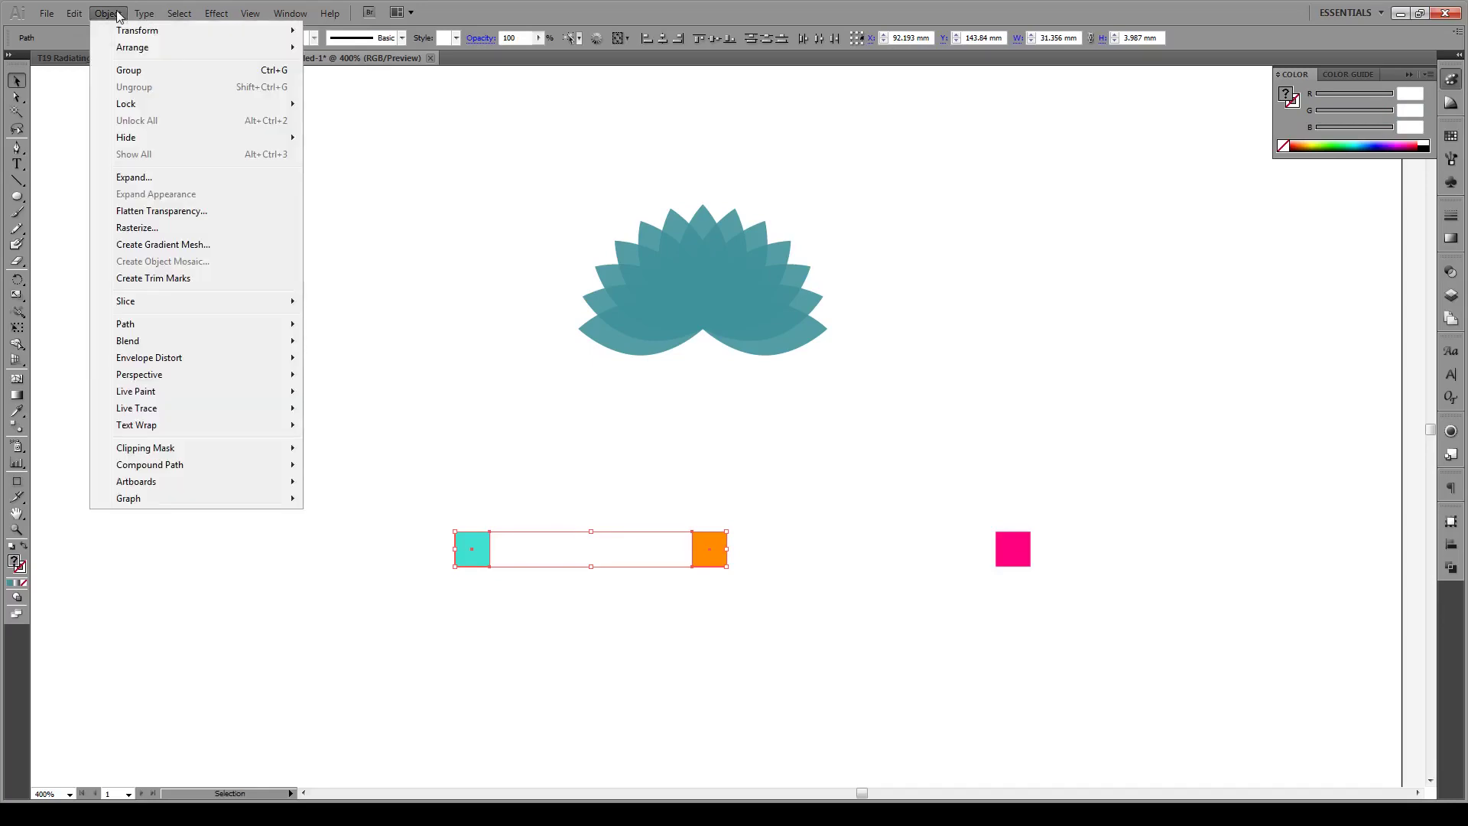
mouse_move(137, 342)
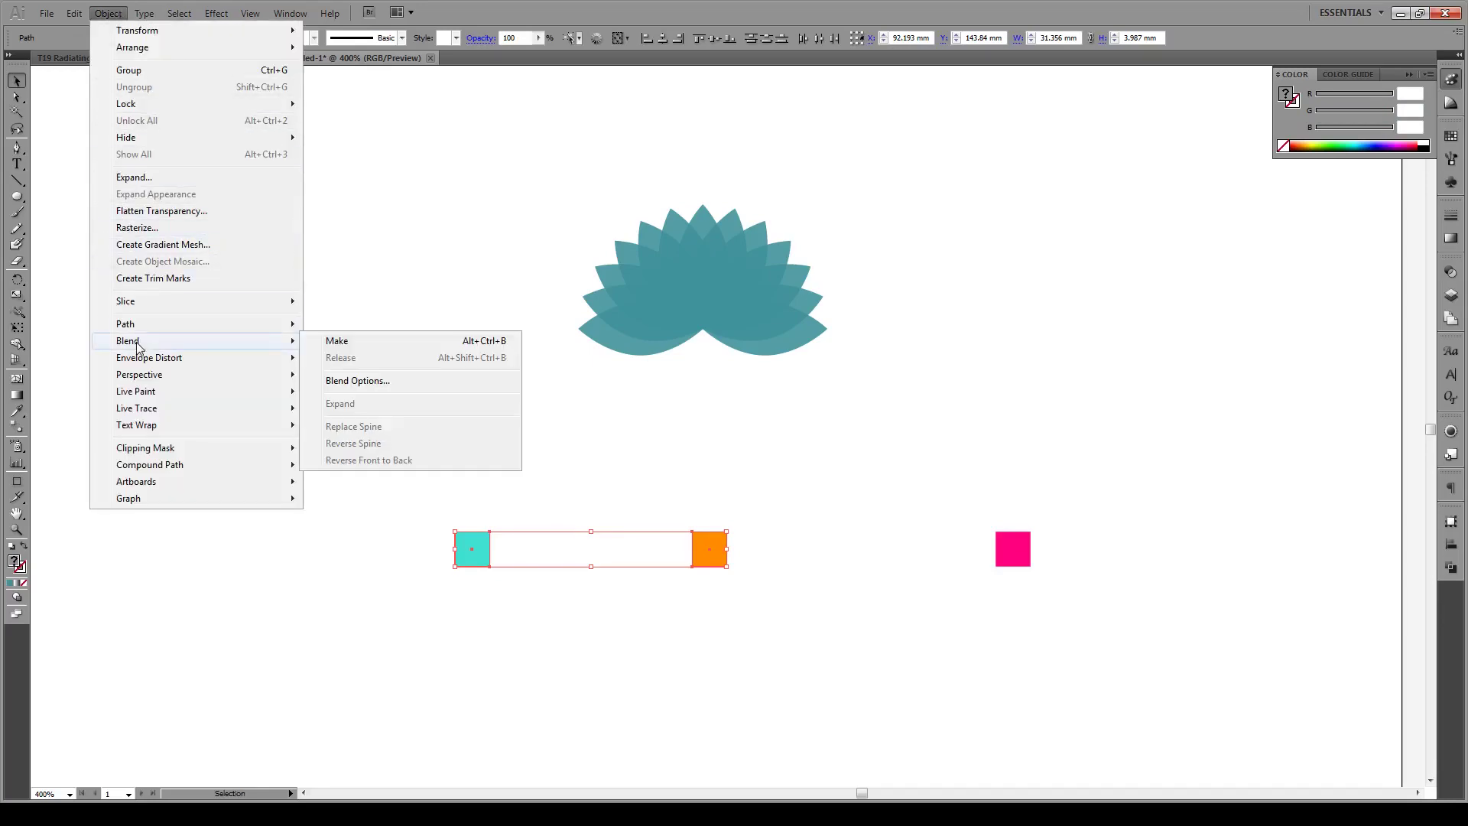
left_click(371, 387)
left_click(718, 387)
left_click(719, 387)
double_click(786, 385)
type("5")
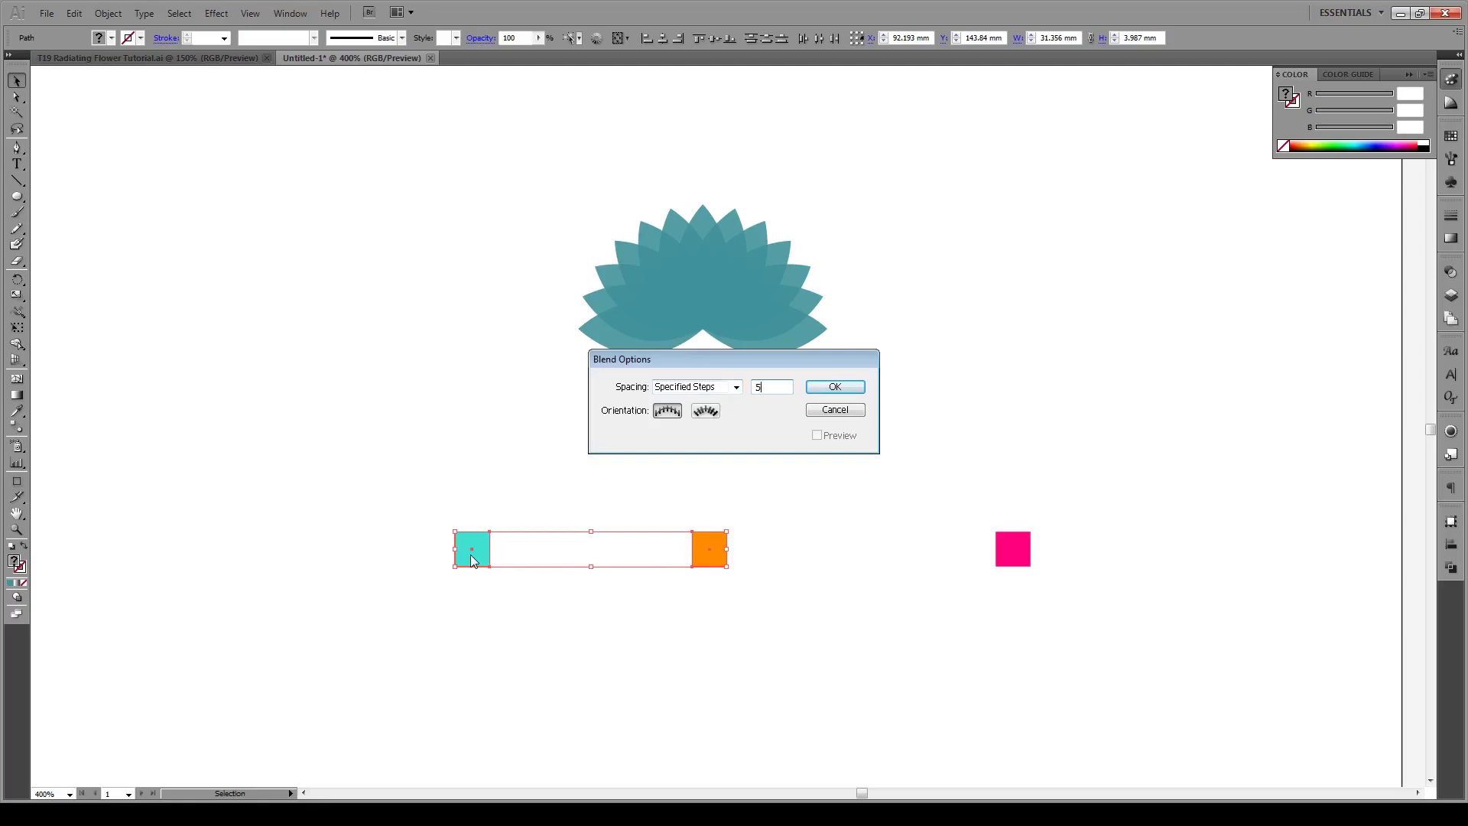
left_click(847, 390)
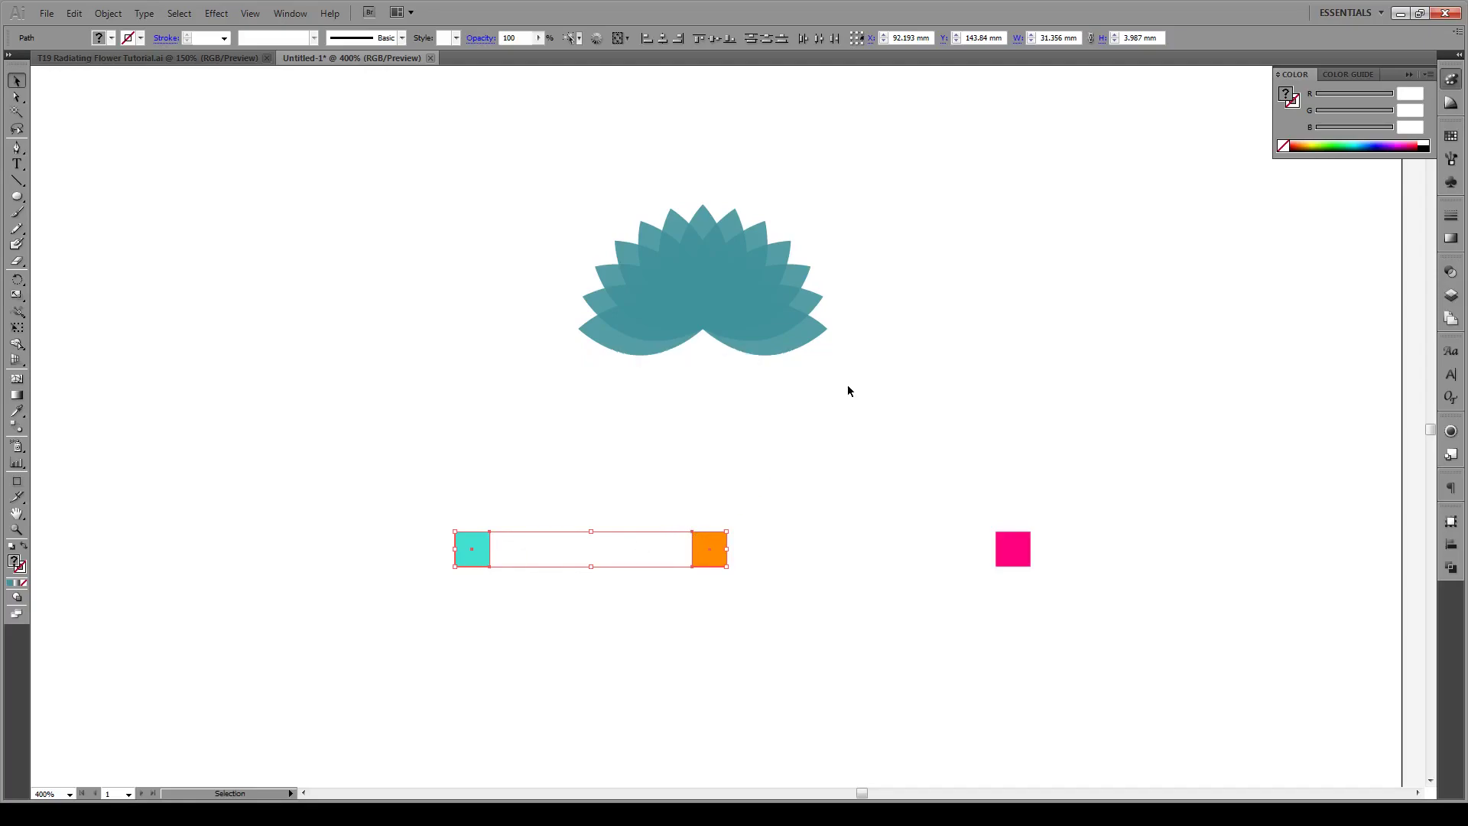
- Blend the teal square into the orange one, then expand and ungroup the result
key("a")
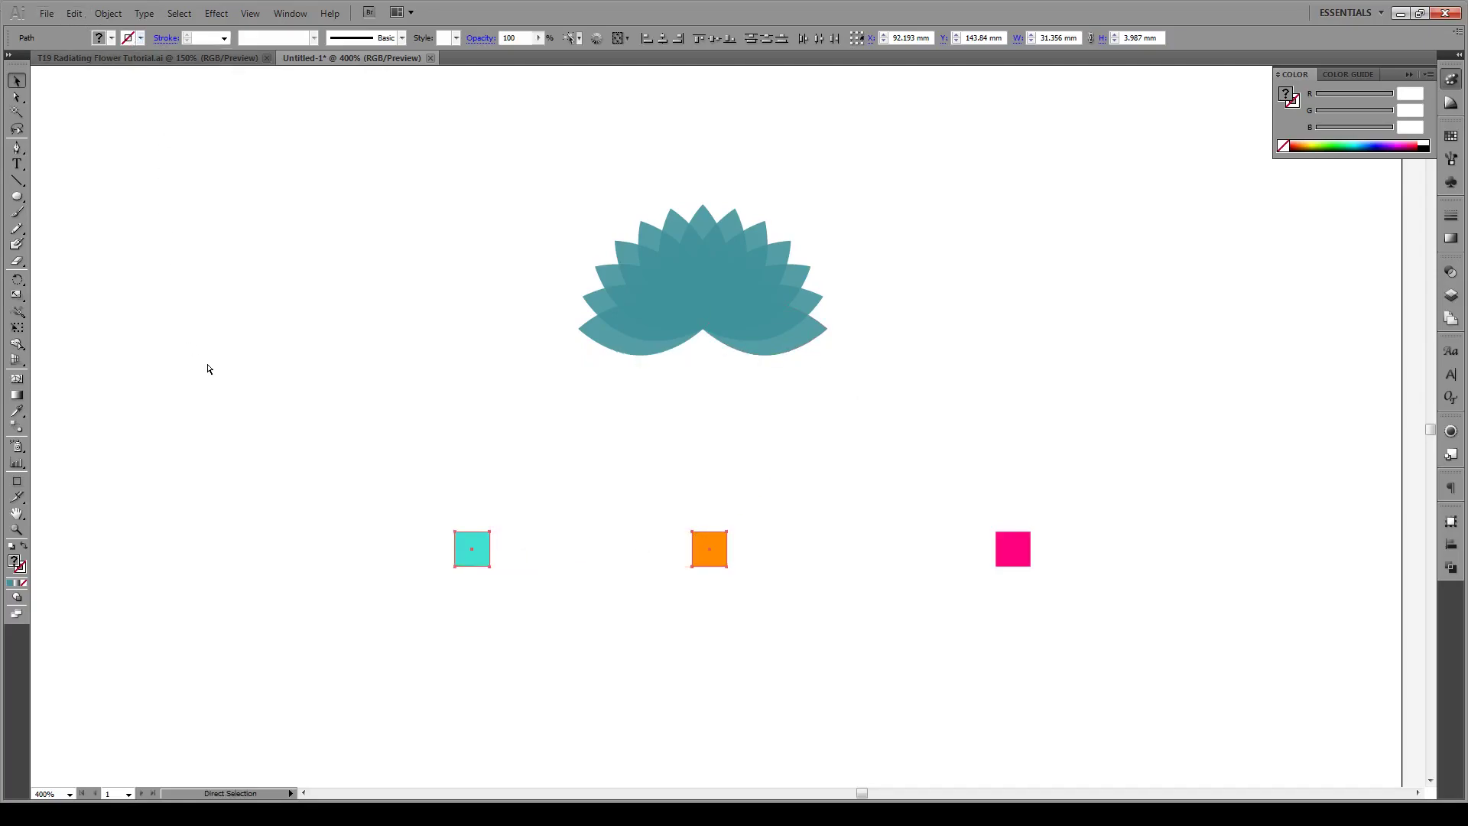
key("ctrl+alt+b")
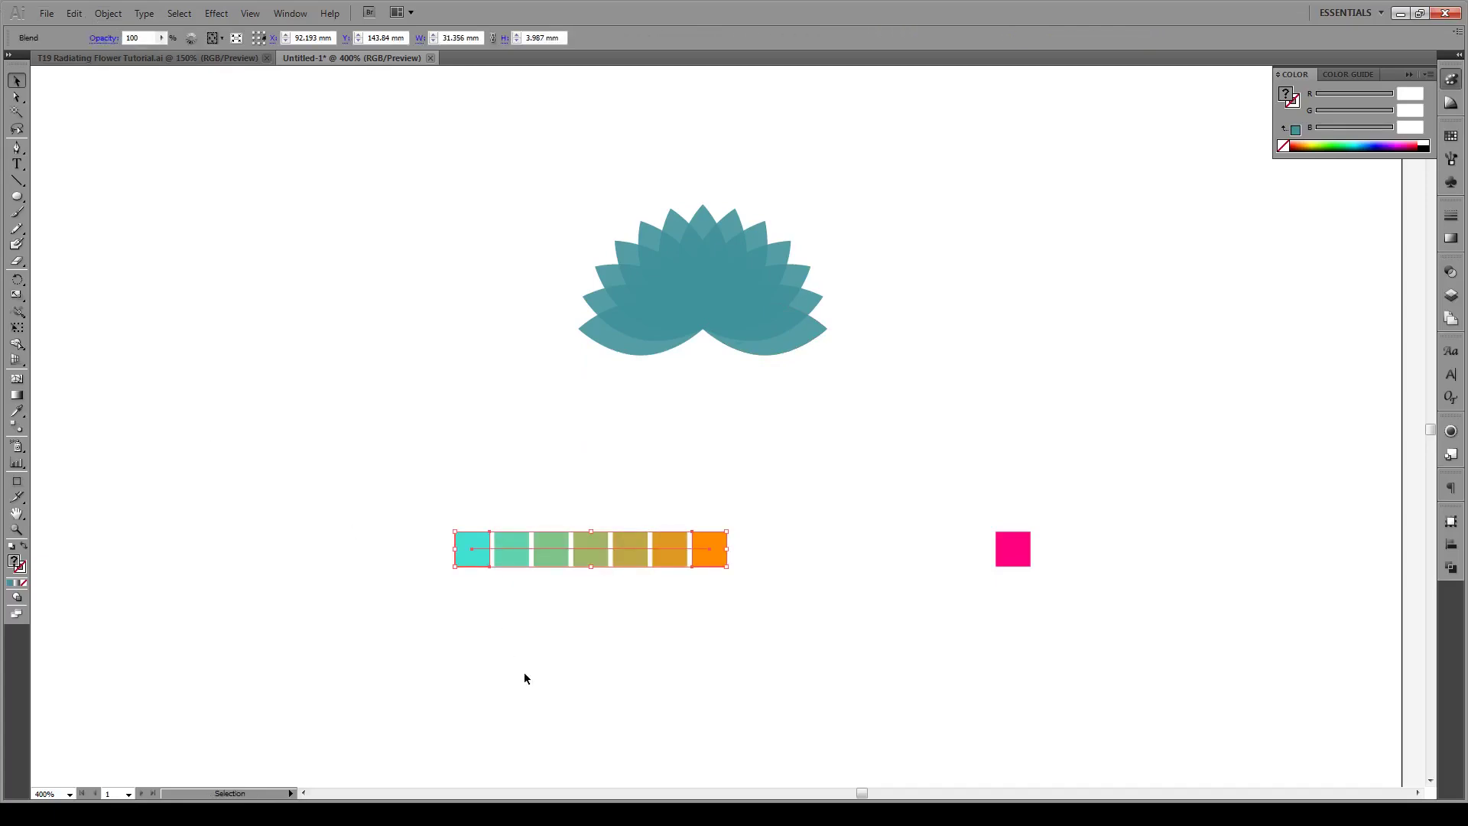
left_click(114, 15)
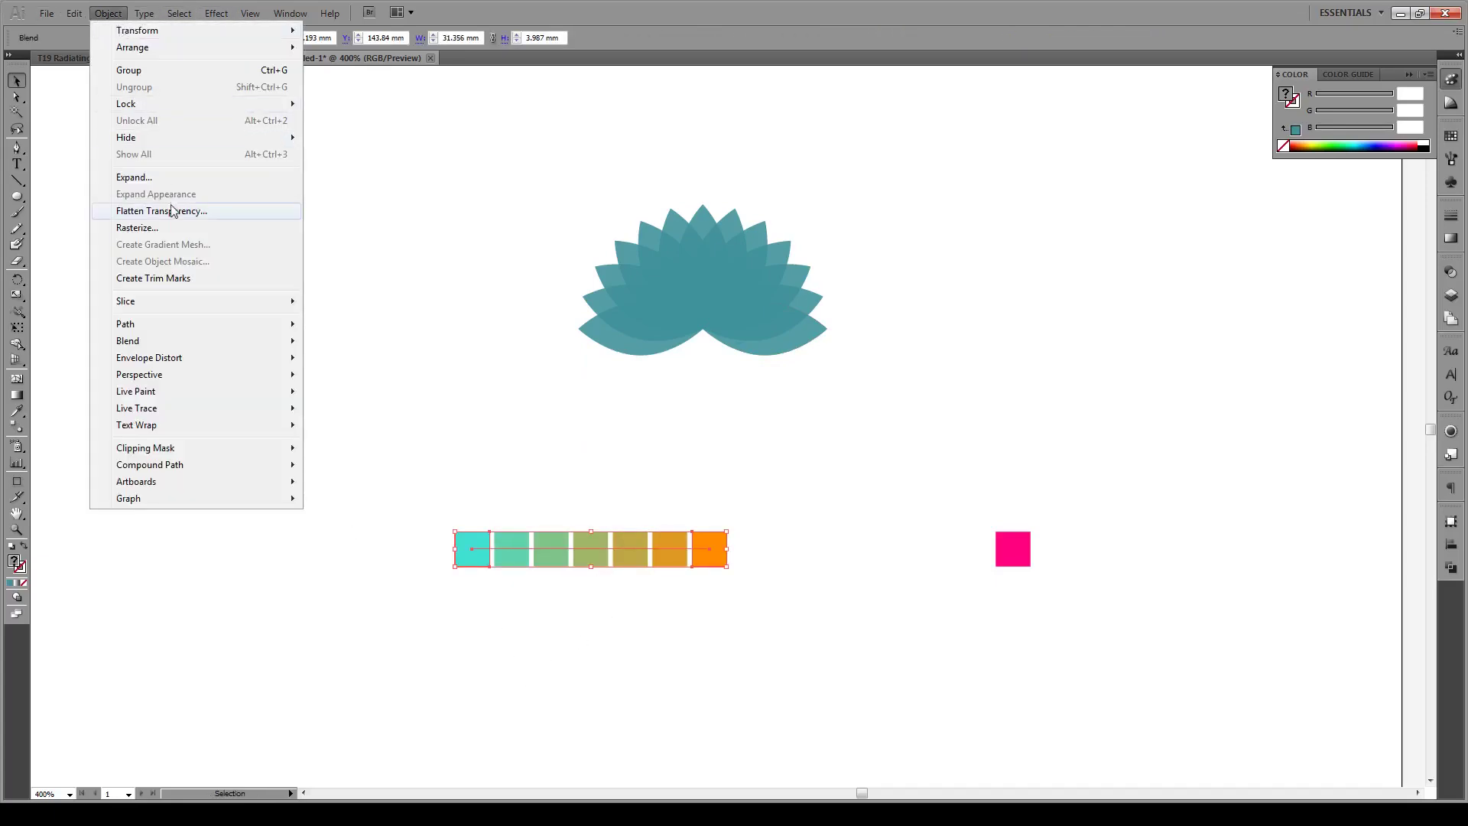
left_click(177, 174)
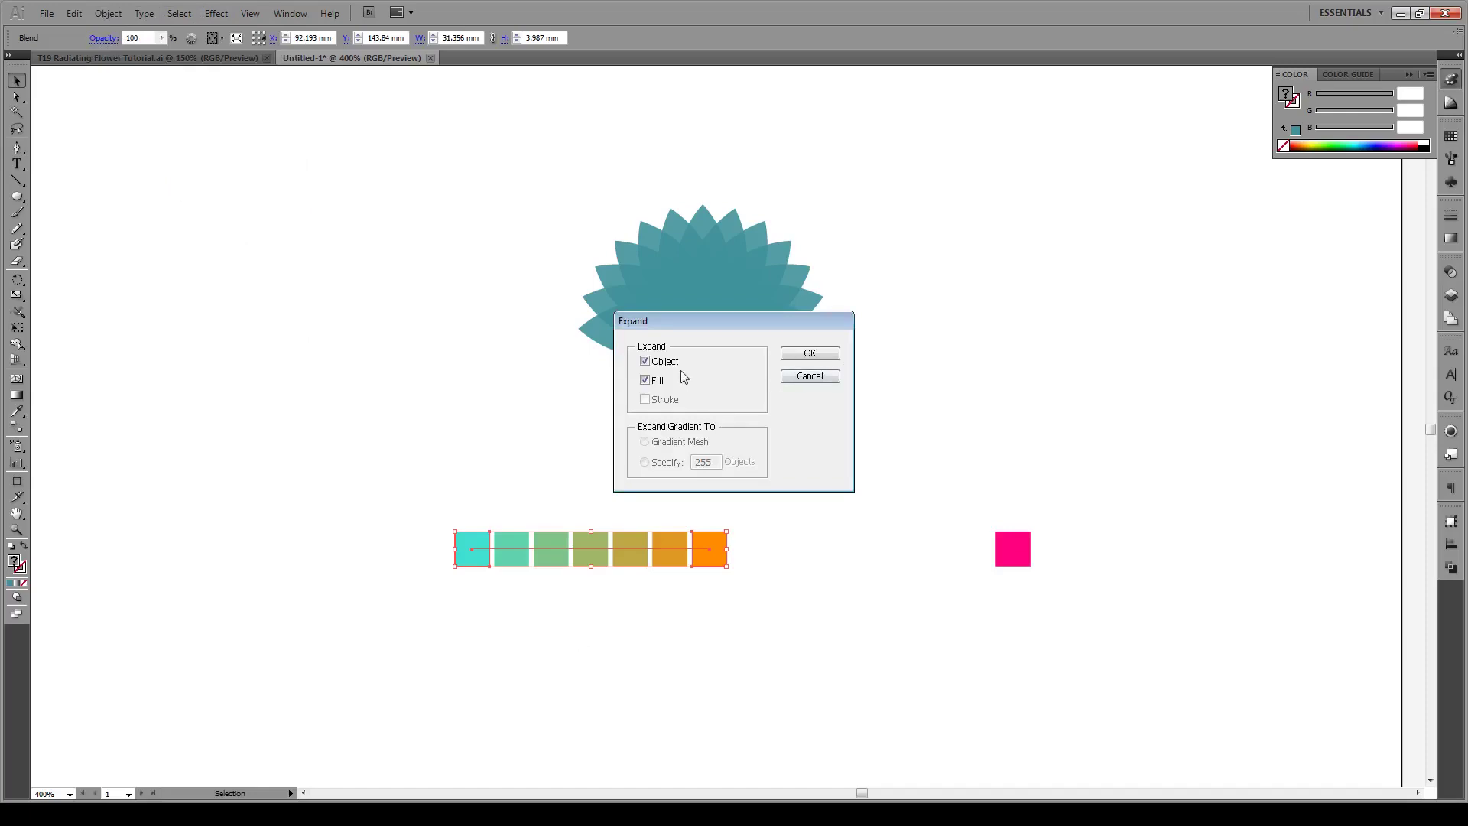
left_click(809, 353)
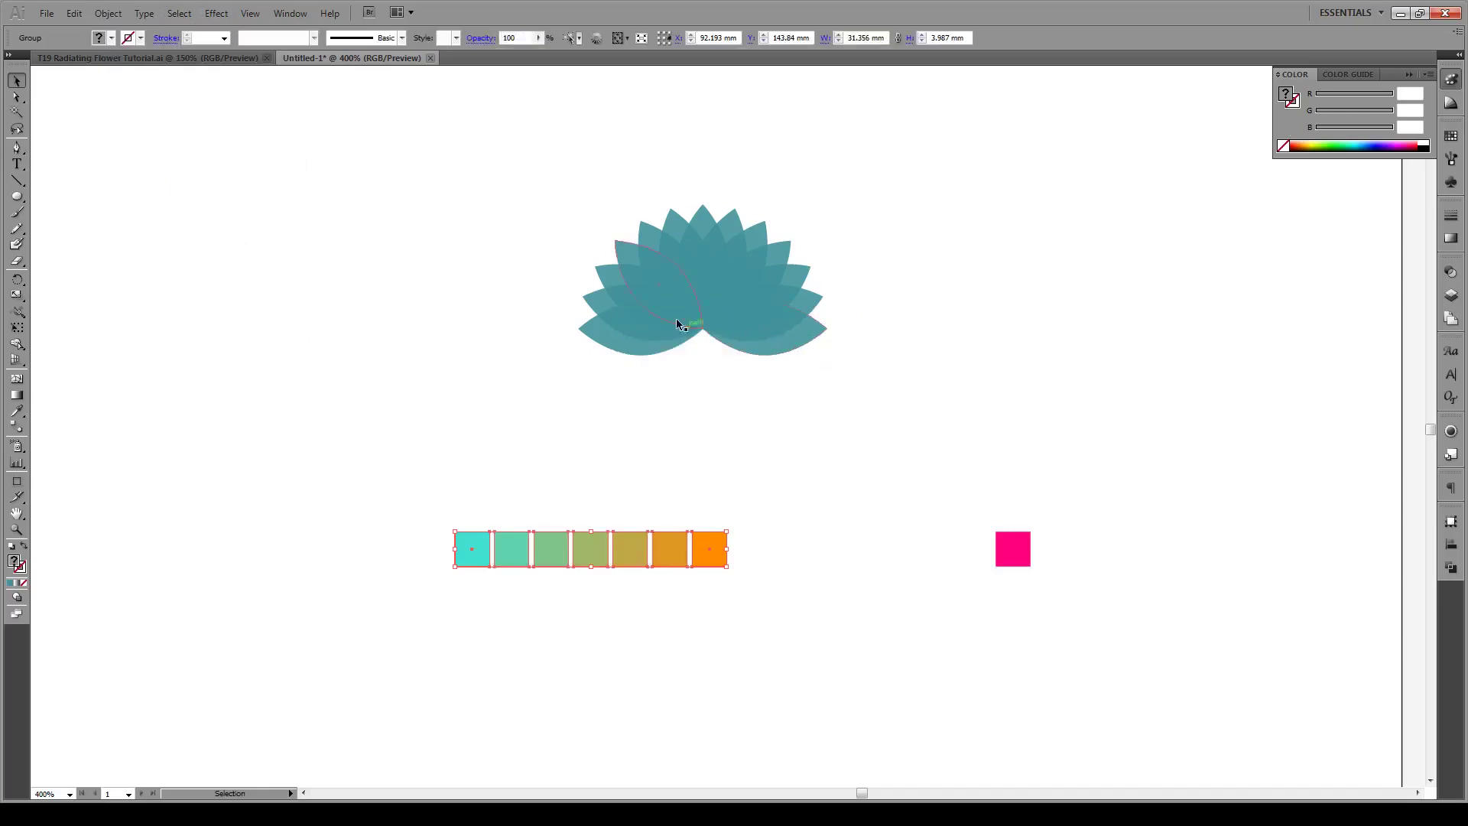
right_click(626, 544)
left_click(670, 640)
left_click(734, 624)
- Blend the orange square into the pink one, then expand and ungroup those squares
left_click_drag(1062, 500, 709, 614)
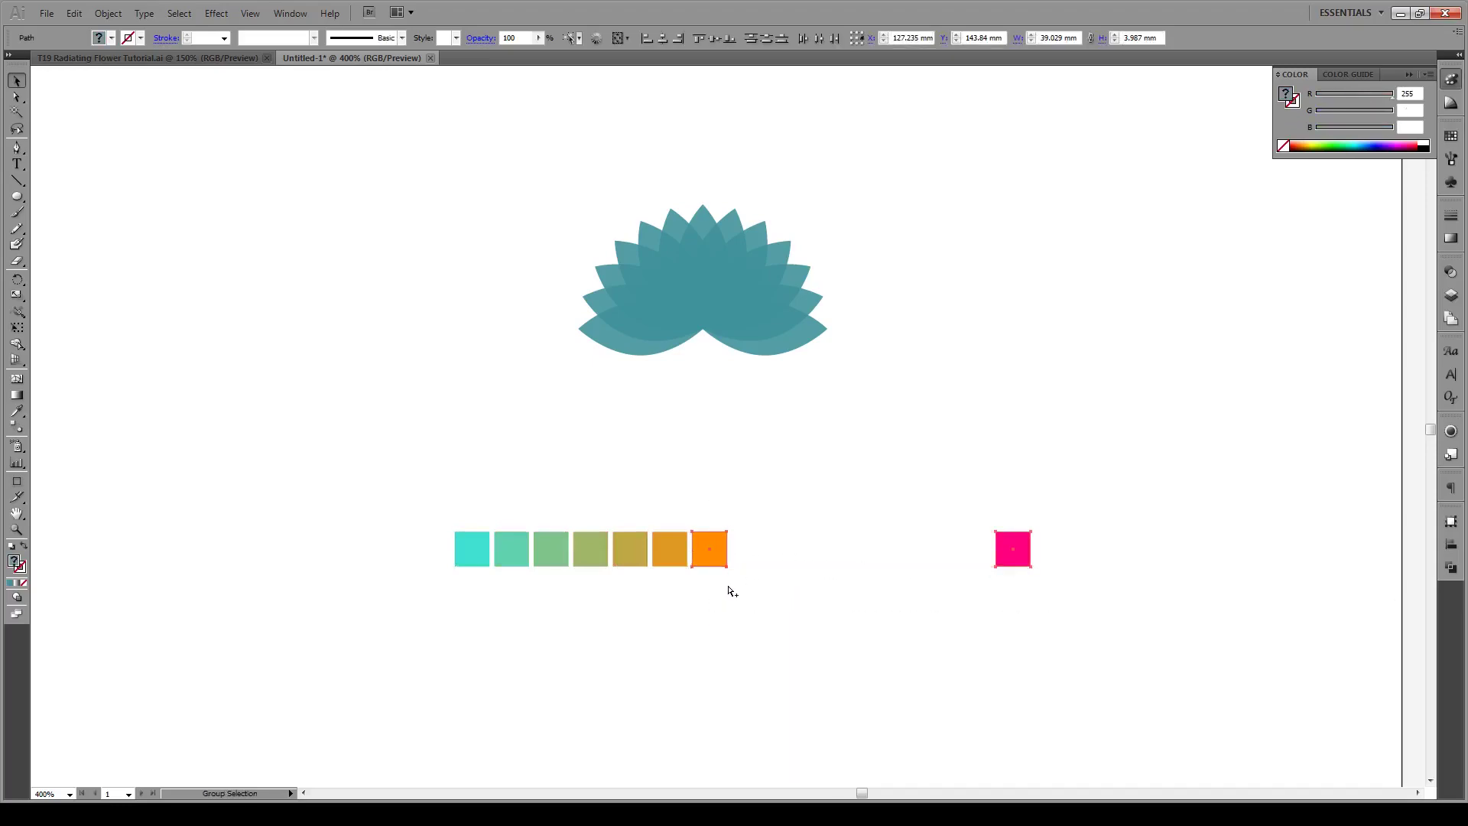
key("ctrl+alt+b")
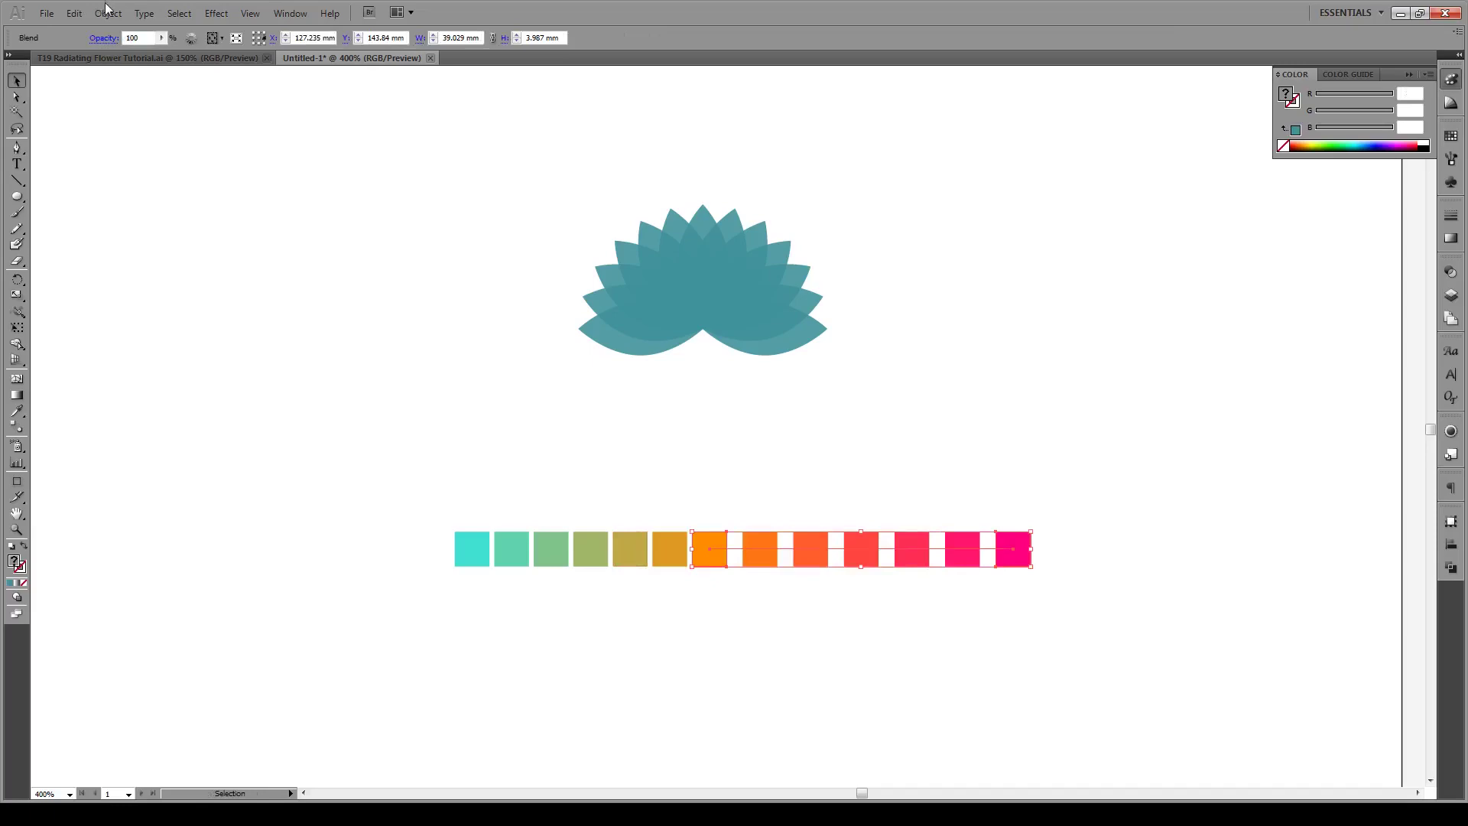
left_click(108, 13)
left_click(145, 178)
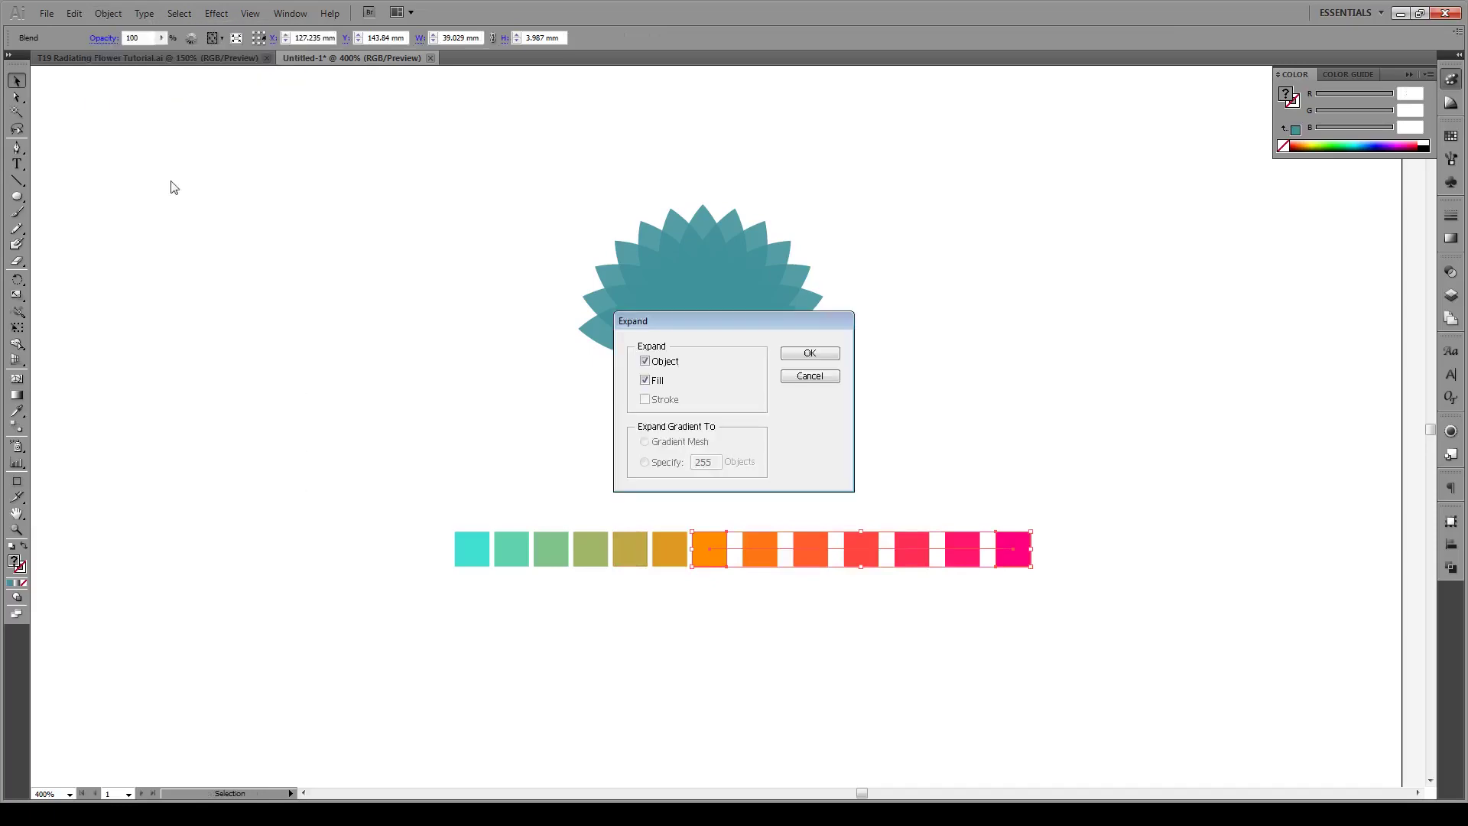
left_click(812, 352)
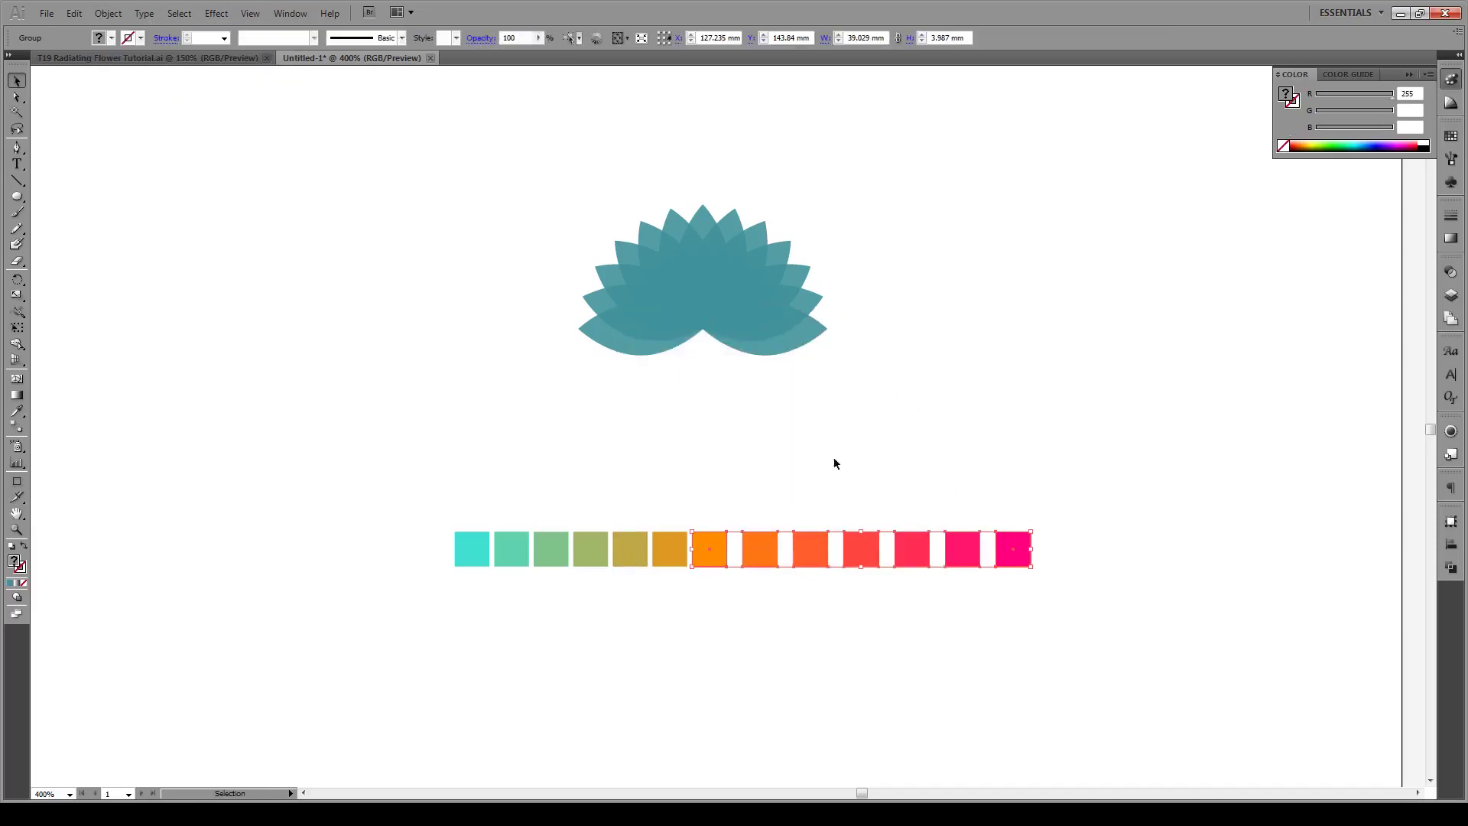
right_click(867, 539)
left_click(921, 633)
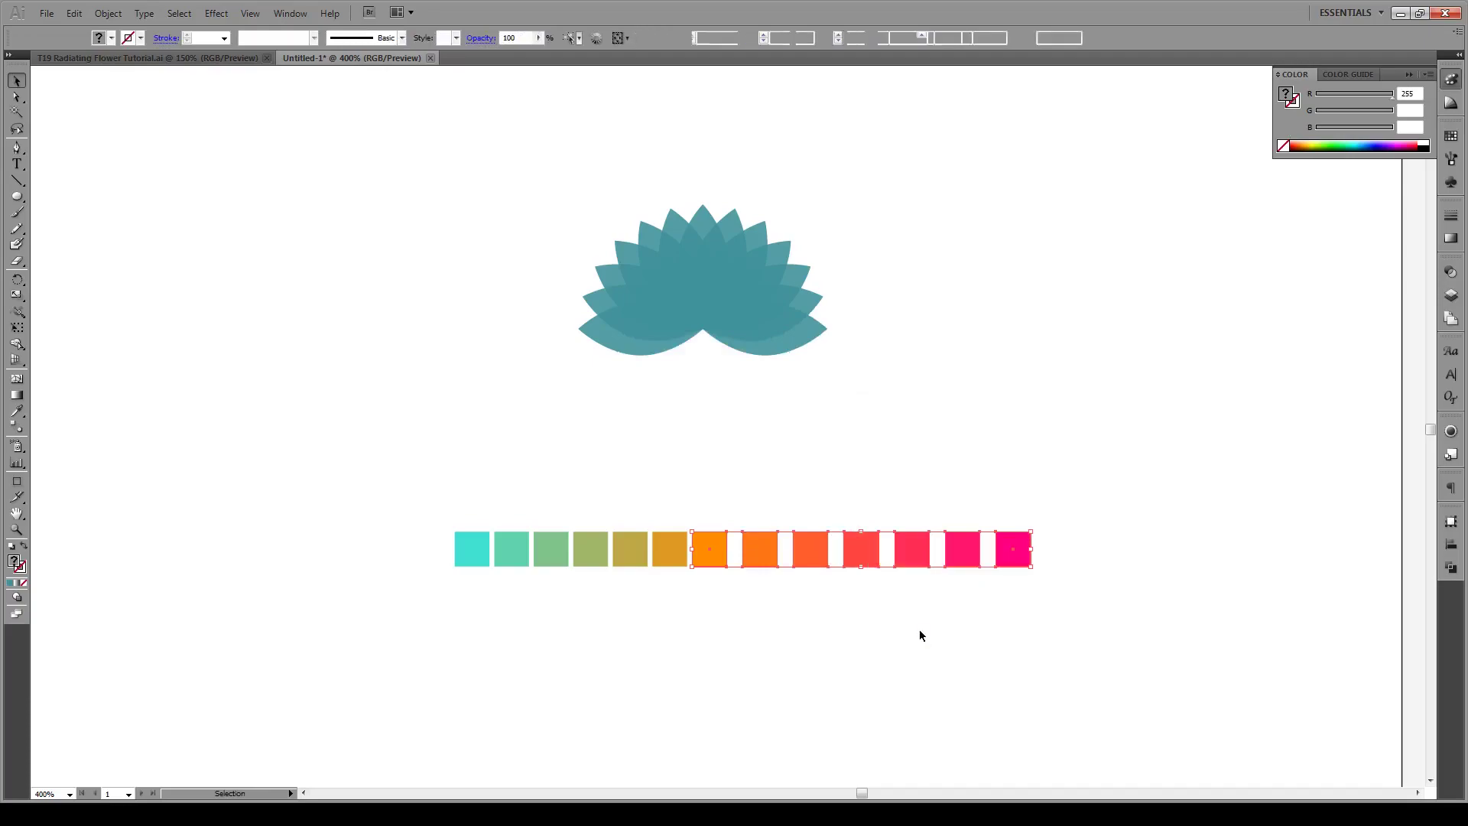
left_click(812, 656)
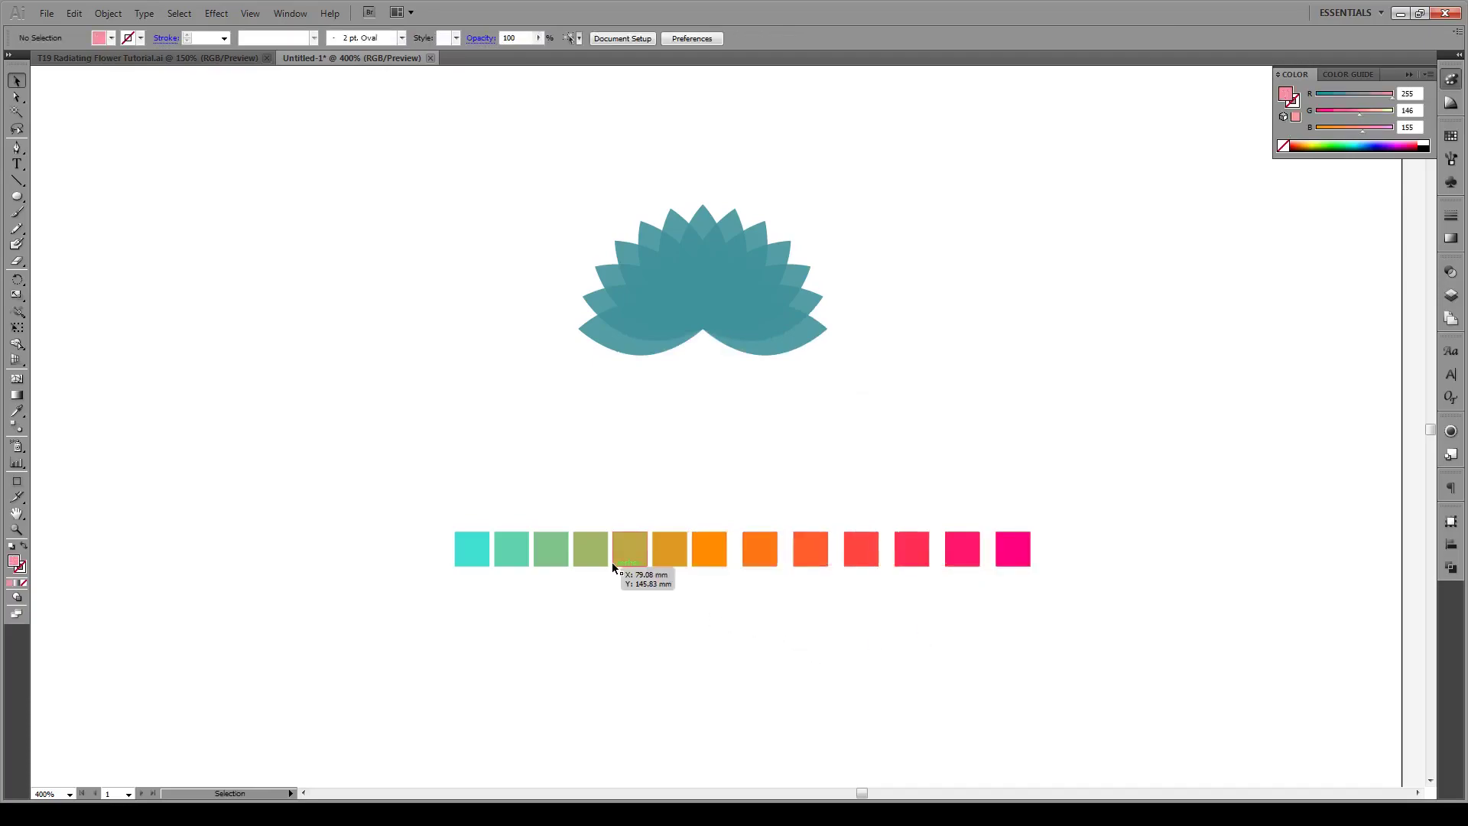
- Eyedrop the first seven squares onto the left petals, shading from teal to orange
key("i")
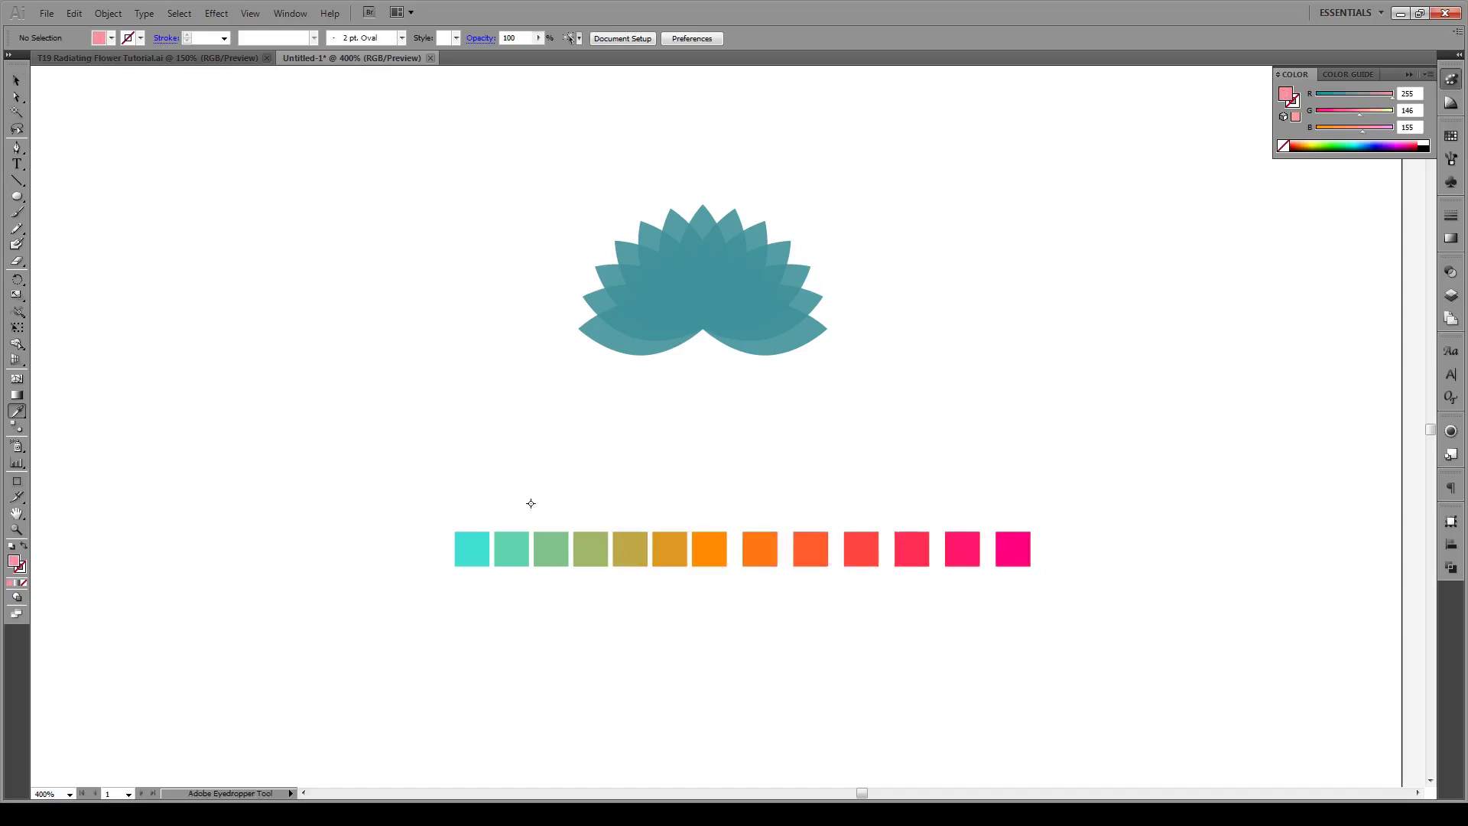
left_click(472, 547)
left_click(602, 333, "alt")
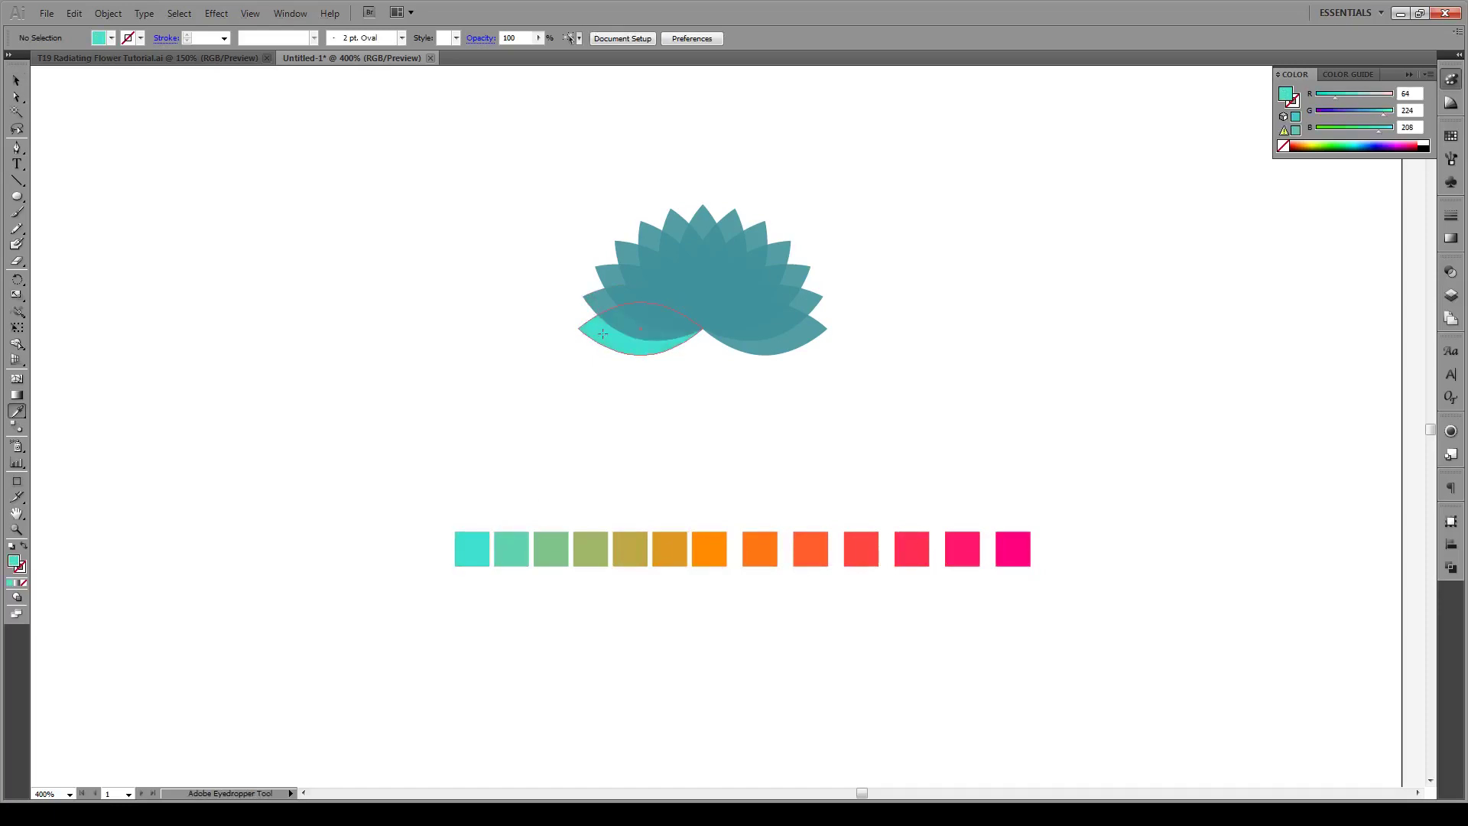
left_click(516, 543)
left_click(604, 304, "alt")
left_click(552, 562)
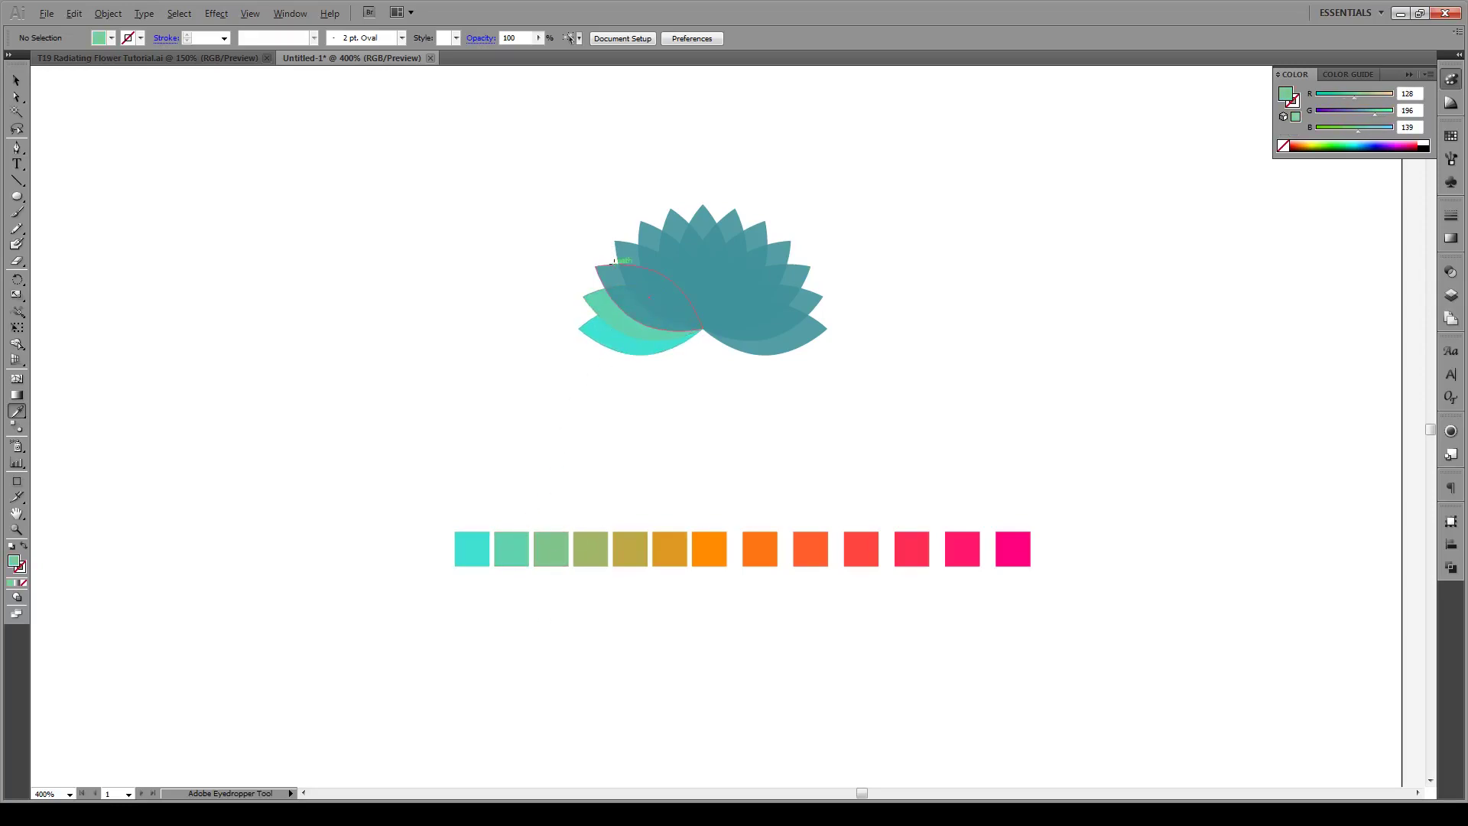
left_click(621, 269, "alt")
left_click(605, 561)
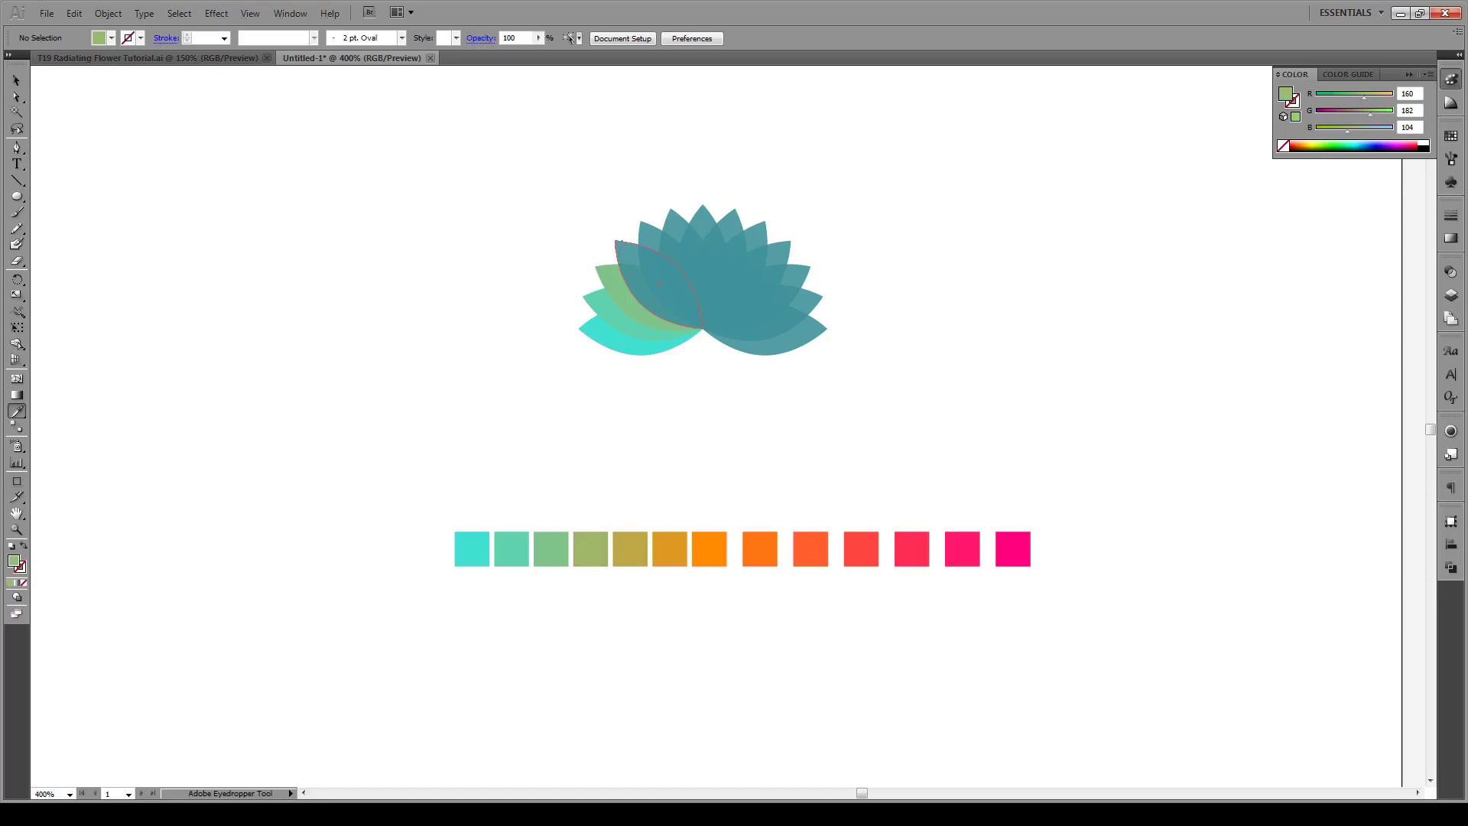
left_click(657, 285, "alt")
left_click(624, 544)
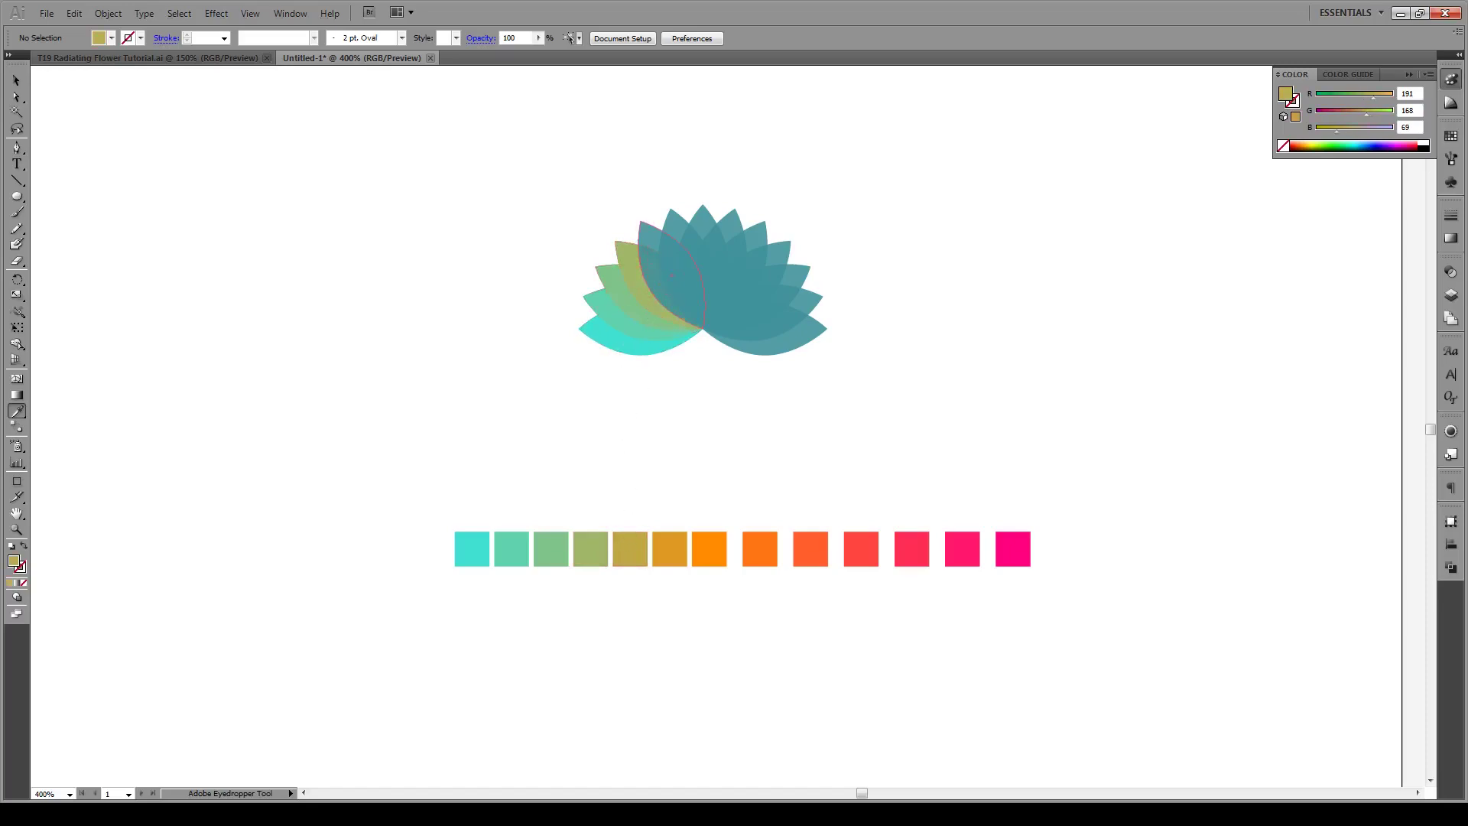
left_click(671, 275, "alt")
left_click(669, 547)
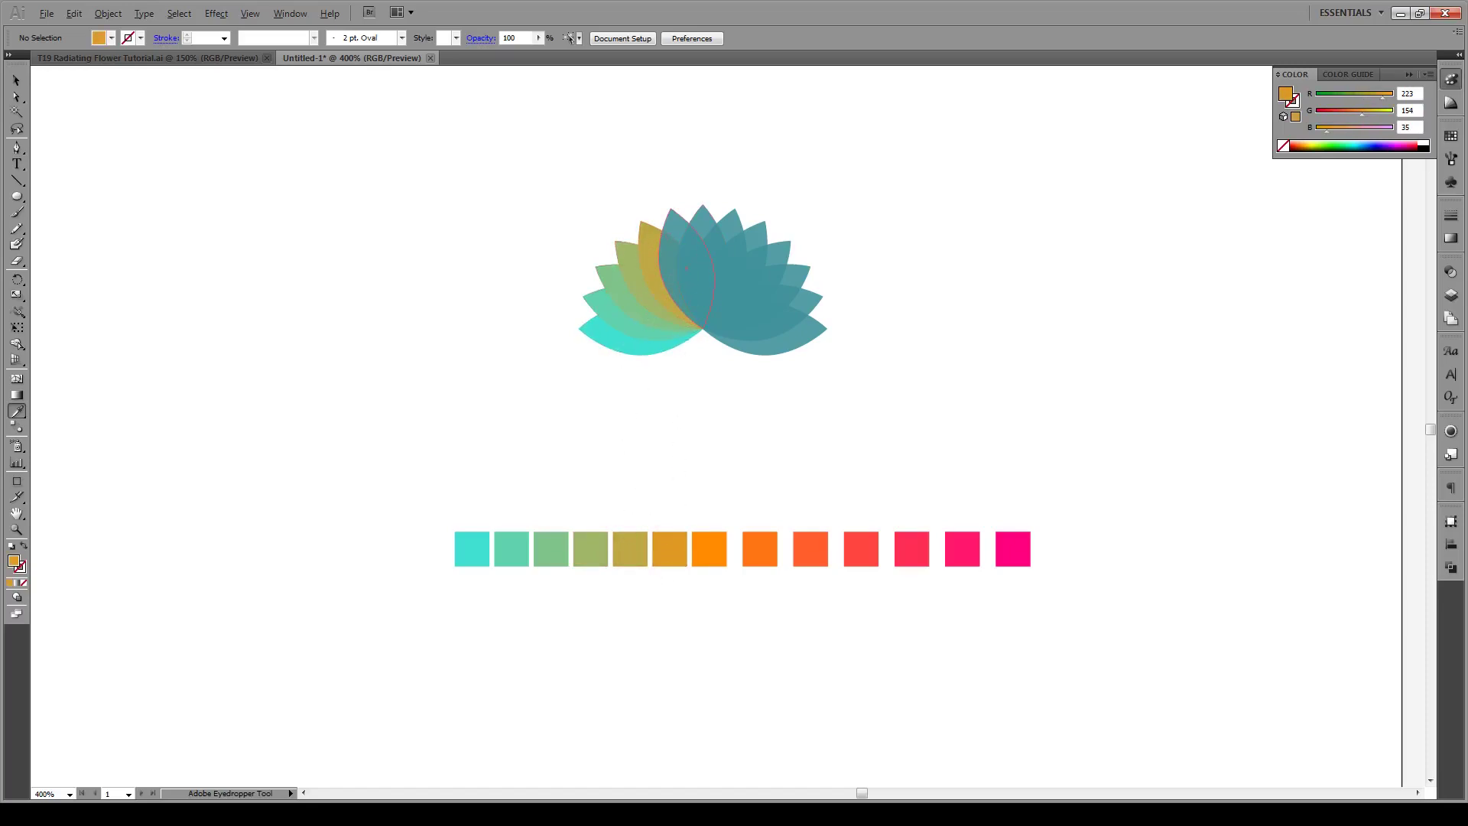
left_click(686, 267, "alt")
left_click(708, 547)
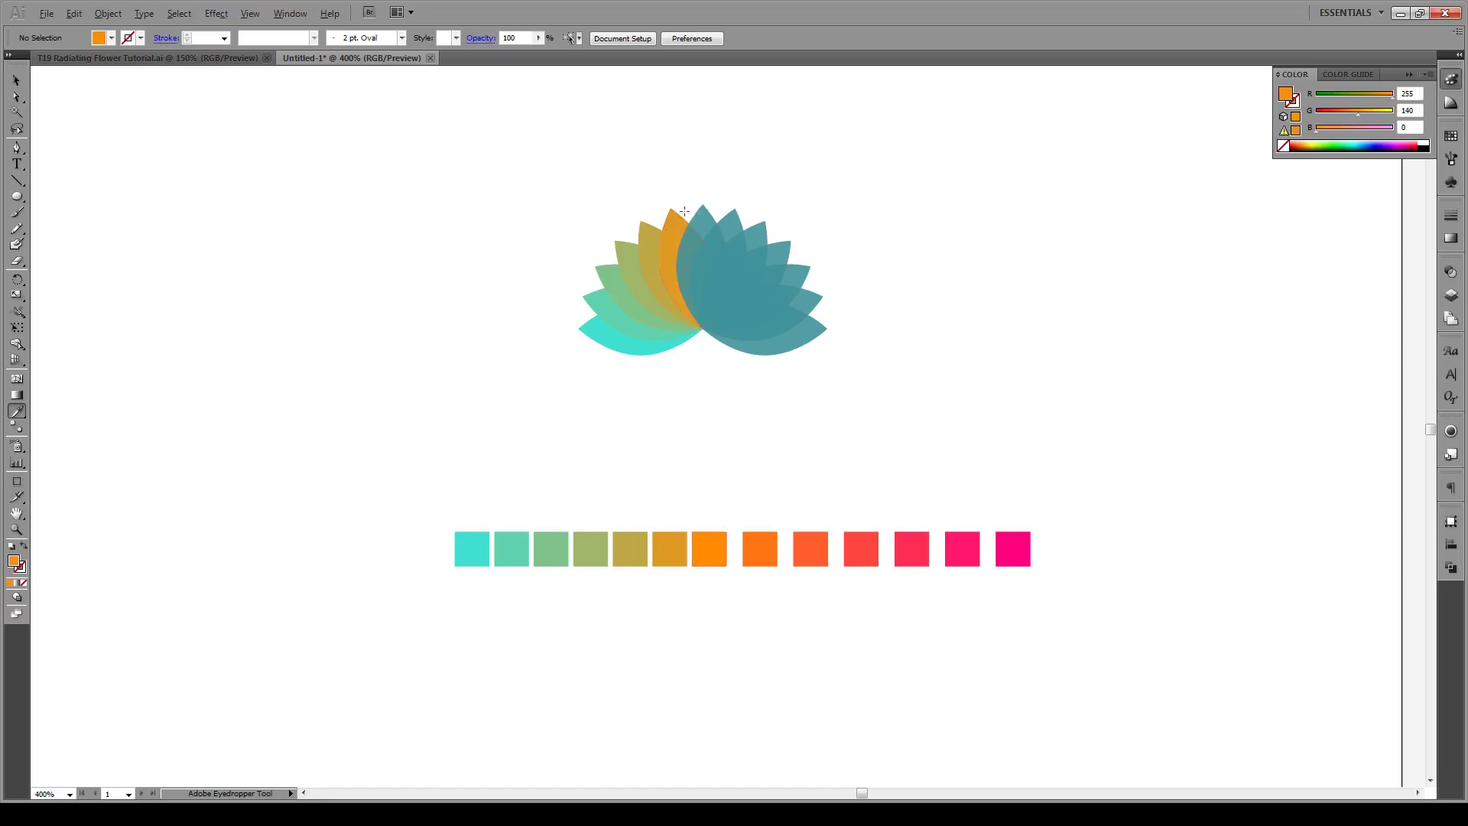
left_click(699, 230, "alt")
- Fill the remaining right-hand petals with the pink squares, ending with deepest pink at lower right
left_click(763, 562)
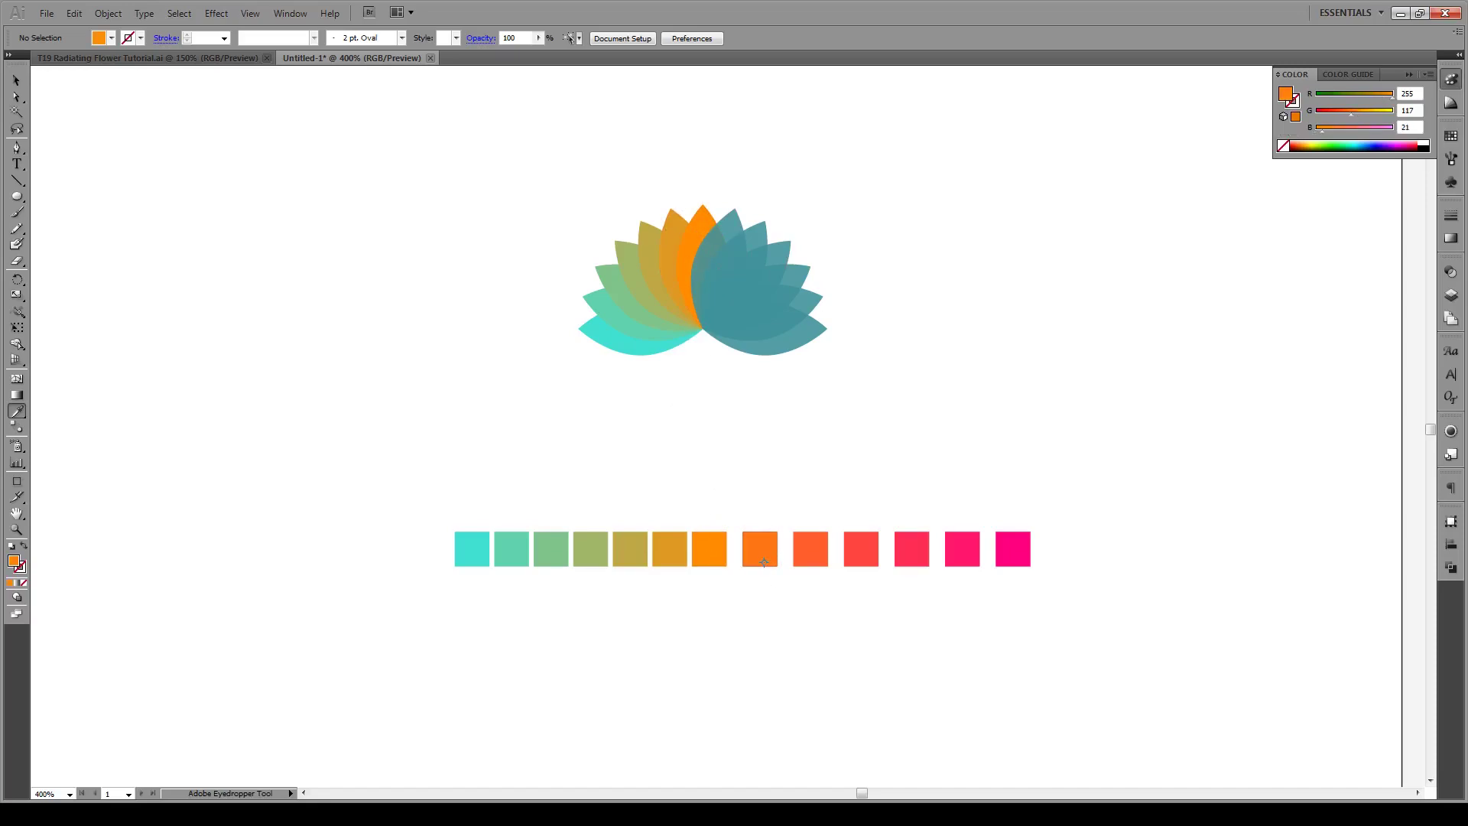
left_click(718, 267, "alt")
left_click(795, 556)
left_click(734, 276, "alt")
left_click(861, 549)
left_click(780, 251, "alt")
left_click(925, 558)
left_click(757, 296, "alt")
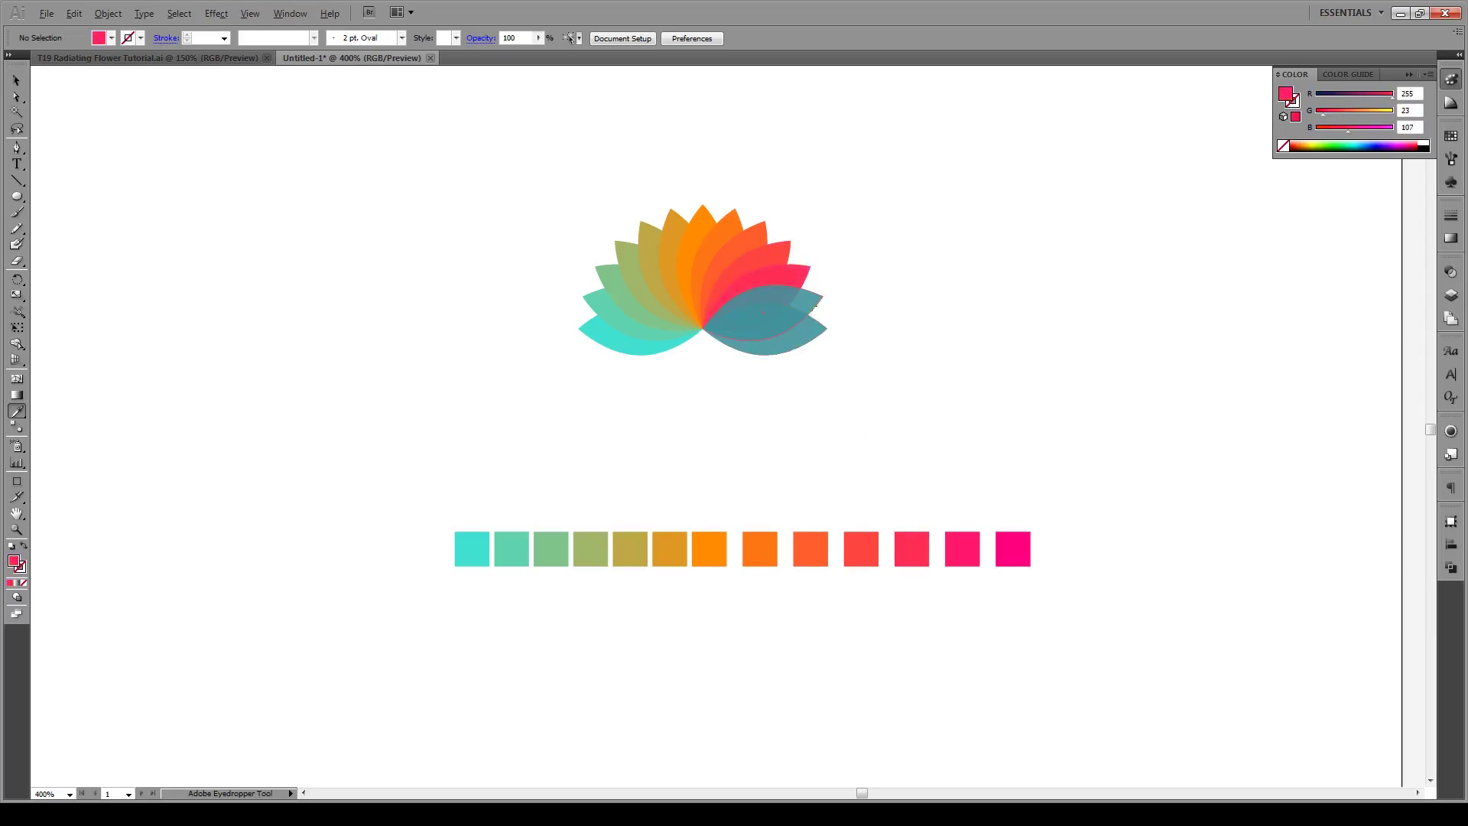
left_click(815, 305, "alt")
left_click(1023, 556)
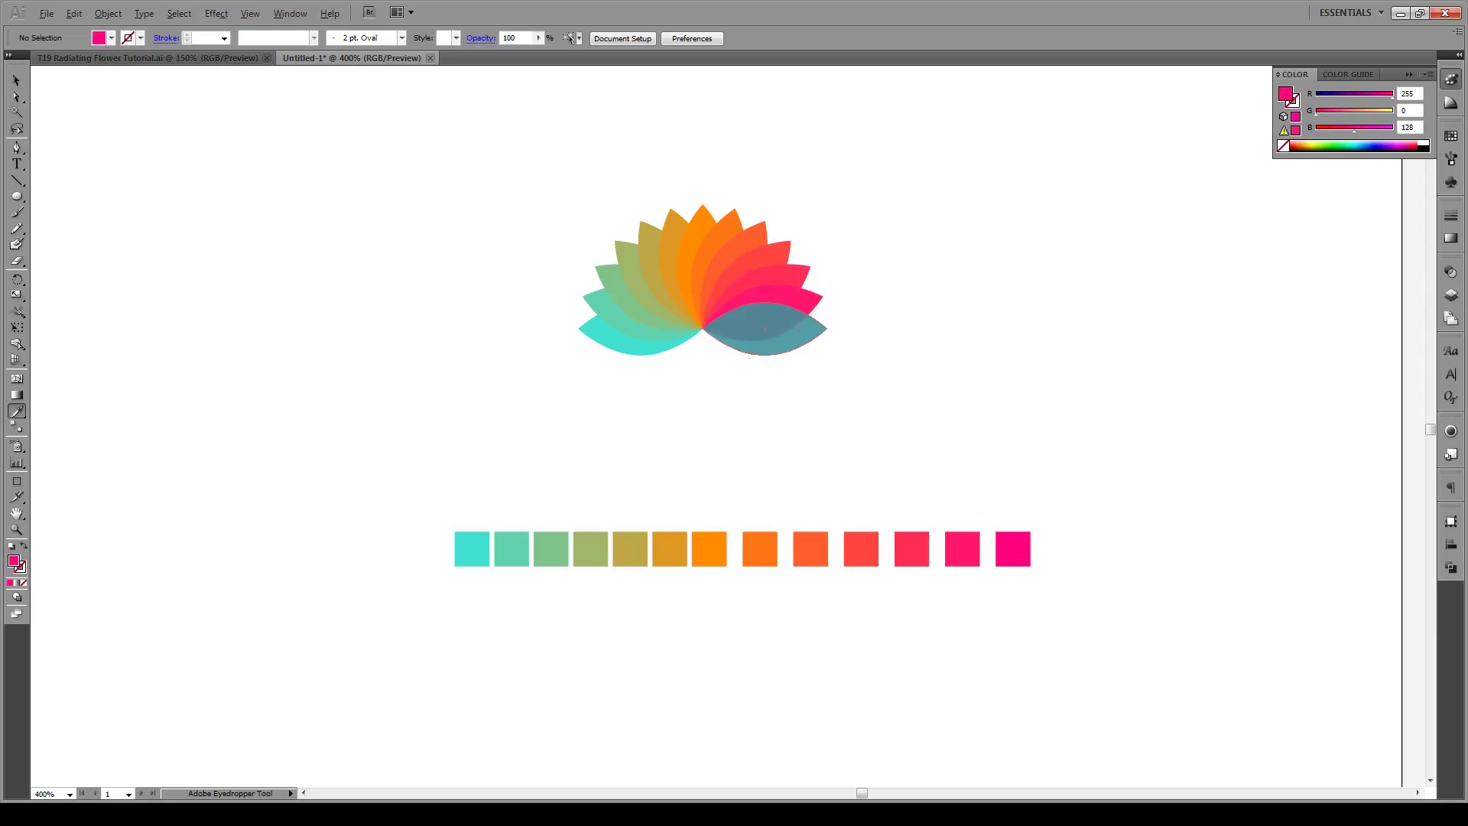
left_click(796, 334, "alt")
left_click(16, 79)
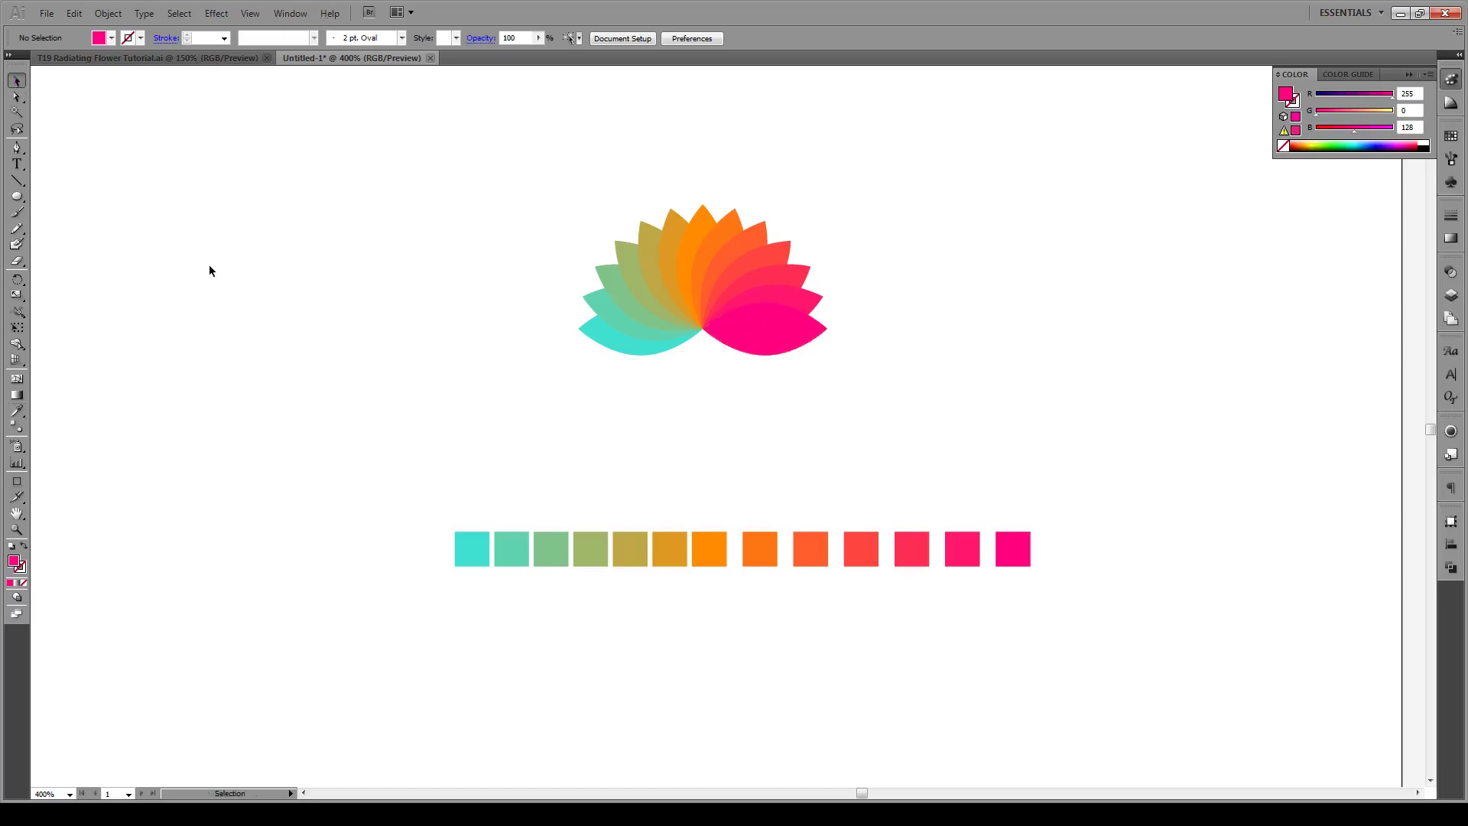
- Set all the recoloured lotus petals to 90% opacity
left_click_drag(945, 172, 520, 404)
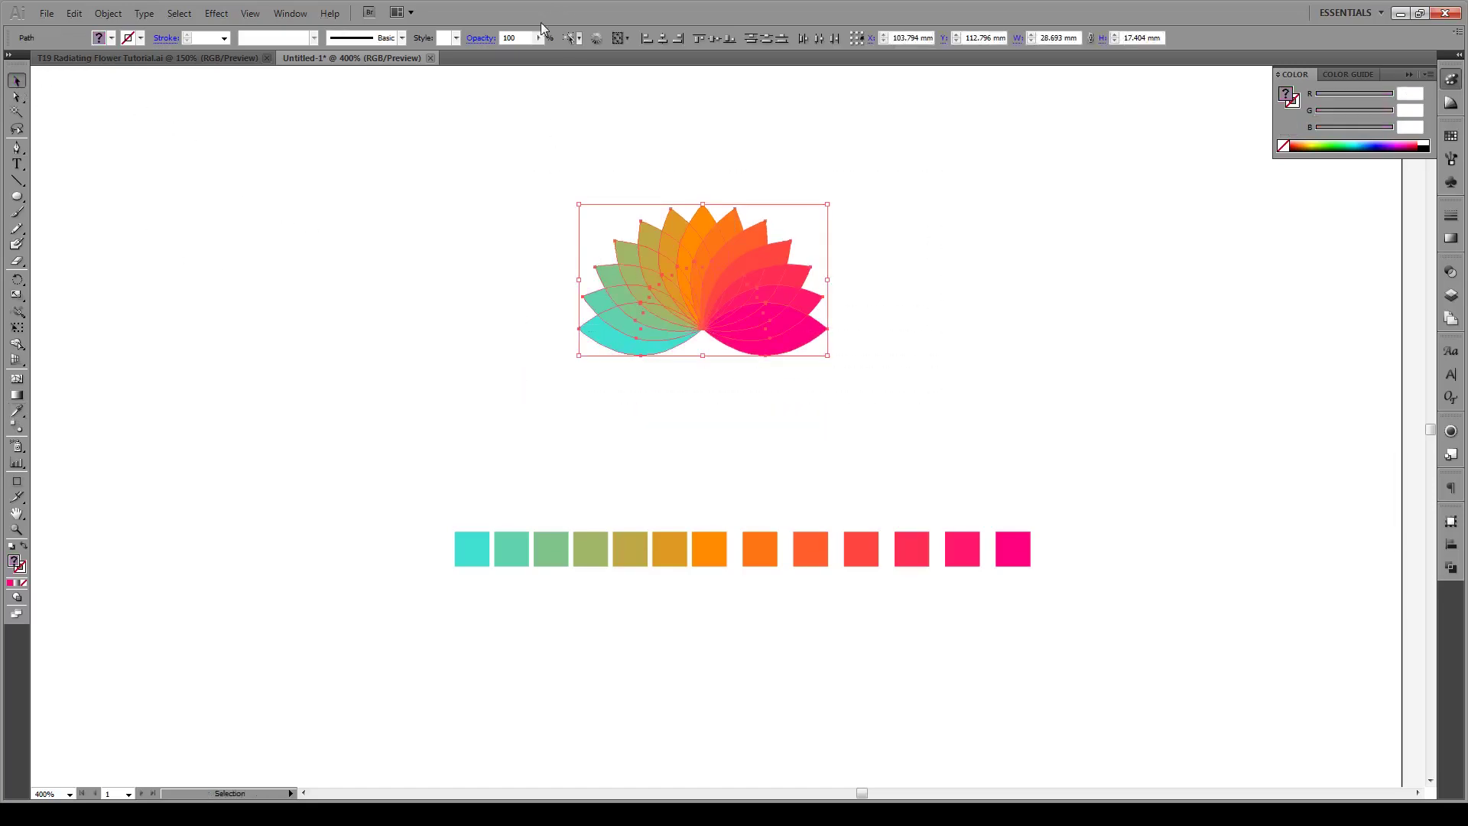
double_click(516, 38)
type("90")
key("Return")
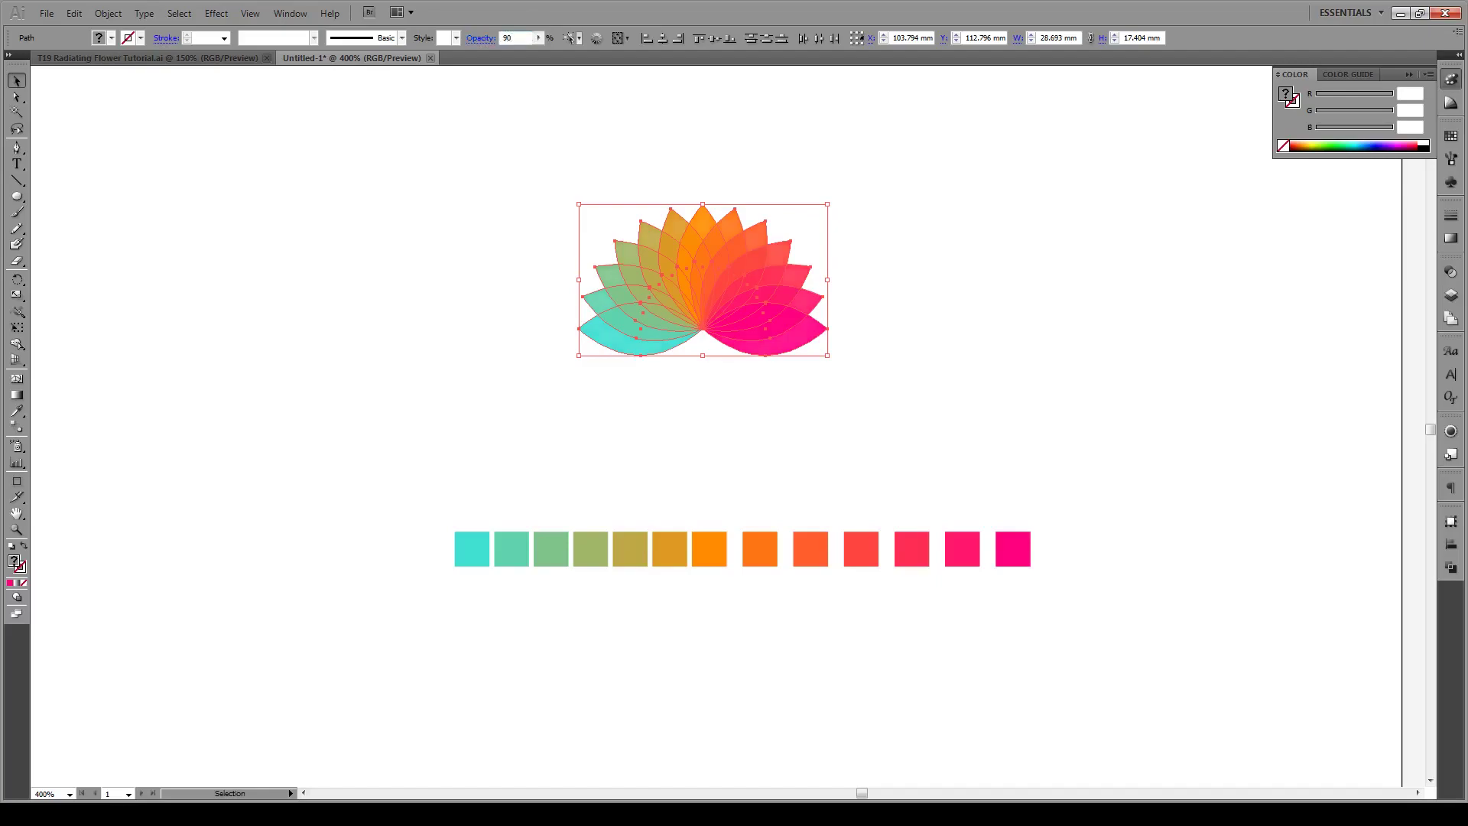
left_click(481, 263)
- Move the row of colour squares lower, then select and delete them
left_click_drag(1098, 514, 457, 586)
left_click_drag(622, 546, 621, 609)
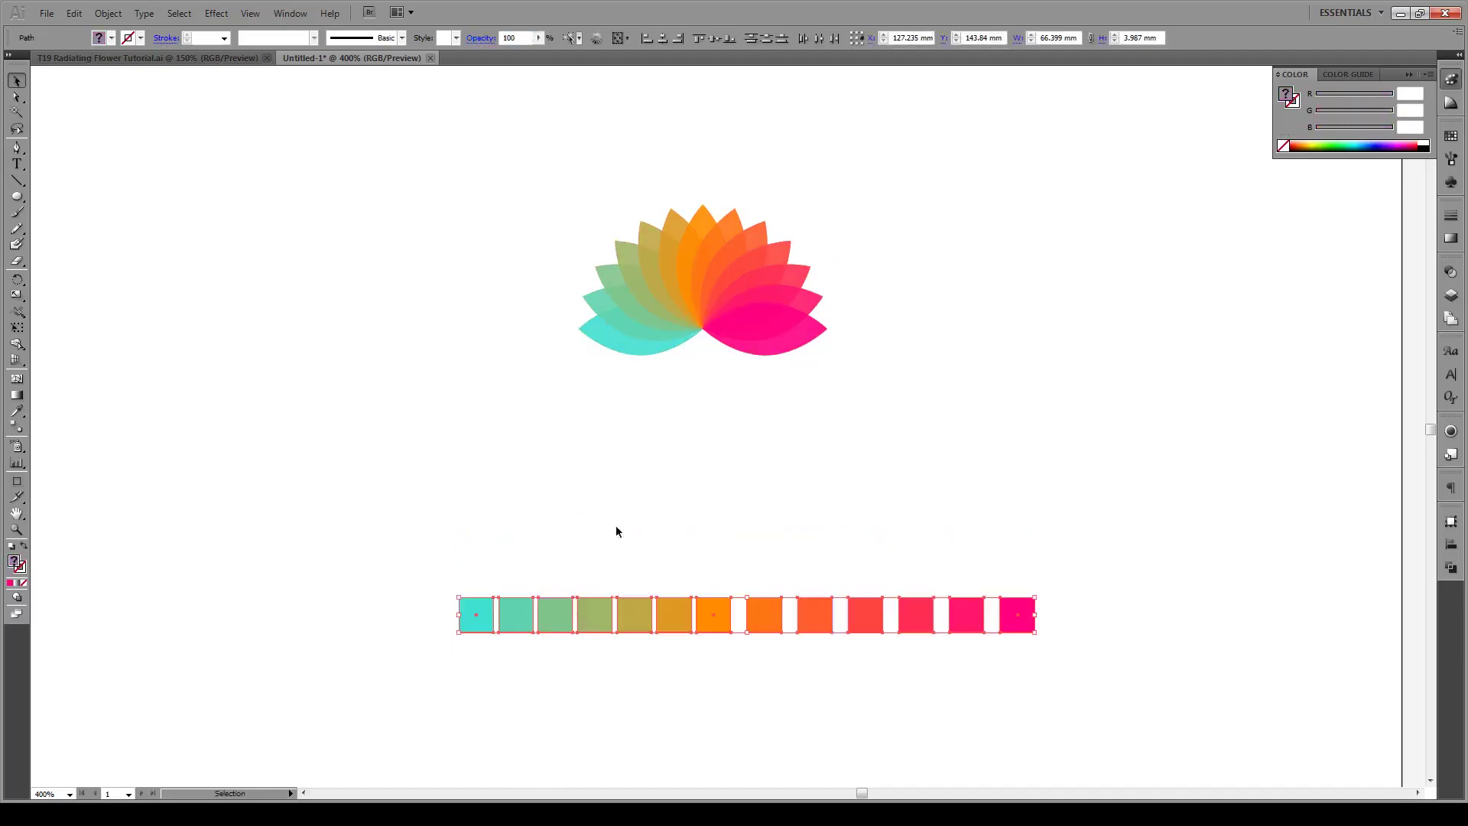
left_click(640, 502)
scroll(641, 502, "down", 1)
left_click_drag(1004, 545, 400, 639)
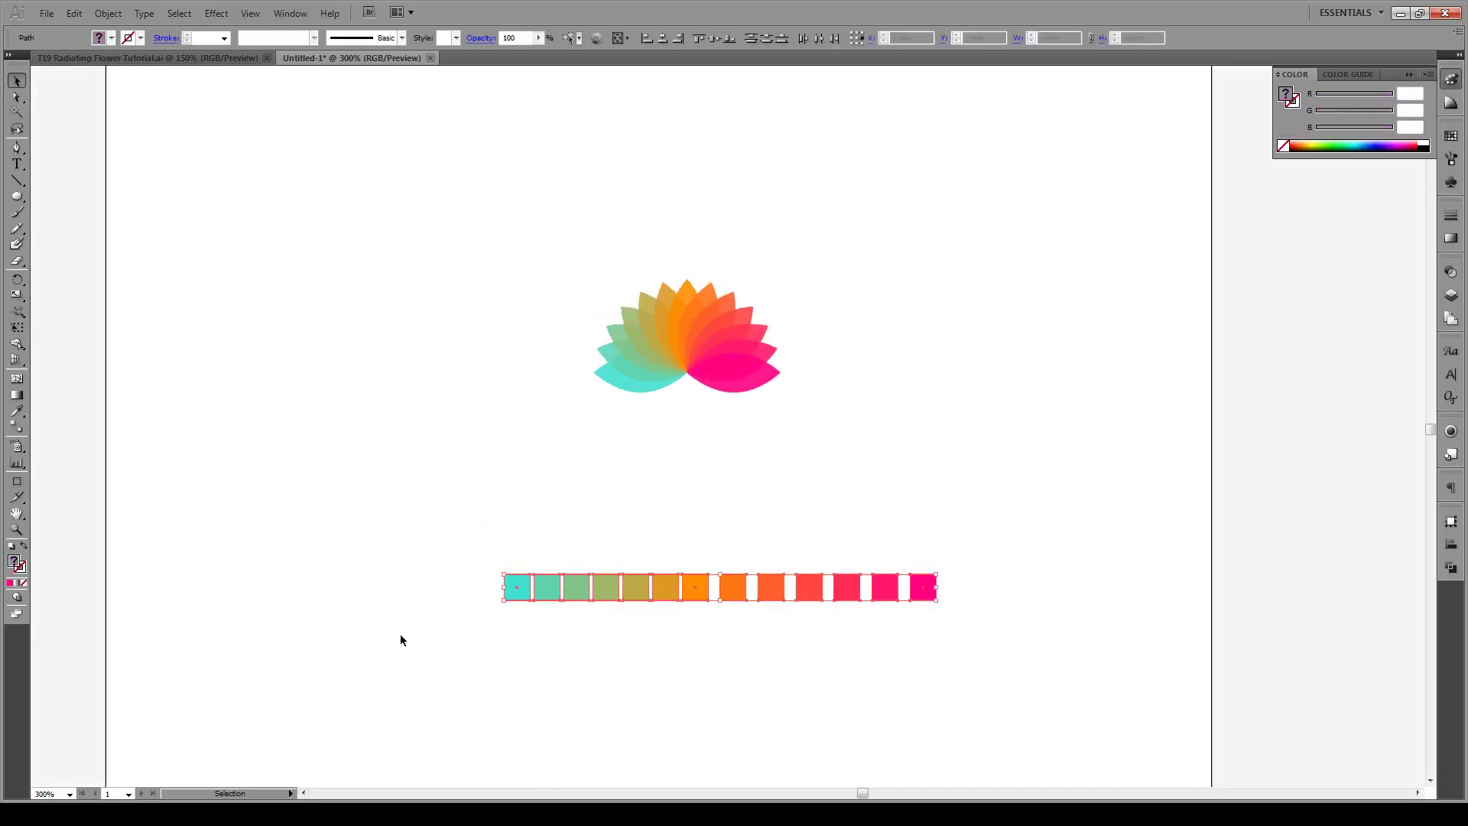
key("Delete")
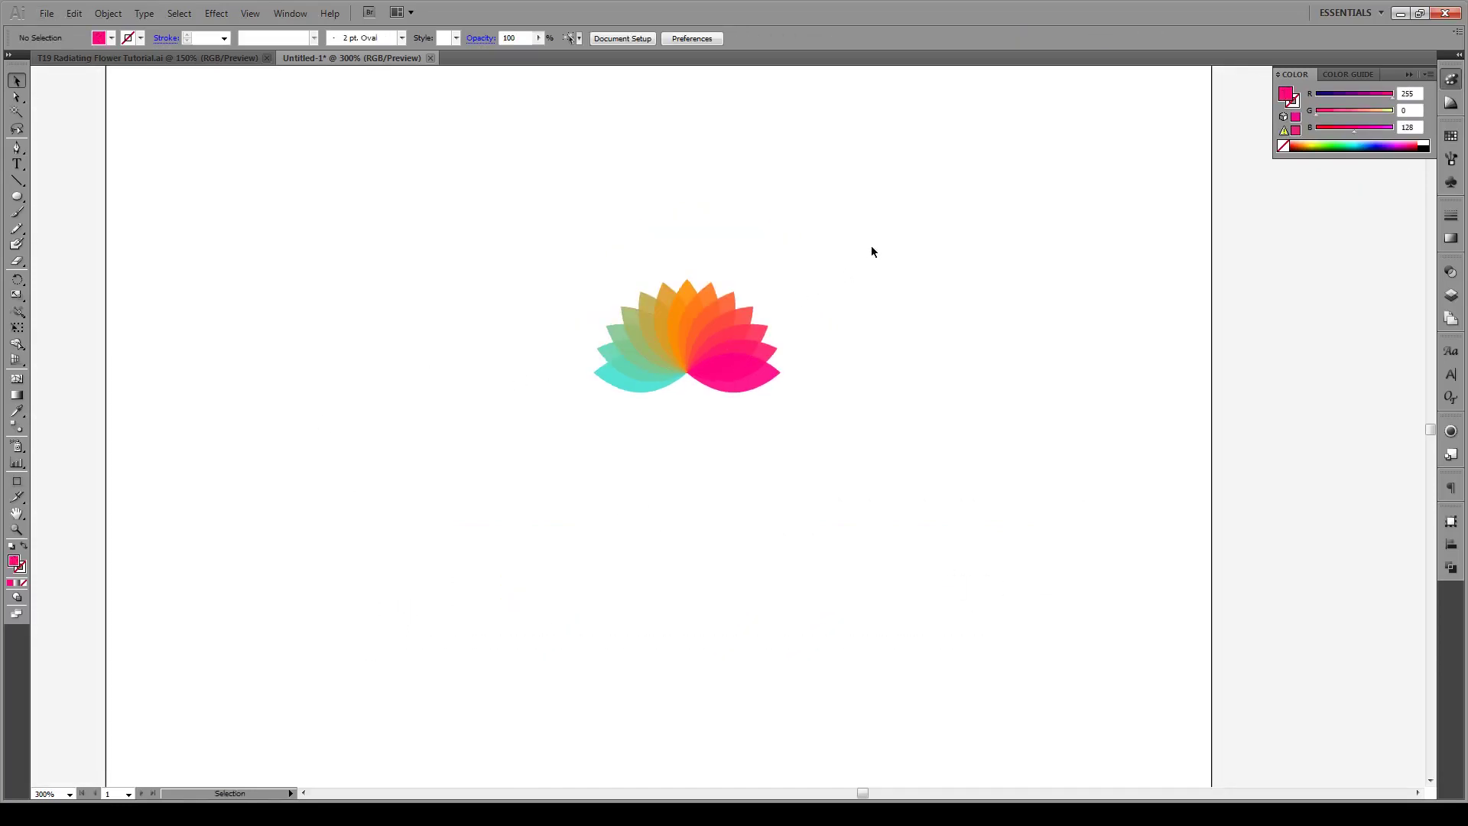
- Nudge the flower slightly lower on the page and reselect it for scaling
left_click_drag(862, 248, 425, 501)
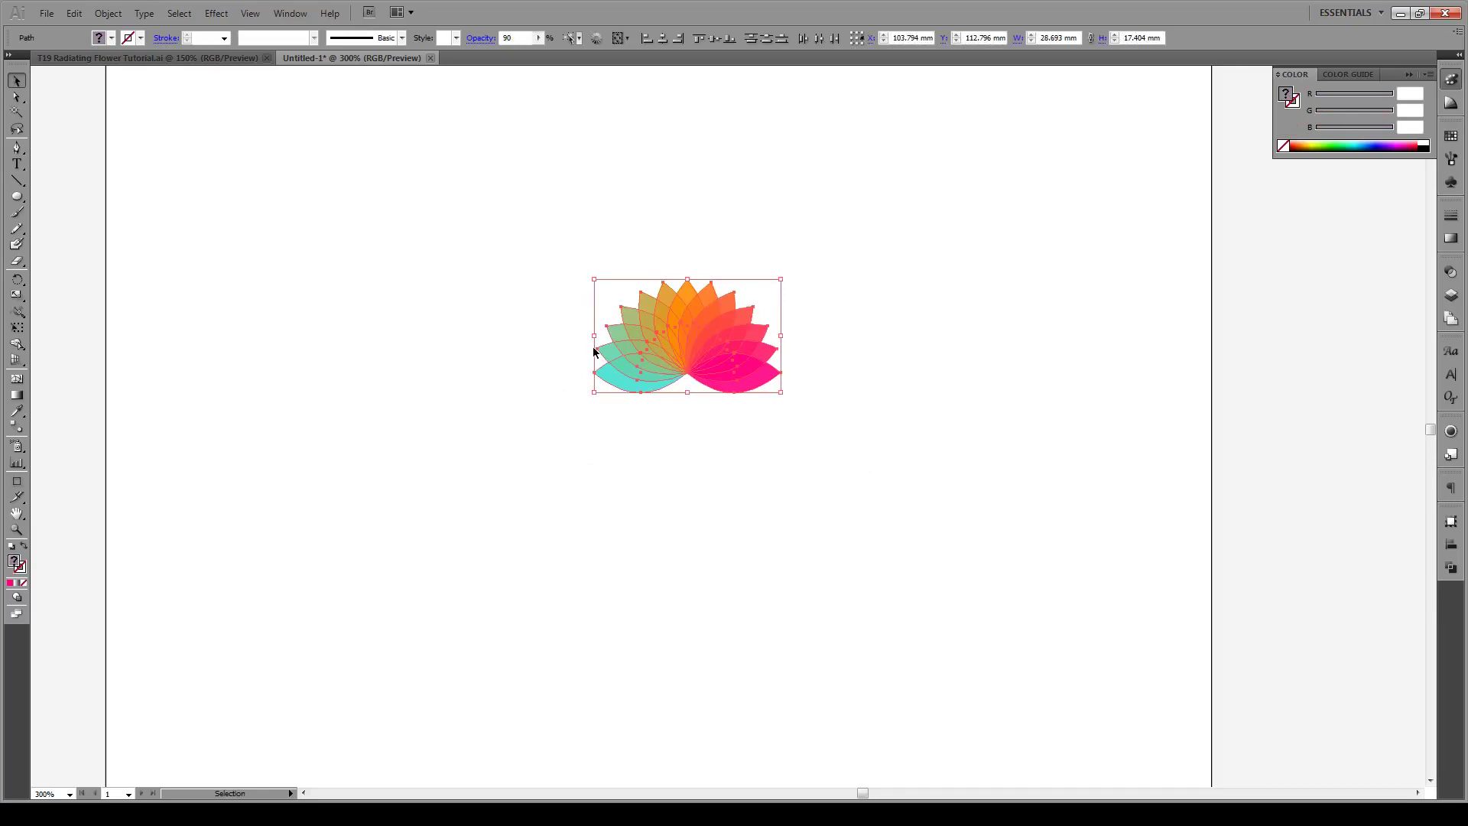
left_click(772, 438)
left_click_drag(704, 303, 703, 340)
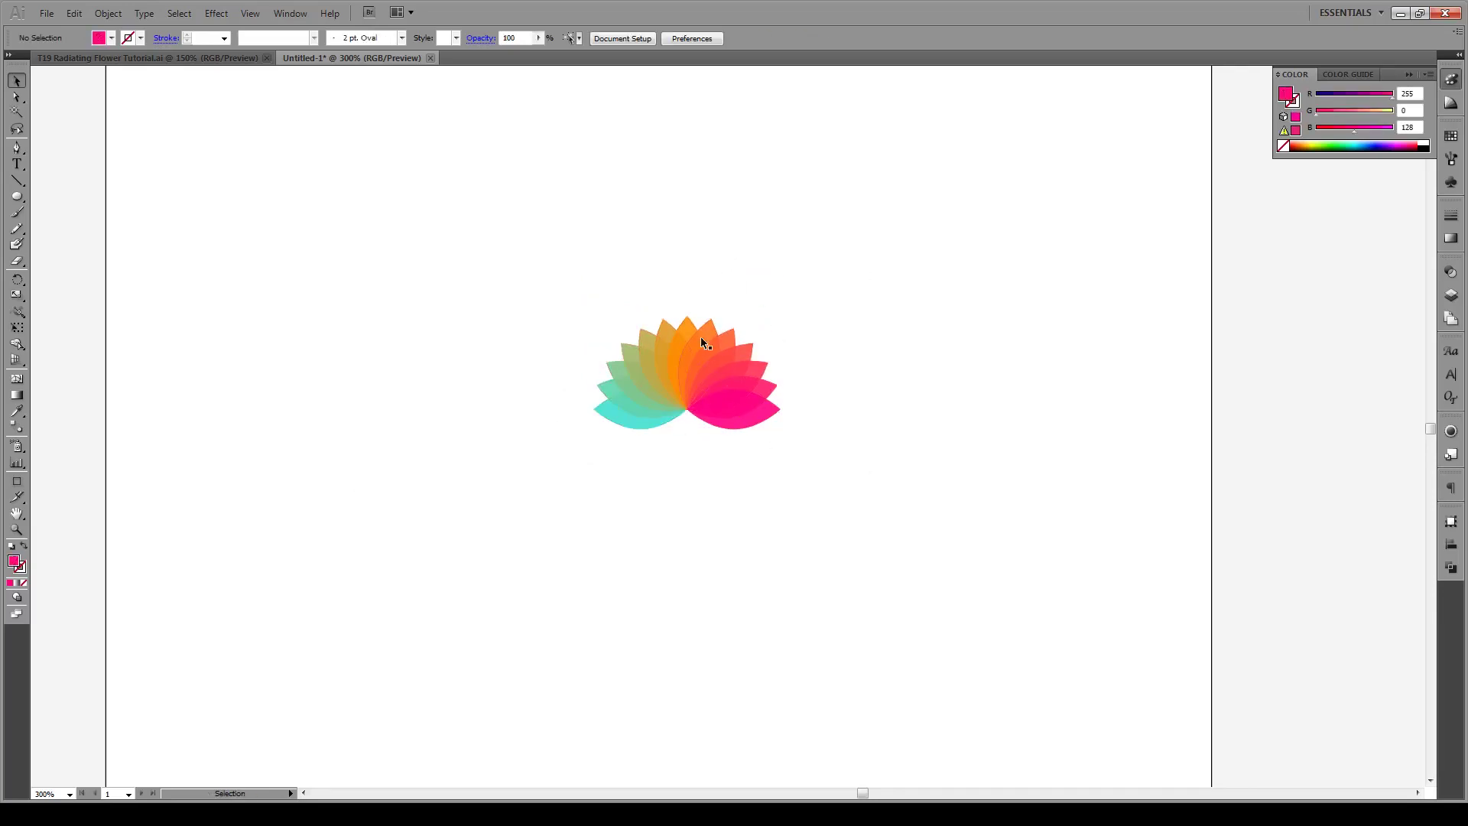
scroll(670, 383, "up", 1)
left_click(677, 364)
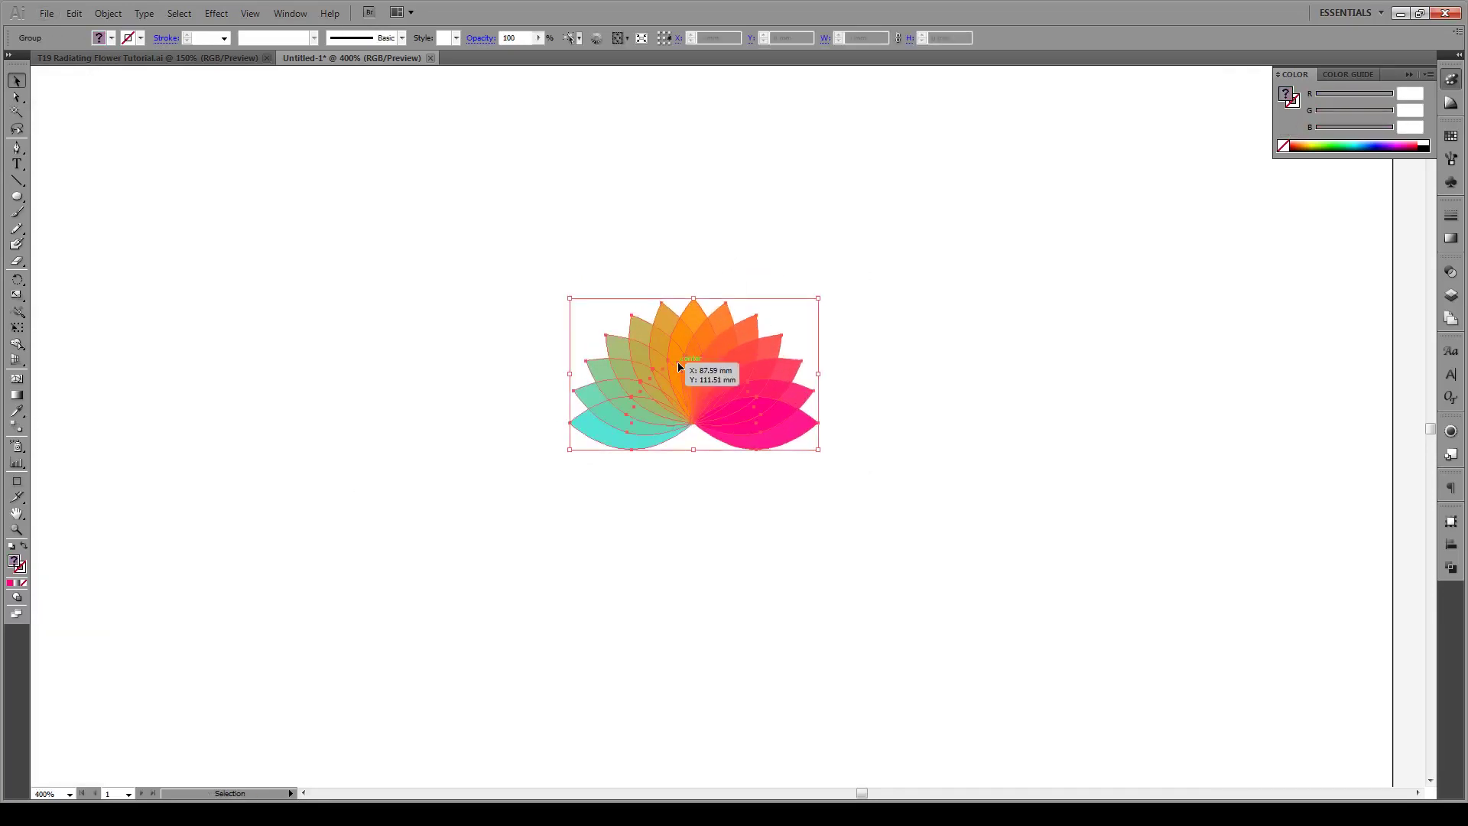
key("s")
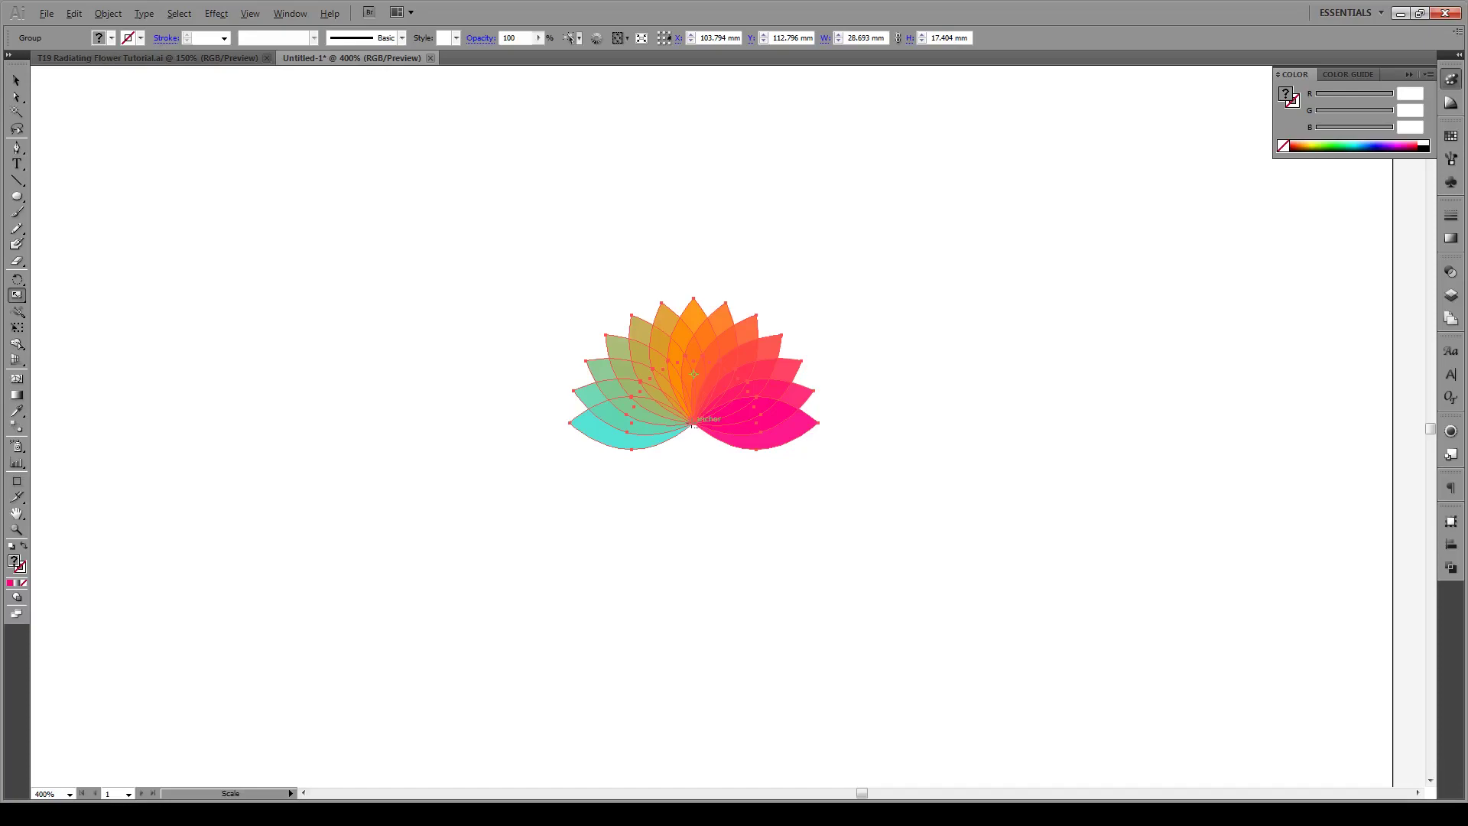
- Try a 60% scale on the flower, then cancel the Scale dialog to keep its size
left_click(692, 423, "alt")
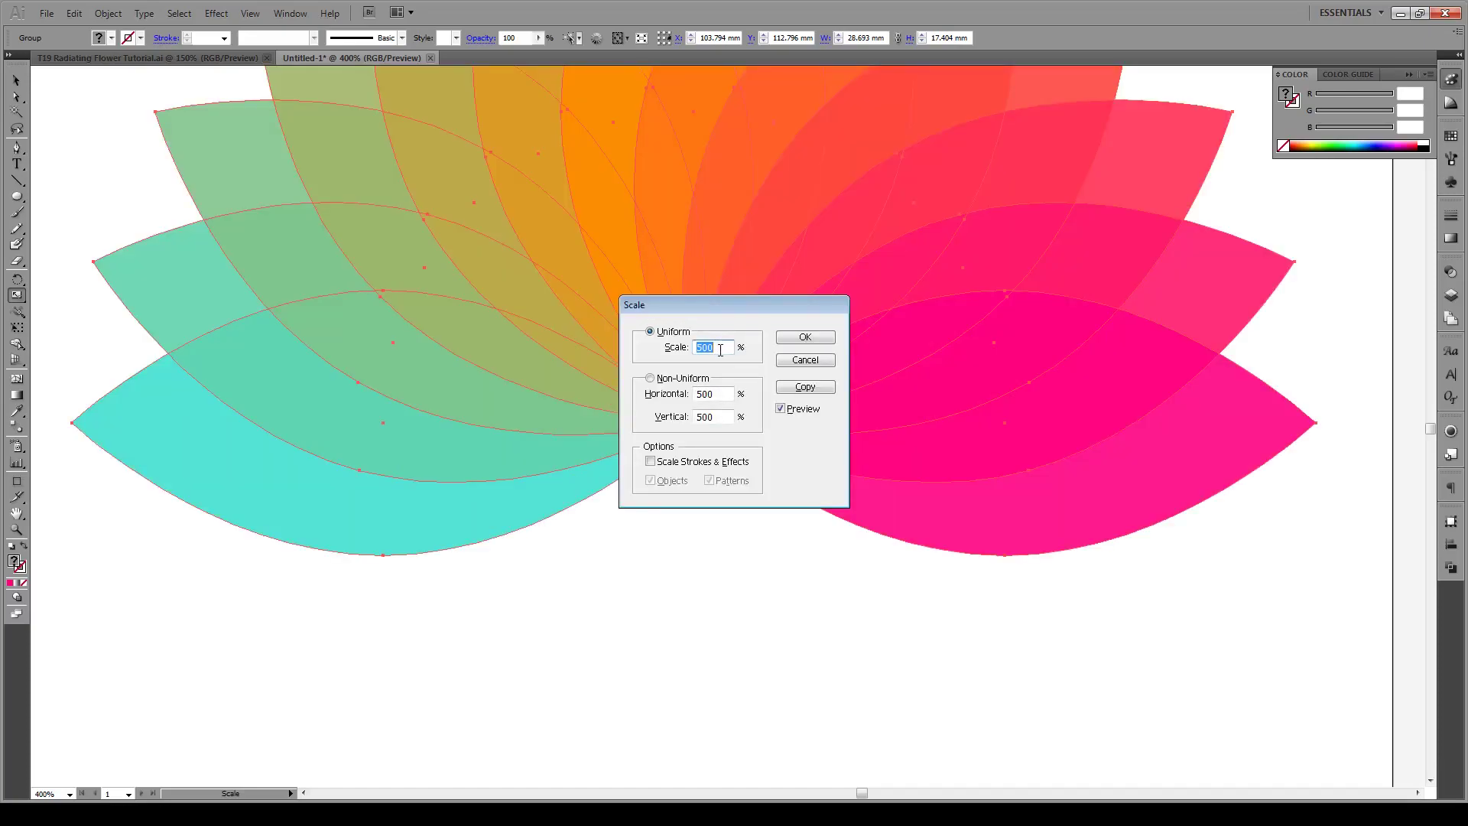
type("60")
key("Return")
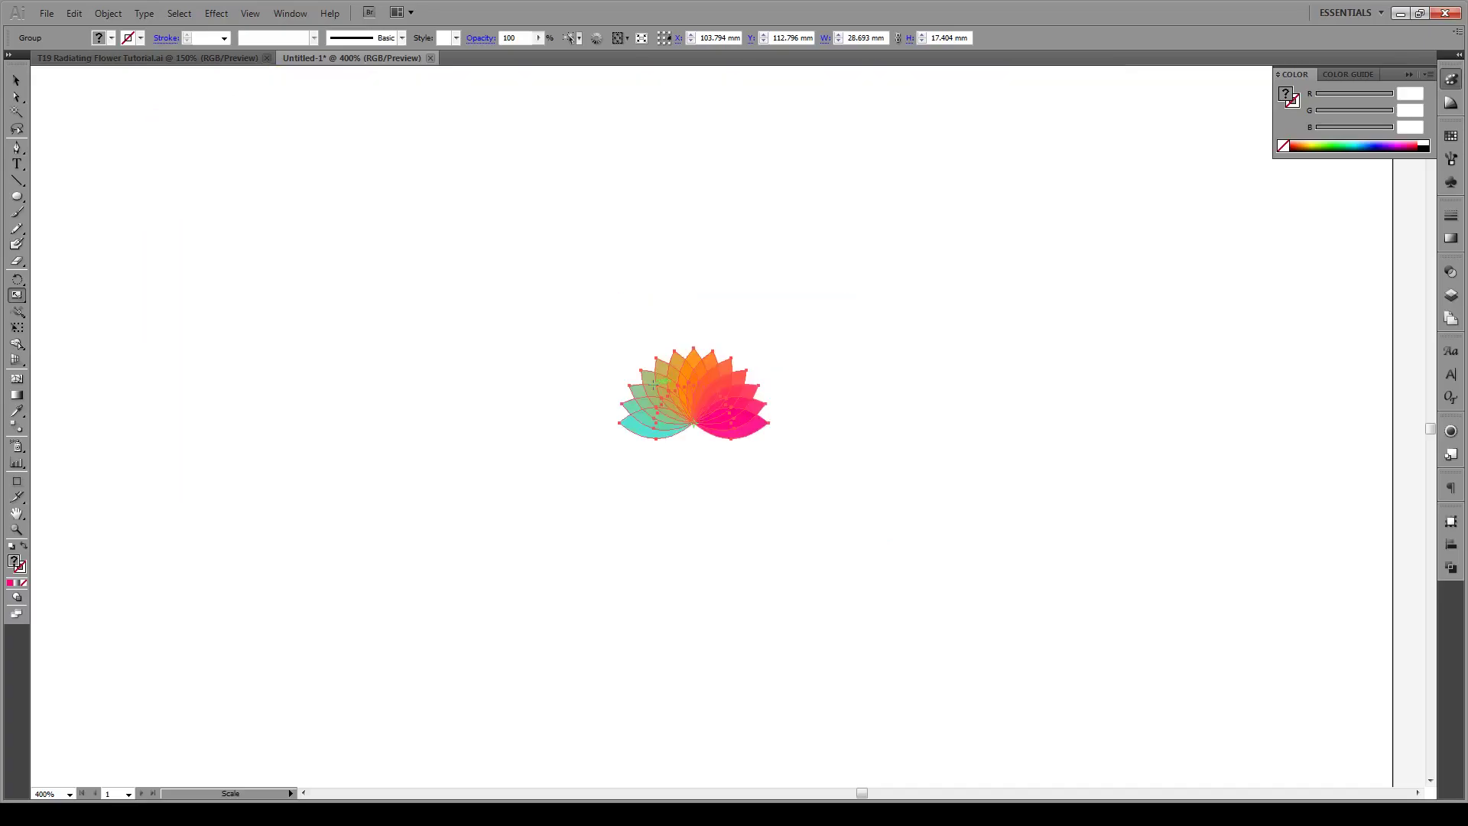
scroll(520, 406, "down", 2)
scroll(585, 400, "up", 1)
scroll(643, 430, "up", 2)
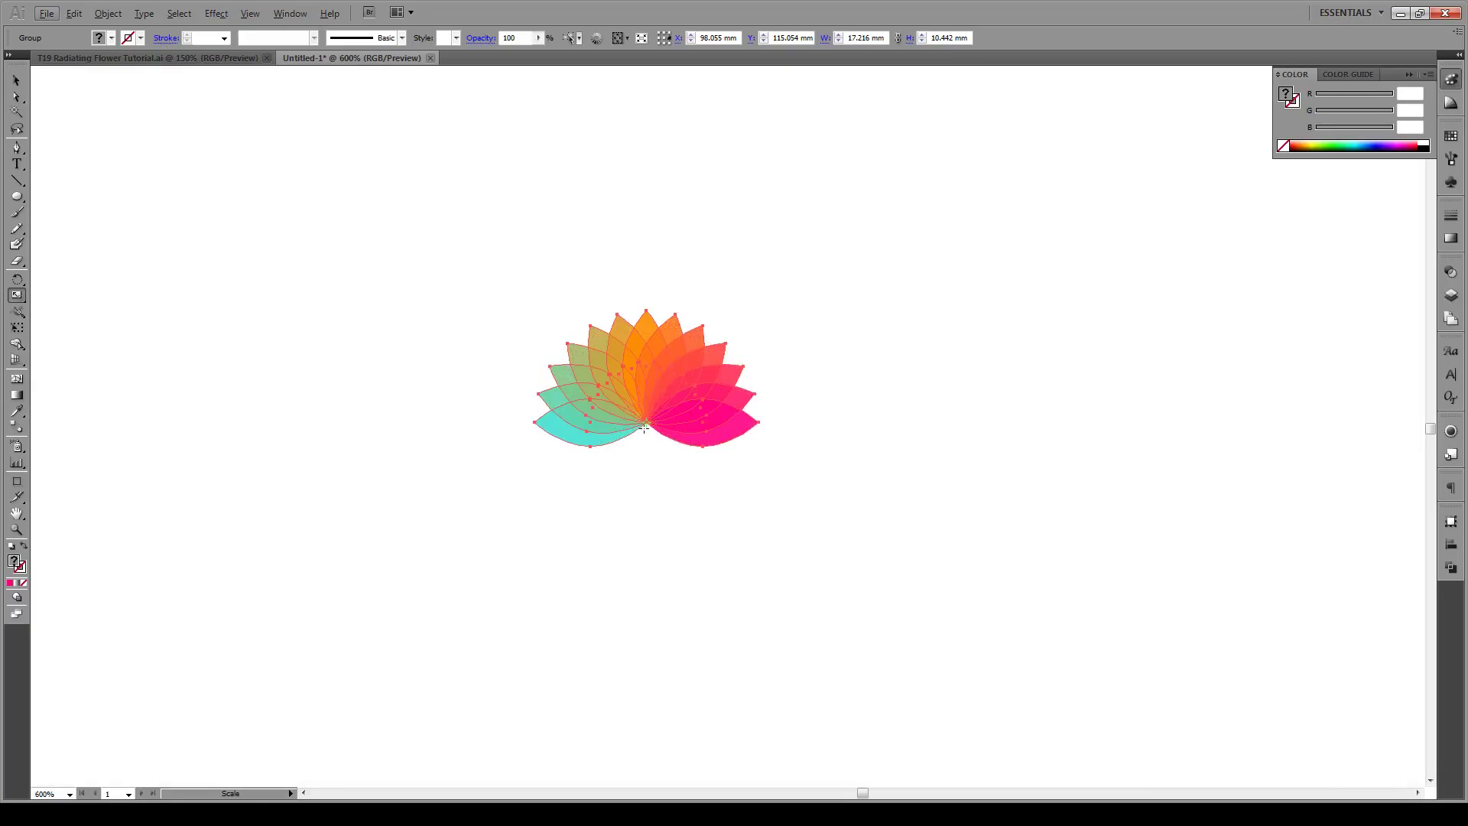
key("alt+s")
left_click(578, 6)
left_click(646, 422, "alt")
left_click_drag(708, 308, 783, 313)
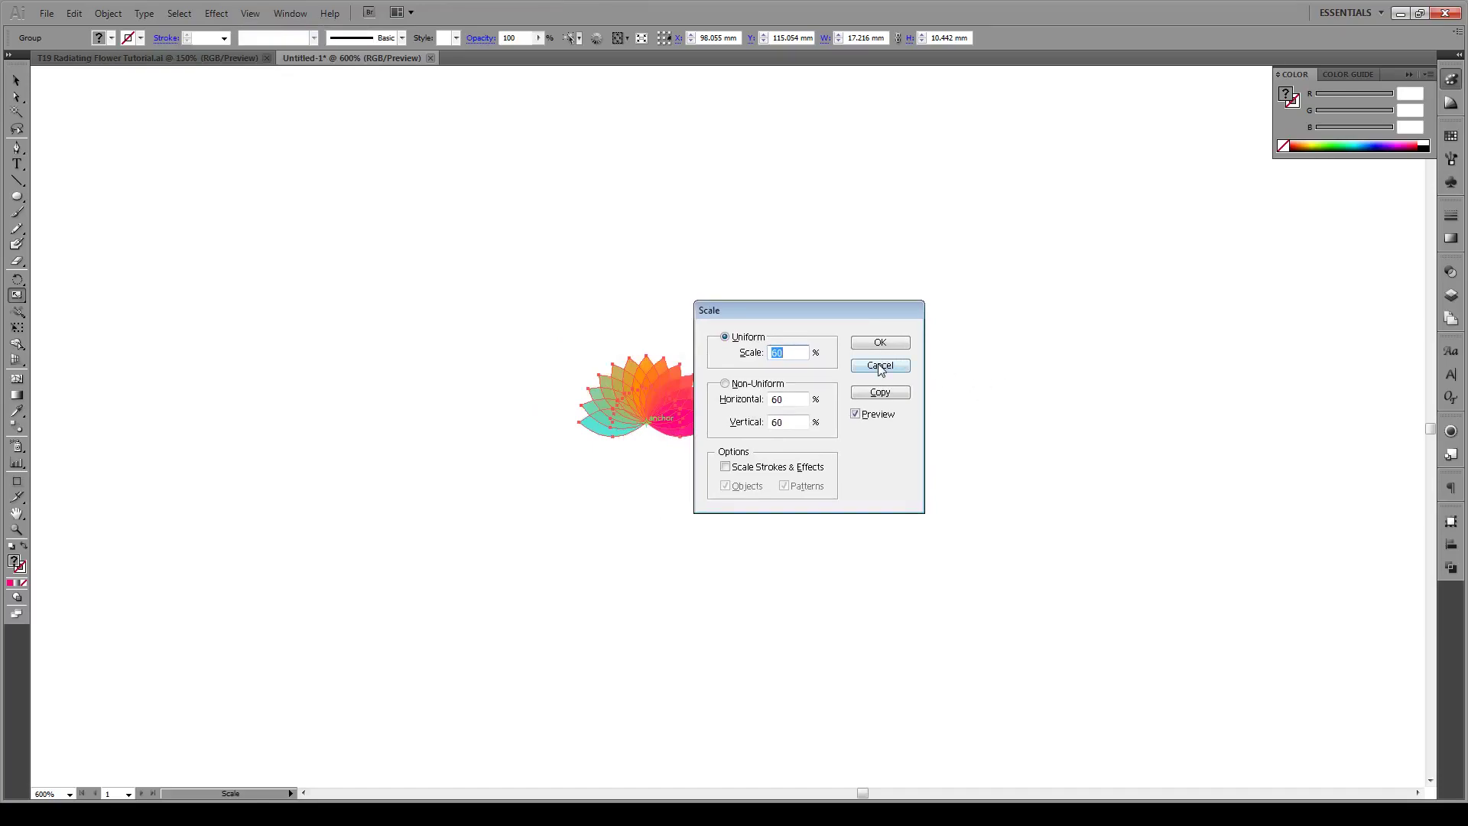
left_click(879, 367)
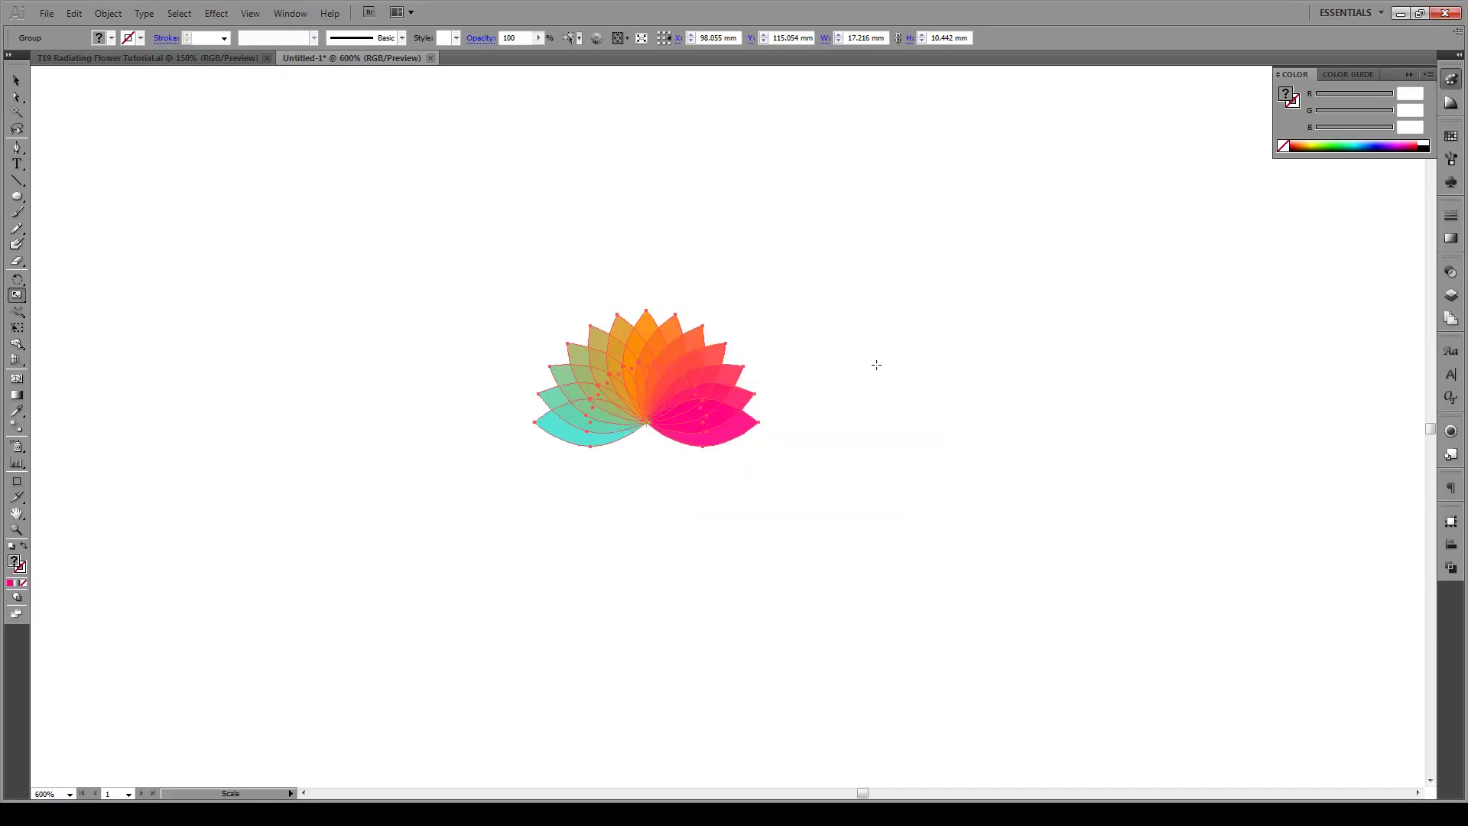
- Undo twice to restore the flower's larger size and bring back the colour squares
left_click(17, 79)
left_click(110, 138)
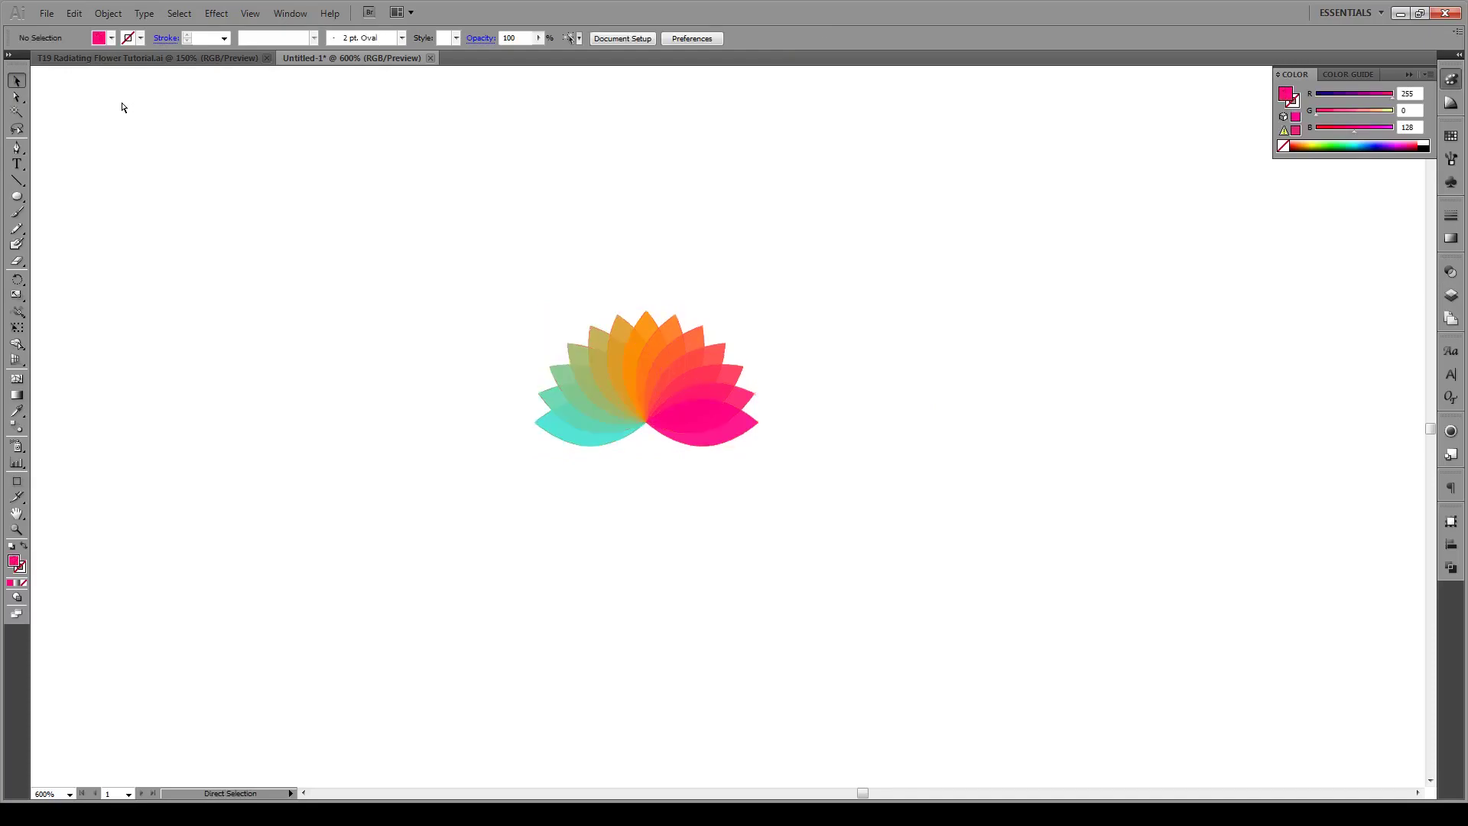
key("ctrl+z")
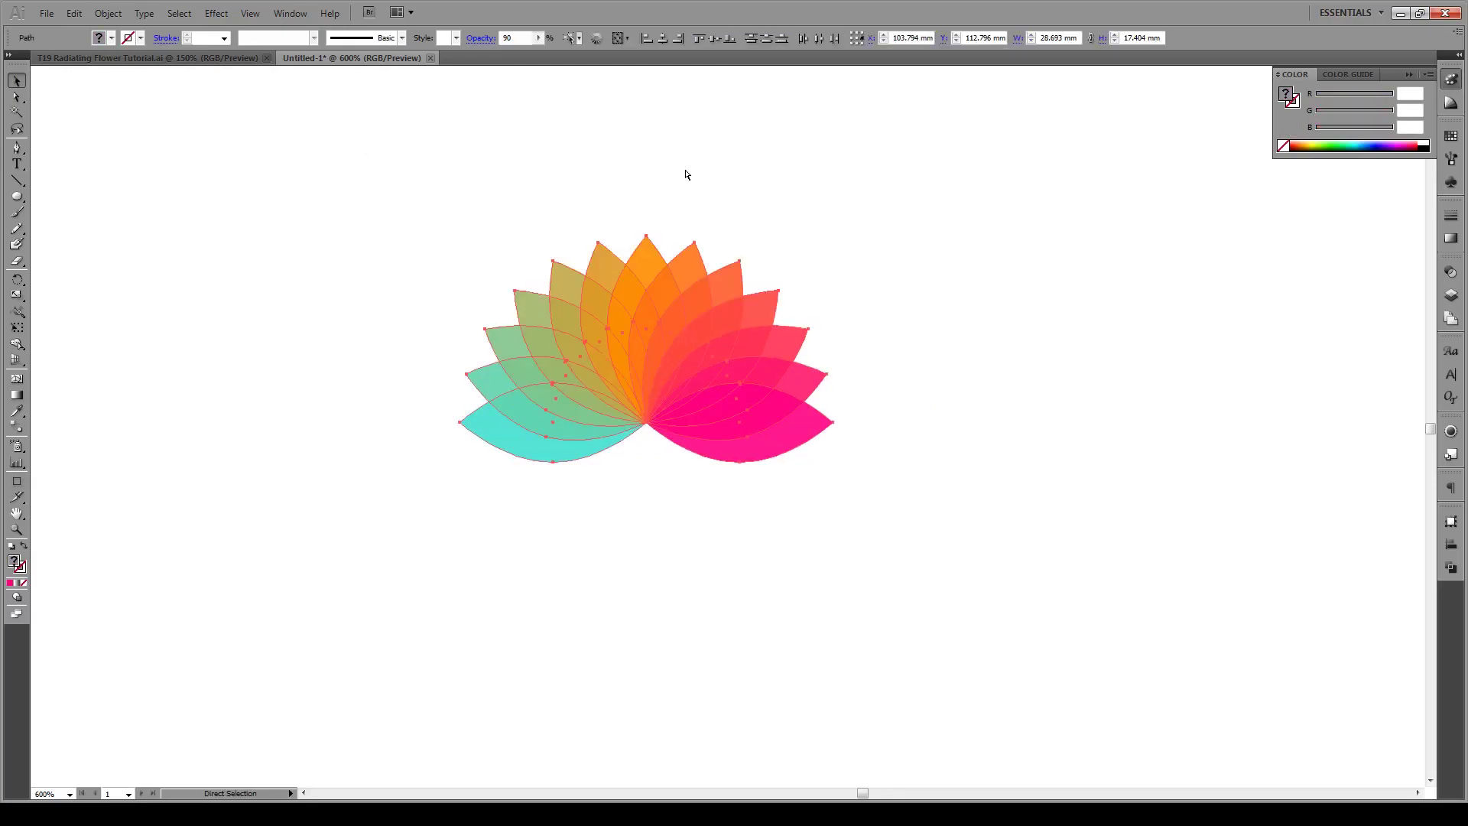
key("ctrl+z")
- Marquee-select the row of colour squares and delete them
left_click(1071, 678)
left_click_drag(1277, 684, 214, 722)
key("Delete")
- Group all of the flower's petal paths with Ctrl+G and reselect the group
left_click(593, 314)
left_click_drag(904, 134, 440, 483)
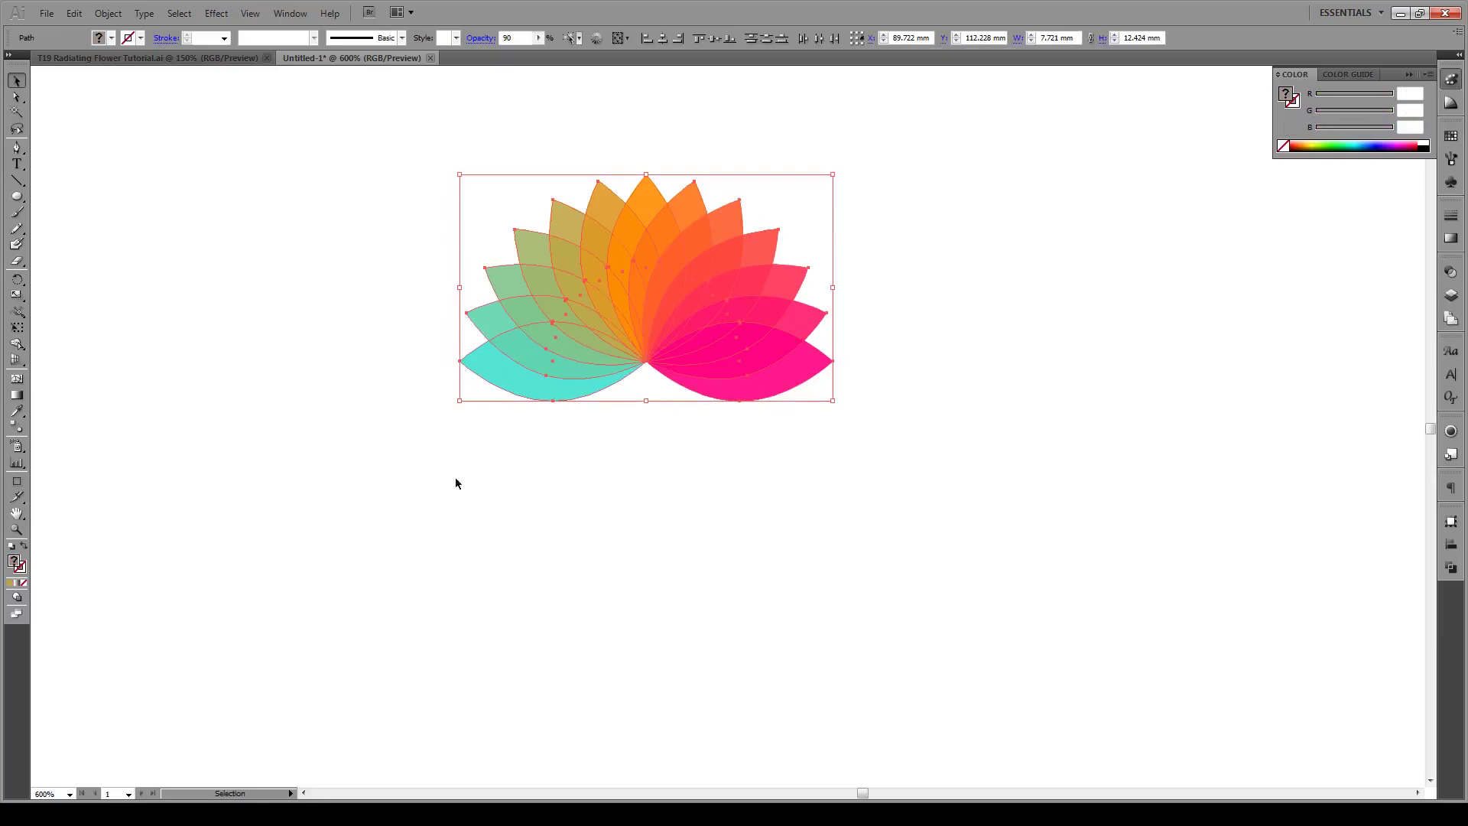
scroll(482, 472, "up", 2)
key("ctrl+g")
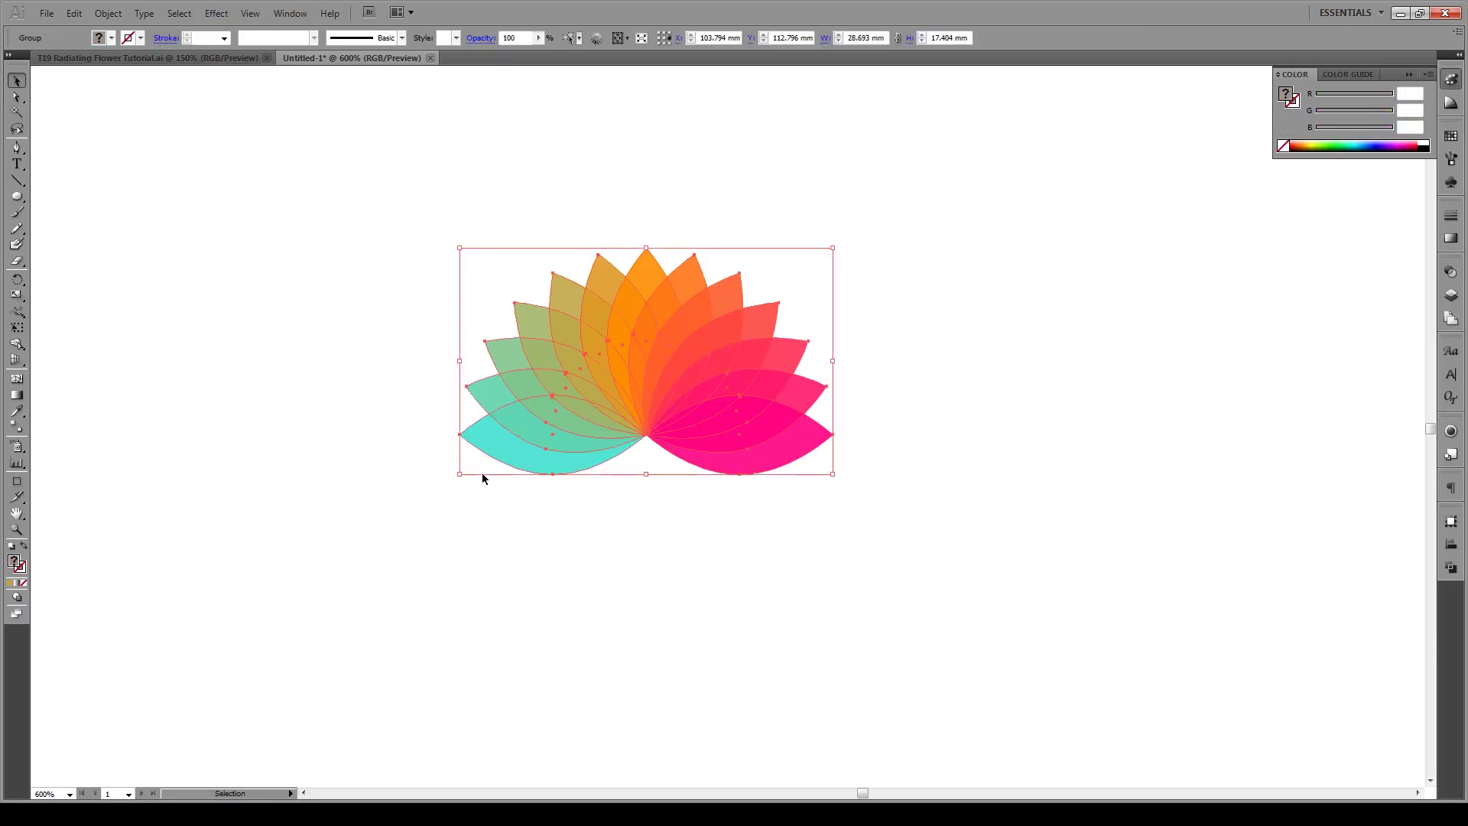
left_click(520, 541)
key("s")
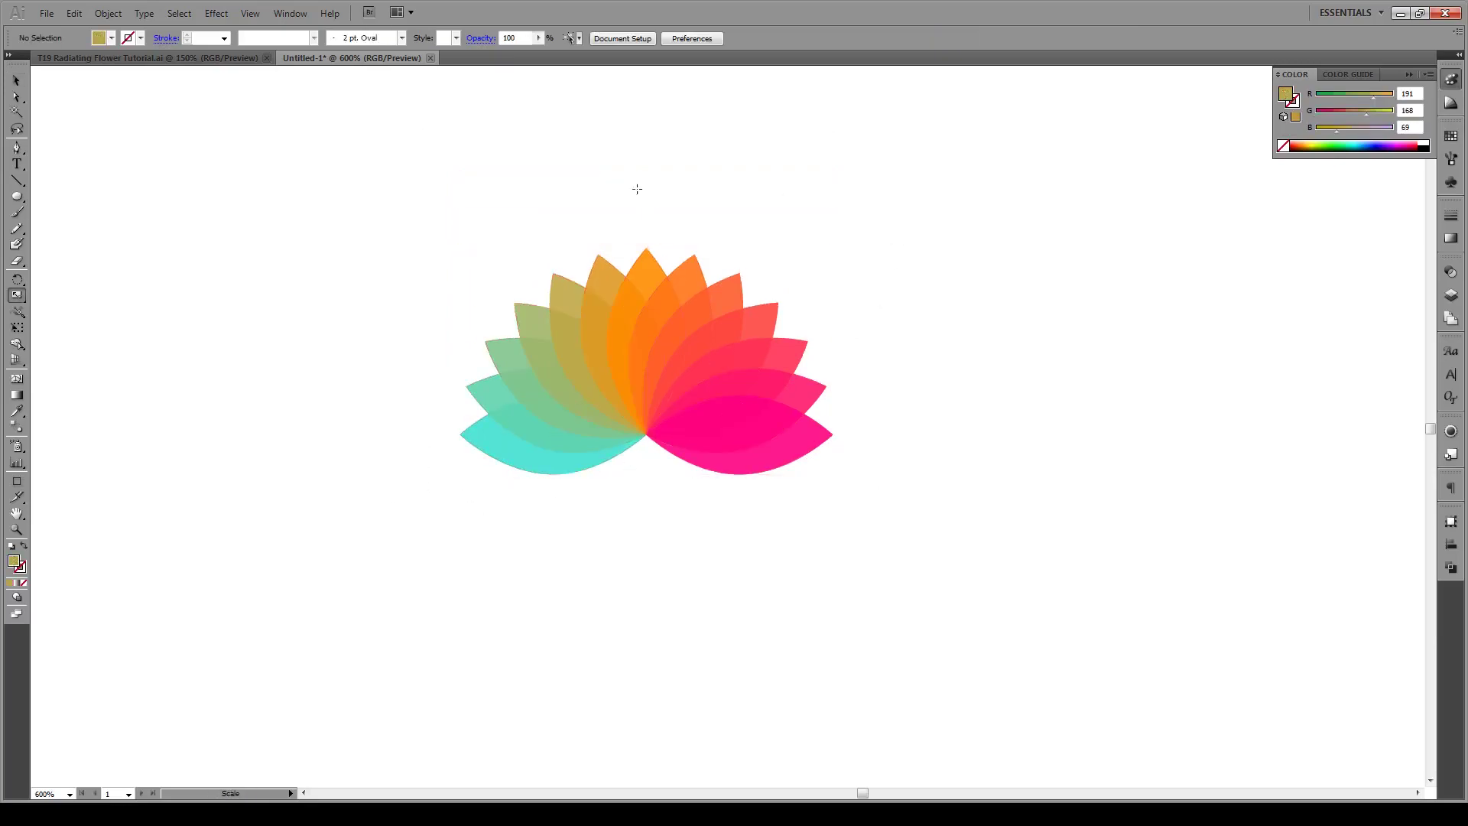
left_click_drag(266, 131, 931, 507)
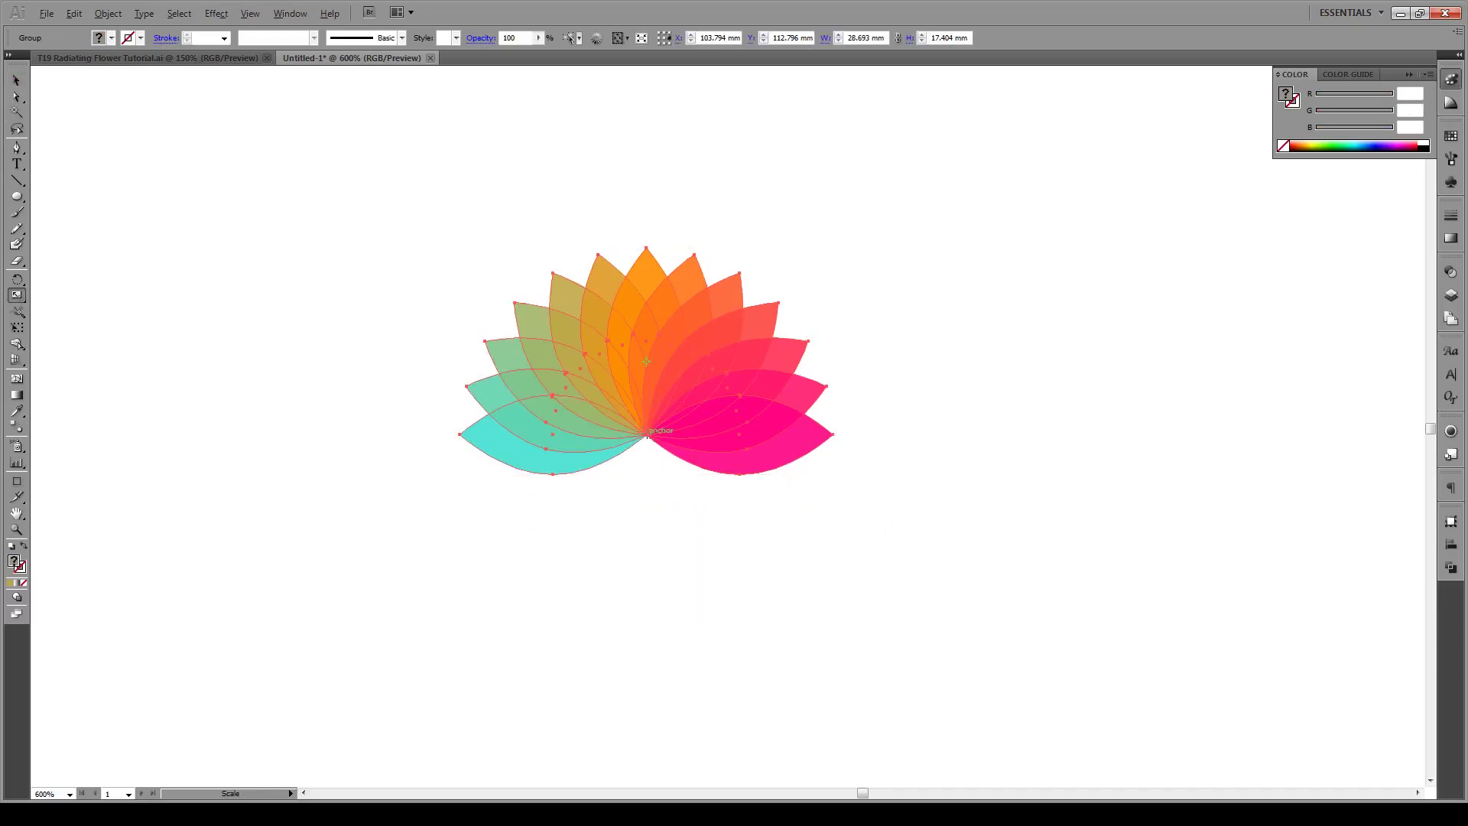
- Make a 600% uniformly scaled copy of the flower around its centre
left_click(647, 435, "alt")
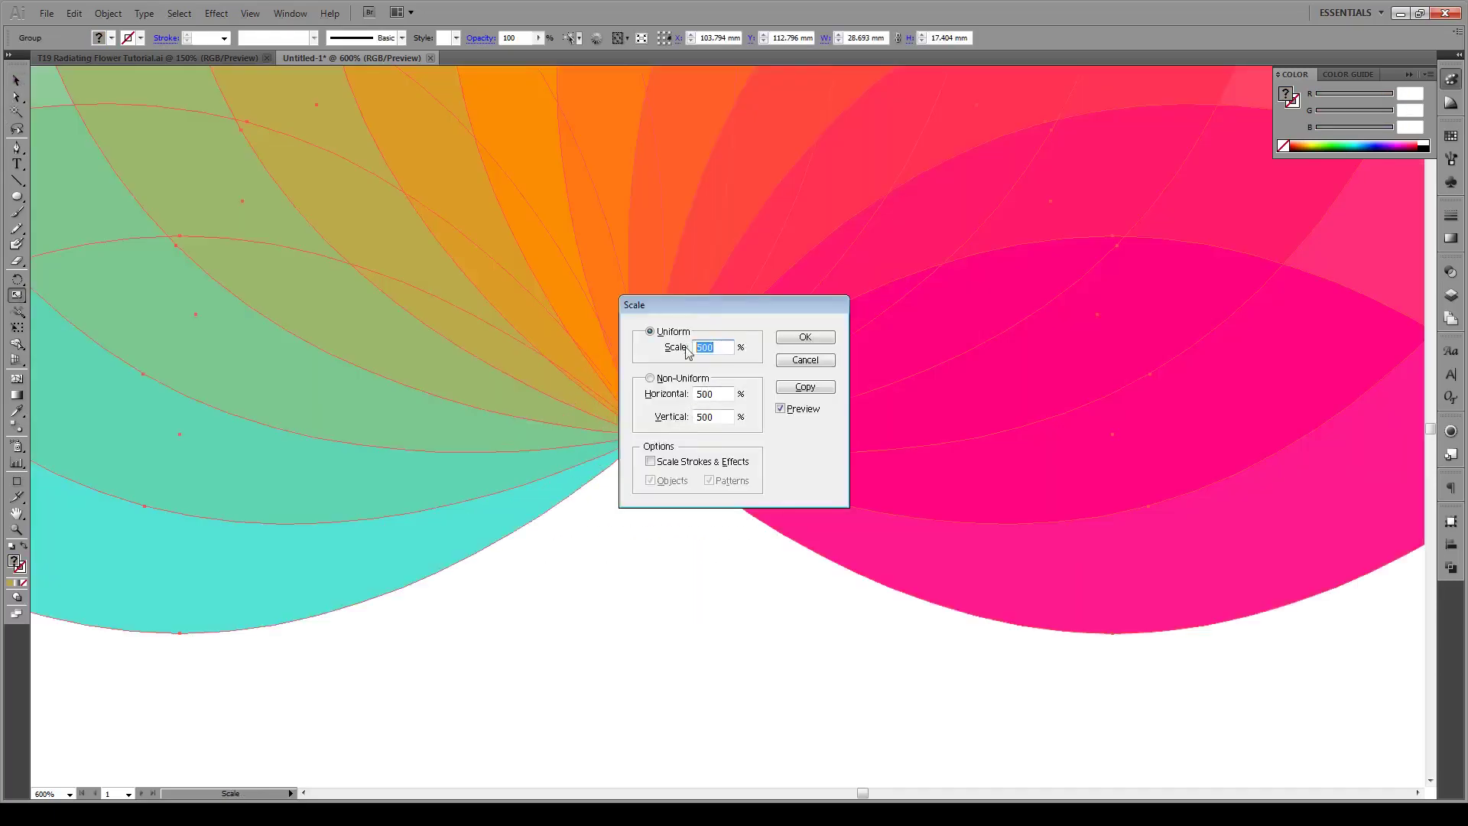
type("6")
left_click(800, 409)
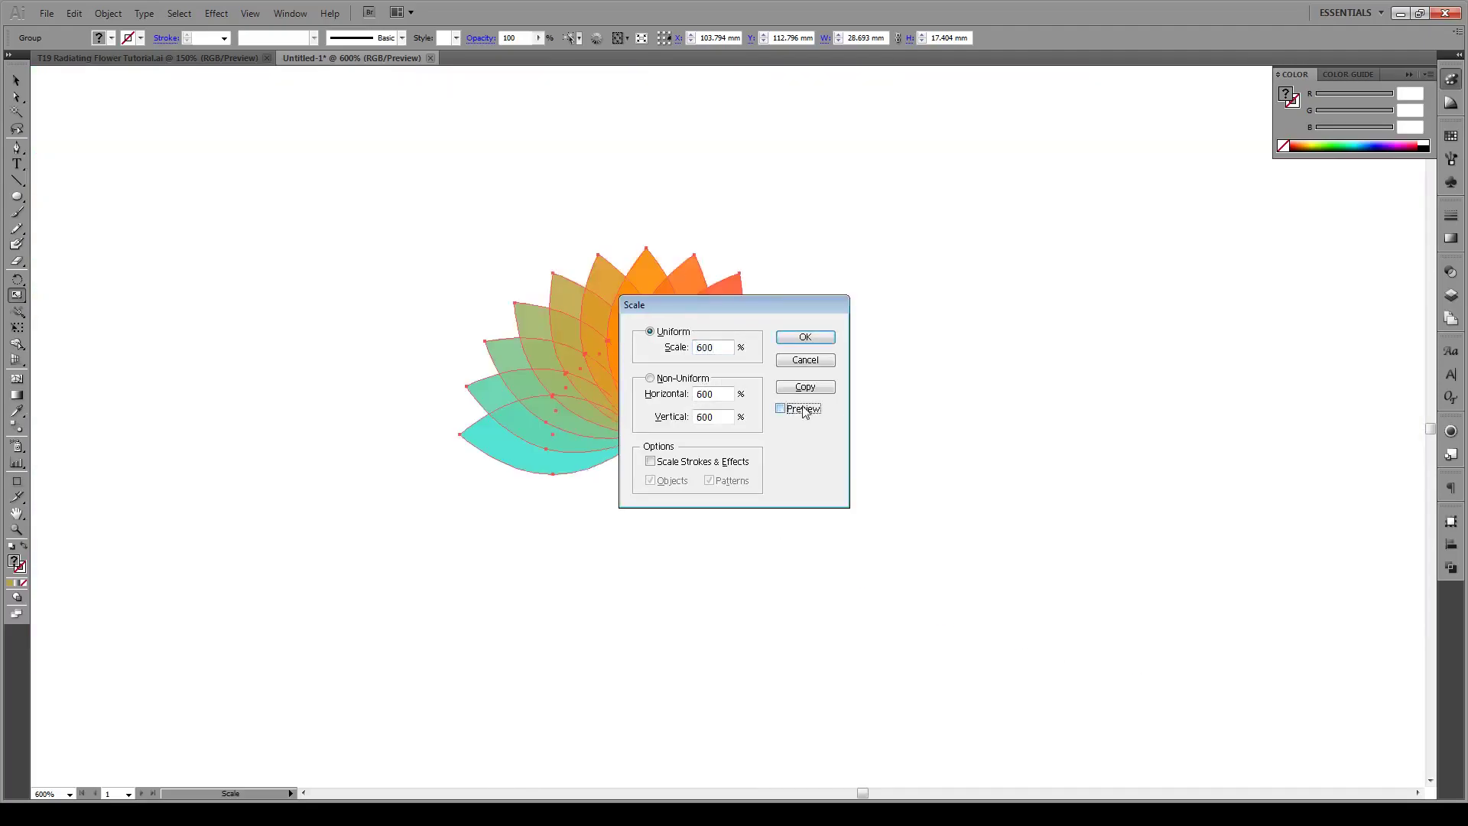
left_click(799, 409)
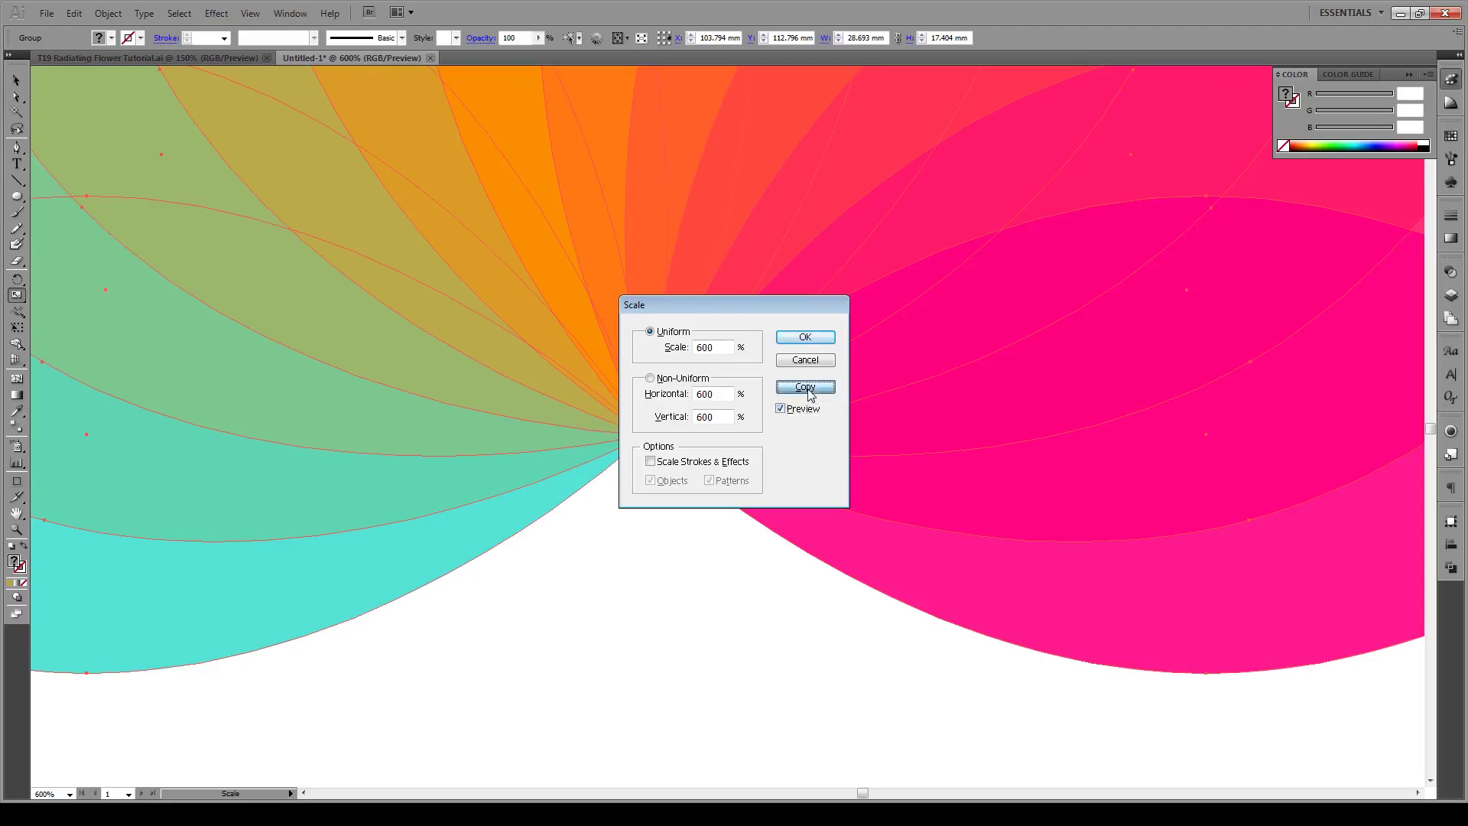
left_click(810, 393)
- Send the enlarged flower copy to the back, behind the original small flower
key("v")
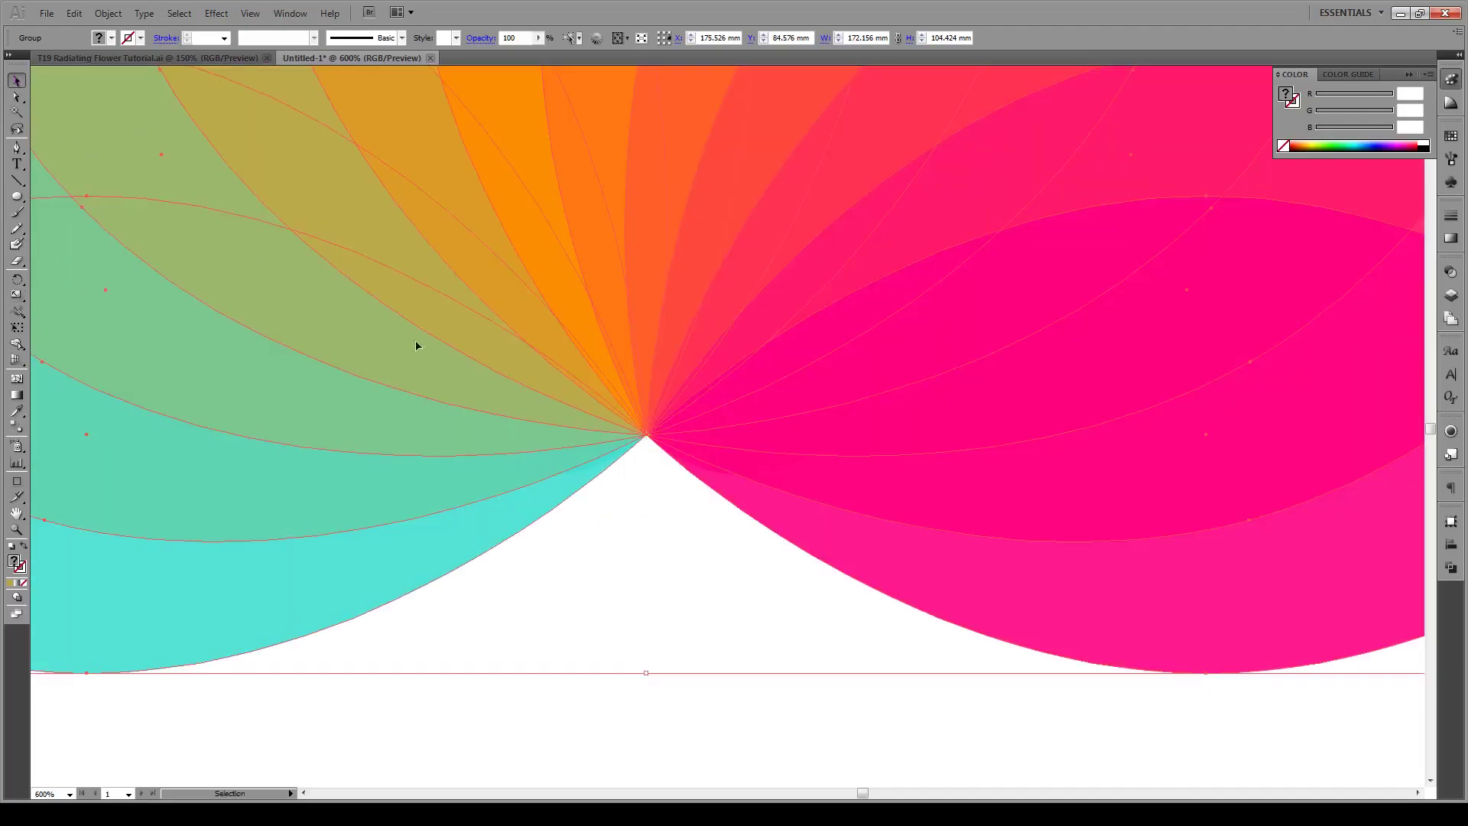
scroll(461, 396, "down", 4)
scroll(398, 246, "up", 2)
right_click(472, 293)
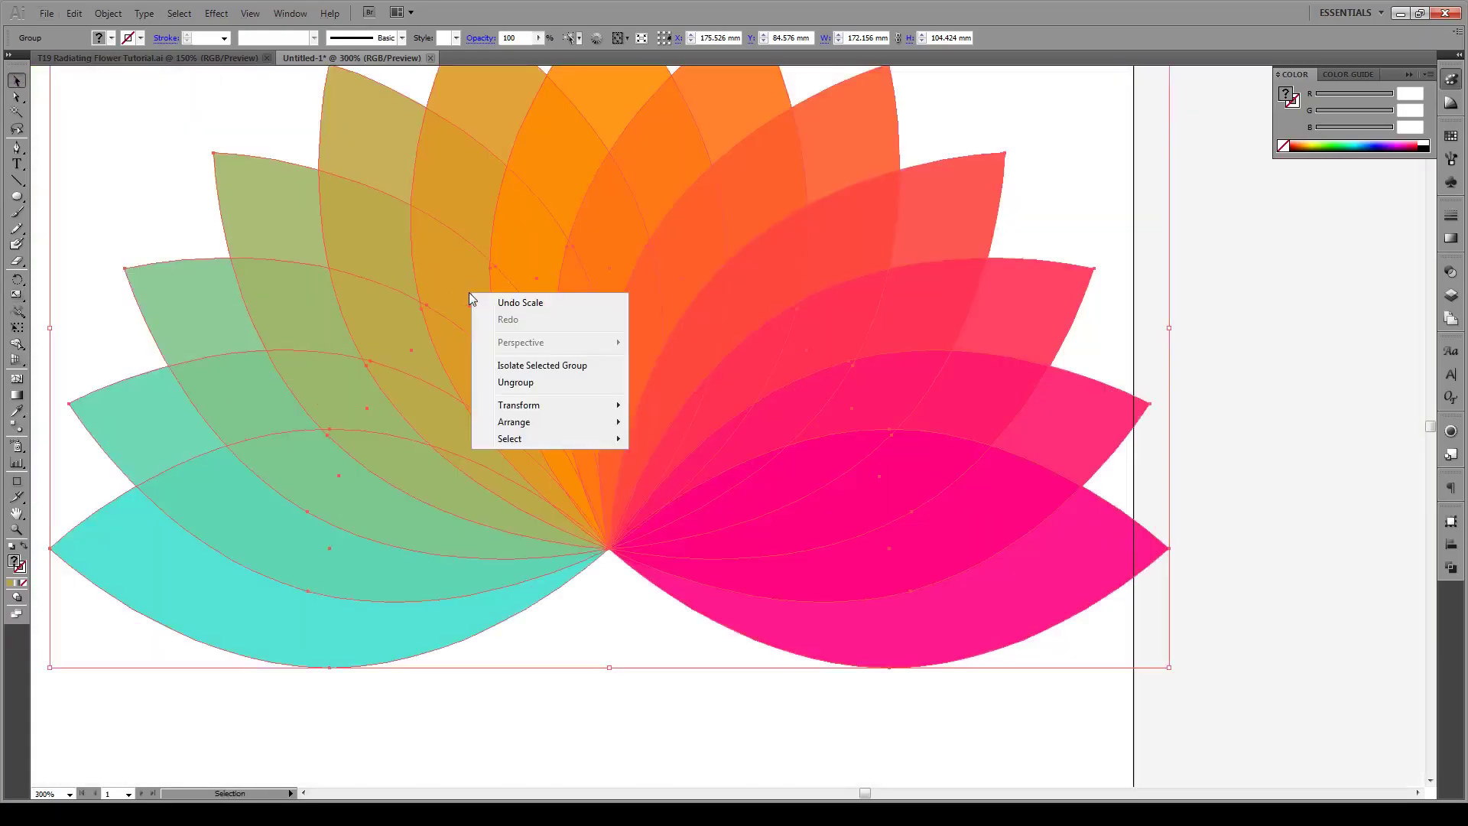
mouse_move(532, 426)
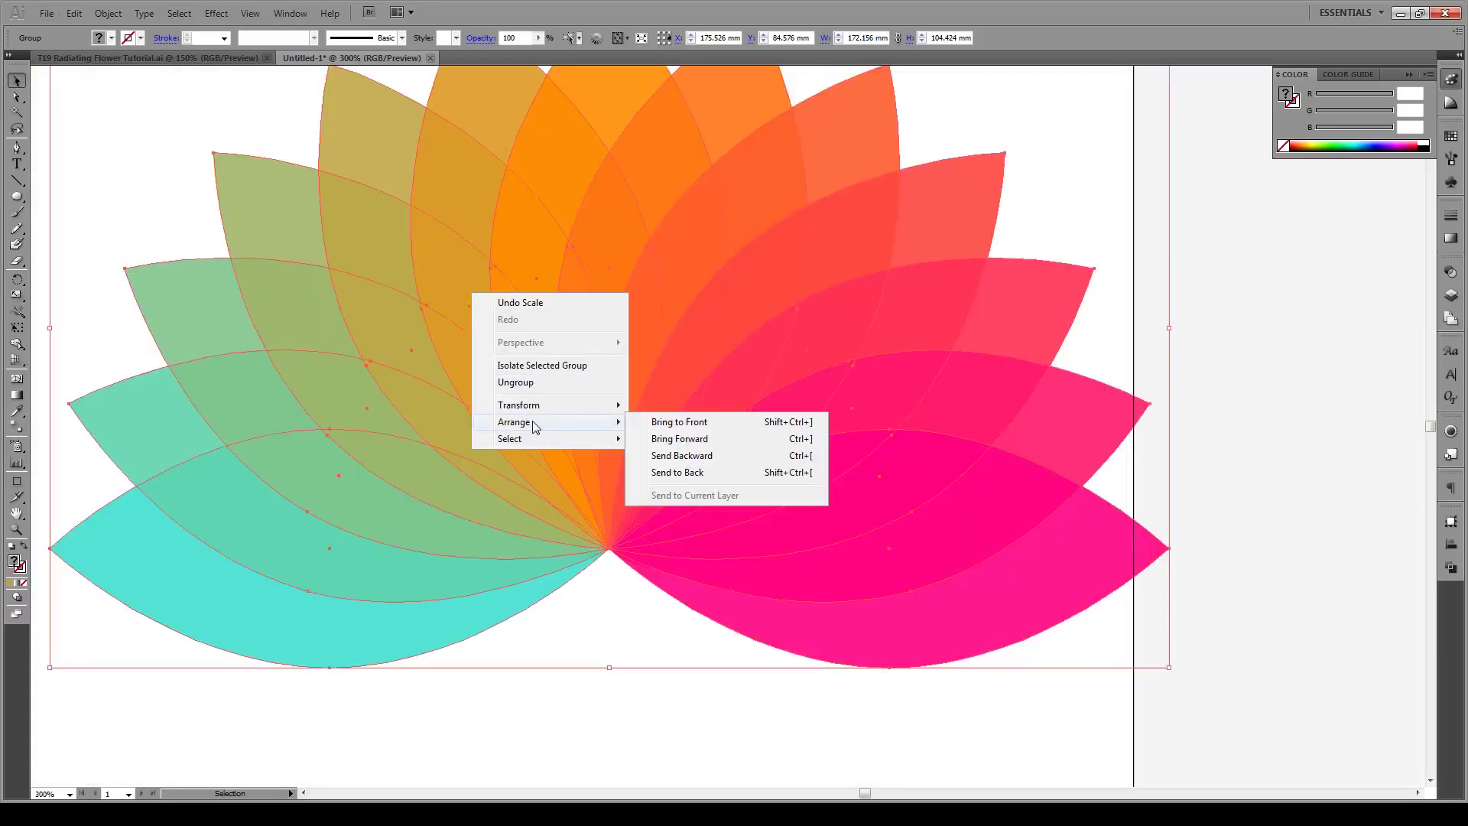
left_click(688, 471)
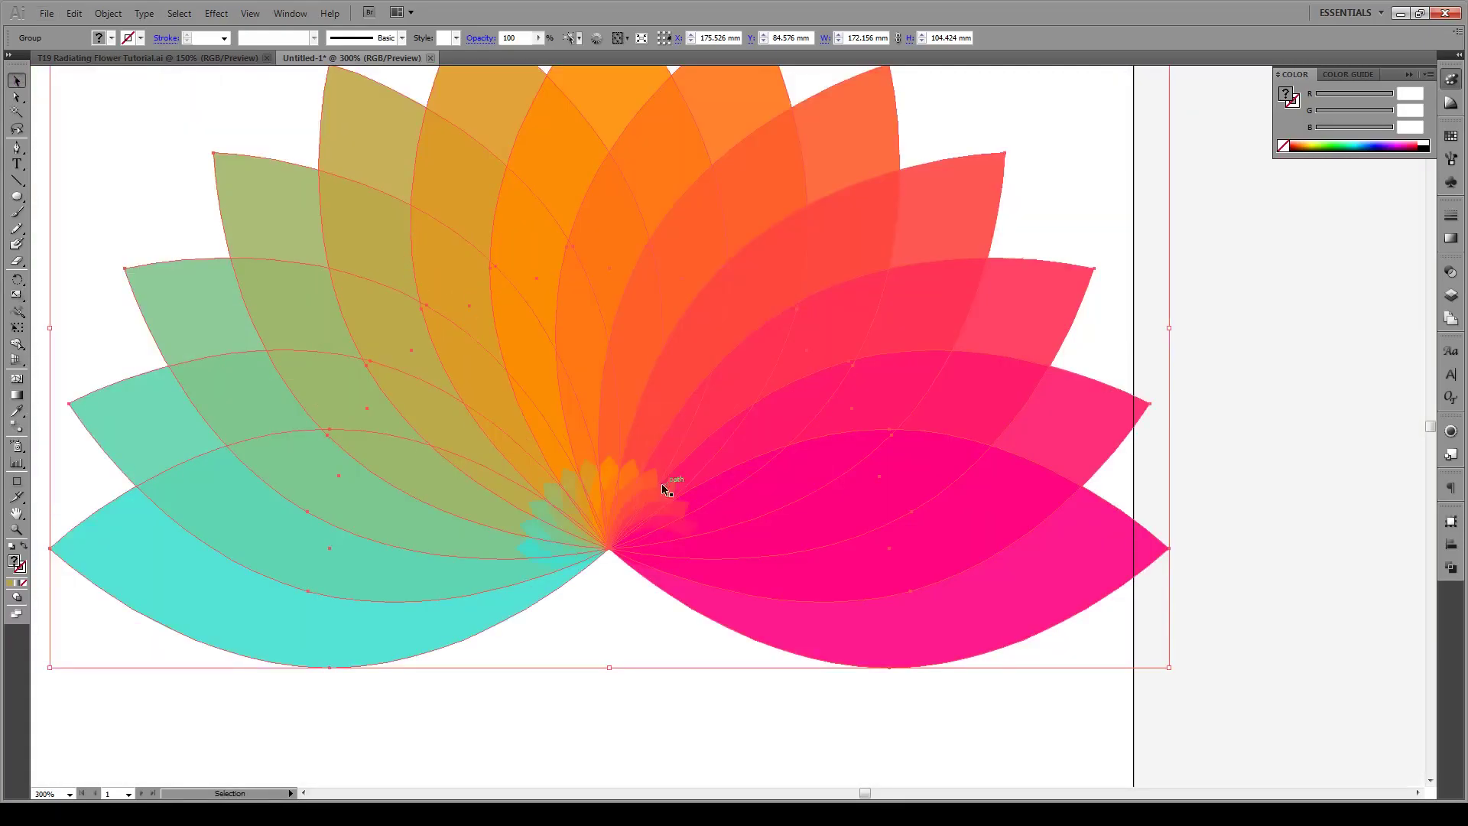
left_click(583, 633)
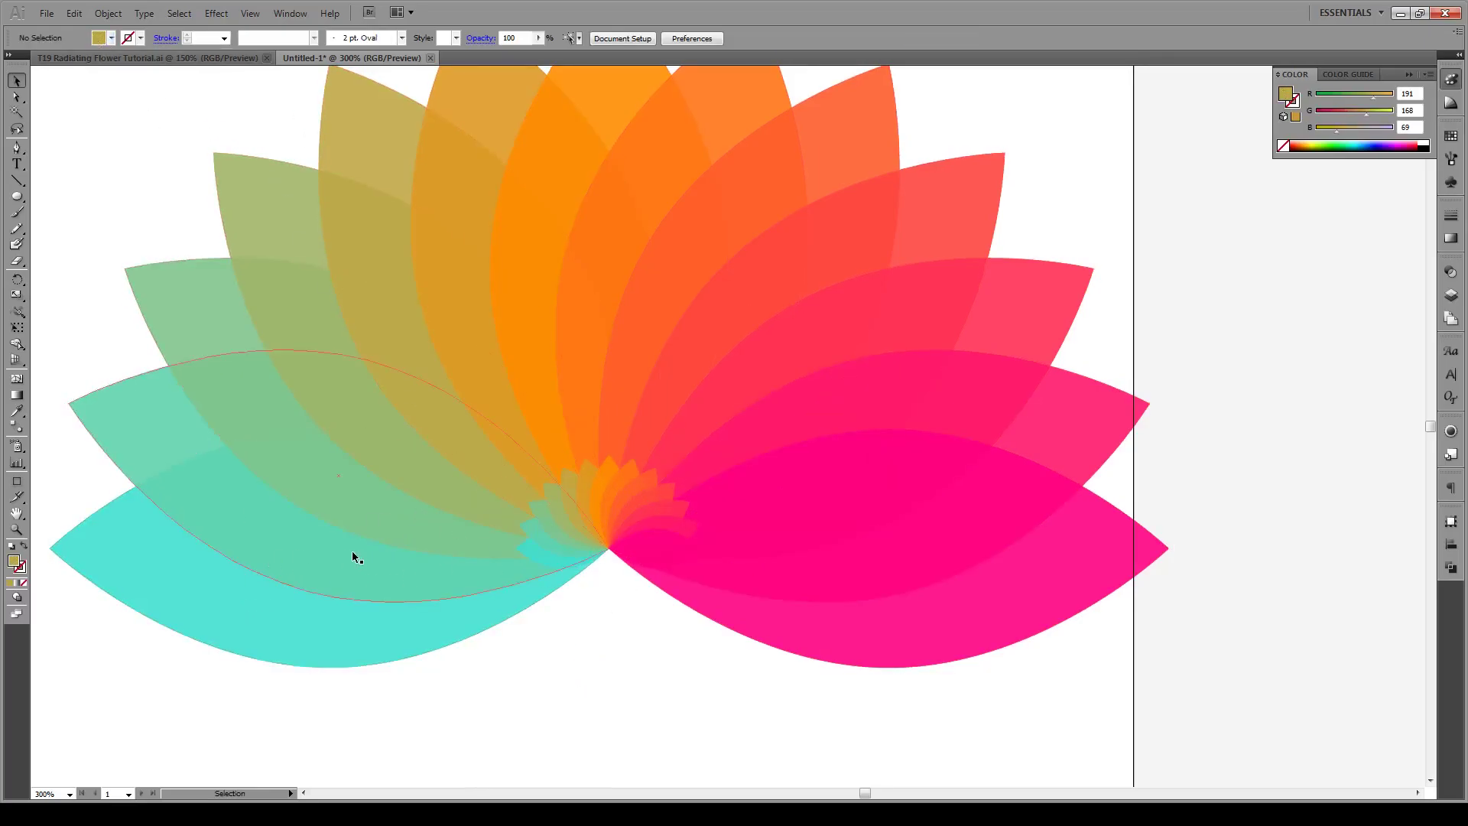
- Set Blend Options to 2 specified steps
left_click(108, 13)
mouse_move(190, 340)
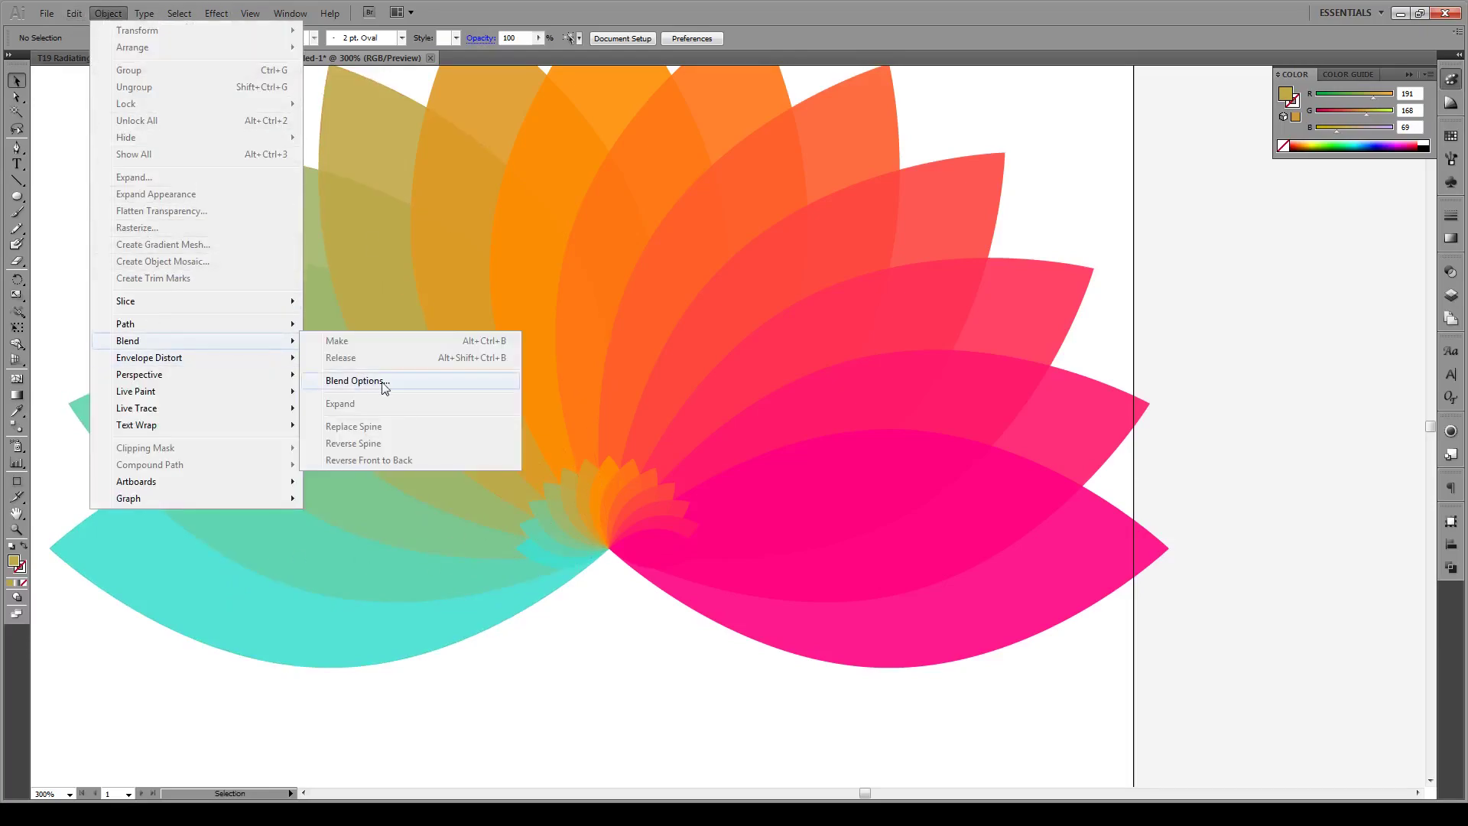
left_click(356, 381)
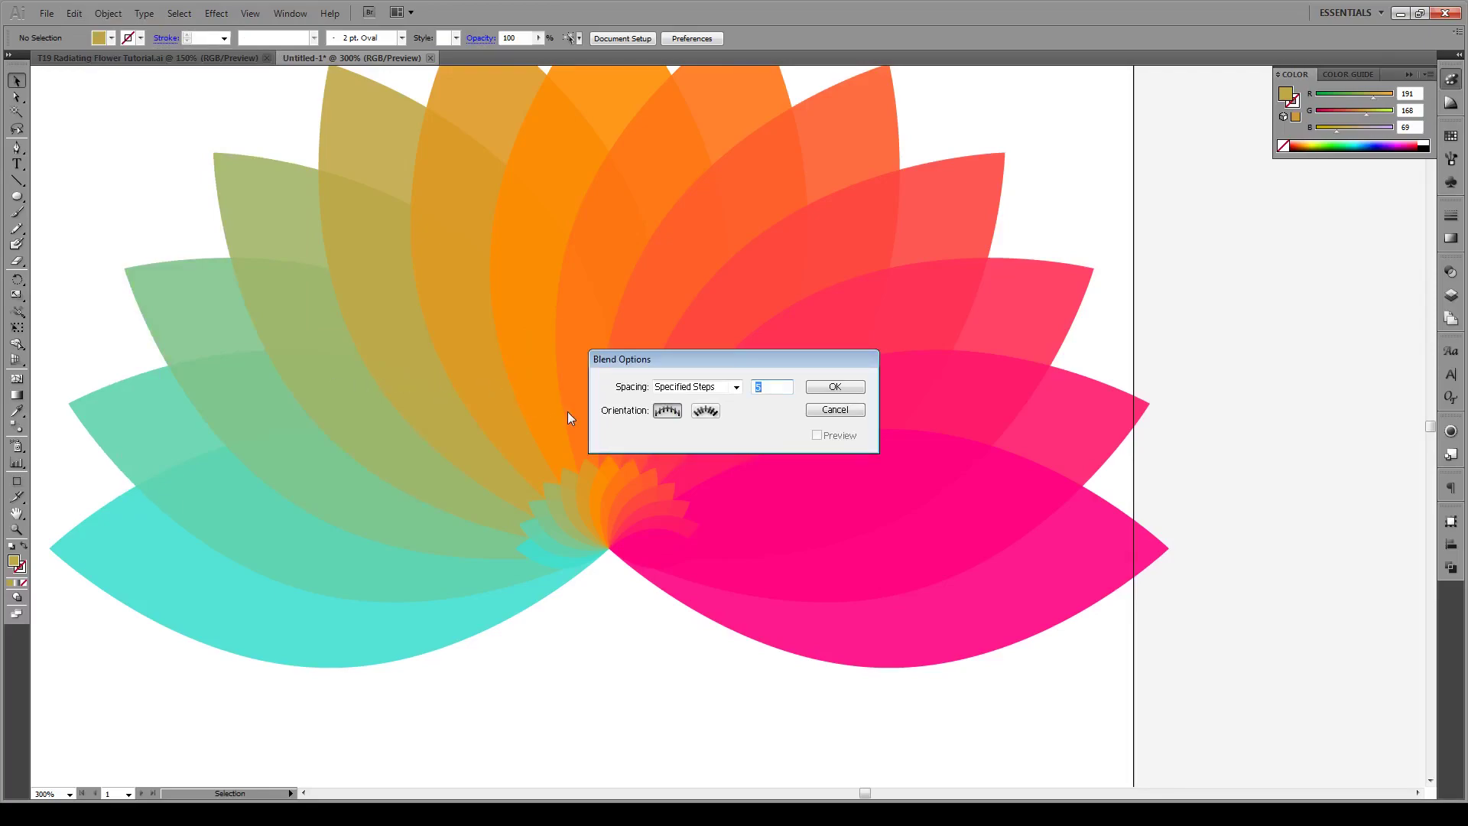
type("2")
left_click(821, 388)
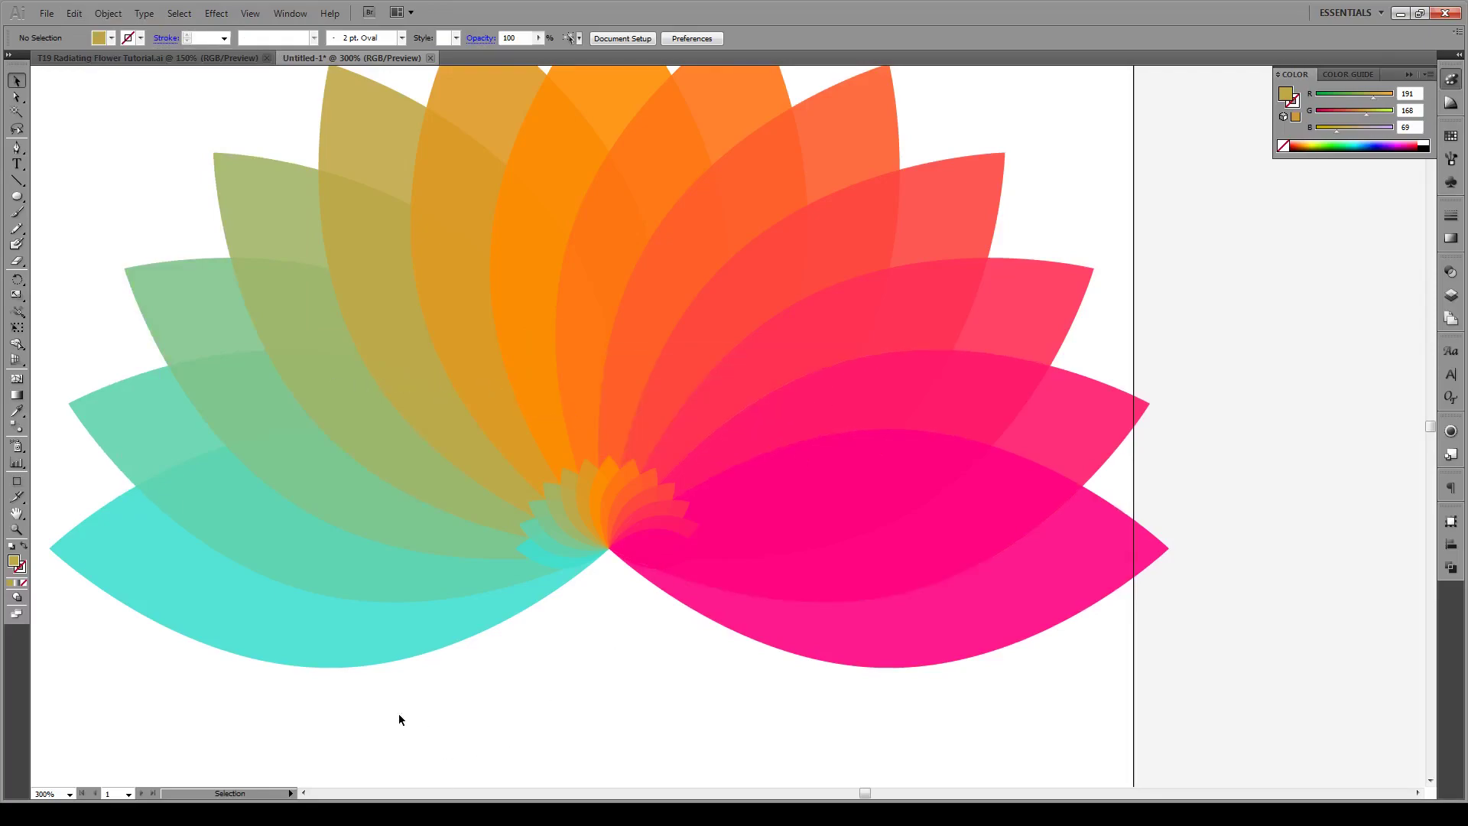
- Apply 20% opacity to the large flower group
left_click(321, 621)
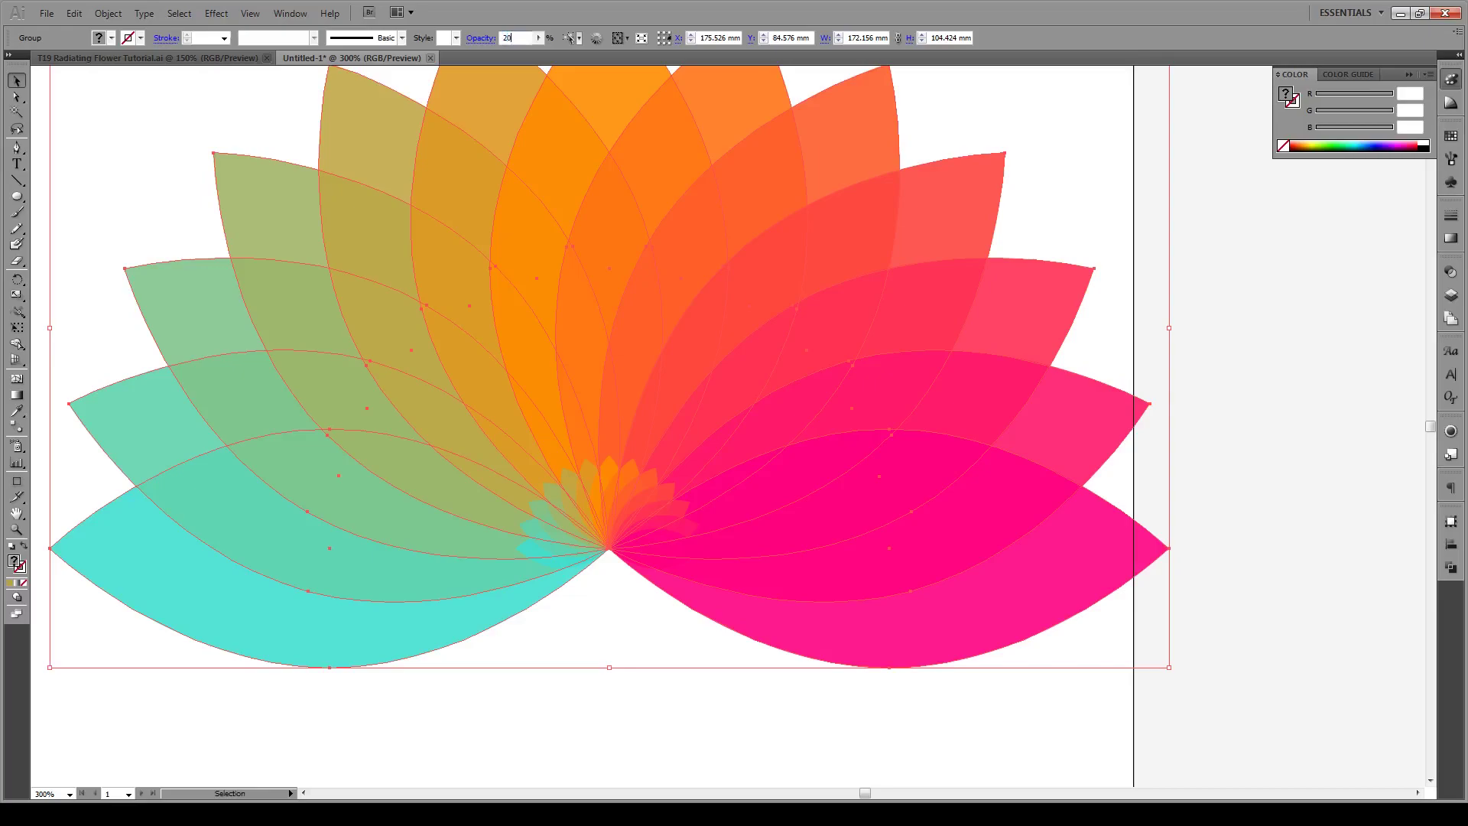
key("Return")
left_click(169, 144)
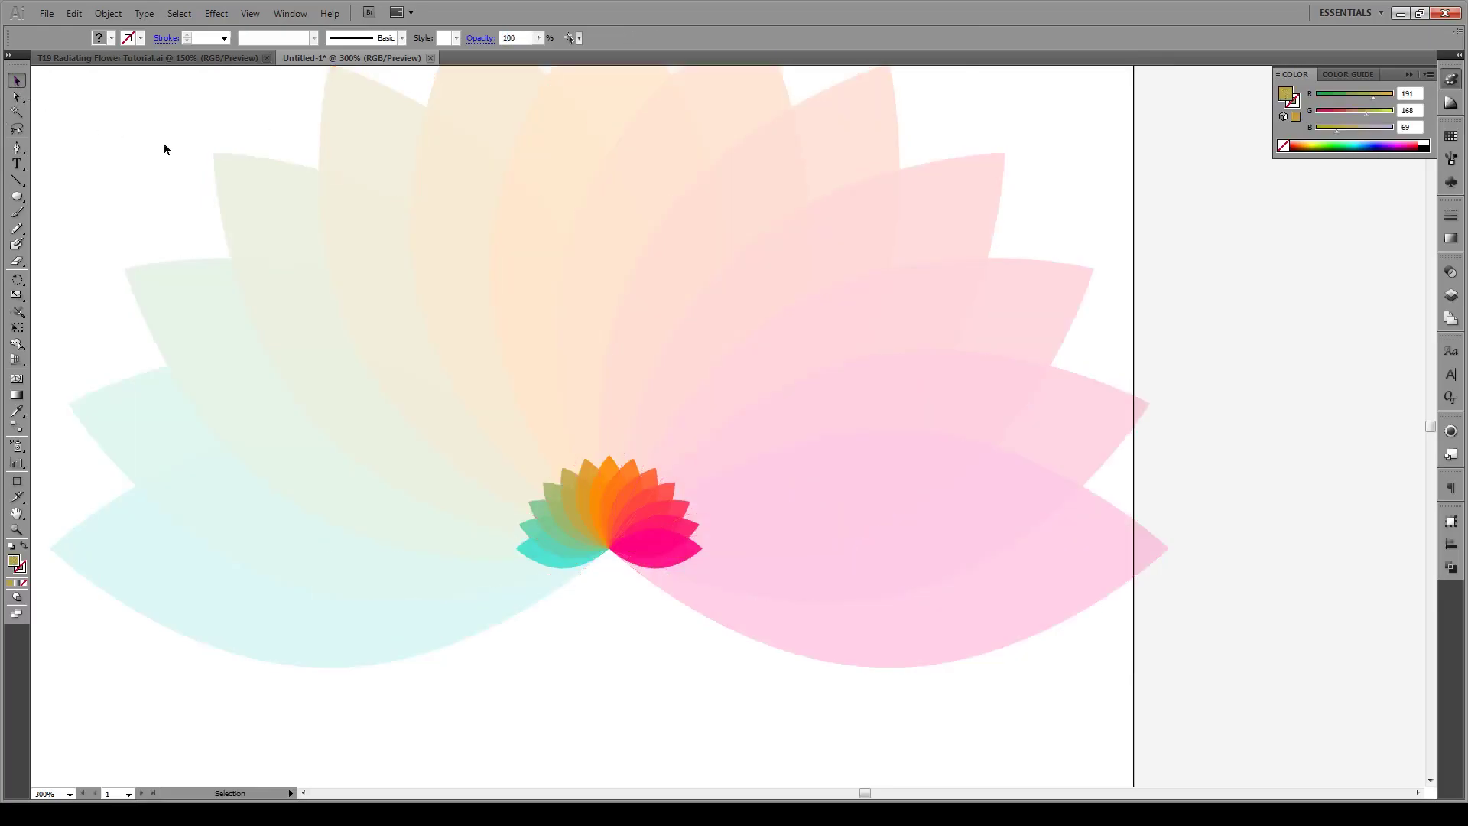
key("ctrl+minus")
key("ctrl+minus")
key("ctrl+plus")
scroll(575, 526, "up", 2)
scroll(584, 526, "down", 1)
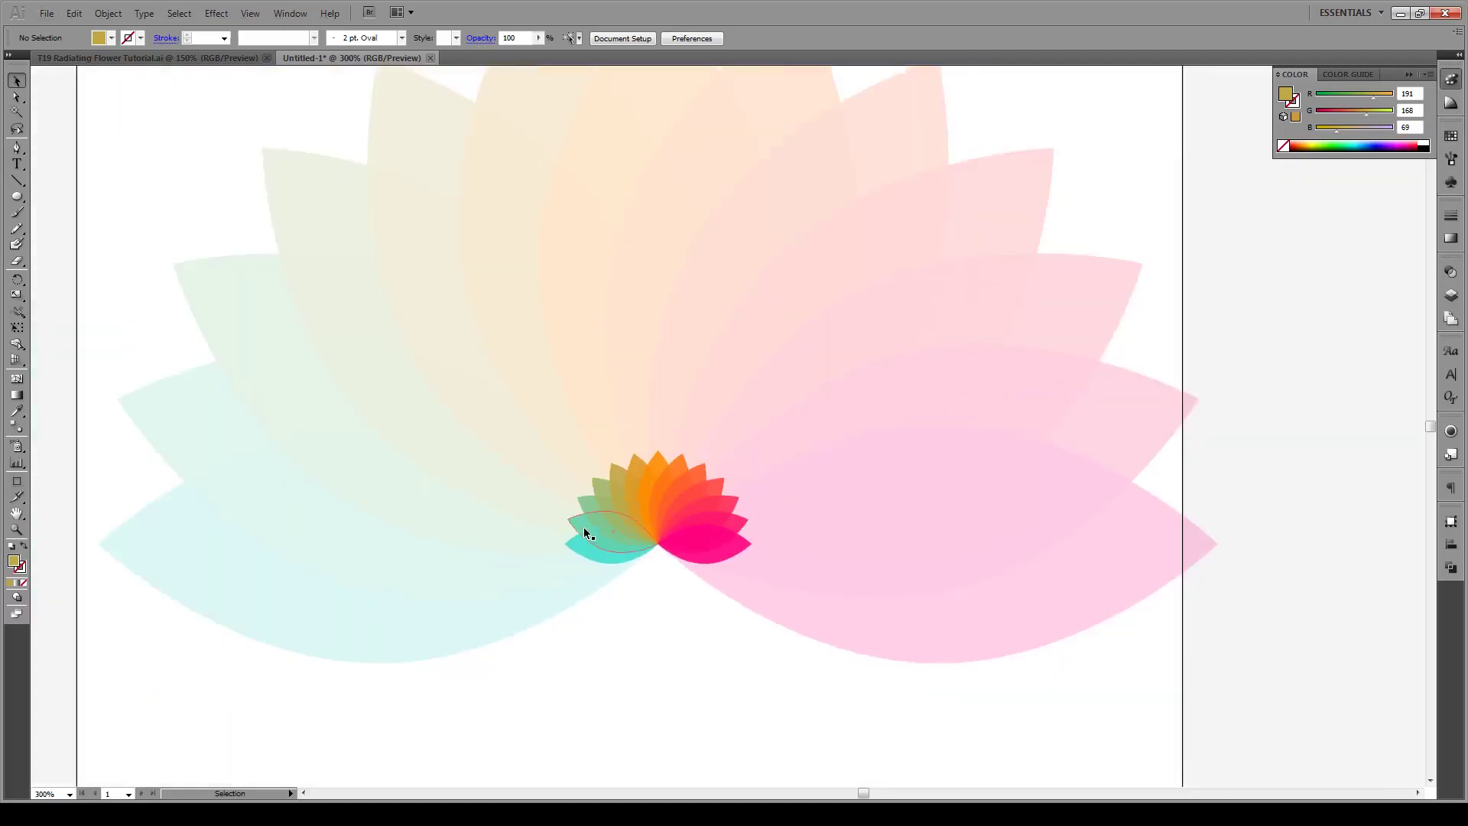
- Ungroup the large flower into separate petals
left_click(476, 475)
right_click(475, 472)
left_click(520, 559)
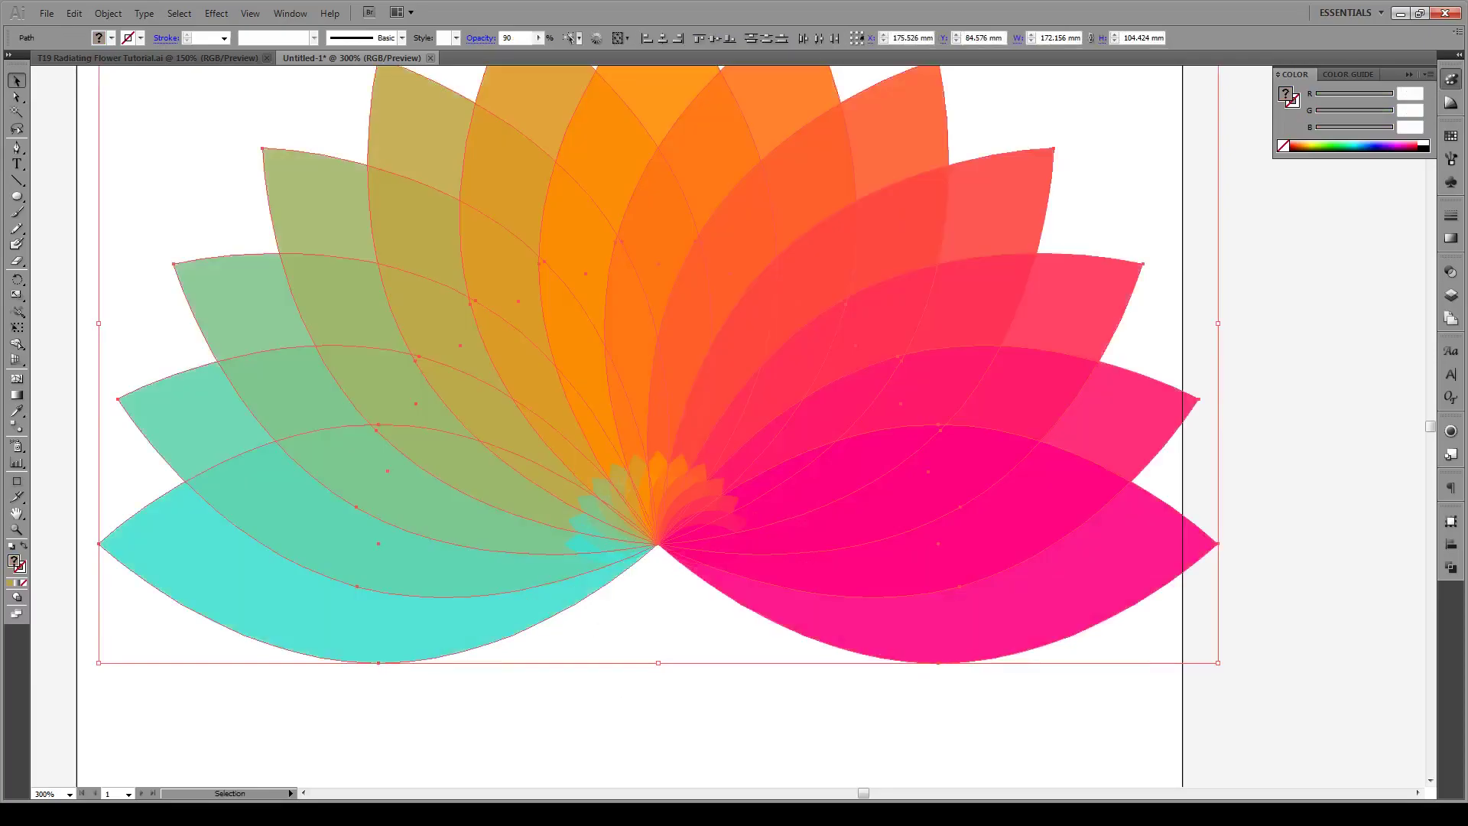
left_click(652, 777)
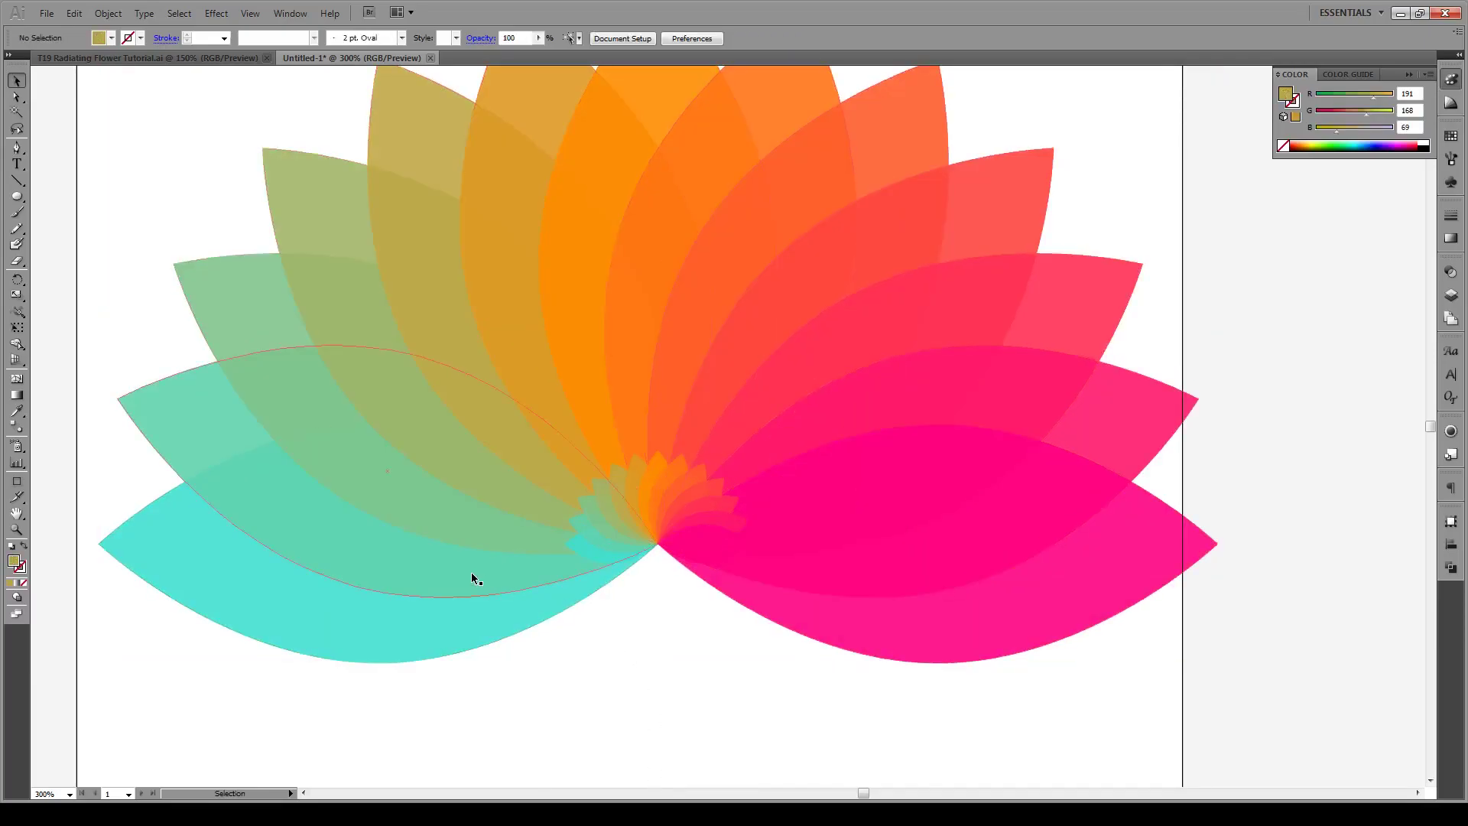
- Select every large petal, cyan through magenta, and set their opacity to 20%
left_click(369, 602)
left_click(421, 746)
left_click(383, 628)
left_click(345, 532, "shift")
left_click(236, 266, "shift")
left_click(311, 180, "shift")
left_click(413, 105, "shift")
left_click(540, 92, "shift")
left_click(675, 85, "shift")
left_click(795, 92, "shift")
left_click(896, 120, "shift")
left_click(1005, 195, "shift")
left_click(1088, 295, "shift")
left_click(1123, 382, "shift")
left_click(1152, 533, "shift")
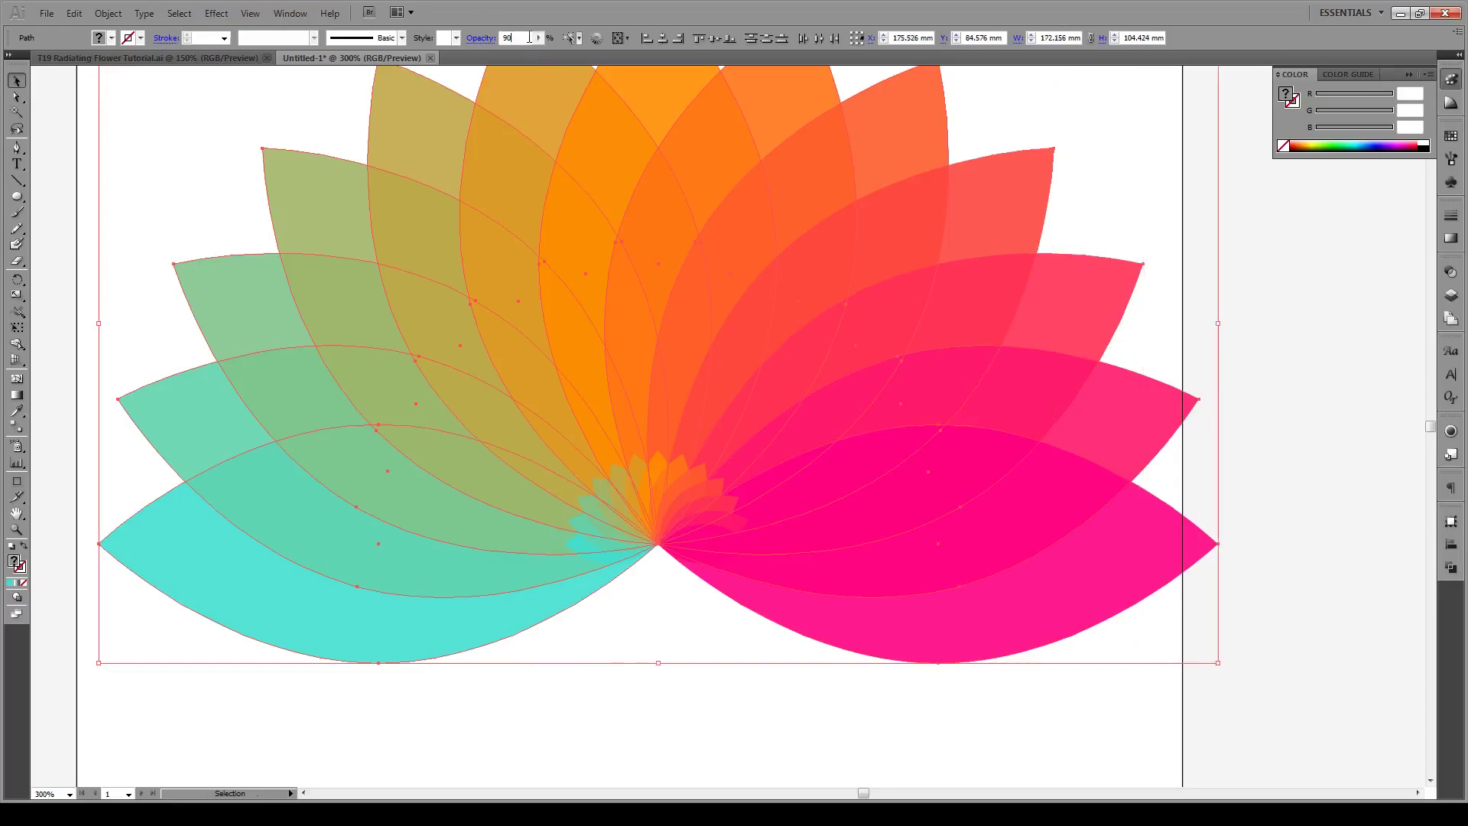
type("20")
key("Return")
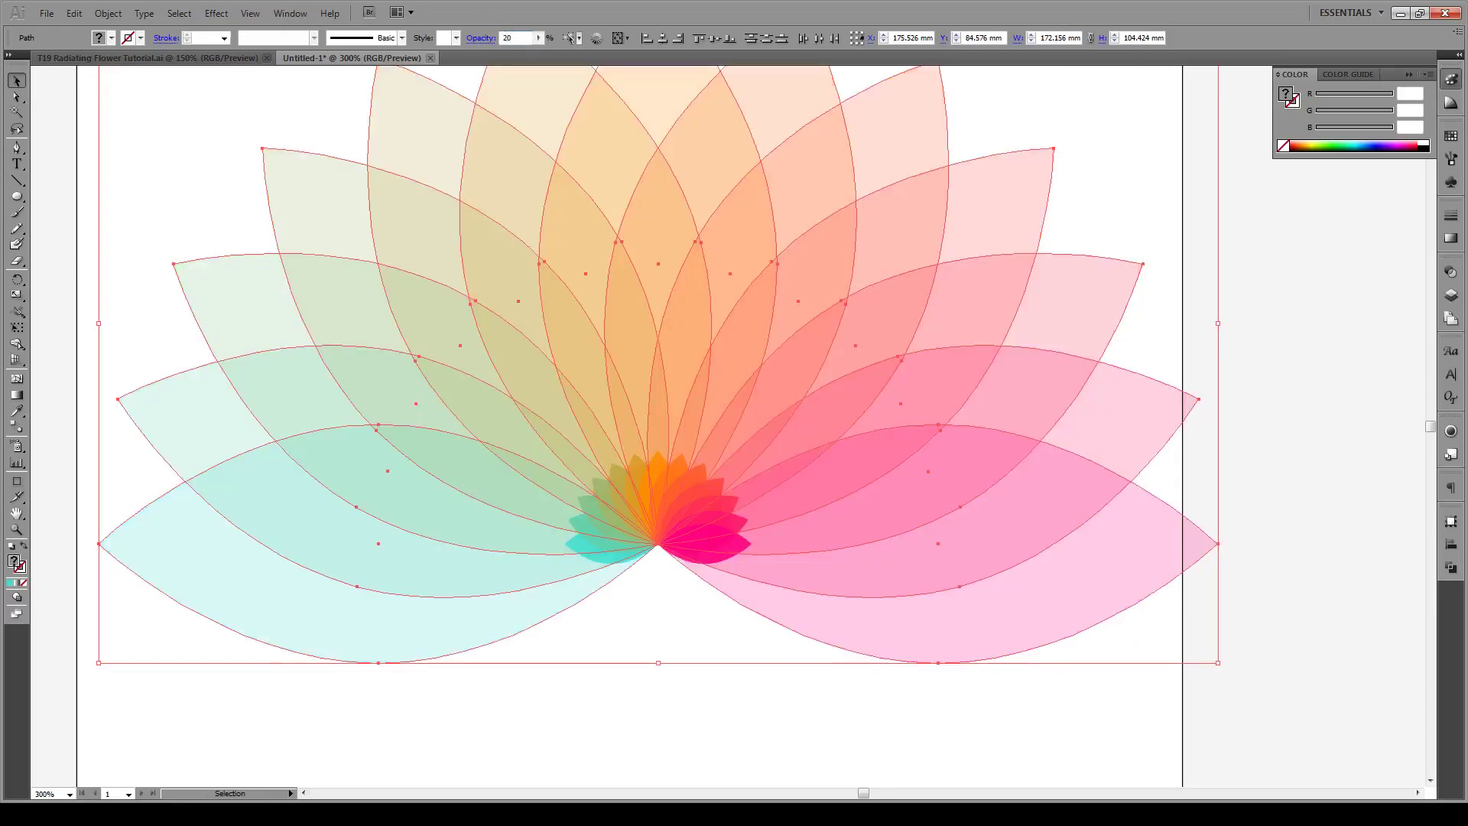
left_click(464, 742)
- Ungroup the small inner flower into separate petals
left_click(601, 562)
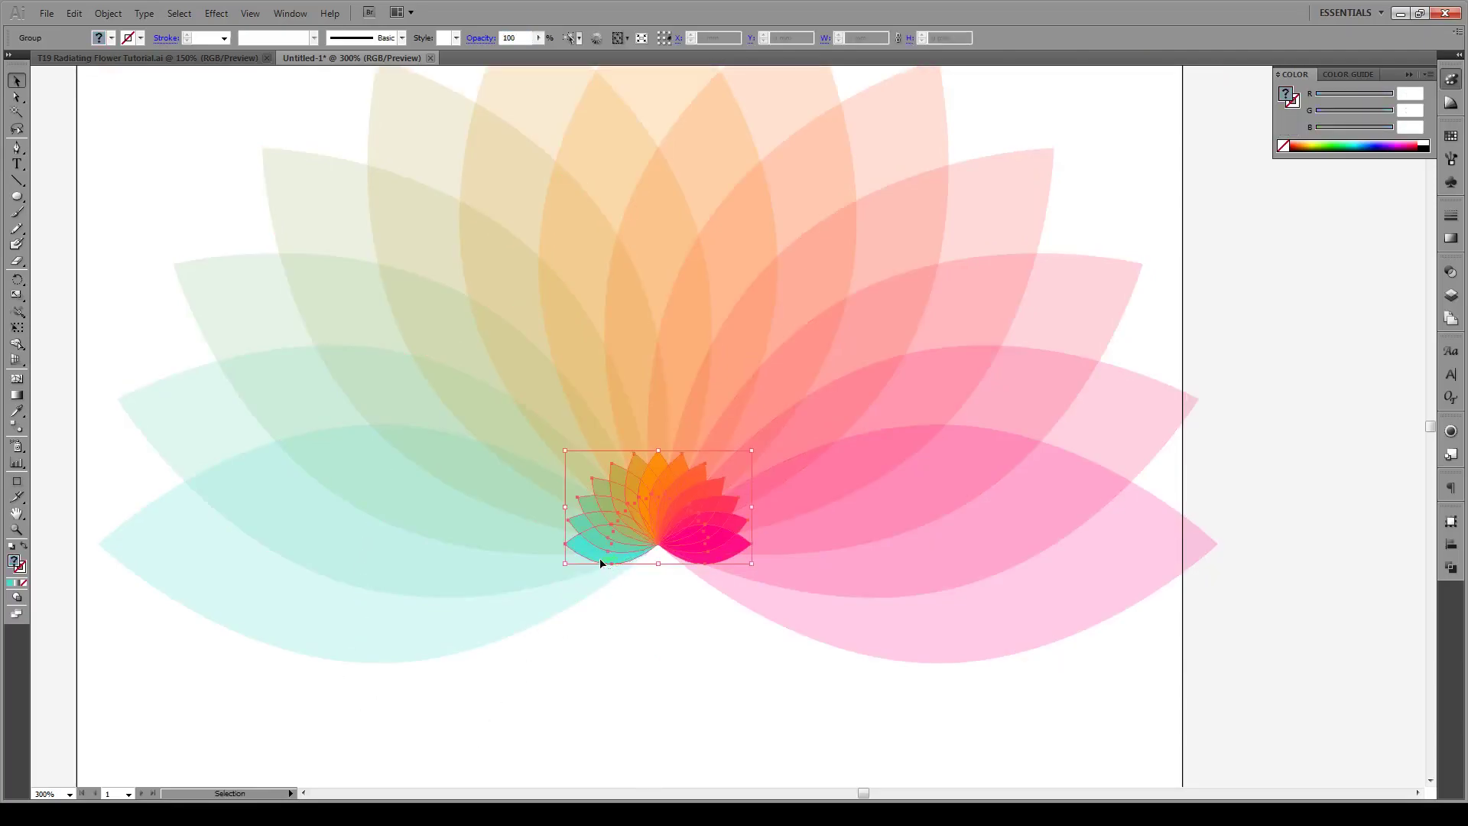
right_click(601, 564)
left_click(655, 650)
left_click(625, 630)
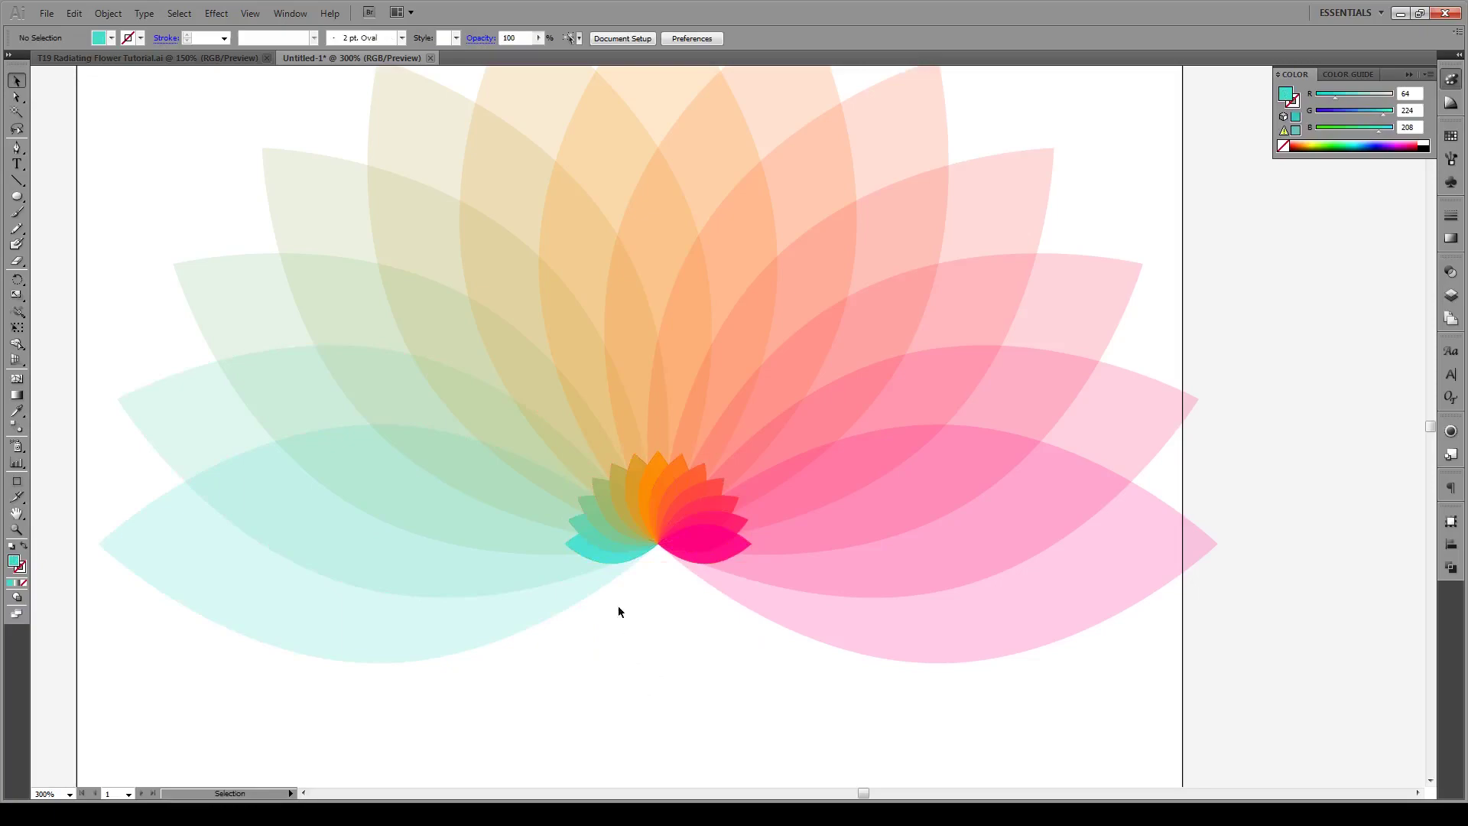
- Blend the small cyan inner petal with the large lower-left cyan petal
left_click(591, 556)
left_click(245, 585, "shift")
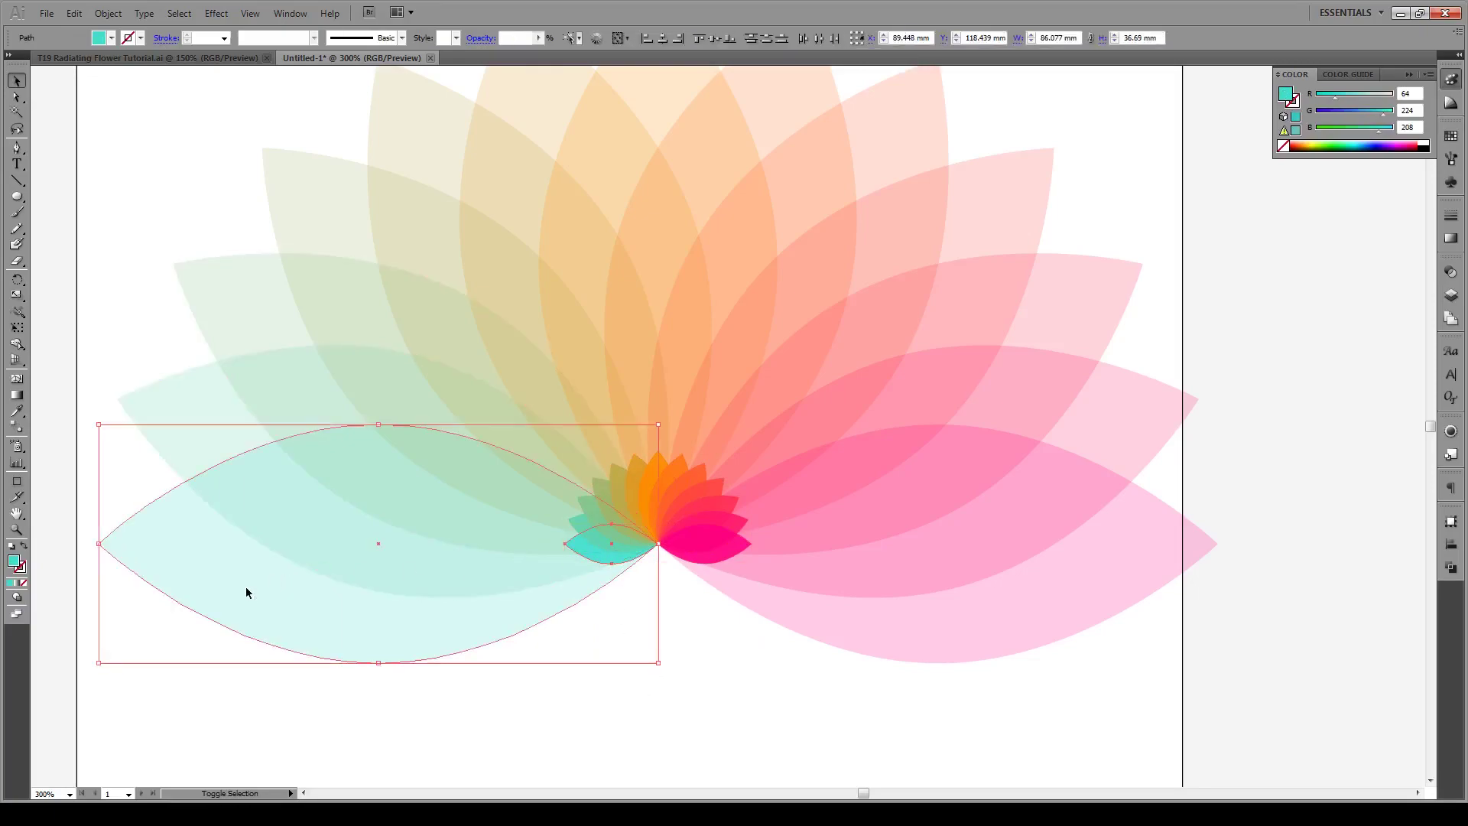
left_click(107, 14)
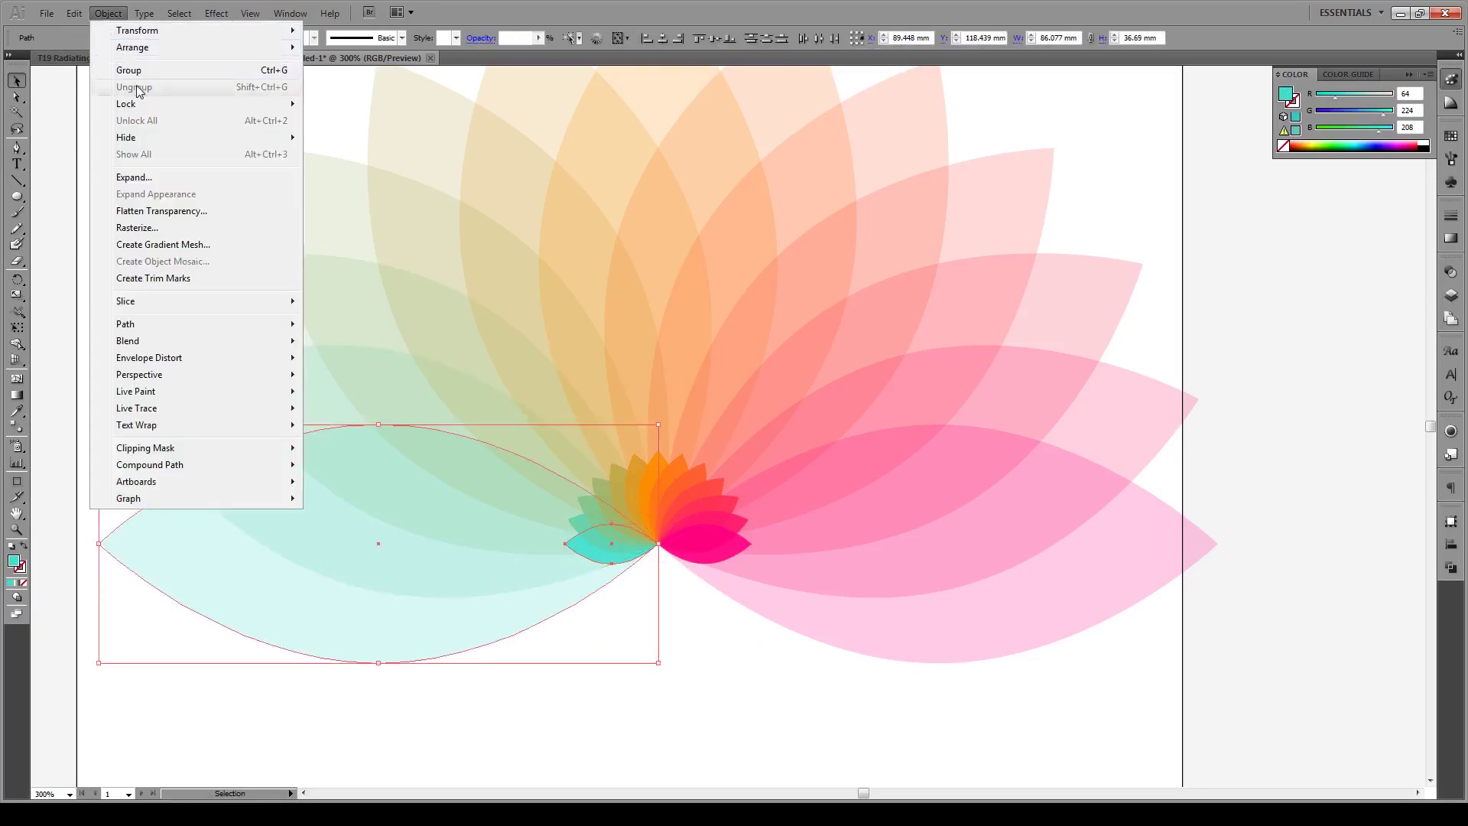
mouse_move(198, 347)
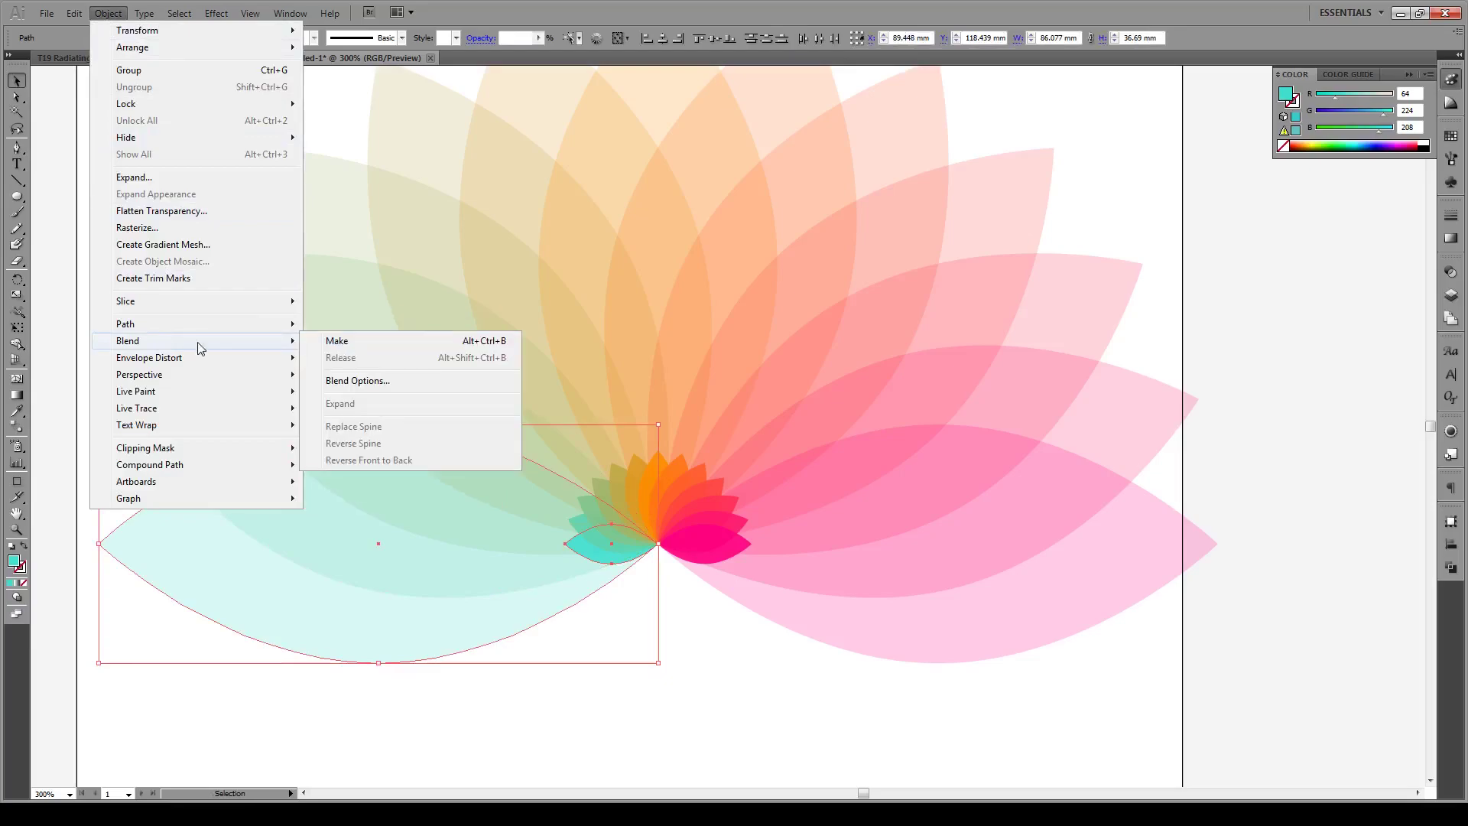
left_click(336, 341)
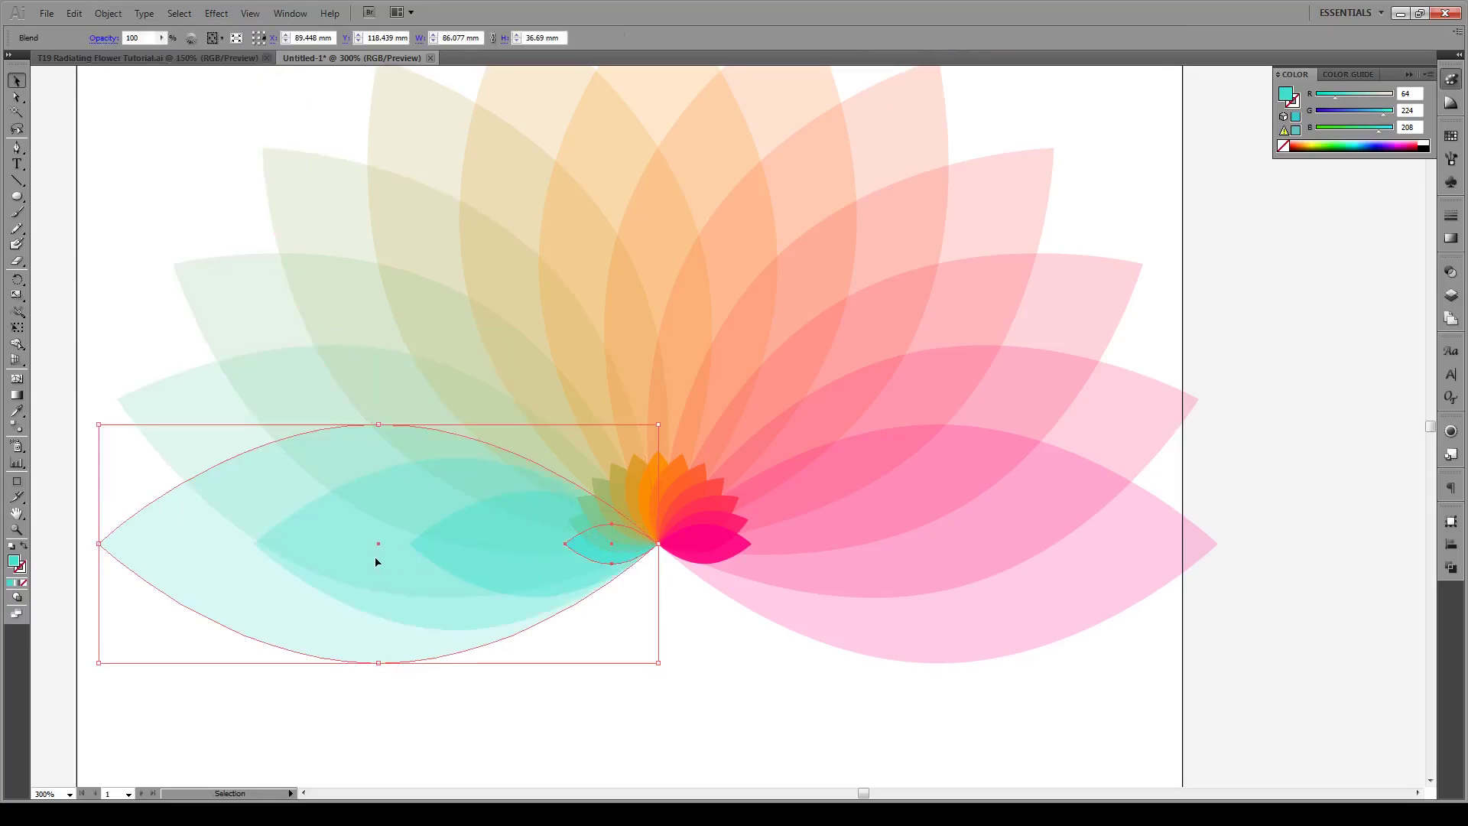
left_click(693, 630)
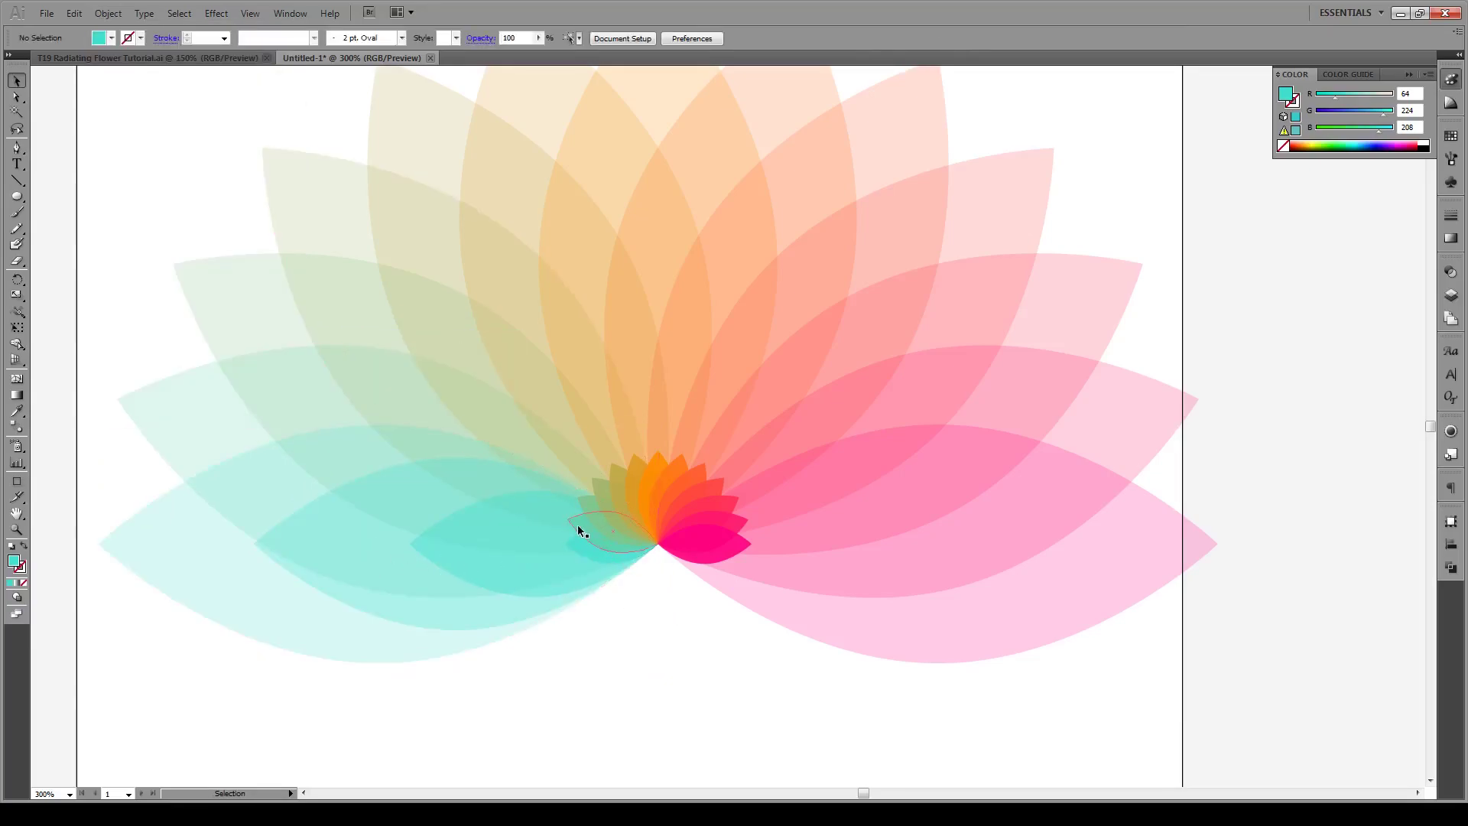
- Blend the small cyan petal with another large cyan petal and rotate it upward
left_click(578, 531)
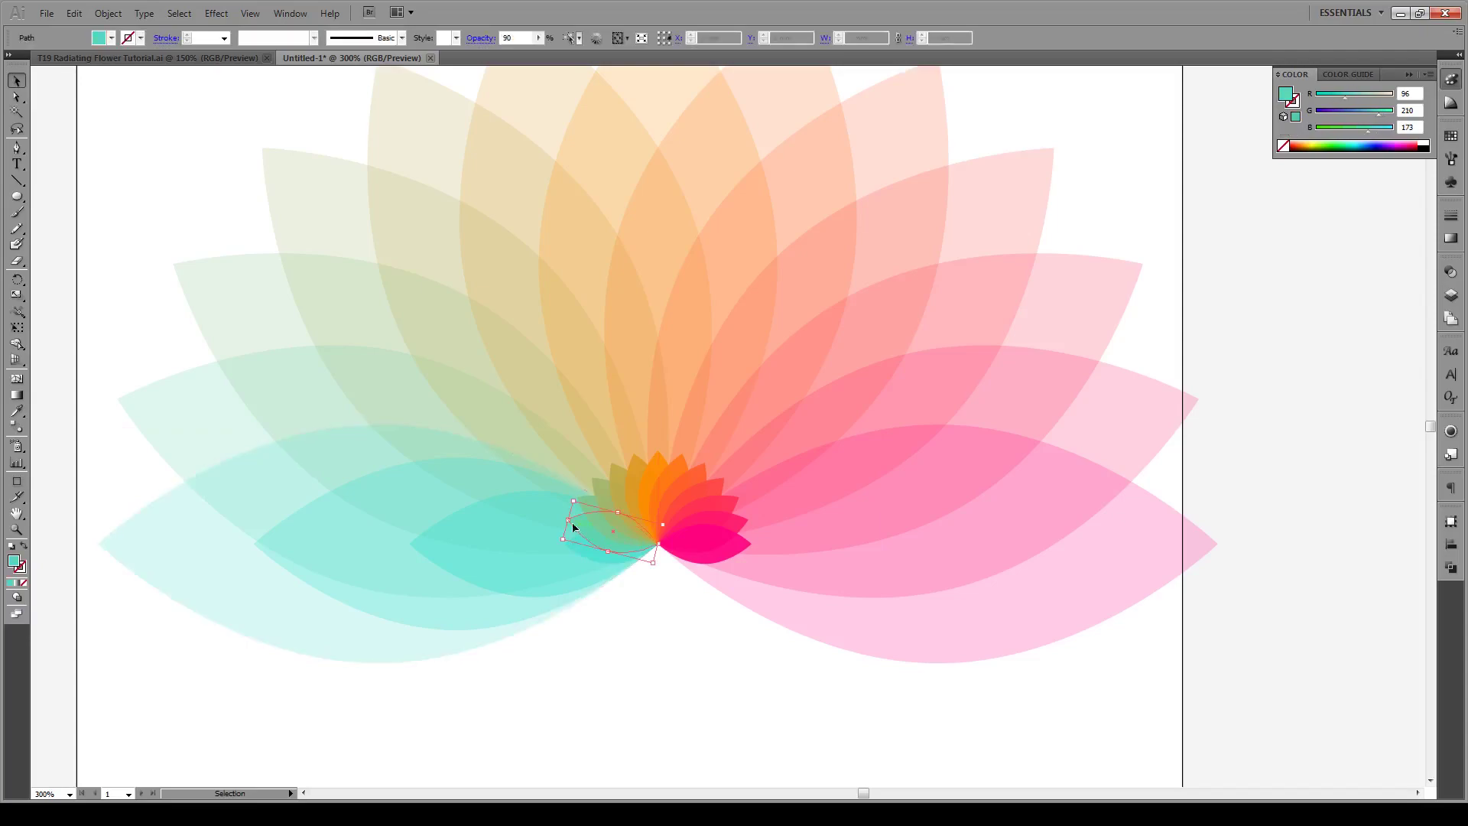
left_click(223, 417, "shift")
key("ctrl+alt+b")
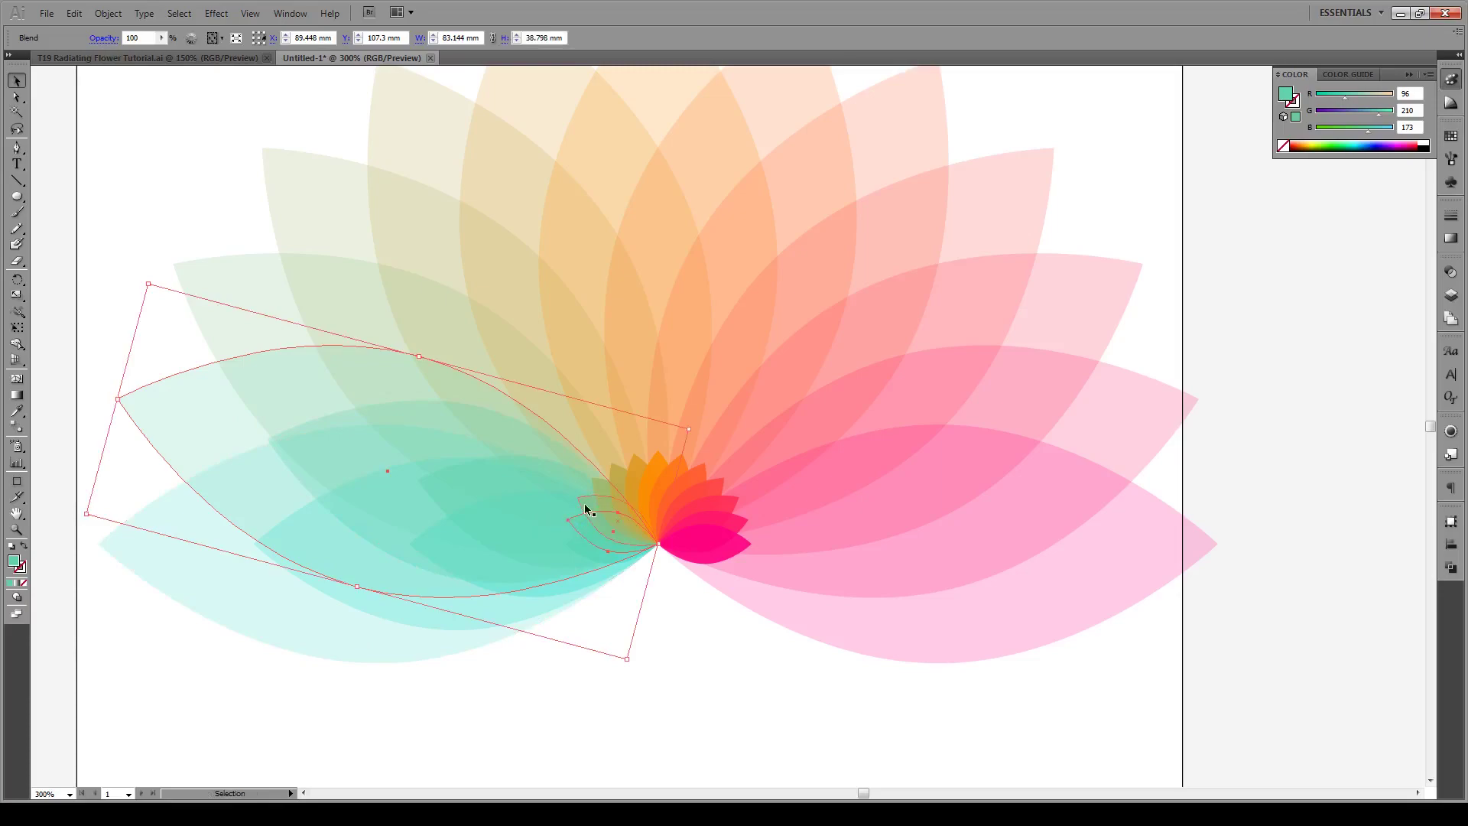
left_click_drag(481, 413, 346, 177)
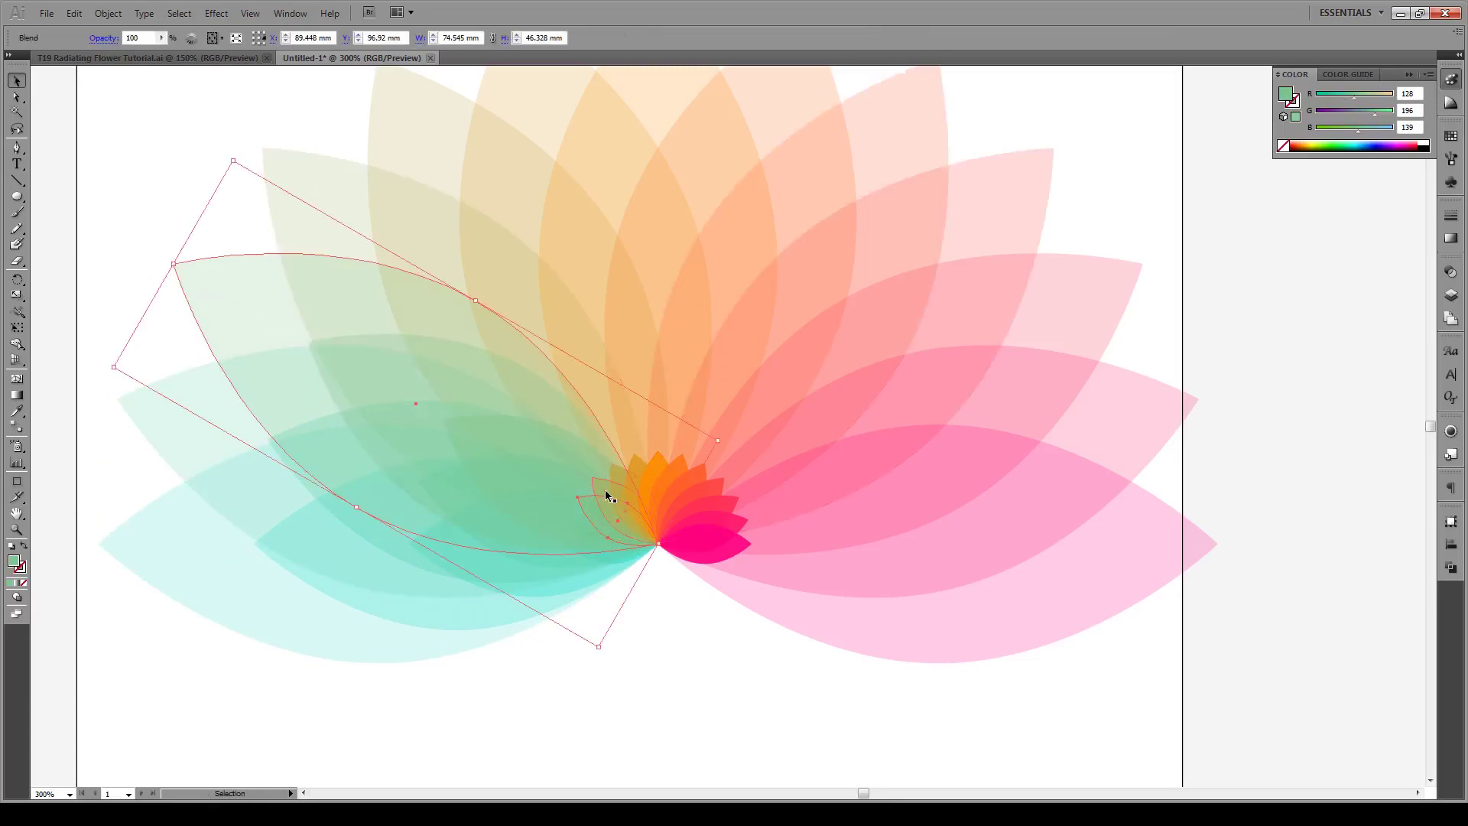
- Pick the green petal blend and small inner petals using Direct and Group Selection
key("ctrl+shift+a")
key("a")
left_click(296, 165, "alt")
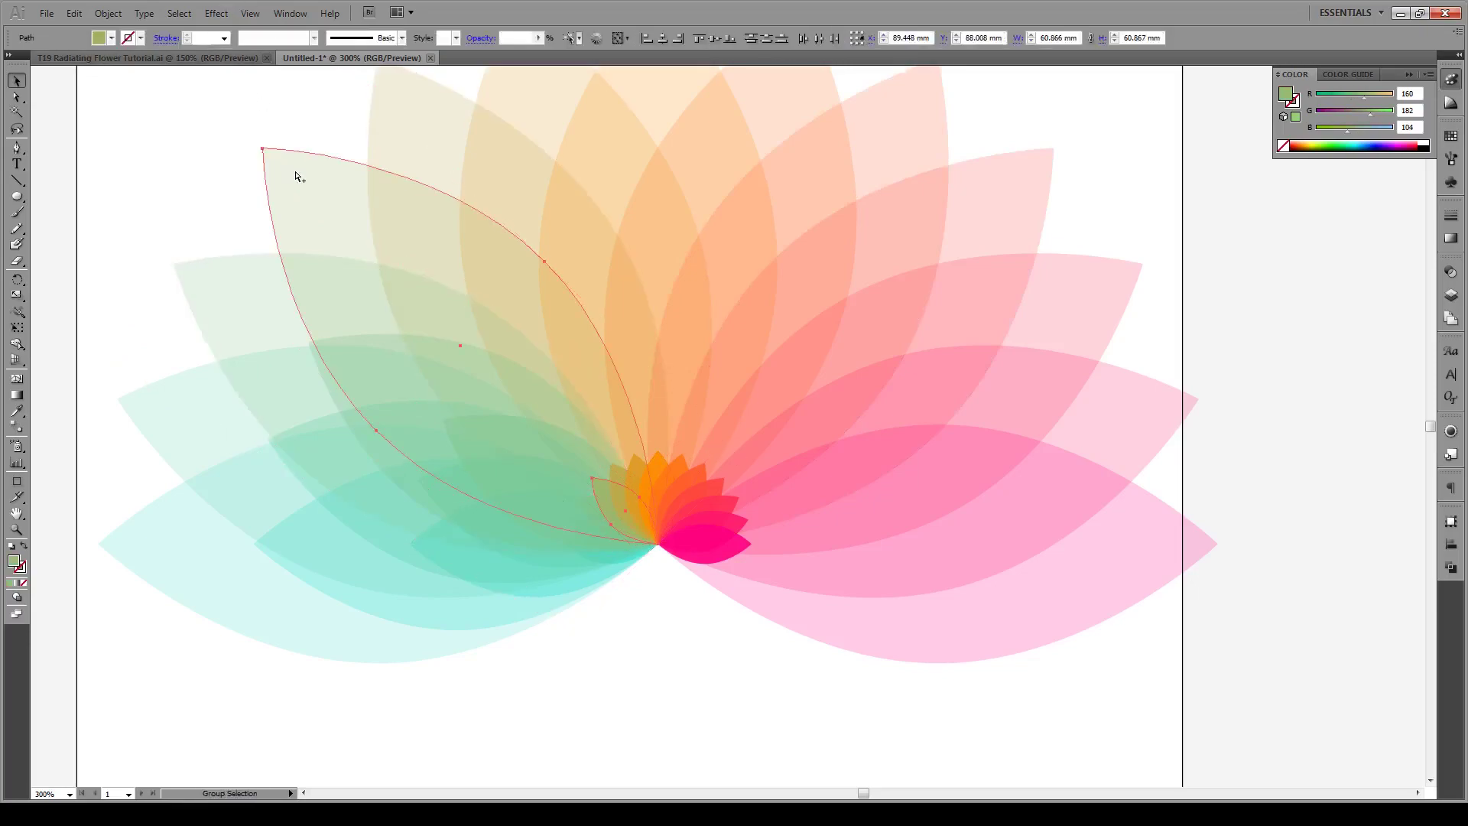
key("v")
left_click(297, 176)
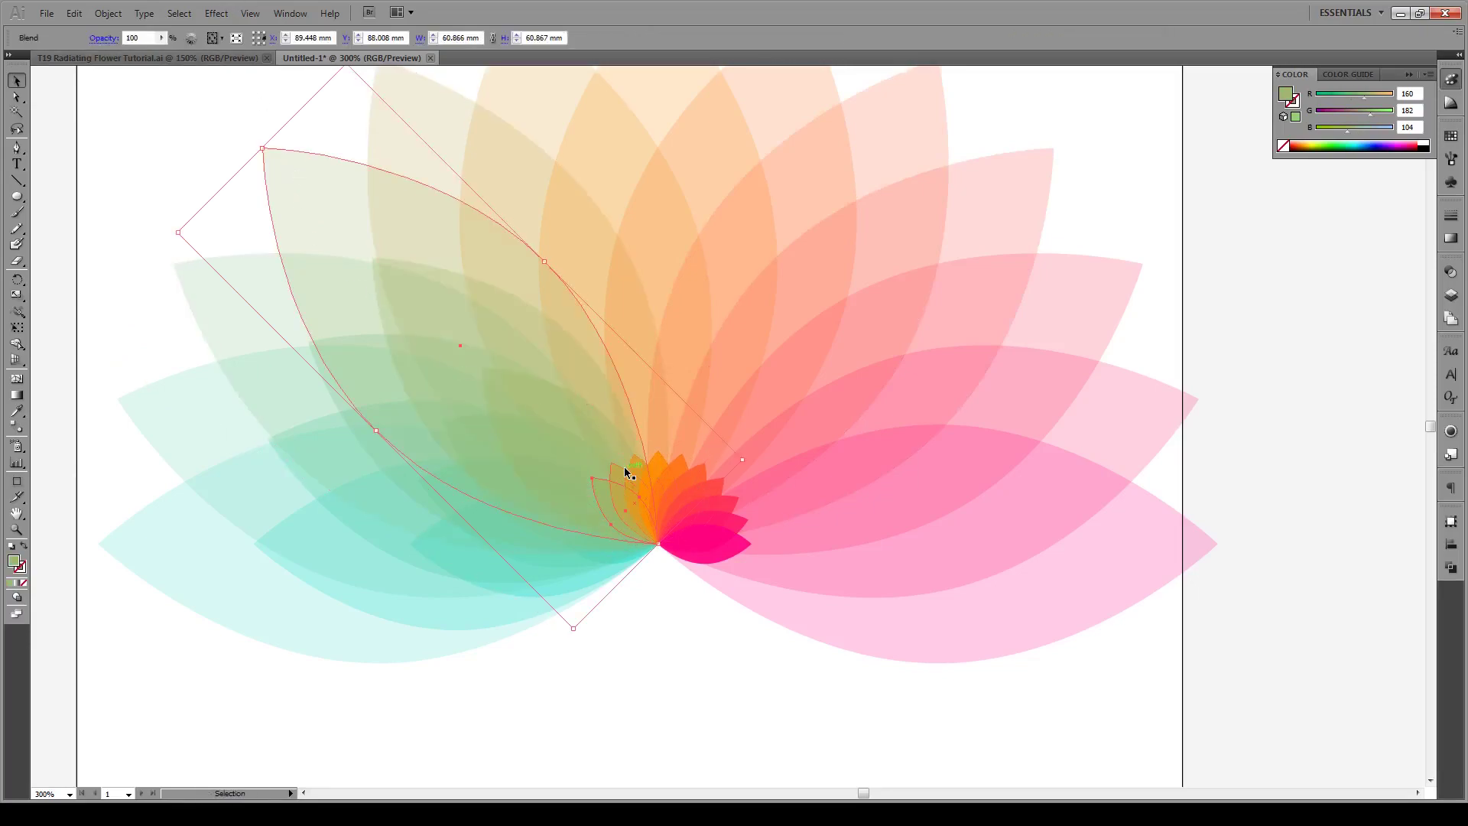
left_click(622, 468)
left_click(411, 134)
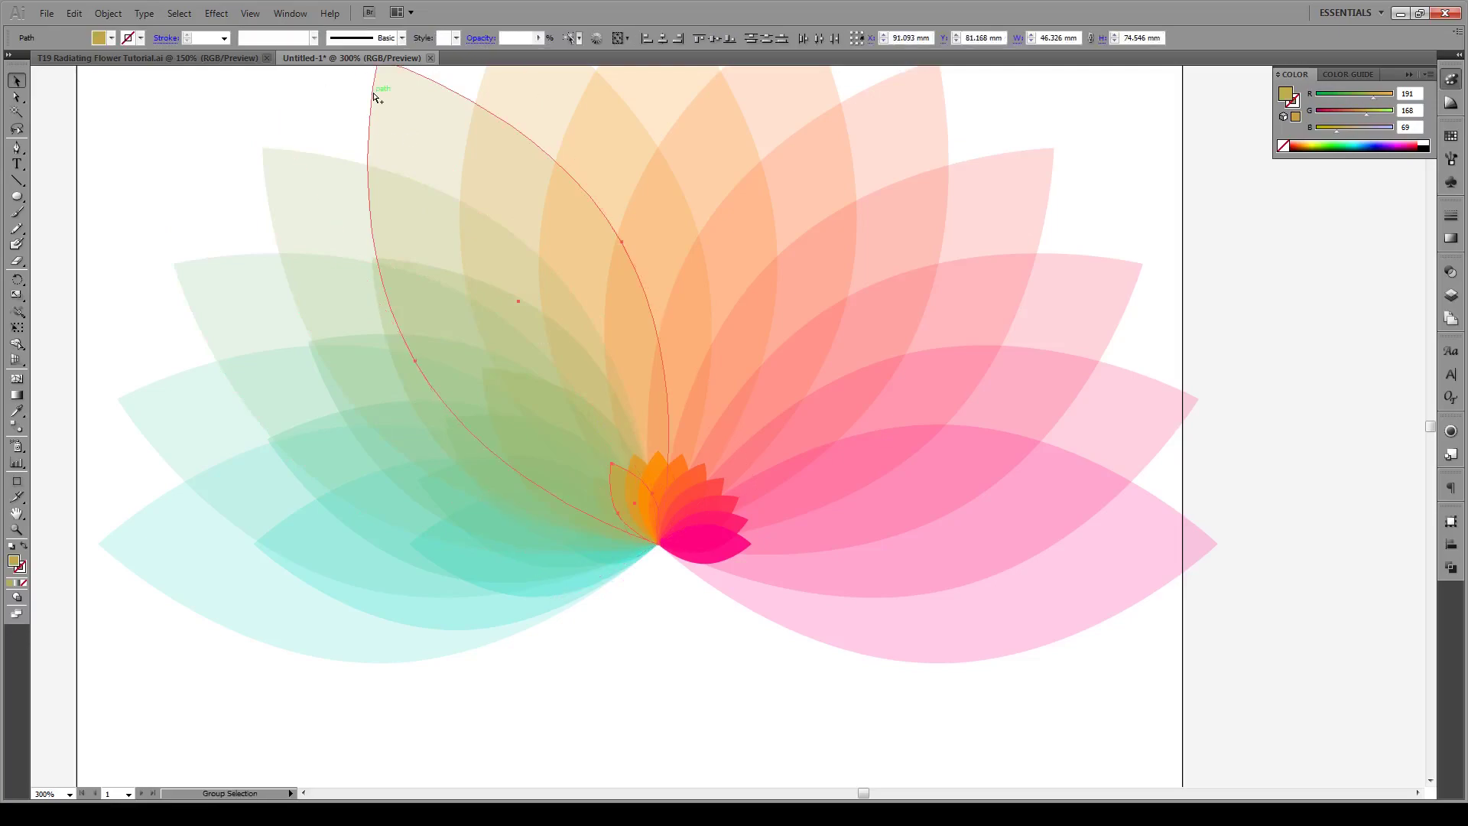
left_click(640, 480)
- Pick the tall centre and right-tilted orange petals inside the blends
scroll(581, 122, "up", 5)
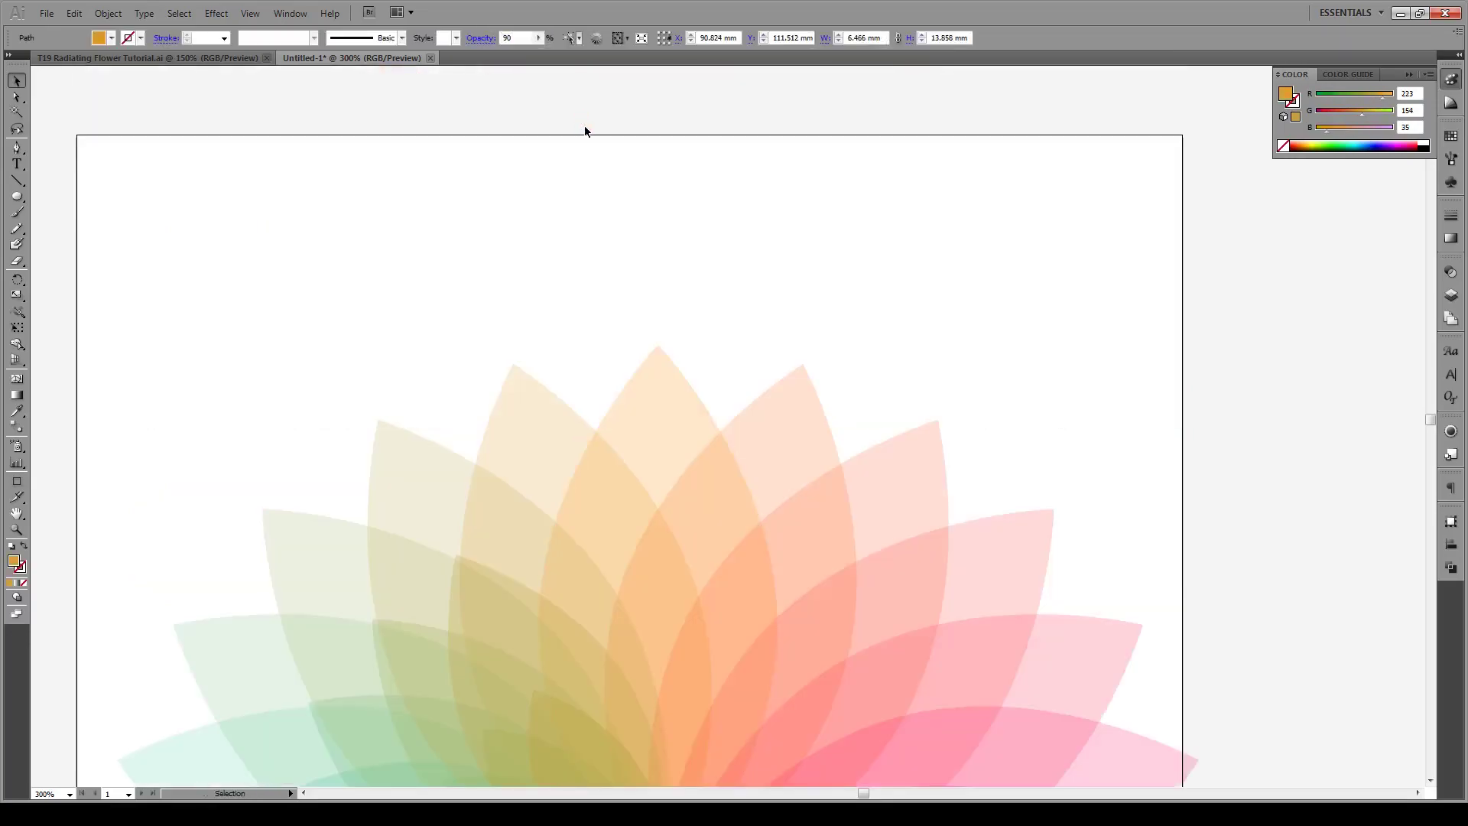
scroll(601, 305, "down", 3)
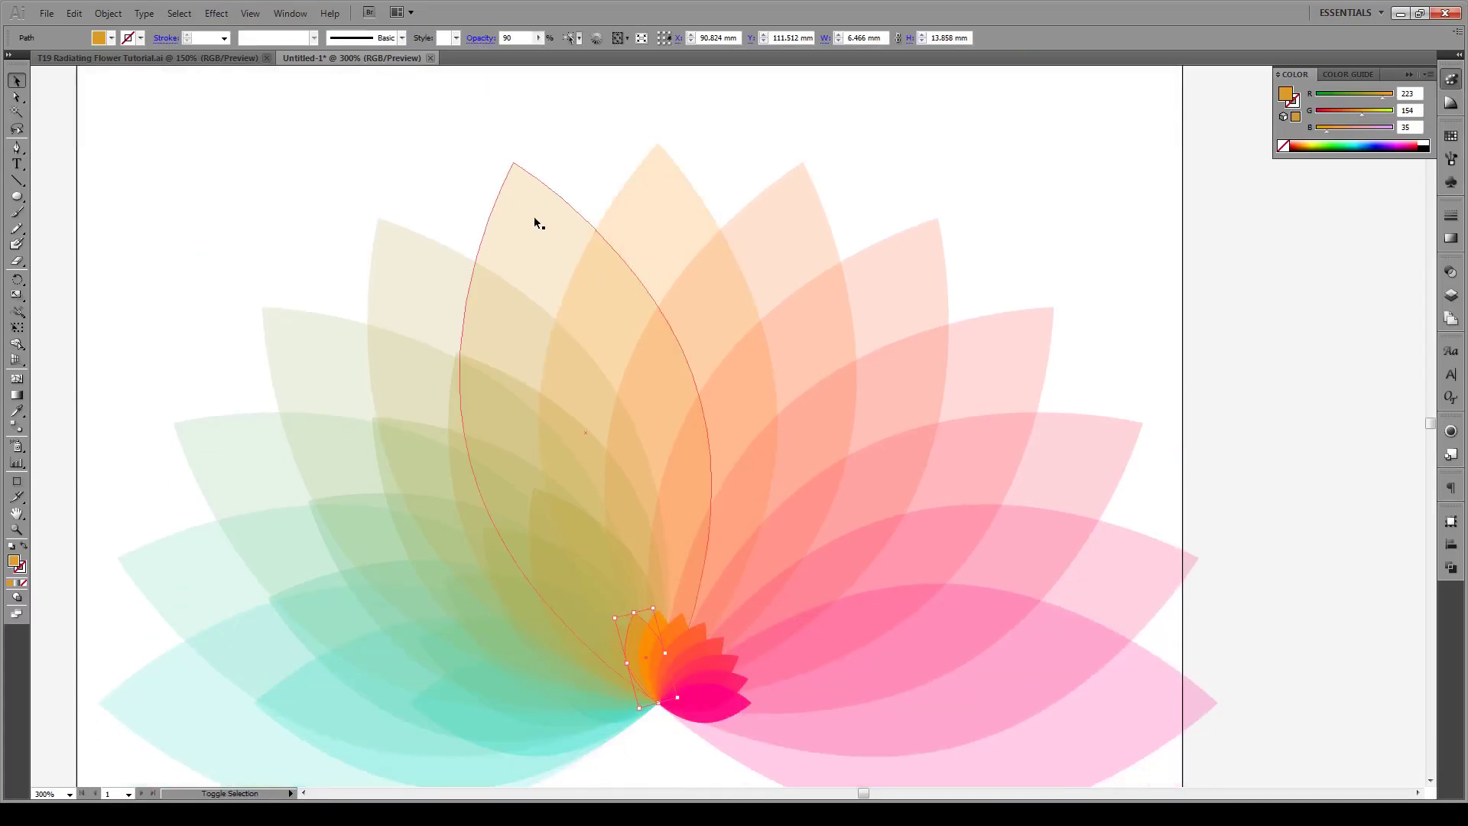
left_click(520, 223)
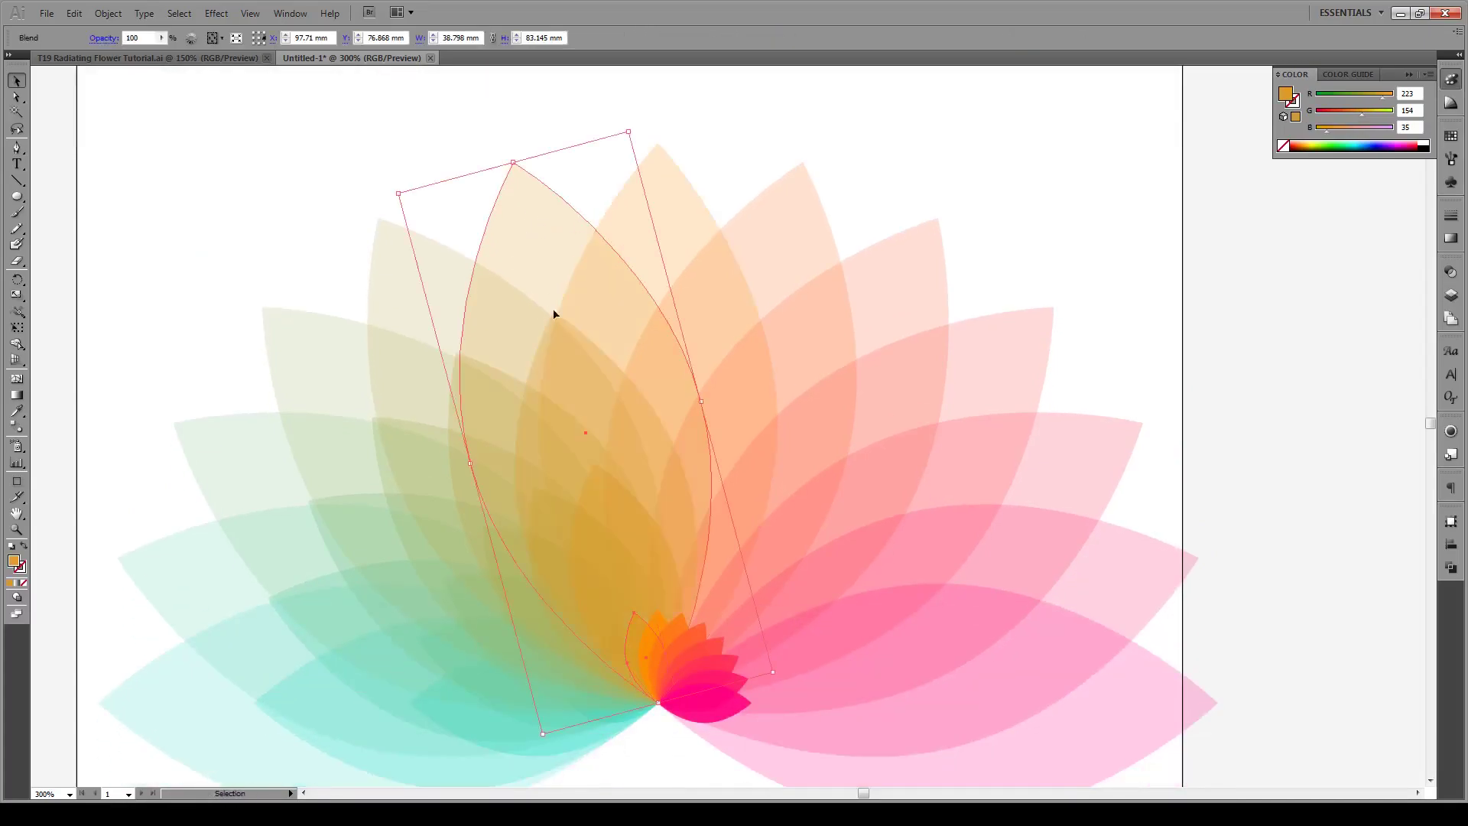
key("ctrl+shift+a")
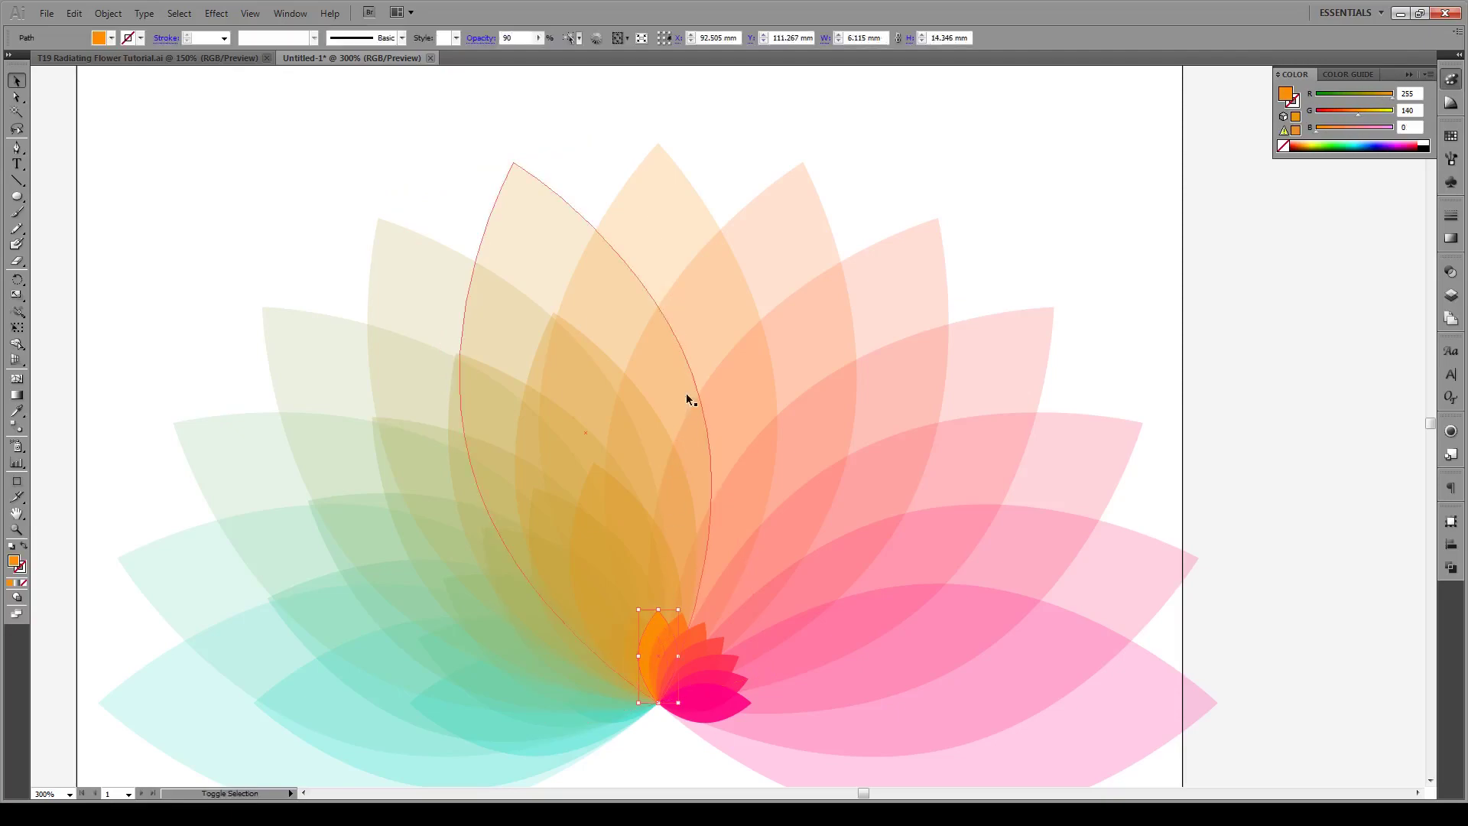
left_click(667, 237)
key("a")
left_click(683, 227, "alt")
left_click(681, 225, "alt")
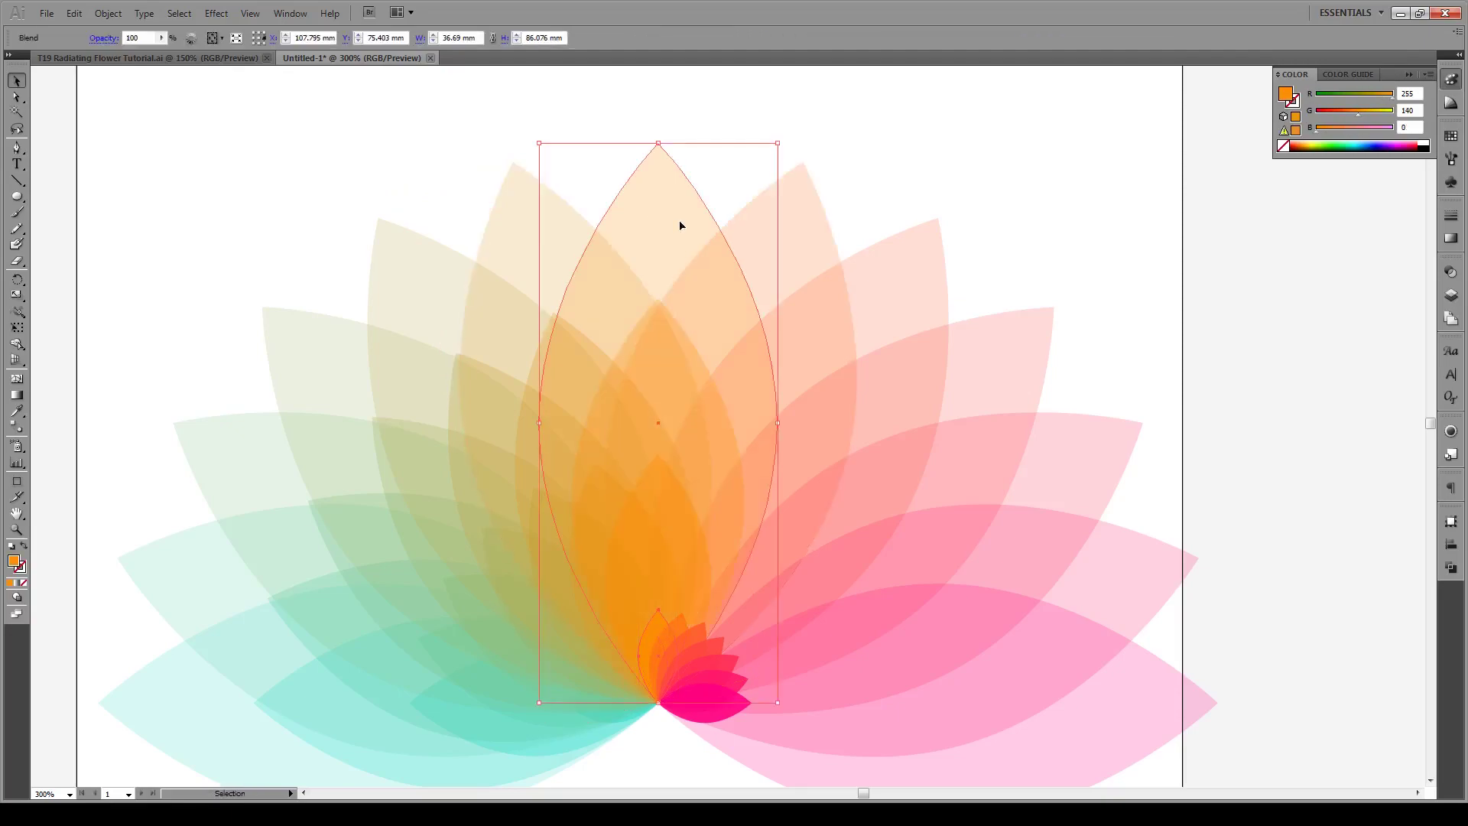
key("ctrl+shift+a")
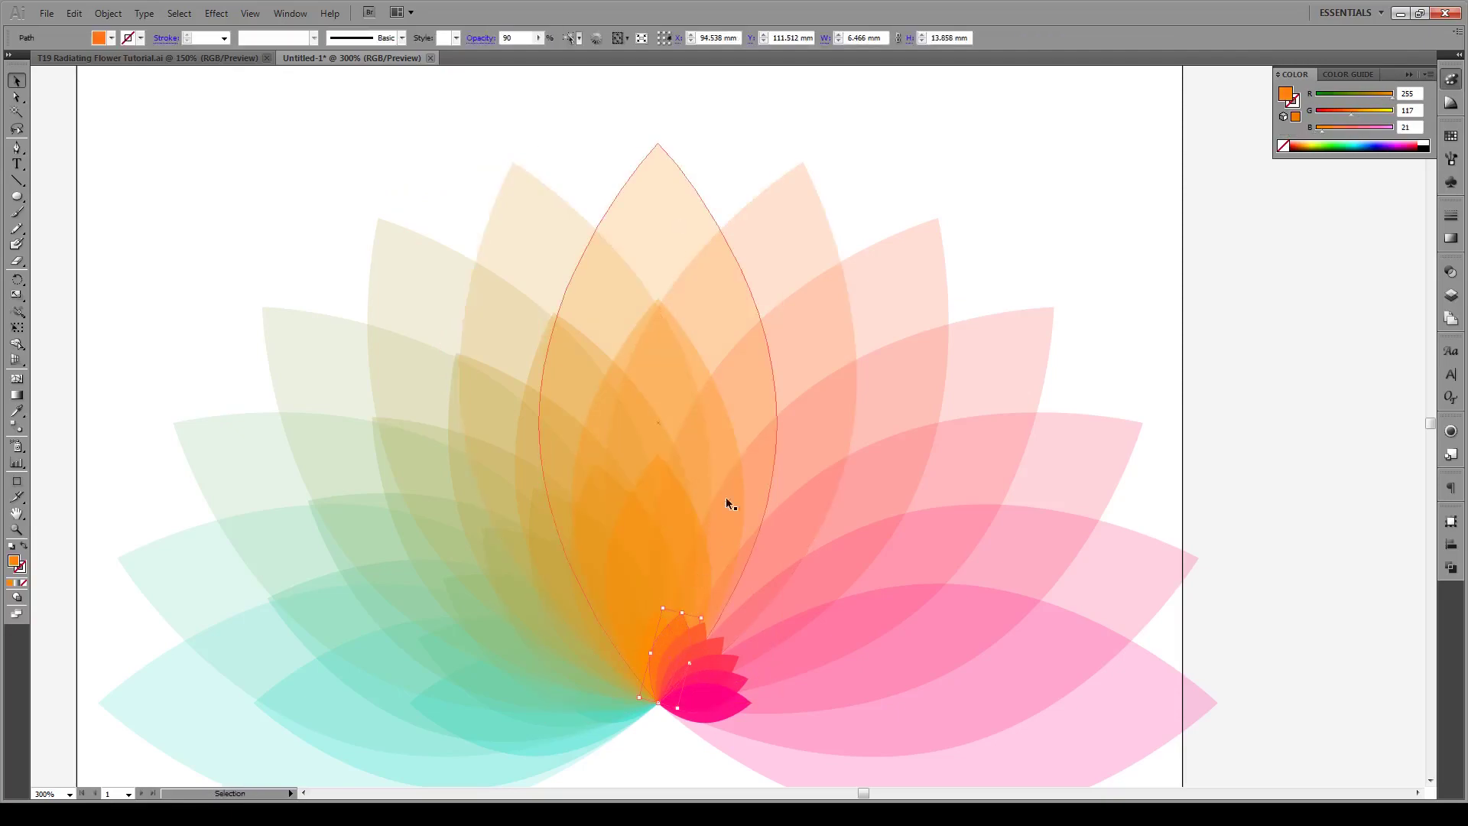
key("a")
left_click(799, 163)
key("v")
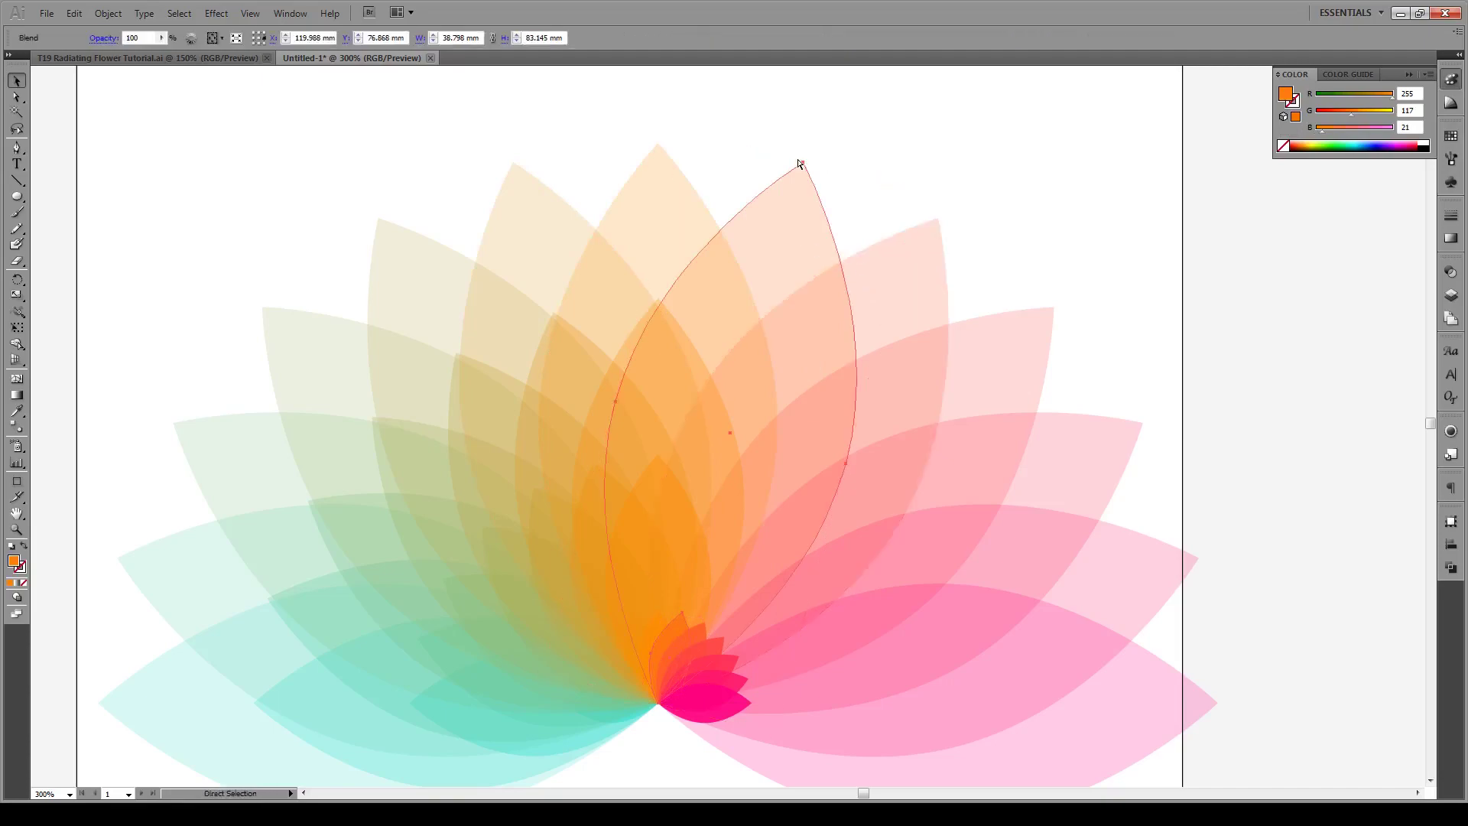
- Blend the large pink right petal with its inner petal, then select the red-pink blend
key("ctrl+shift+a")
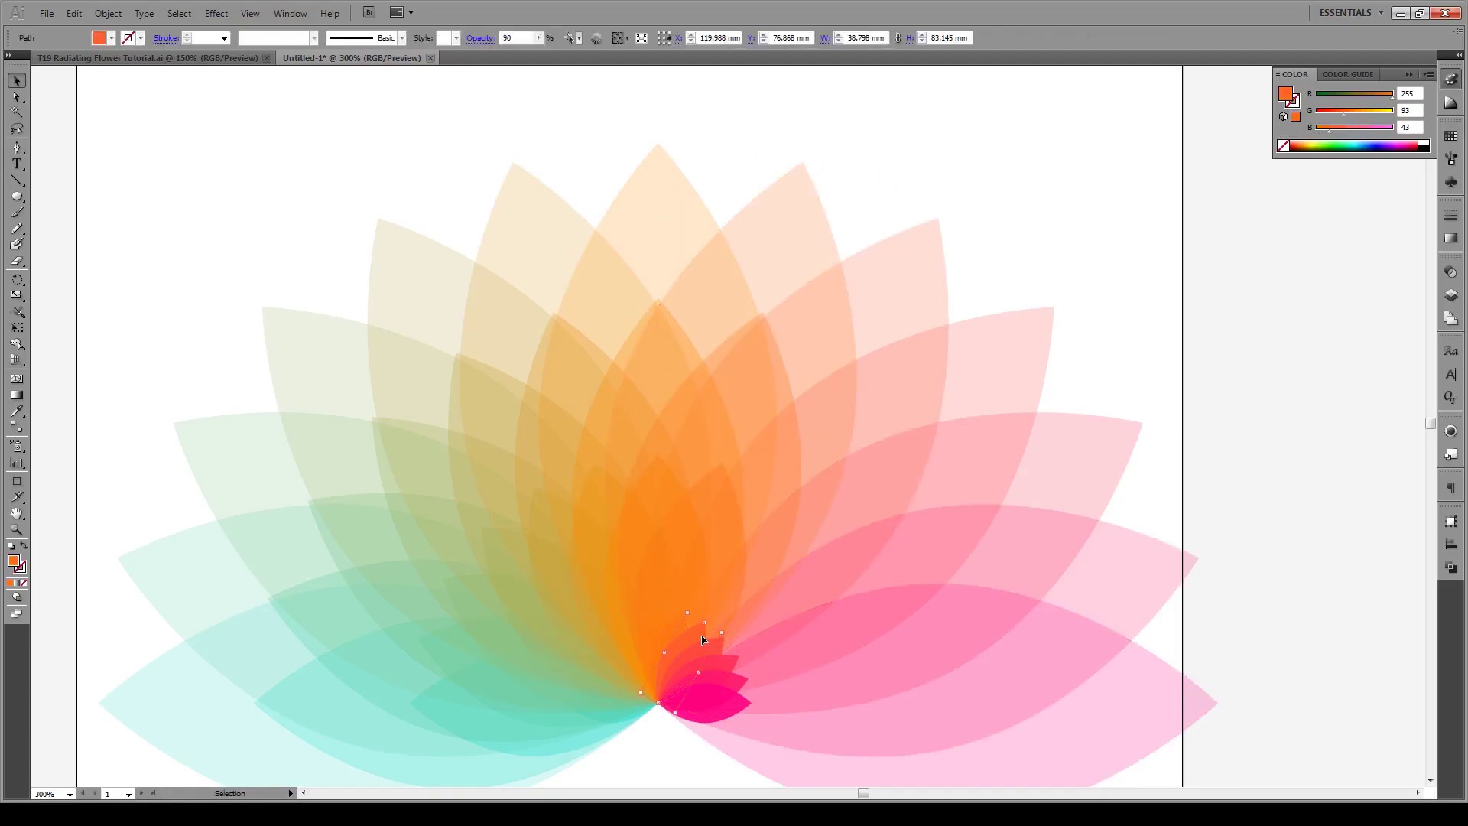
left_click(874, 351)
key("ctrl+alt+b")
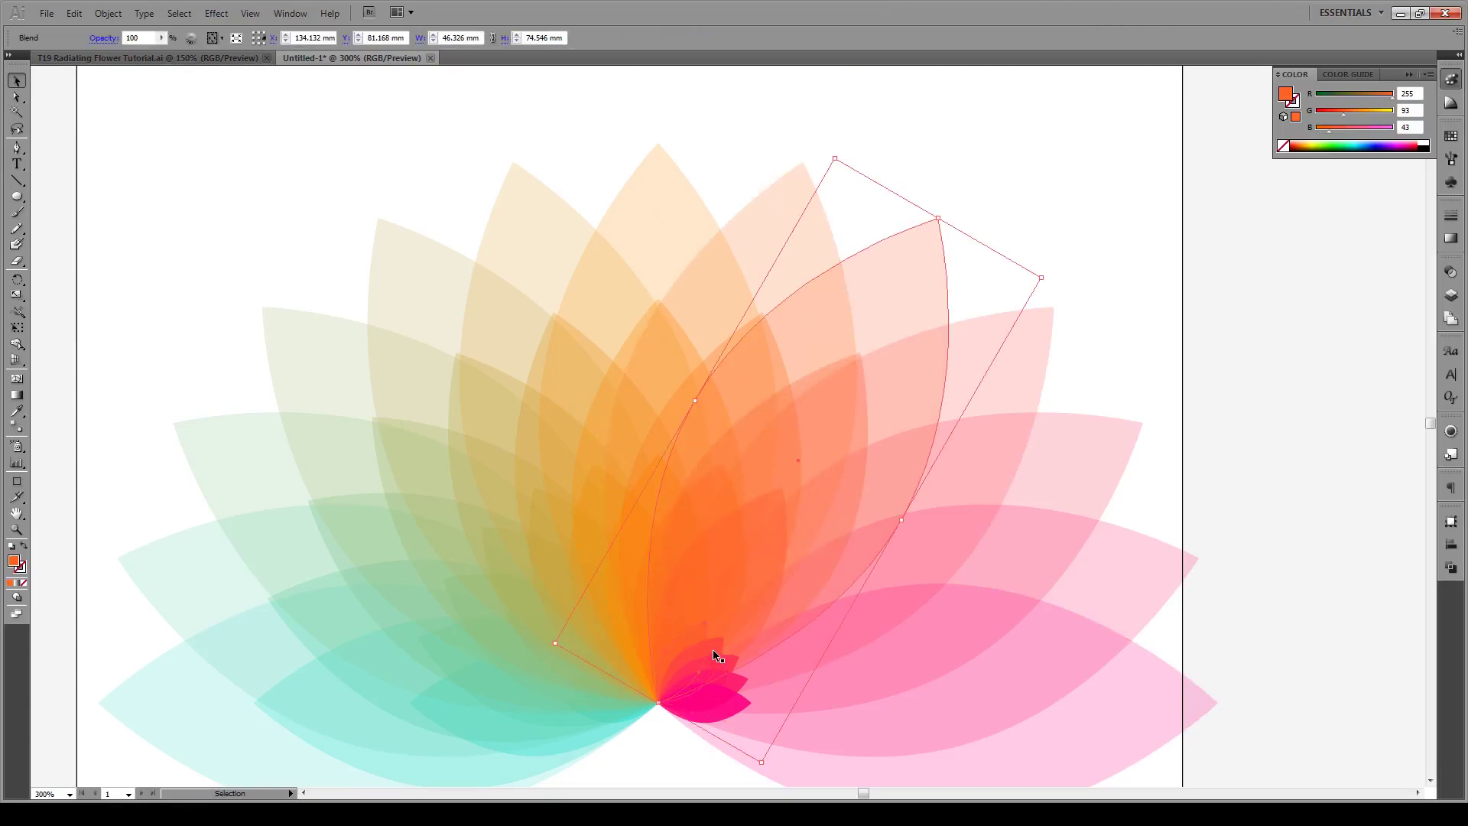
key("ctrl+shift+a")
key("a")
left_click(1009, 351)
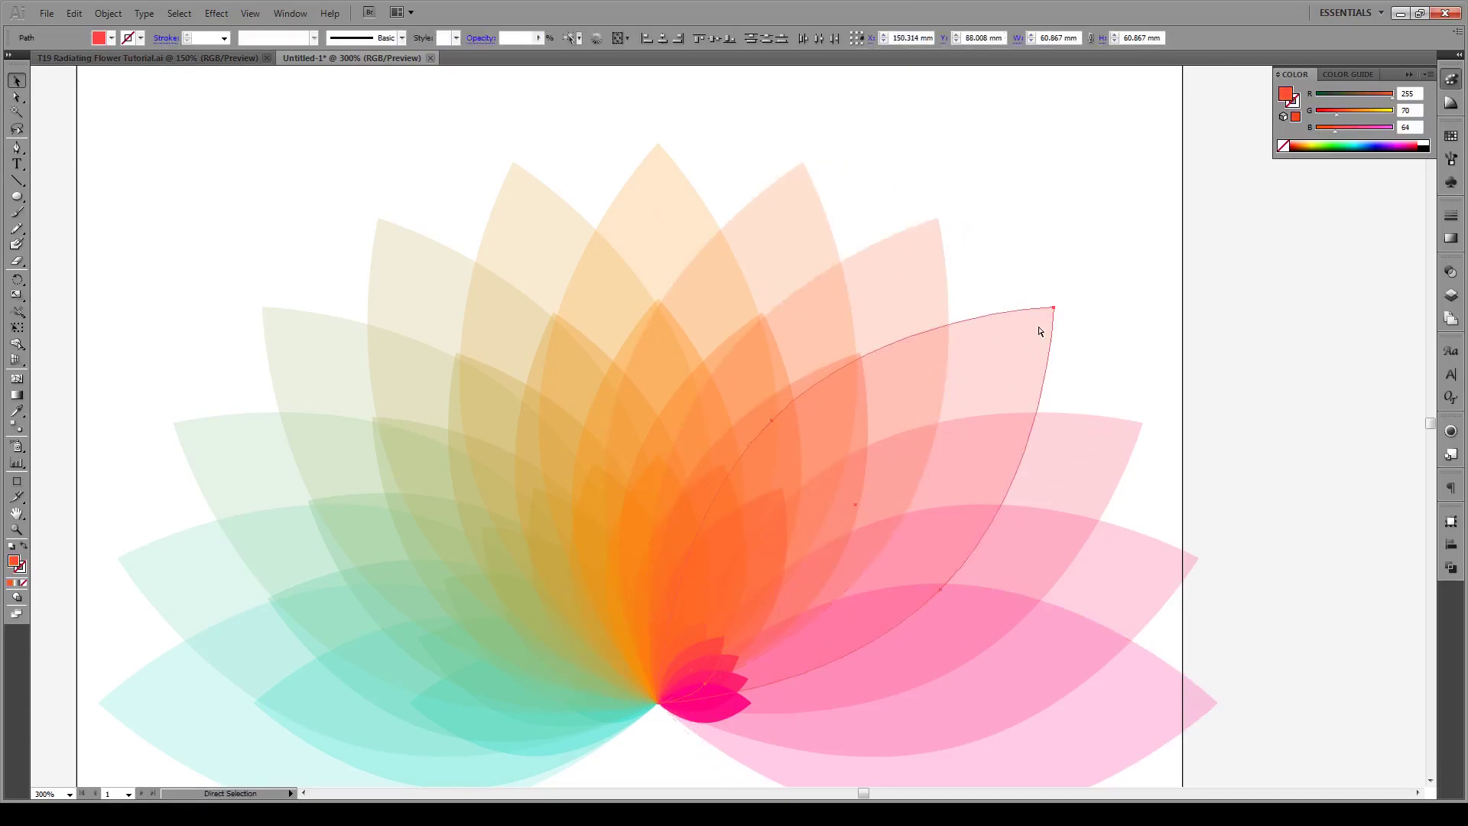
key("v")
left_click(1039, 330)
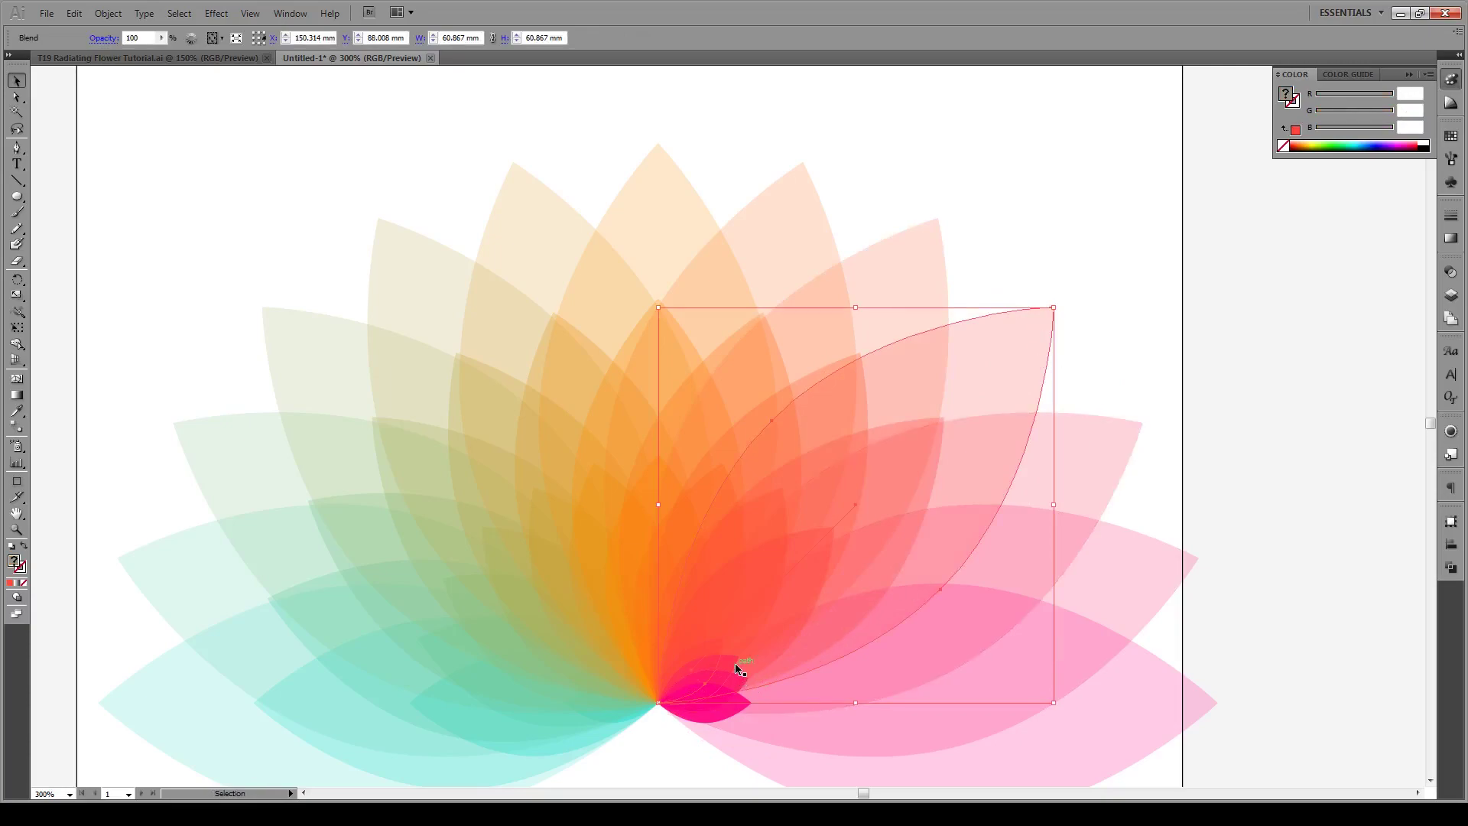
- Pair the small pink inner petals with the outer and lowest large pink petals
left_click(730, 673)
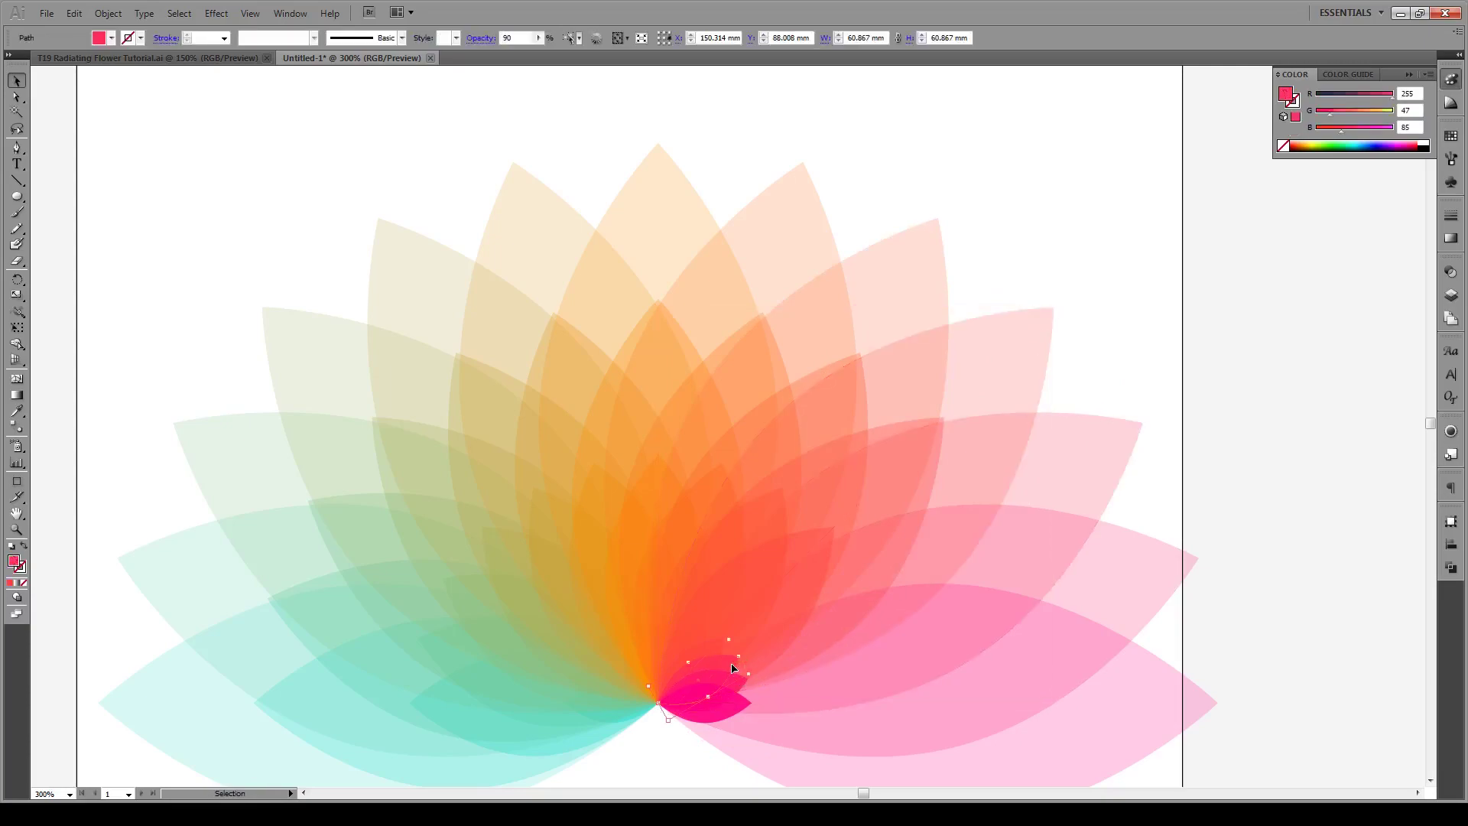
left_click(1119, 468)
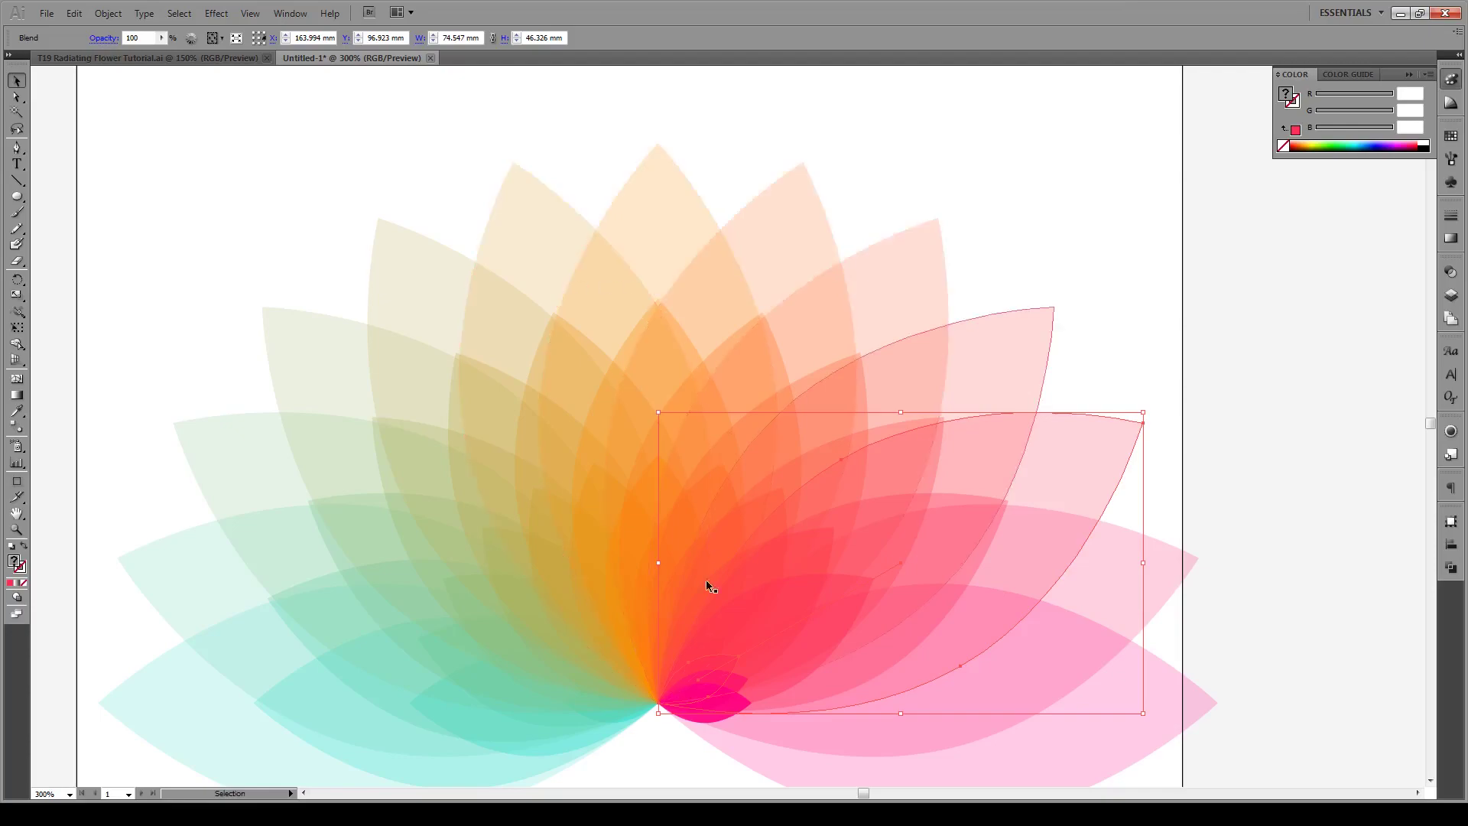
left_click(736, 690)
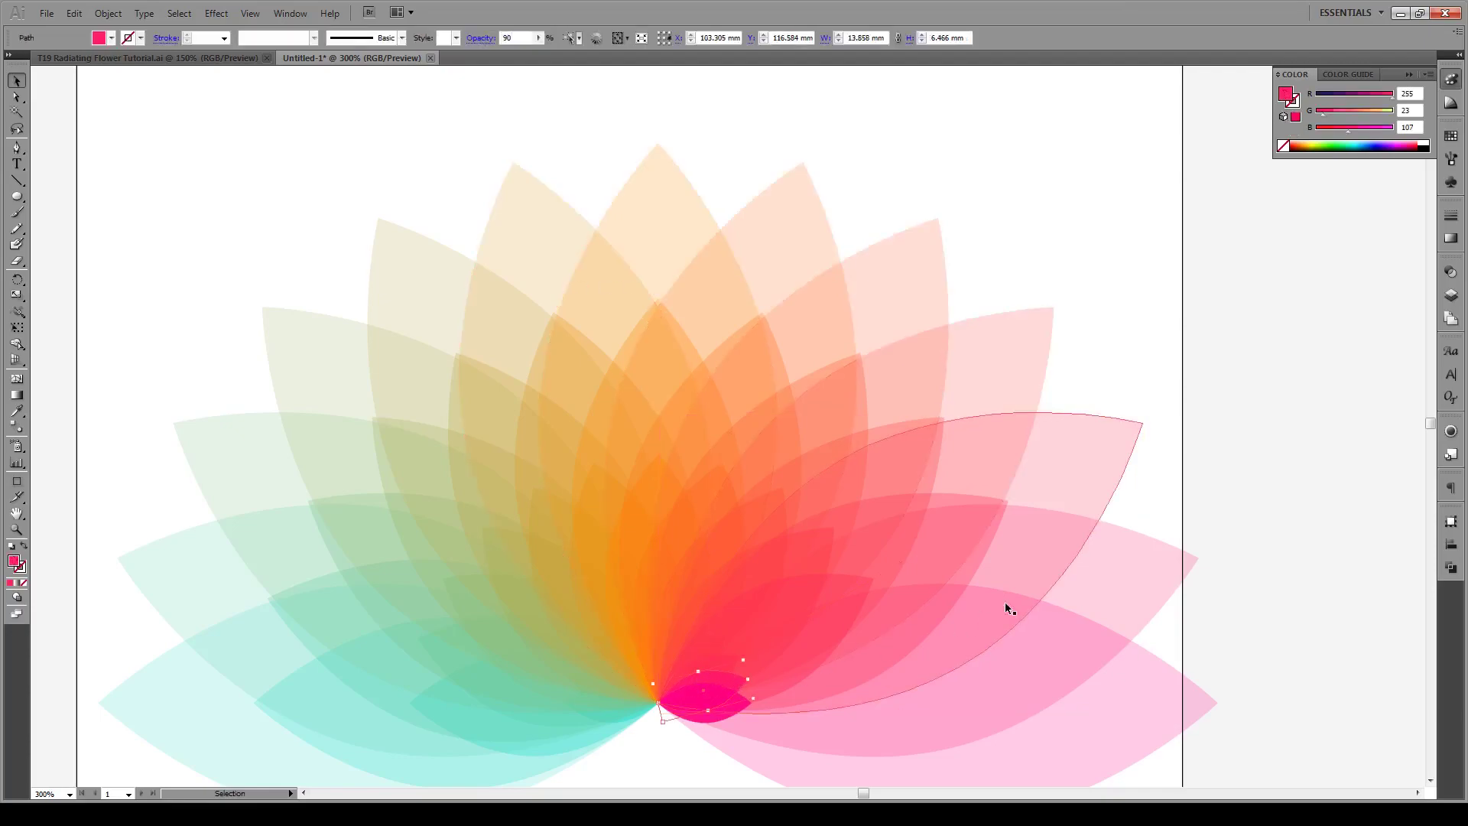
left_click(1131, 570)
key("v")
left_click(1121, 547)
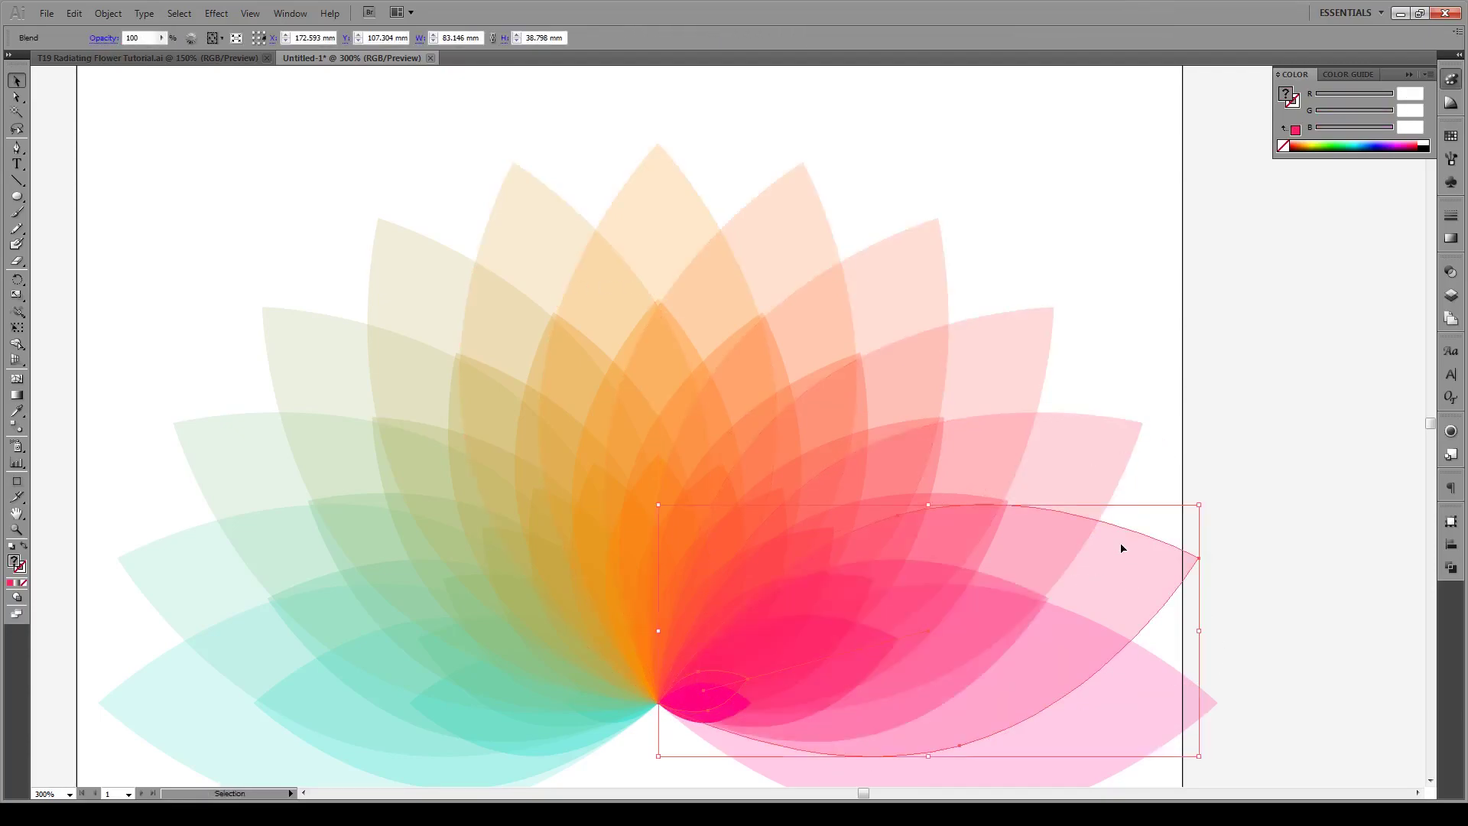
scroll(960, 508, "down", 3)
key("a")
left_click(737, 593)
left_click(1100, 615)
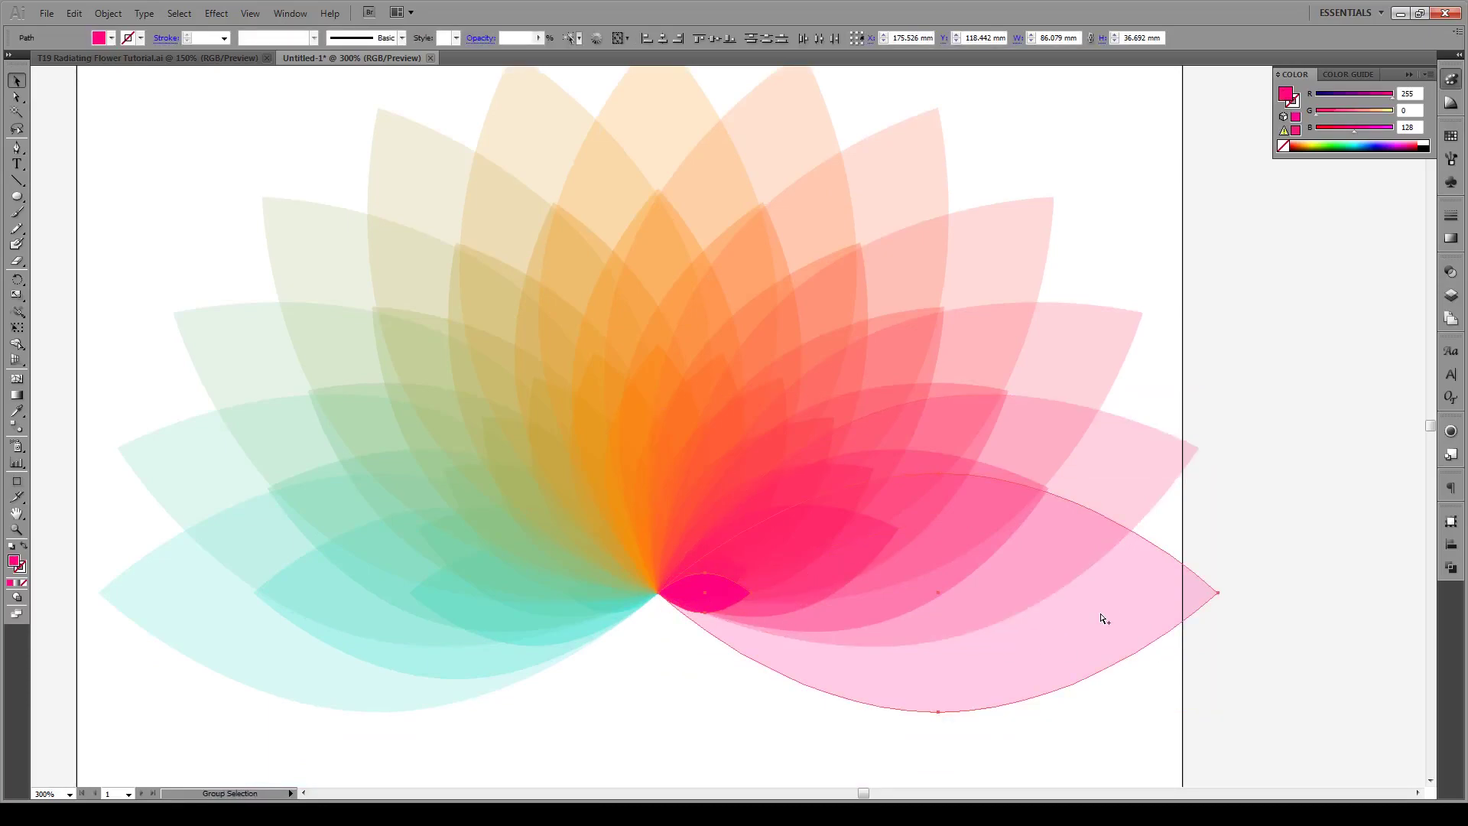
key("v")
left_click(1101, 616)
- Marquee-select all petal blends, expand them with Object > Expand, and ungroup the result
scroll(746, 312, "down", 1)
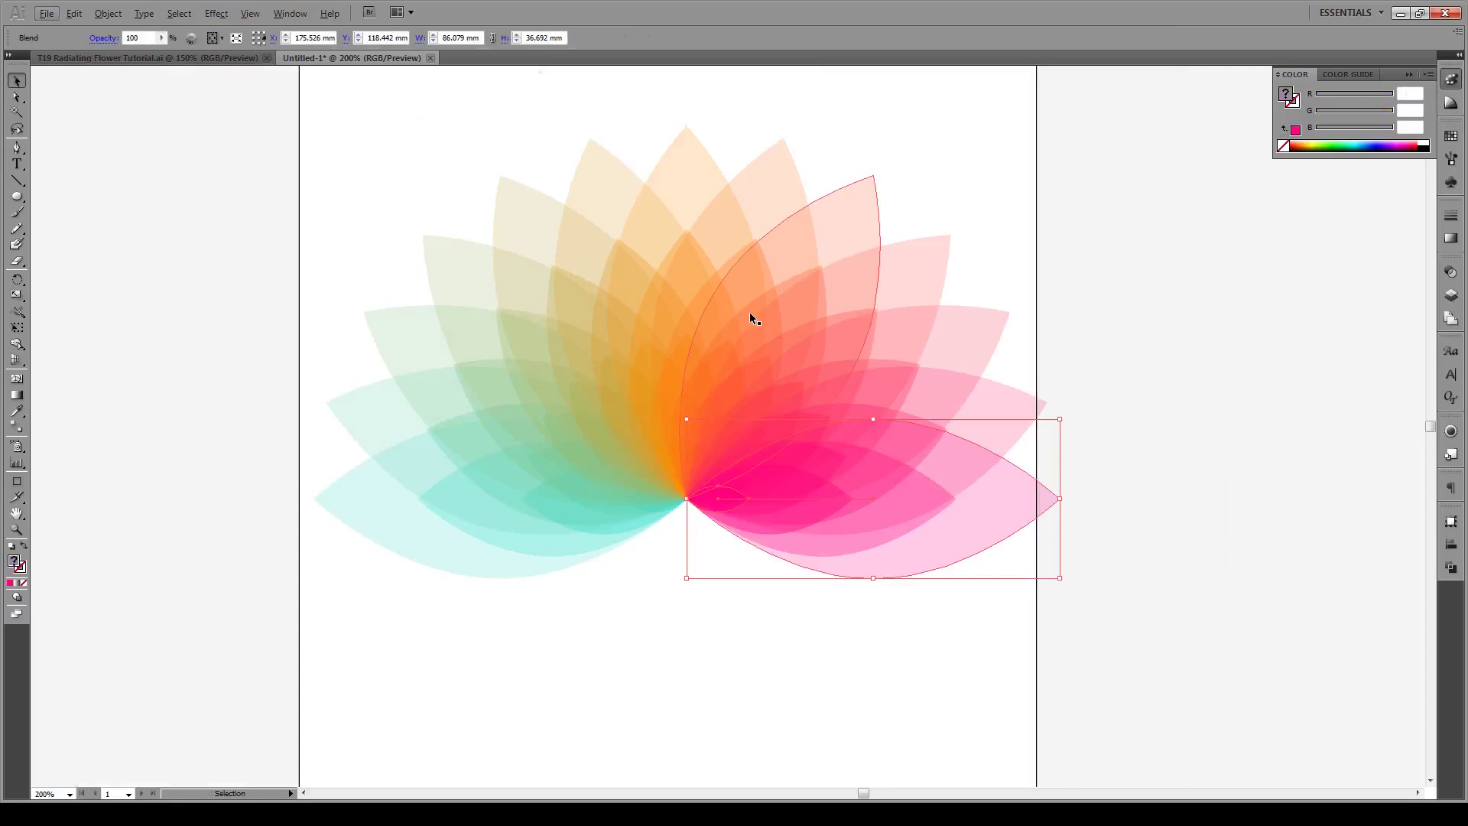
left_click_drag(120, 161, 1078, 591)
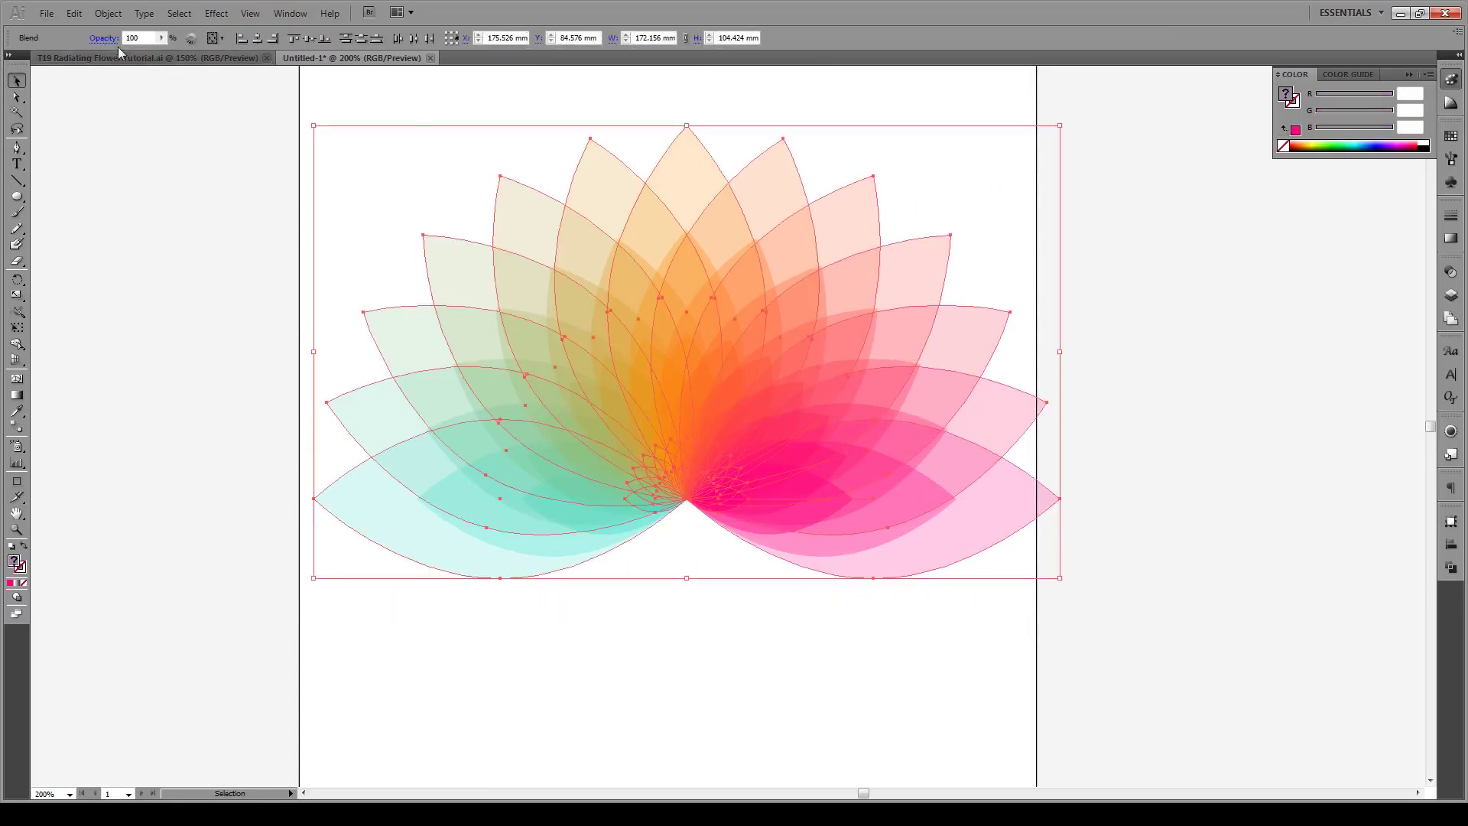
left_click(108, 13)
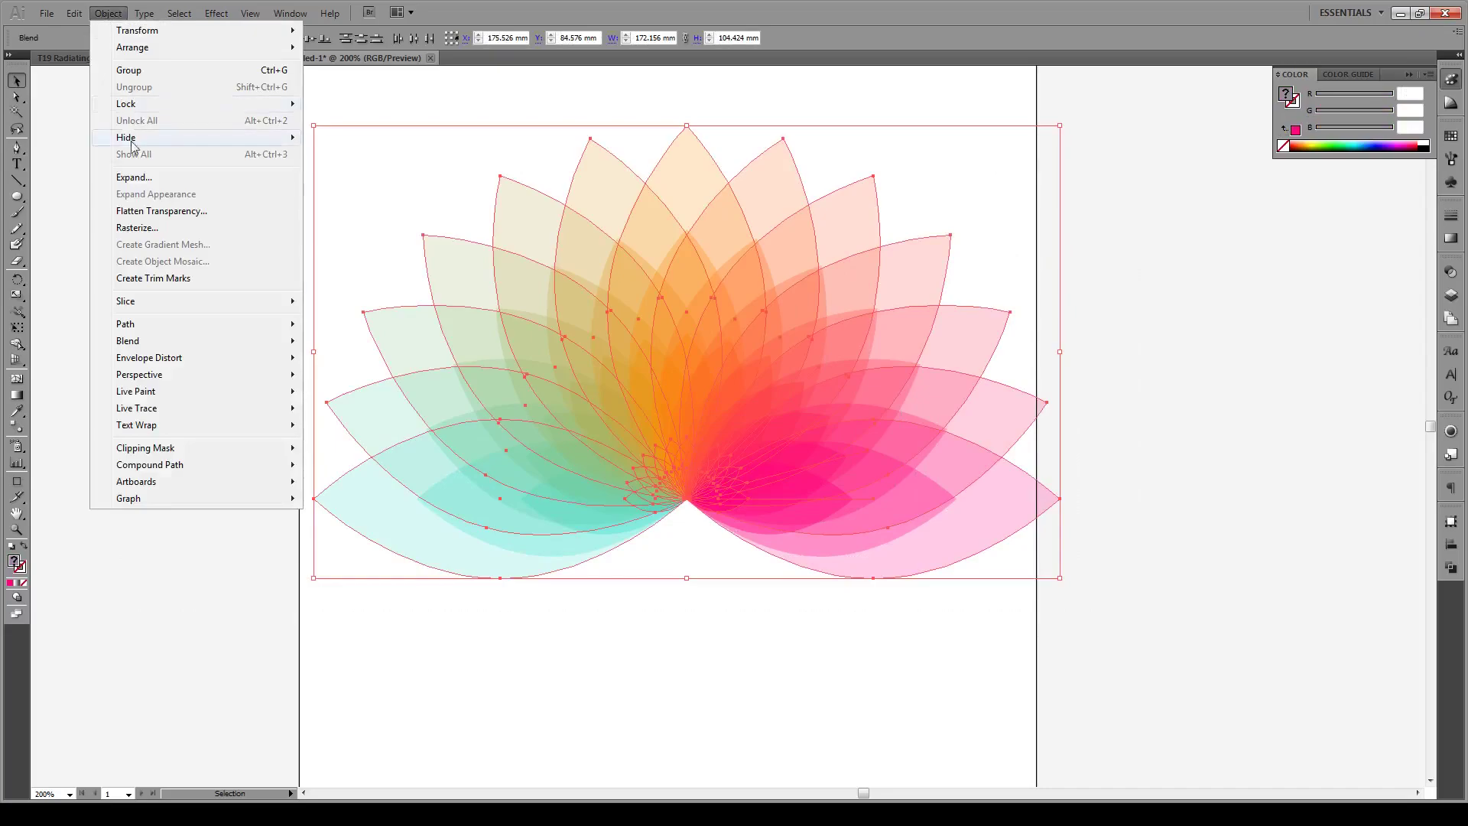
left_click(154, 179)
left_click(811, 353)
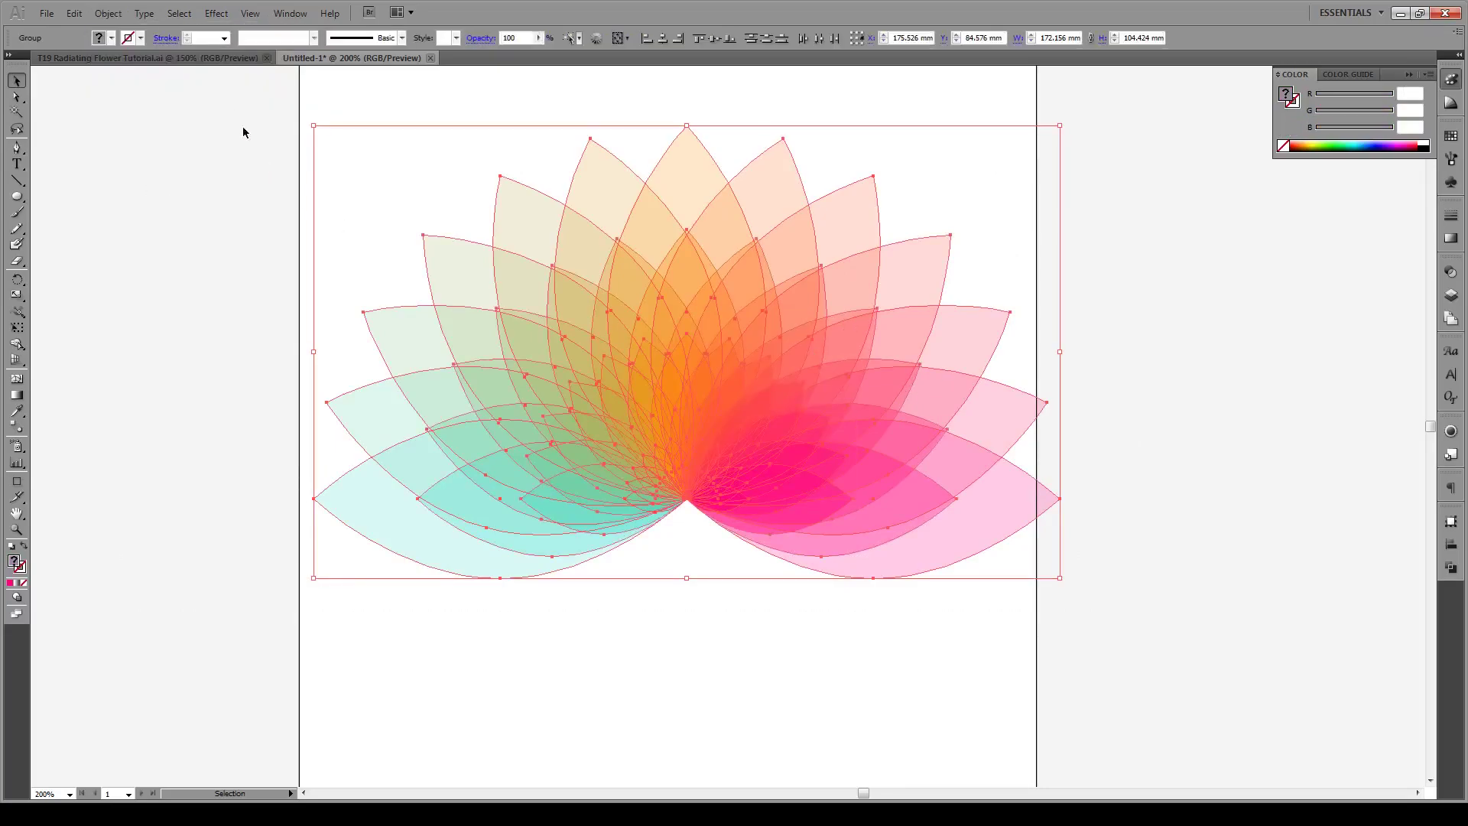
right_click(688, 370)
left_click(732, 455)
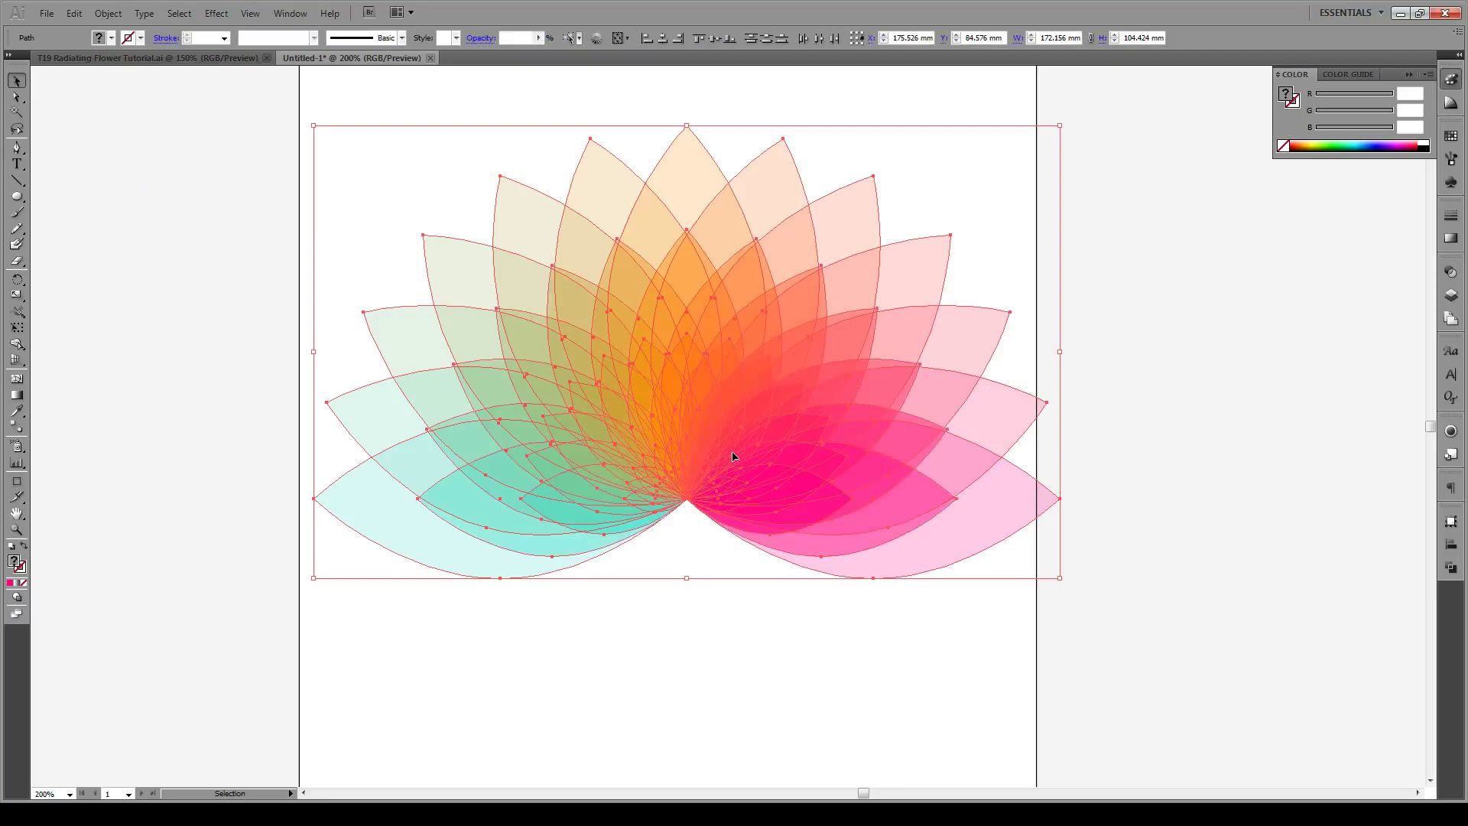
left_click(674, 657)
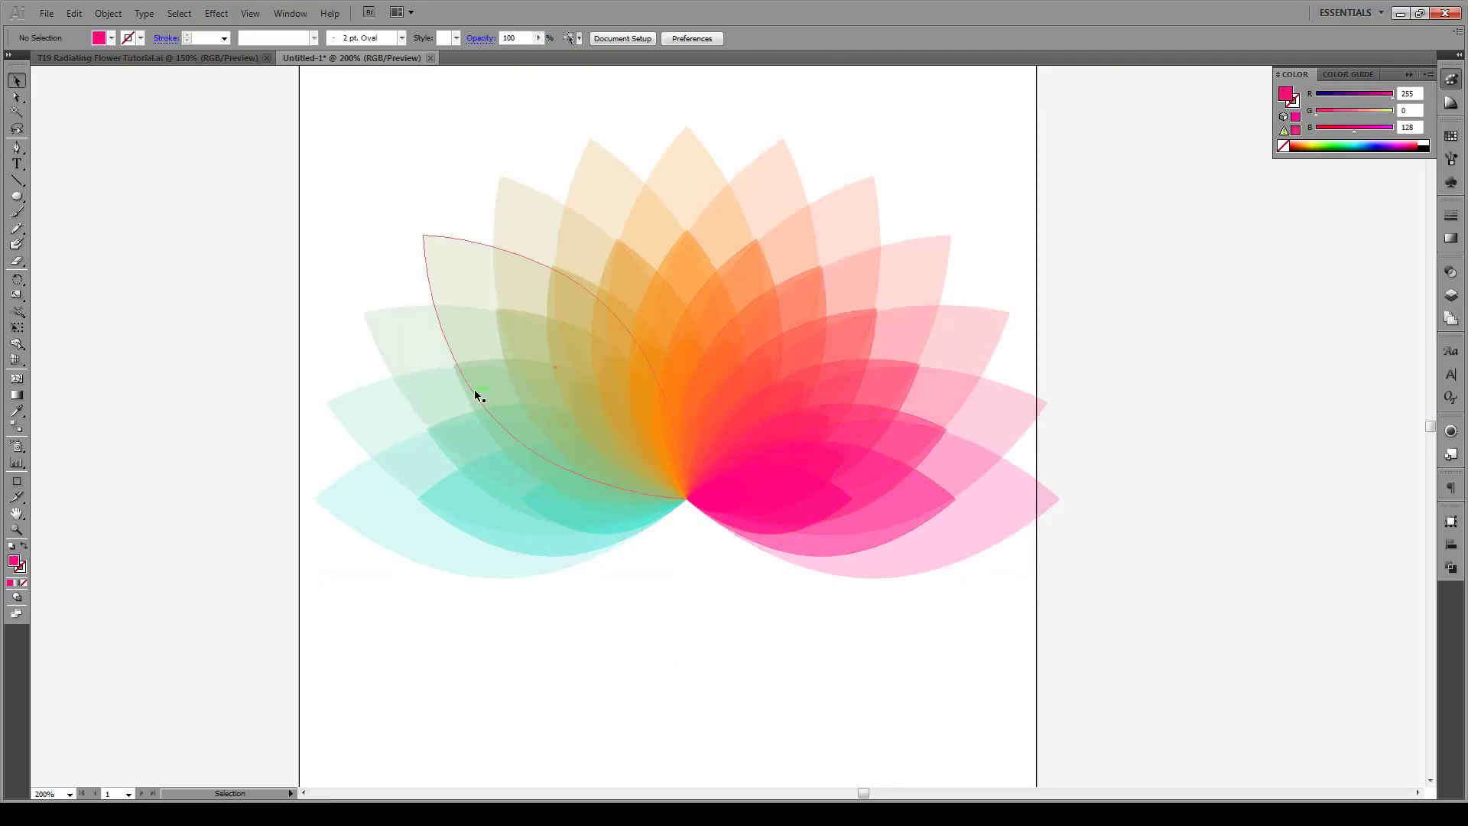
- Select all thirteen large outer petals around the lotus
left_click(385, 510)
left_click(377, 409, "shift")
left_click(388, 344, "shift")
left_click(461, 263, "shift")
left_click(509, 216, "shift")
left_click(613, 189, "shift")
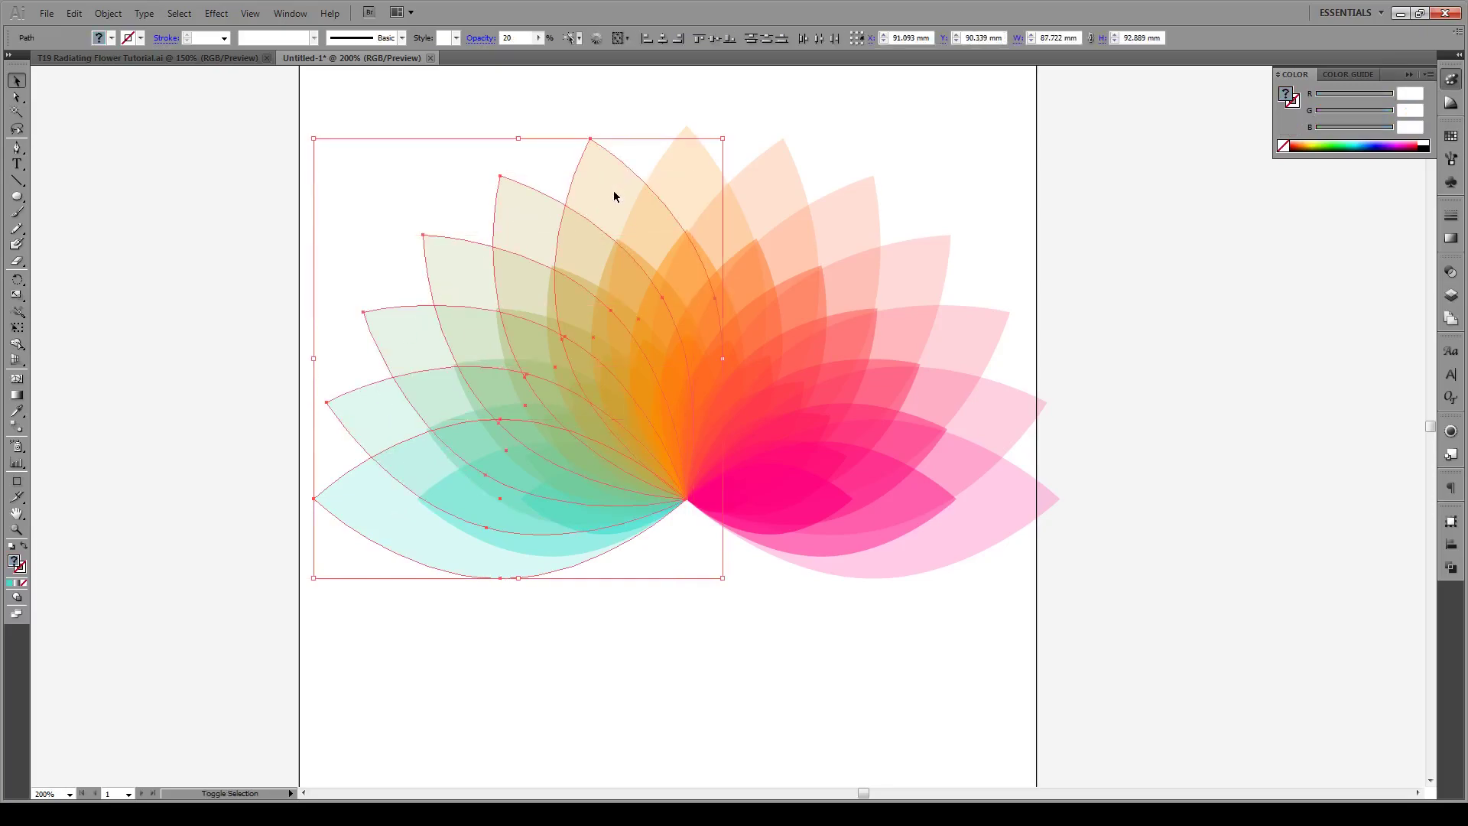
left_click(661, 187, "shift")
left_click(753, 182, "shift")
left_click(872, 198, "shift")
left_click(917, 274, "shift")
left_click(969, 346, "shift")
left_click(996, 413, "shift")
left_click(993, 504, "shift")
- Group the outer petals and expand Layer 2 to list its three paths and the group
key("a")
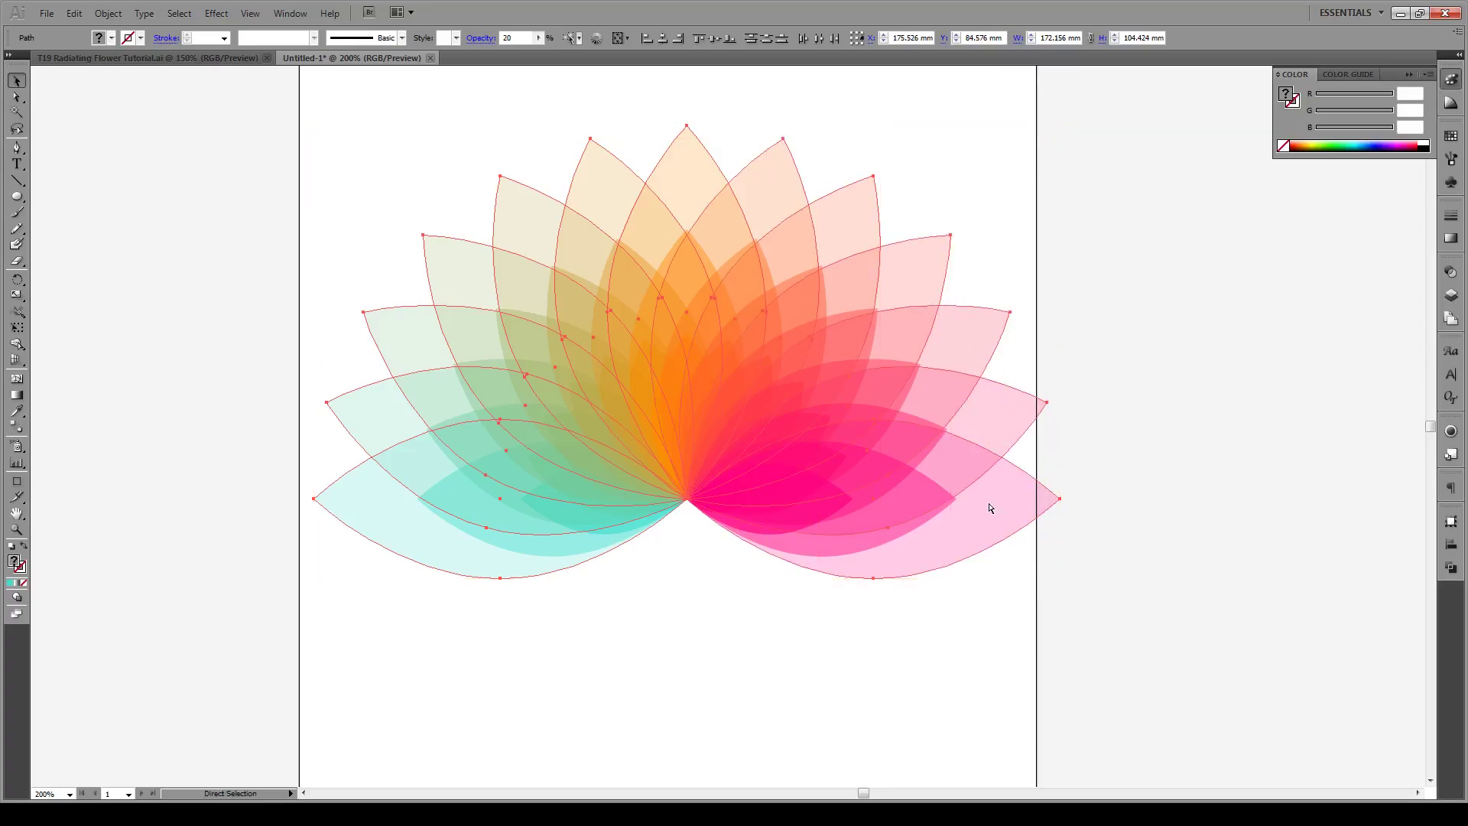
key("ctrl+g")
key("v")
right_click(988, 507)
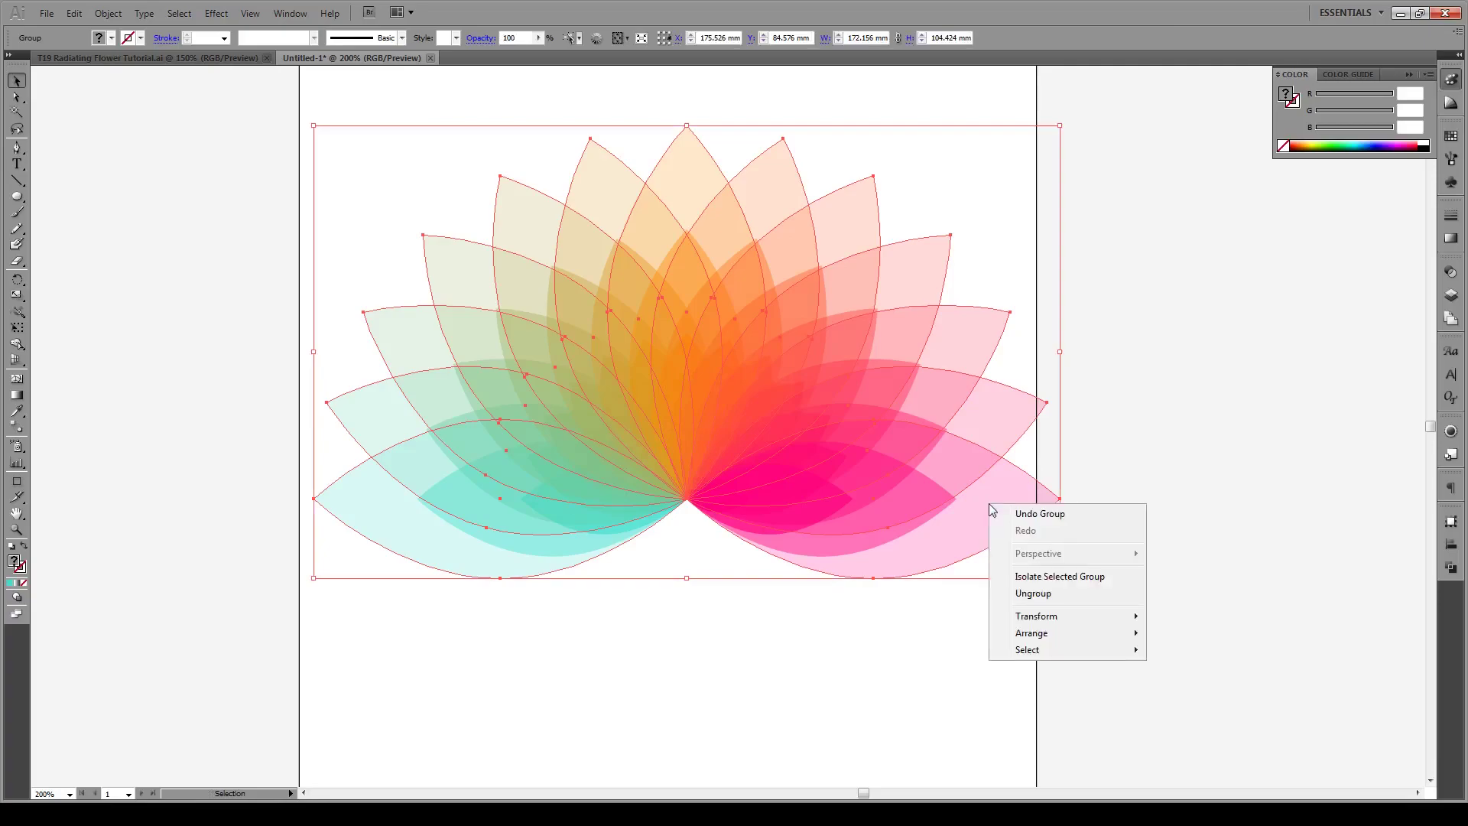
mouse_move(1070, 633)
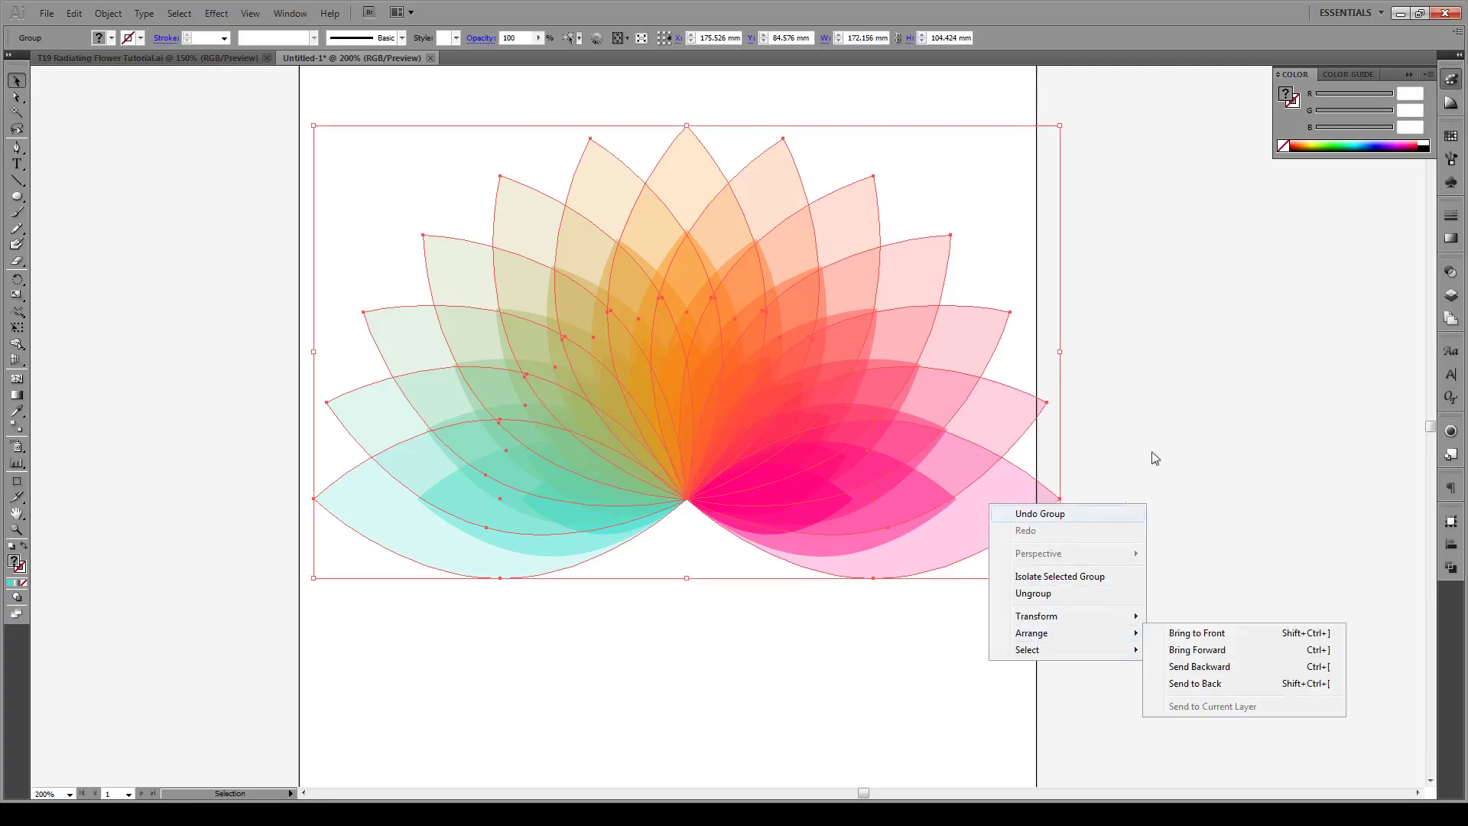
left_click(1450, 295)
left_click(1316, 282)
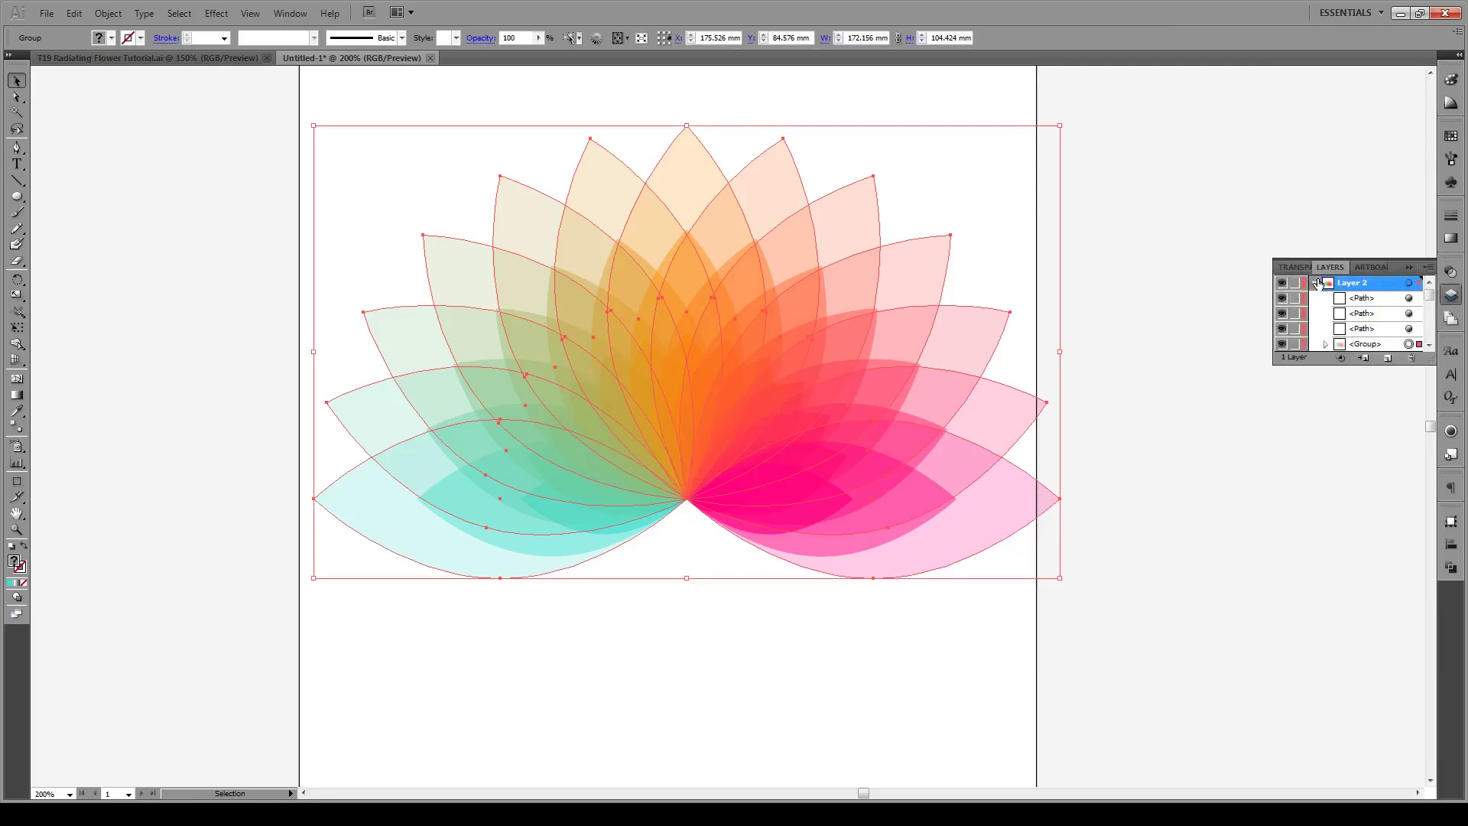
- Hide the outer petal group, then group the next ring's thirteen petals and hide it
left_click(1282, 344)
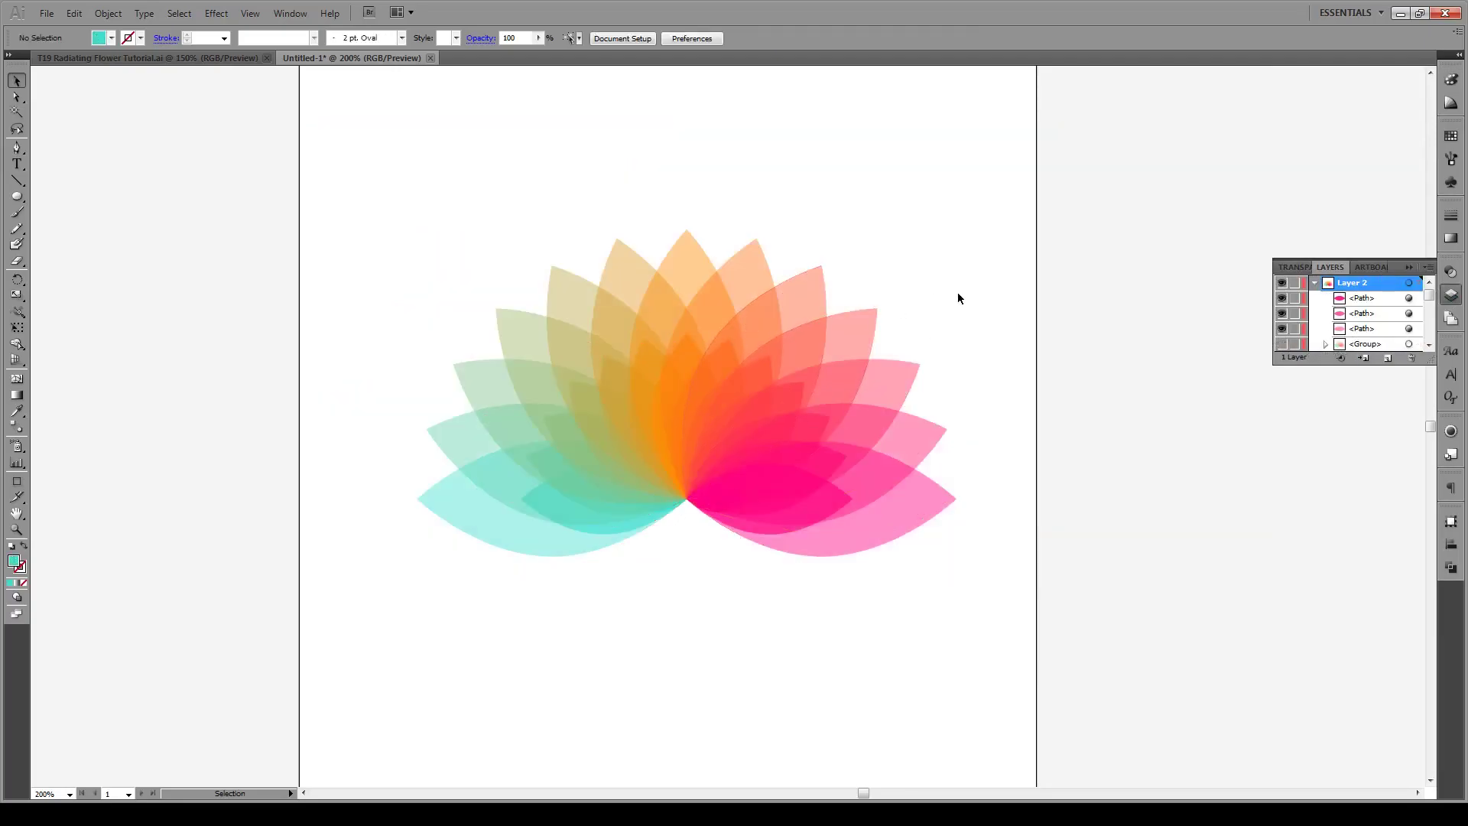
left_click(437, 506)
left_click(464, 427, "shift")
left_click(493, 379, "shift")
left_click(520, 349, "shift")
left_click(574, 305, "shift")
left_click(622, 289, "shift")
left_click(683, 272, "shift")
left_click(724, 268, "shift")
left_click(809, 292, "shift")
left_click(856, 338, "shift")
left_click(891, 377, "shift")
left_click(904, 446, "shift")
left_click(902, 528, "shift")
key("ctrl+g")
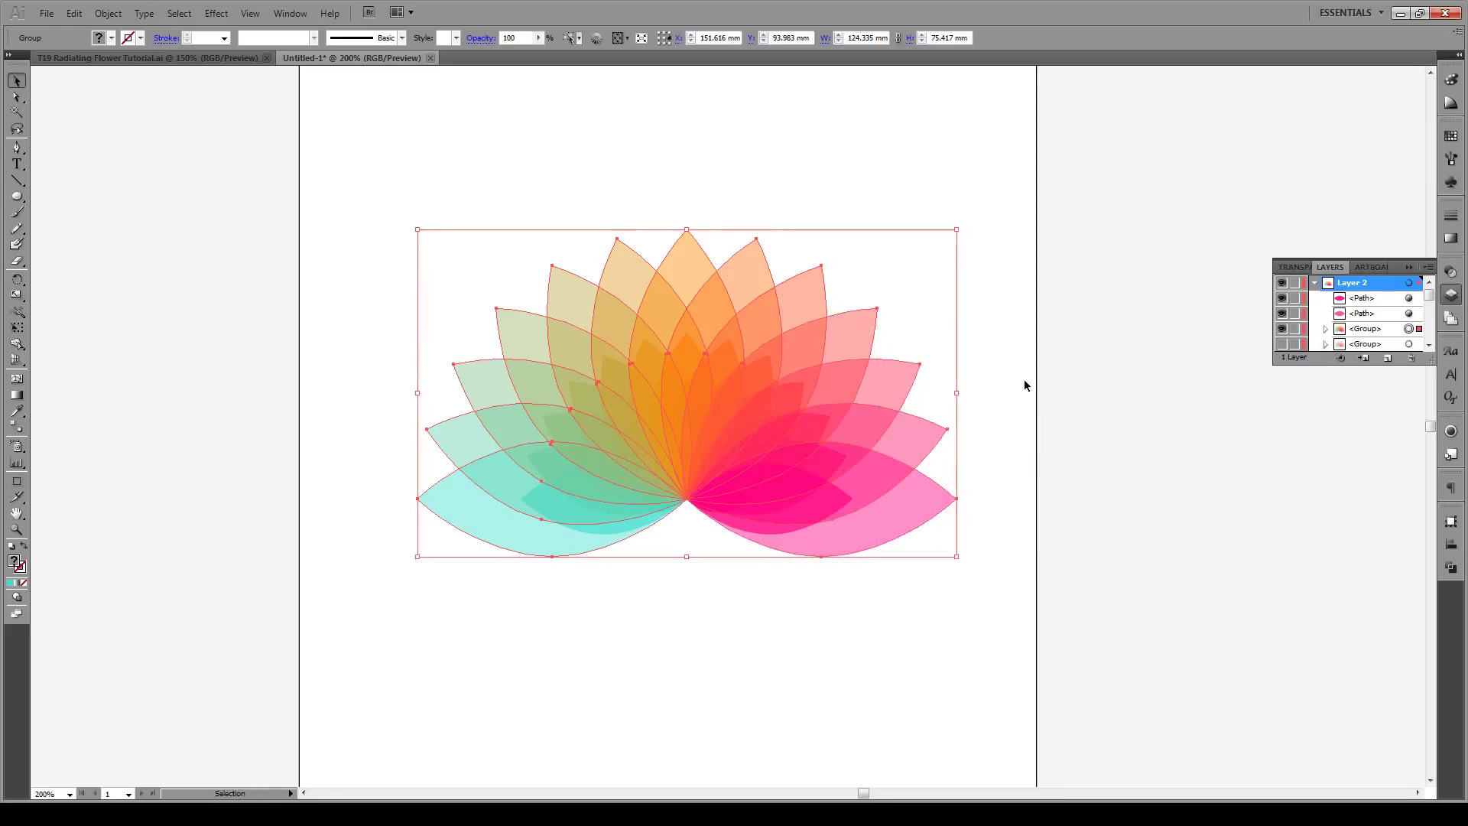
left_click(1282, 328)
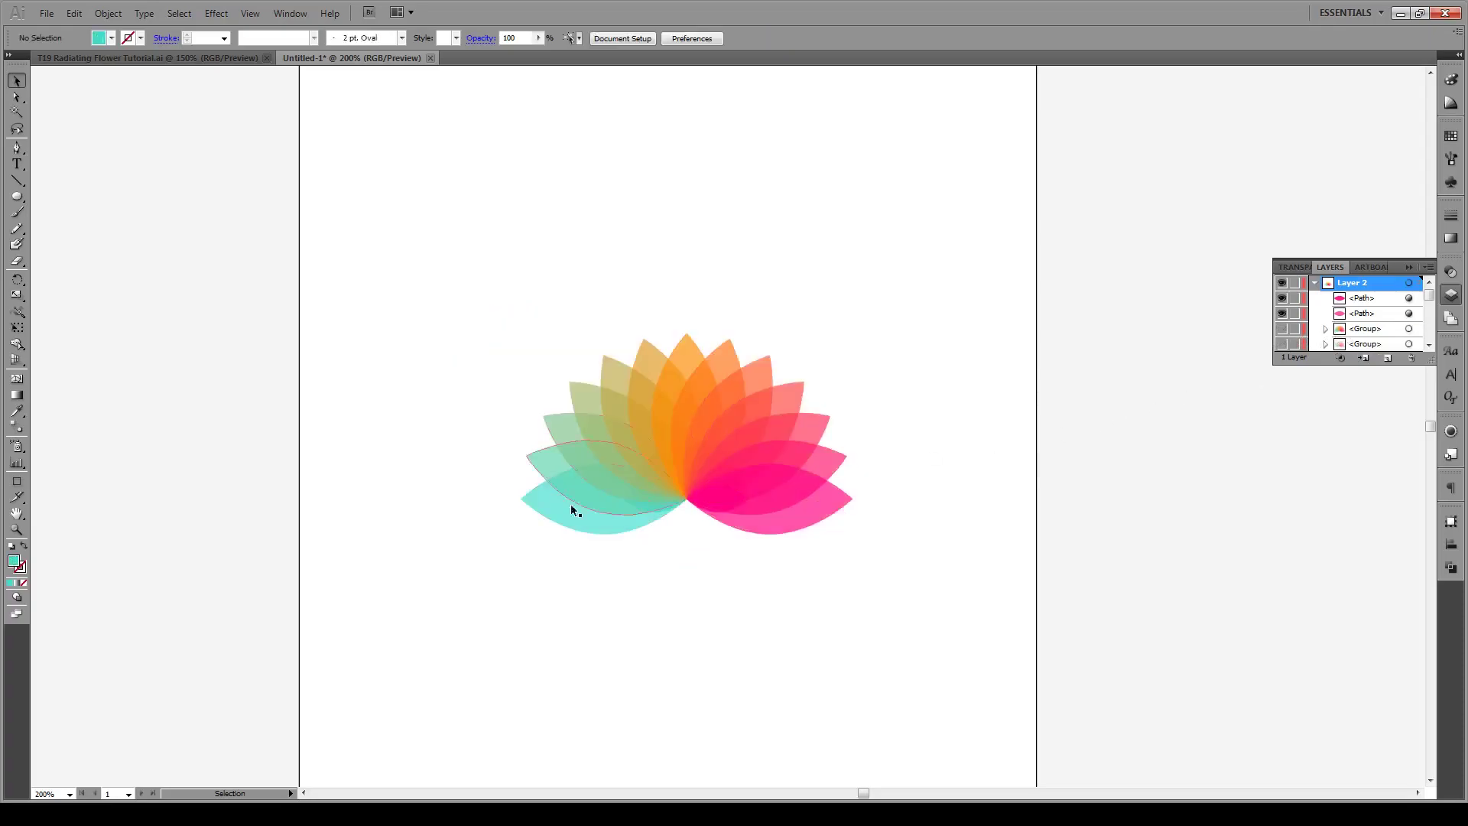
- Group the following ring's thirteen petals and hide that group as well
left_click(558, 516, "shift")
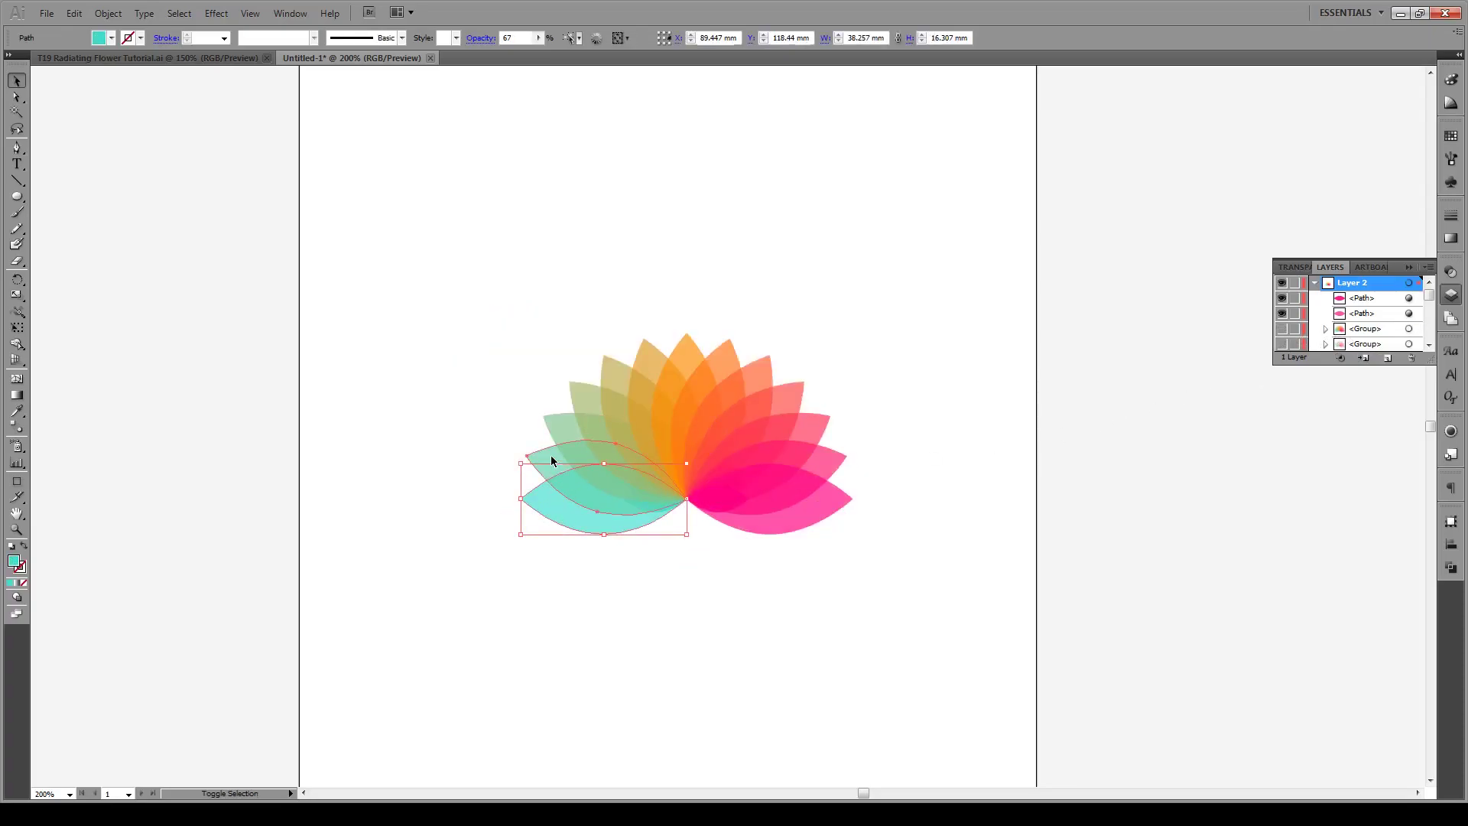
left_click(552, 460, "shift")
left_click(569, 416, "shift")
left_click(589, 383, "shift")
left_click(609, 373, "shift")
left_click(639, 354, "shift")
left_click(681, 344, "shift")
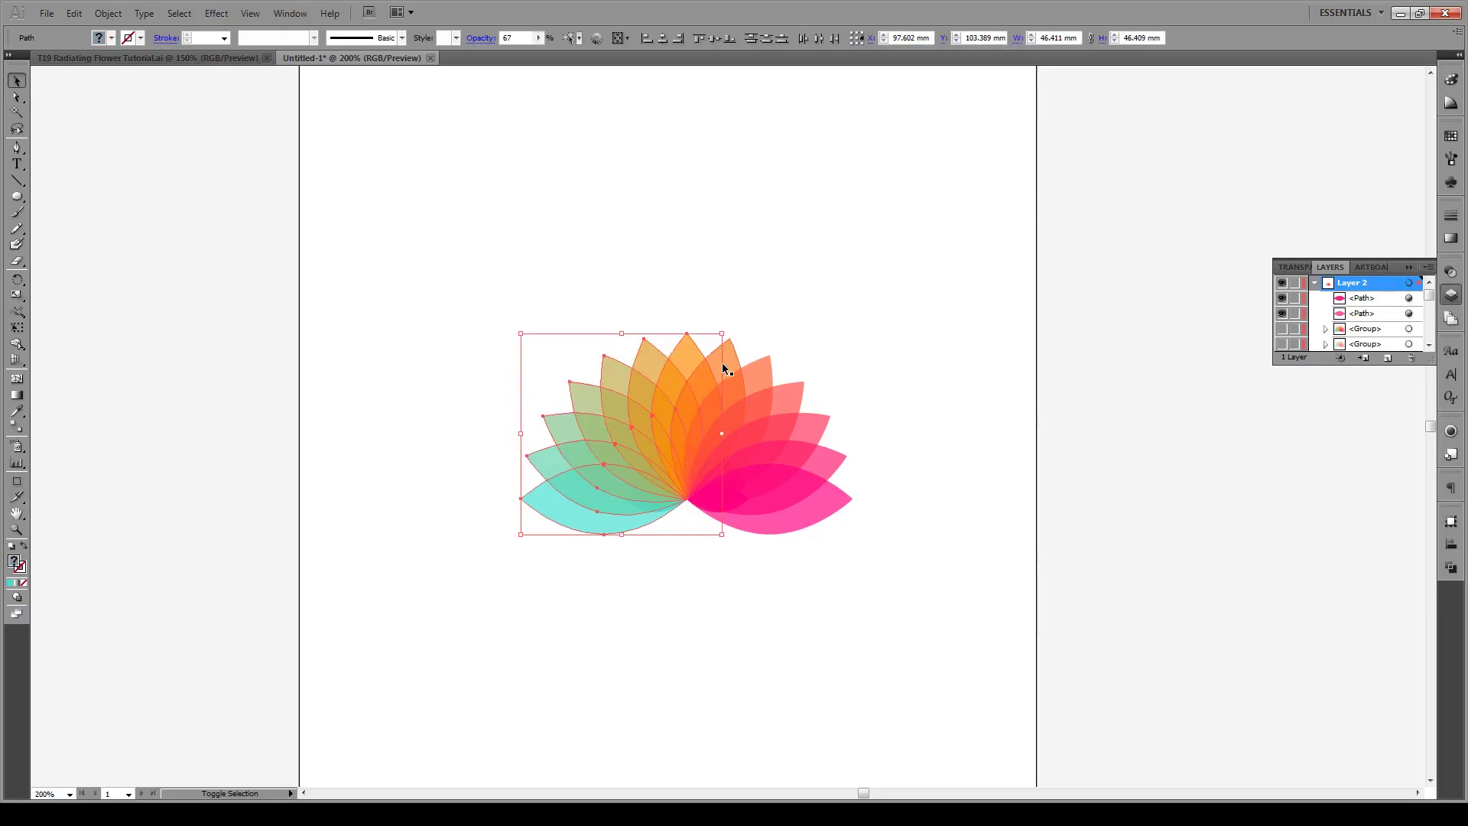
left_click(724, 369, "shift")
left_click(753, 374, "shift")
left_click(798, 403, "shift")
left_click(816, 431, "shift")
left_click(819, 474, "shift")
left_click(822, 504, "shift")
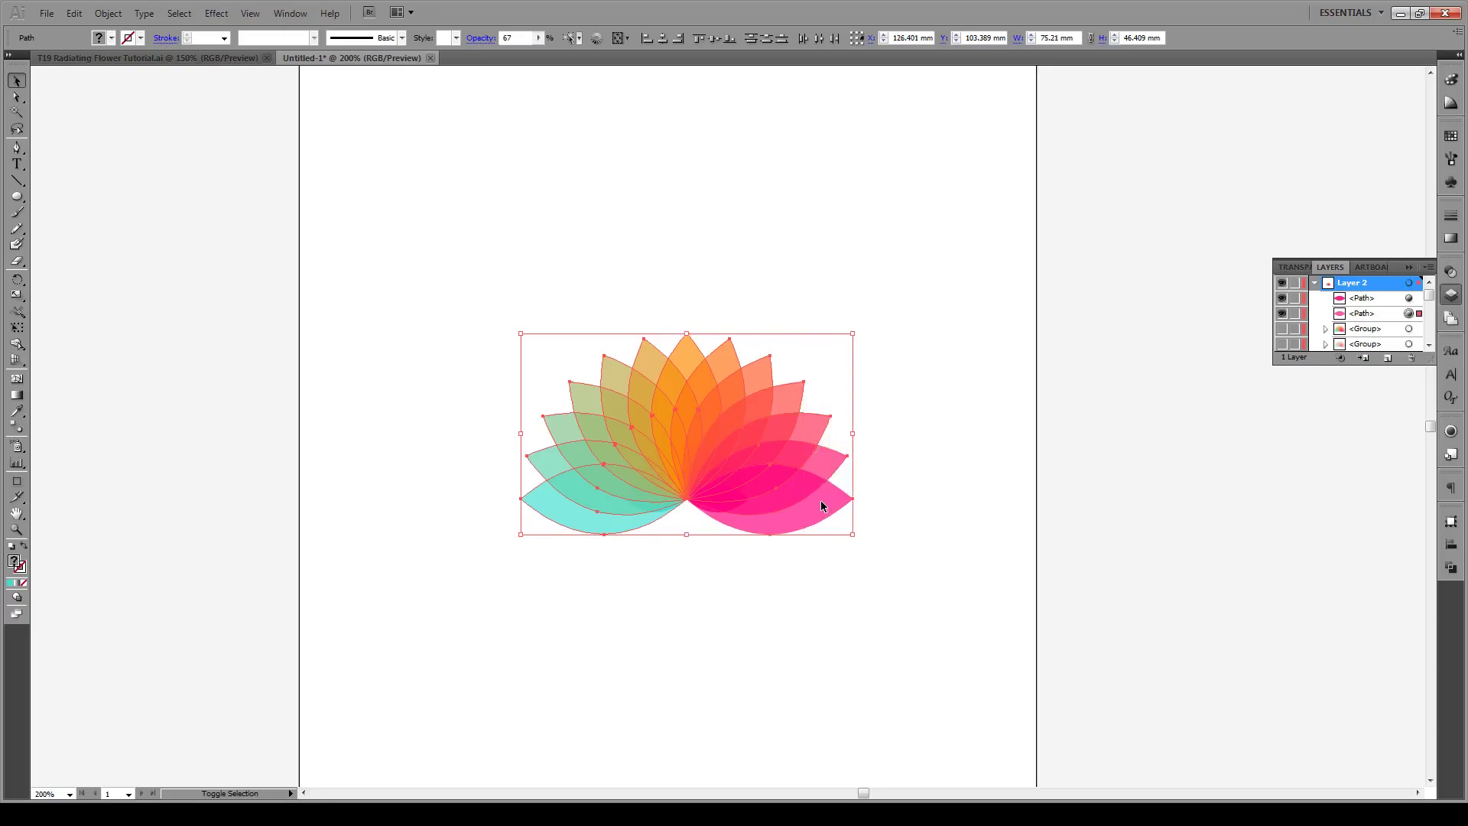
key("ctrl+g")
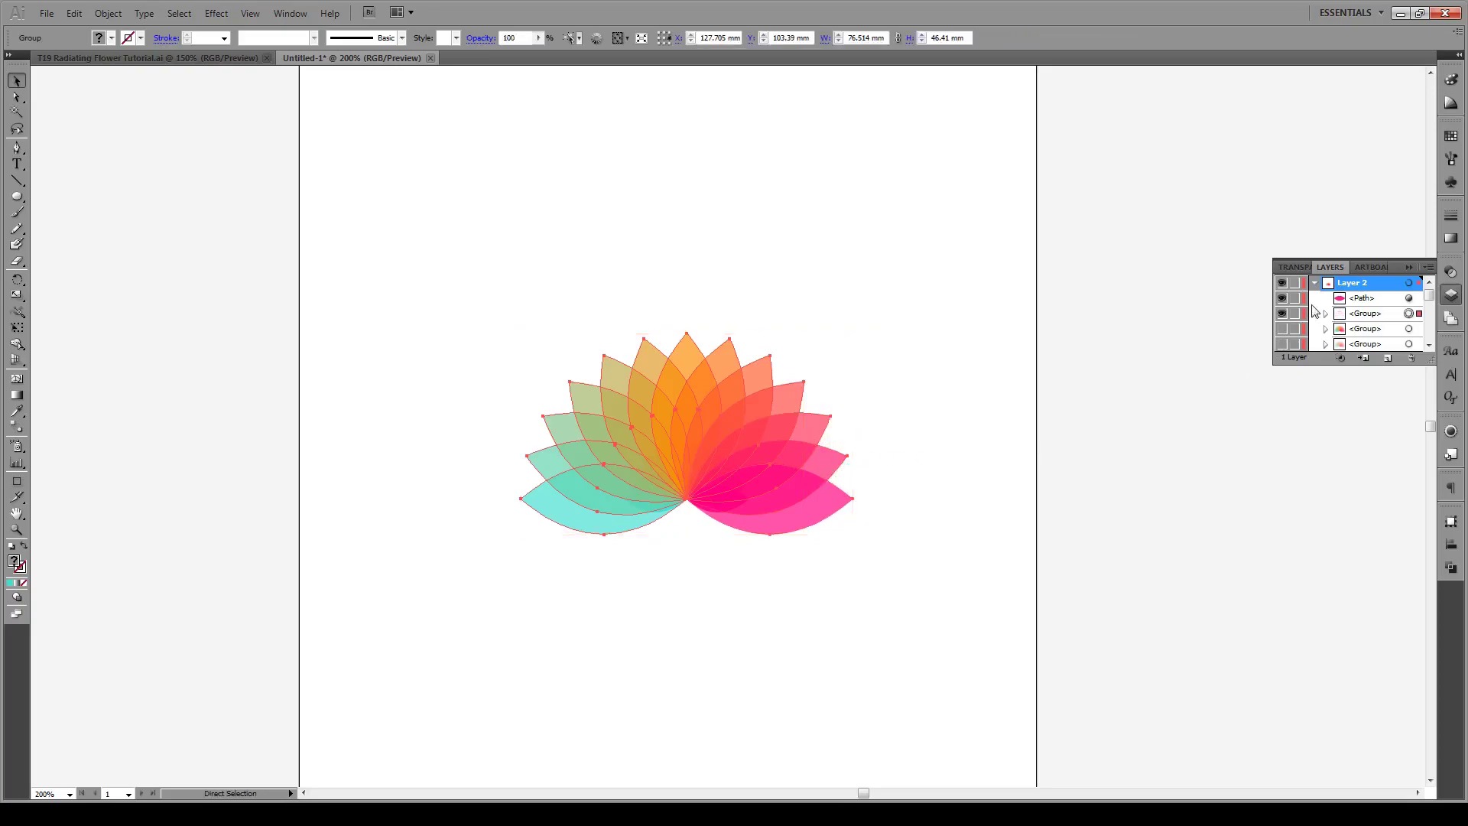
left_click(1283, 313)
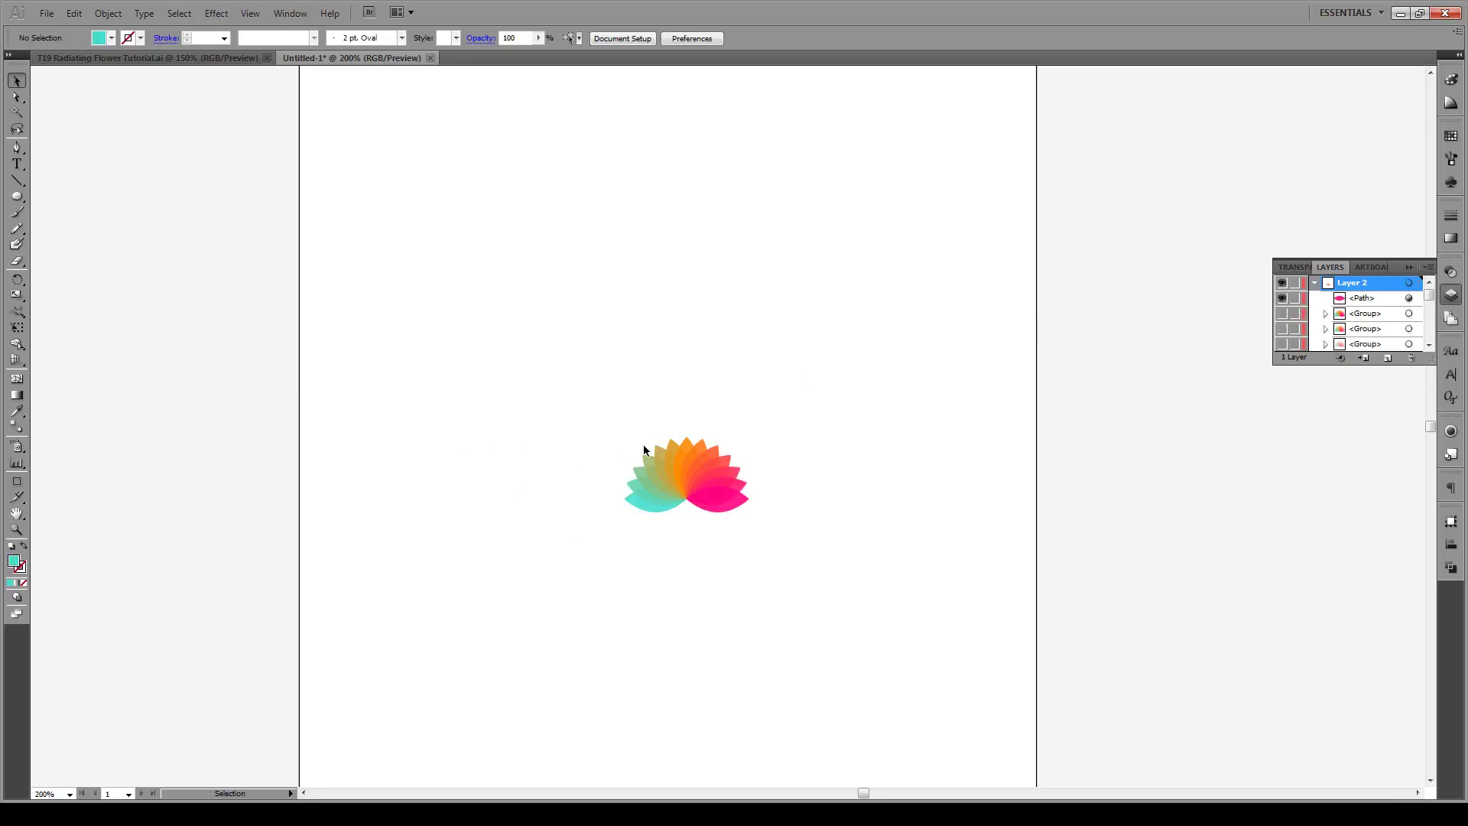
- Group the small central flower's petals and make the three hidden petal rings visible again
key("ctrl+a")
key("ctrl+g")
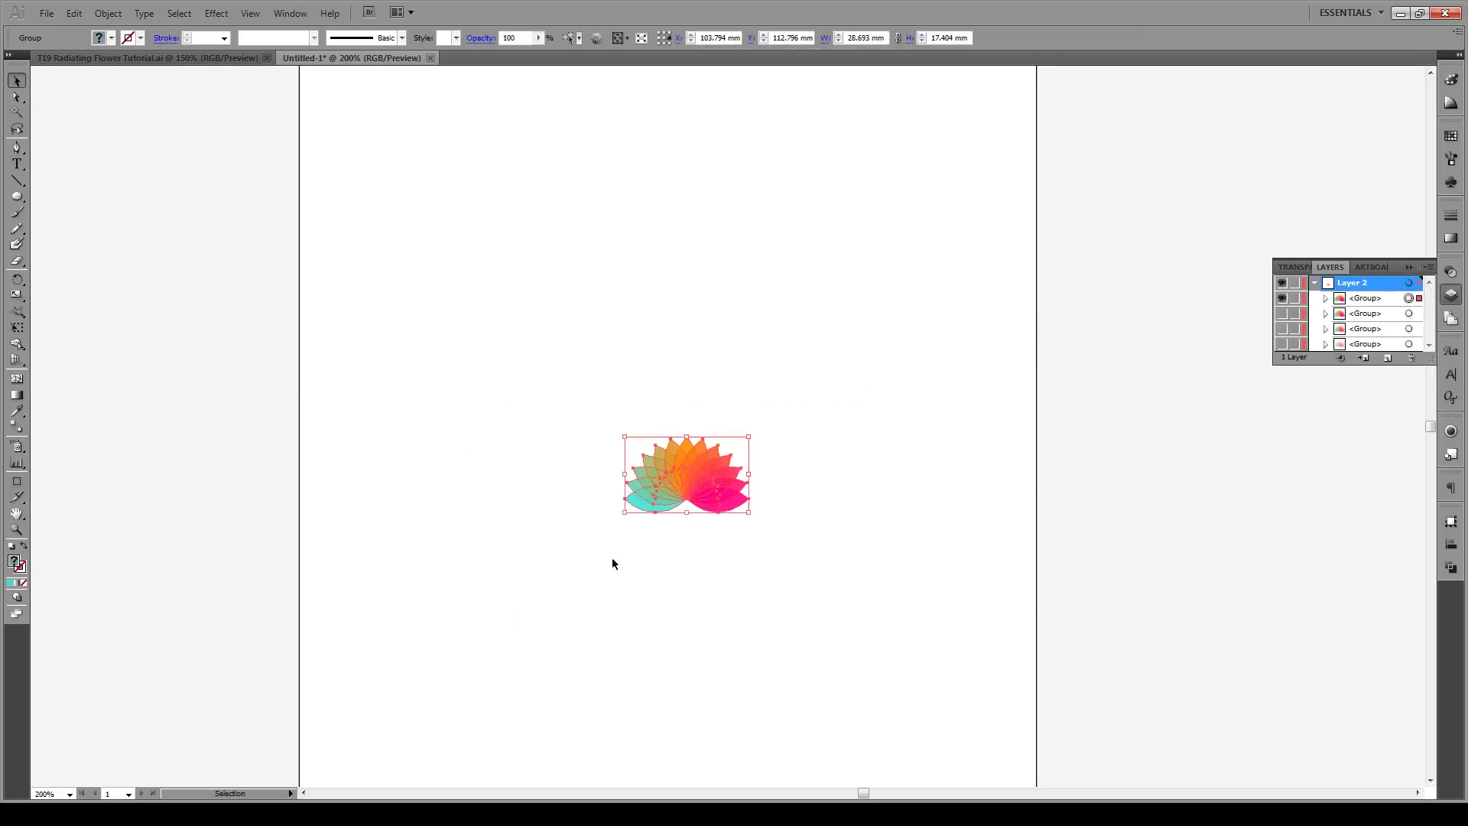
left_click(1281, 315)
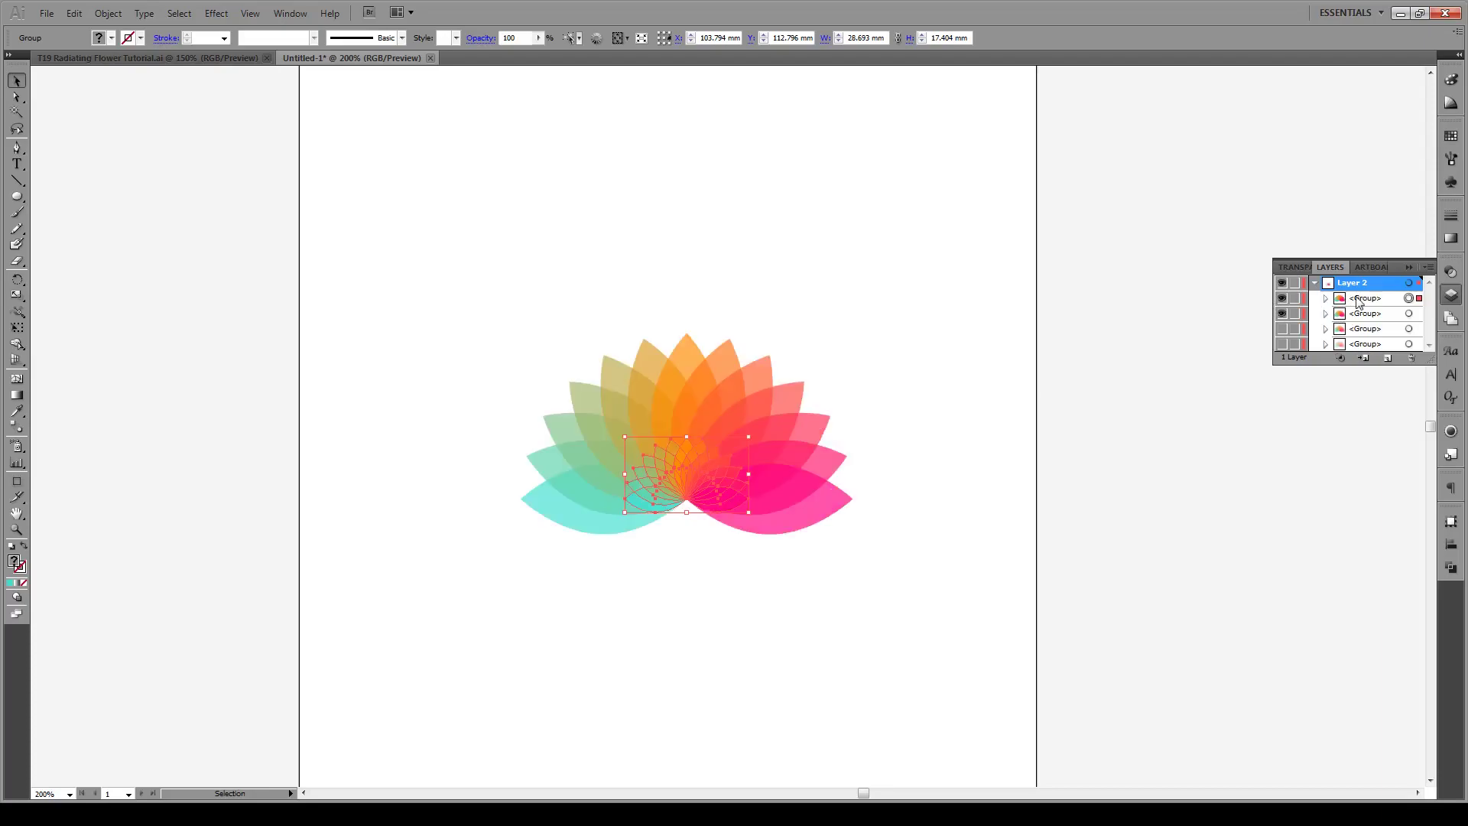
left_click(1282, 330)
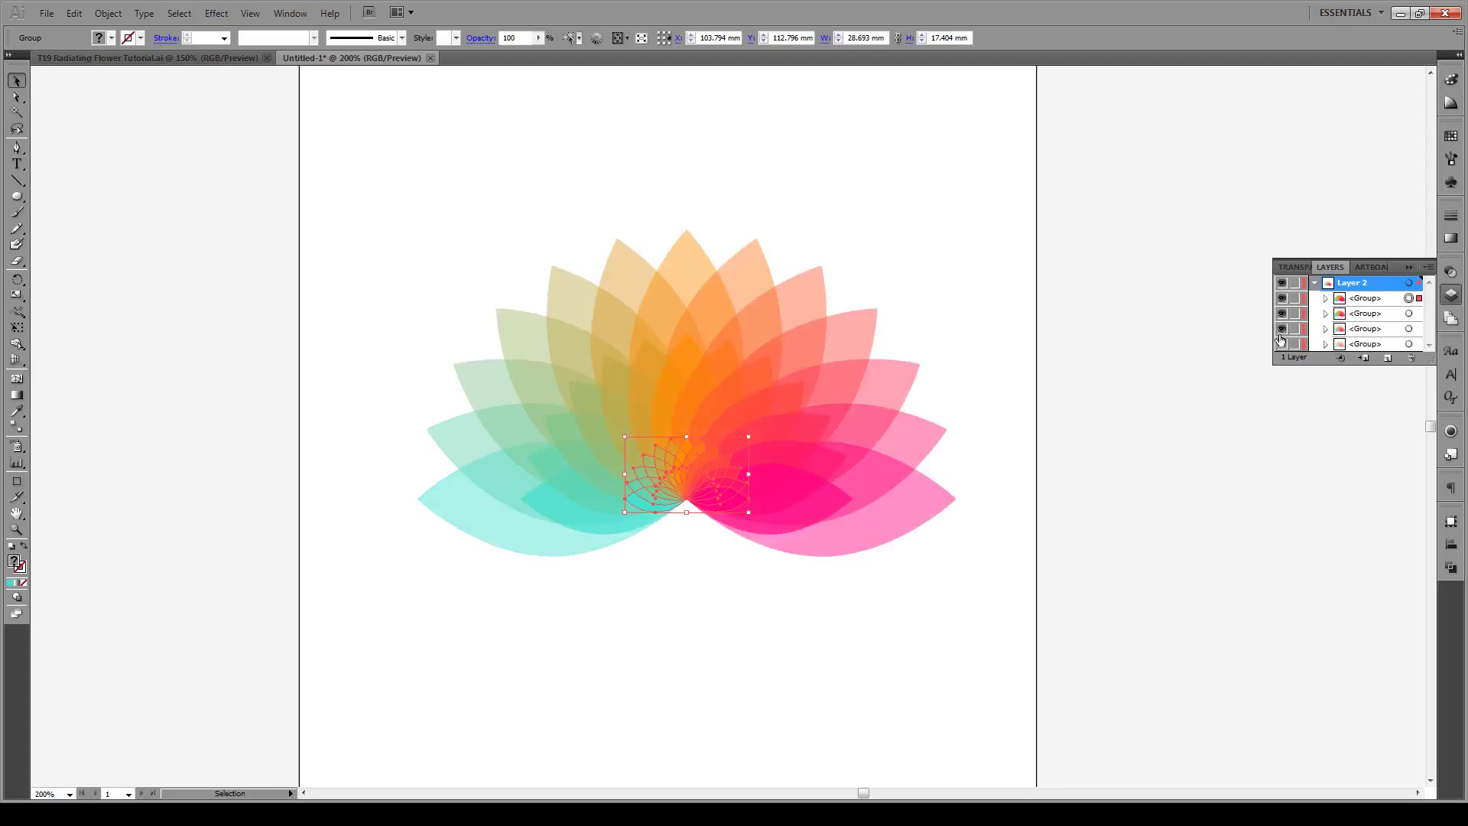
left_click(1282, 343)
- Give the small central flower group a 1 pt outline weight
left_click(821, 670)
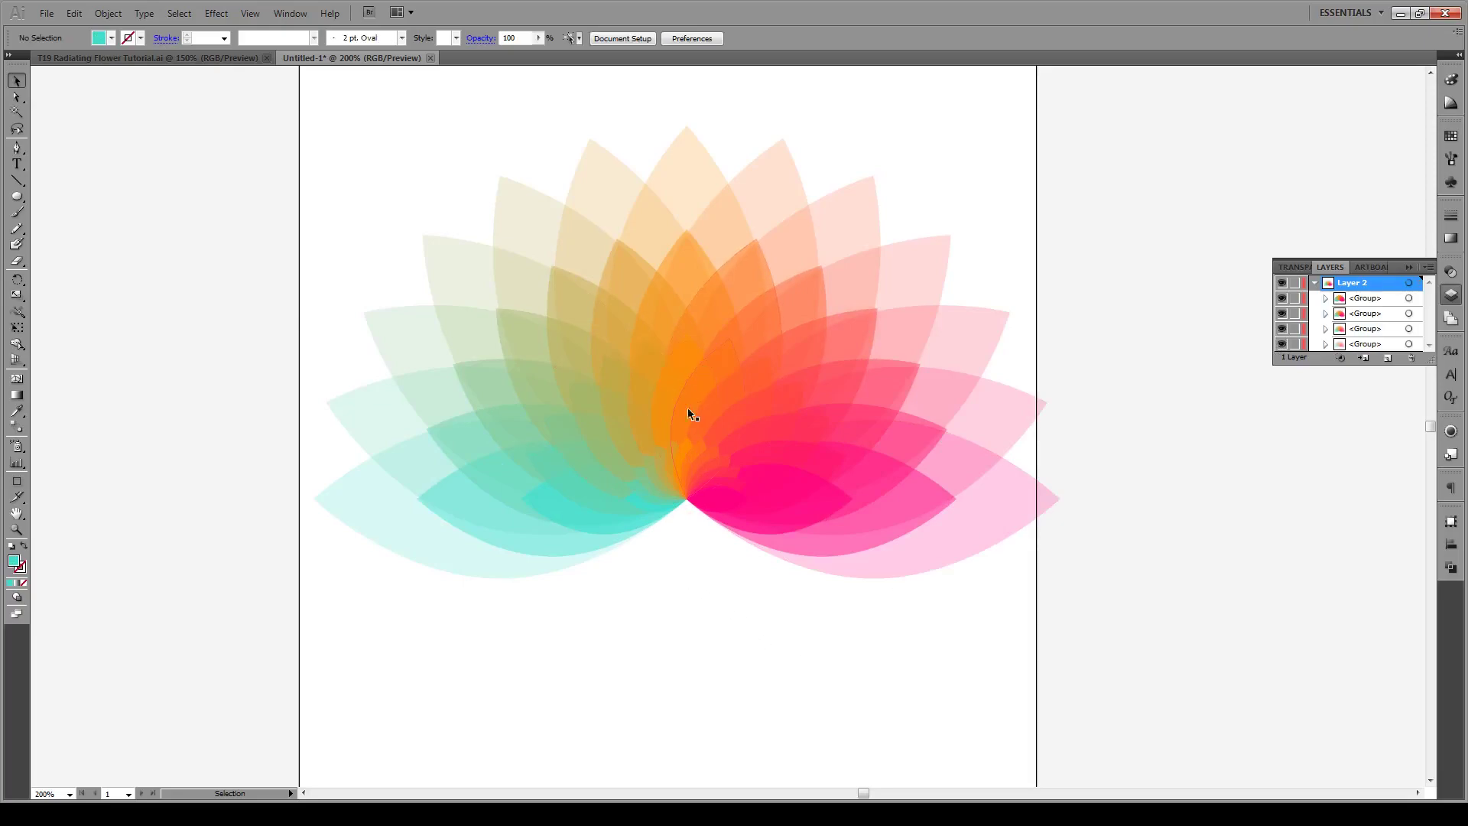
left_click(670, 486)
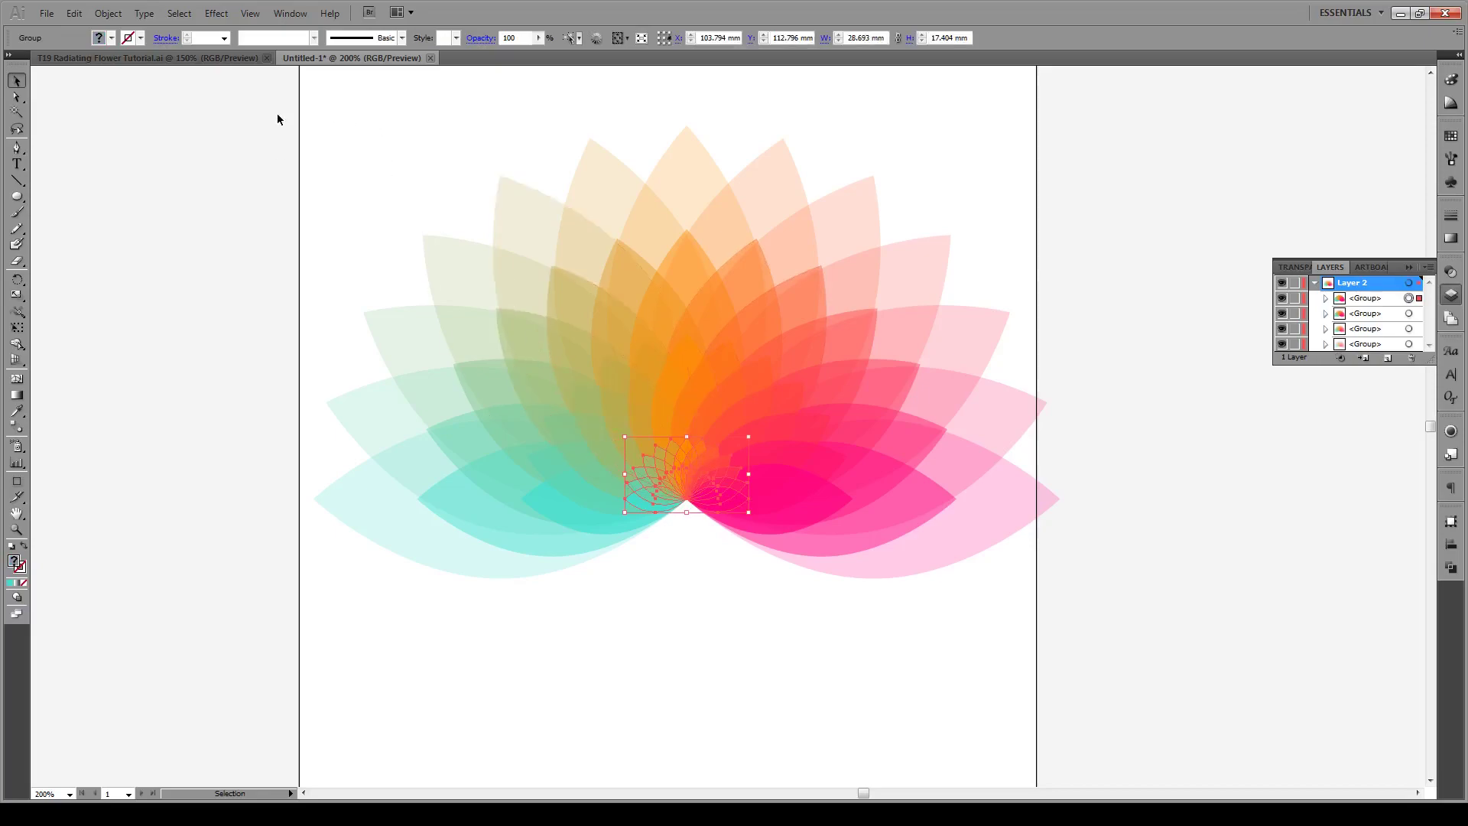
left_click(210, 37)
type("1")
key("Return")
- Apply a 0.5 pt outline weight to the second petal ring
left_click(125, 107)
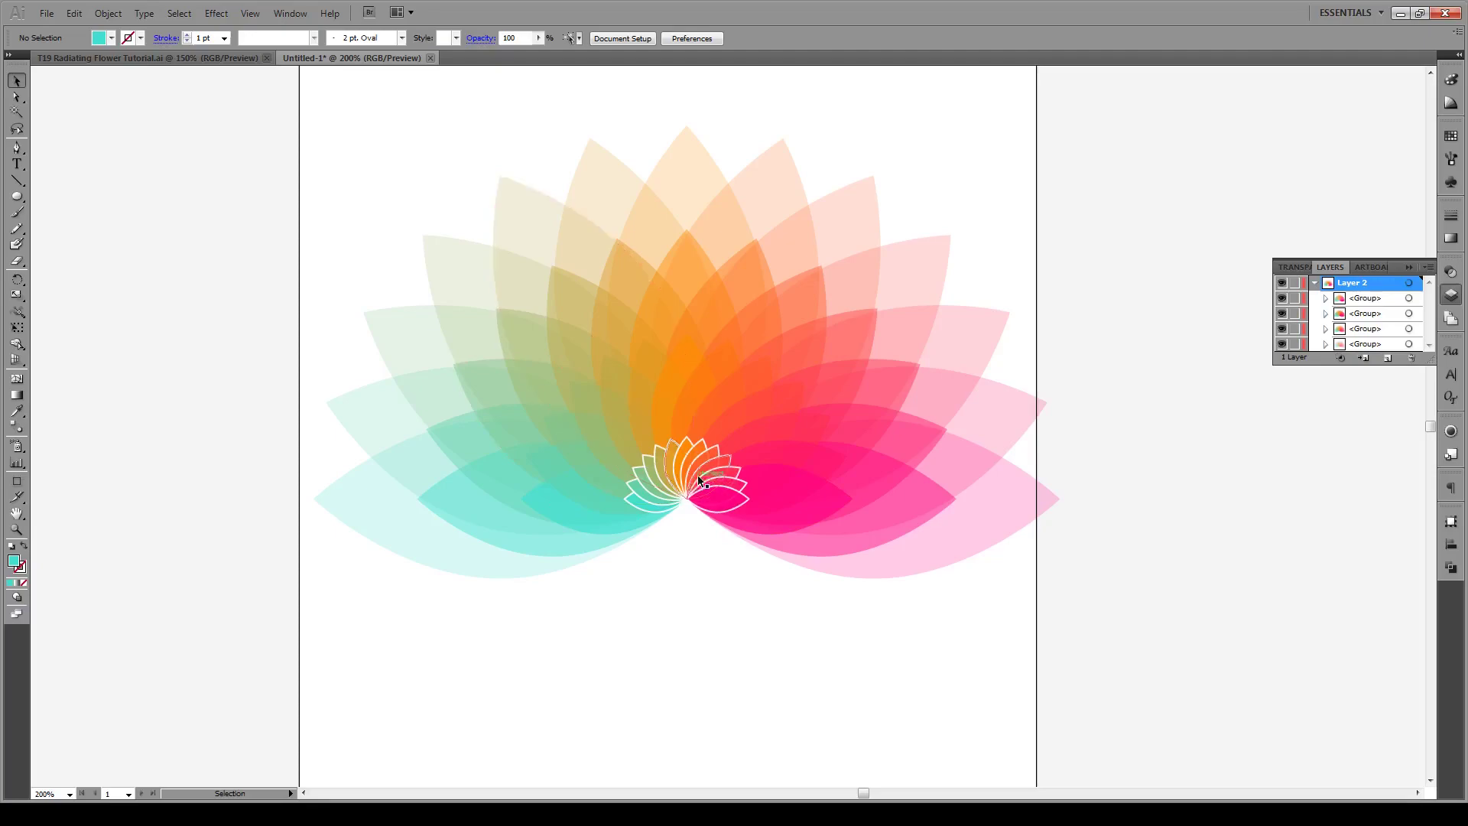
left_click(669, 473)
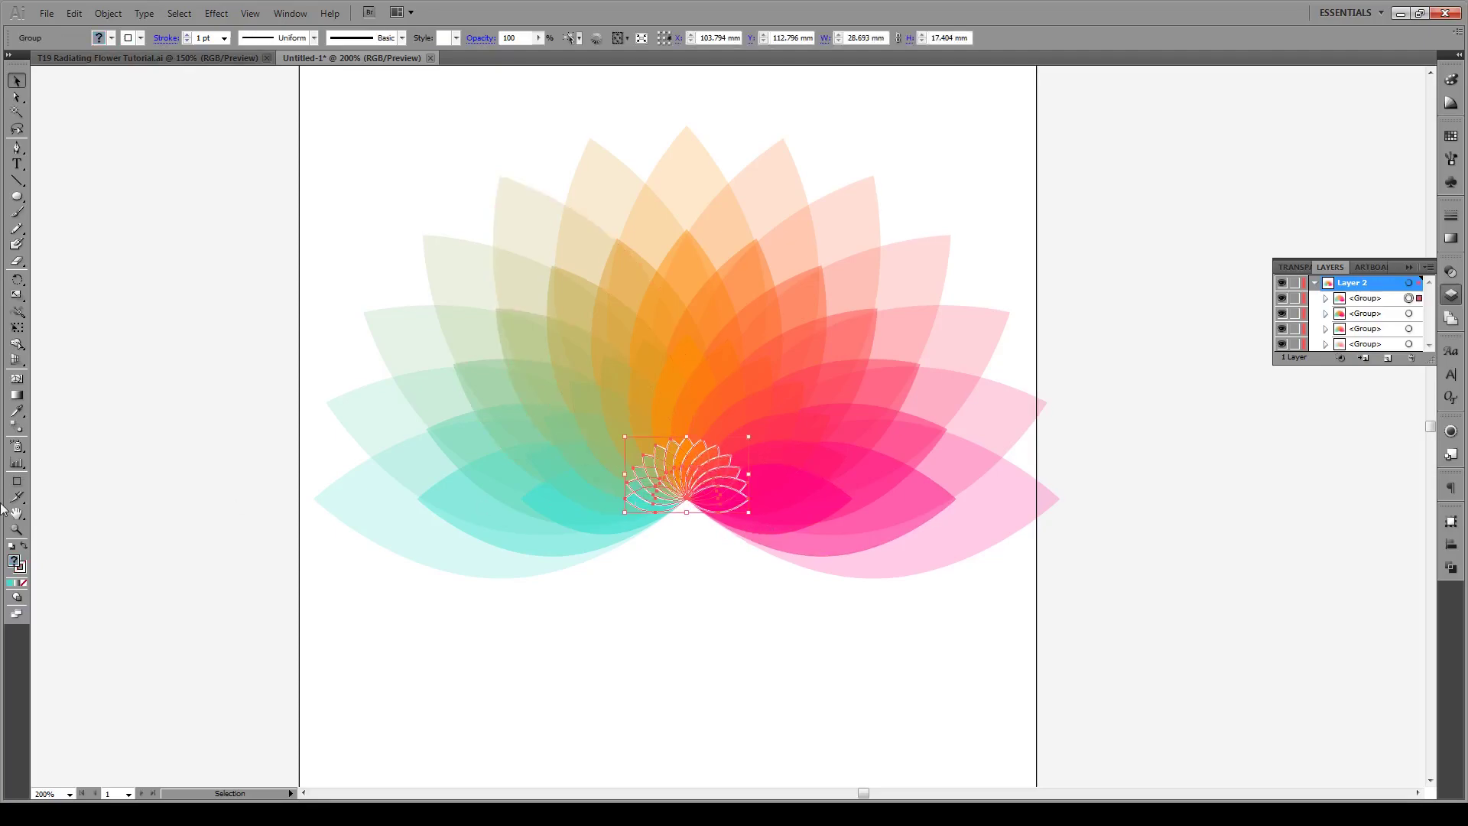
left_click(14, 558)
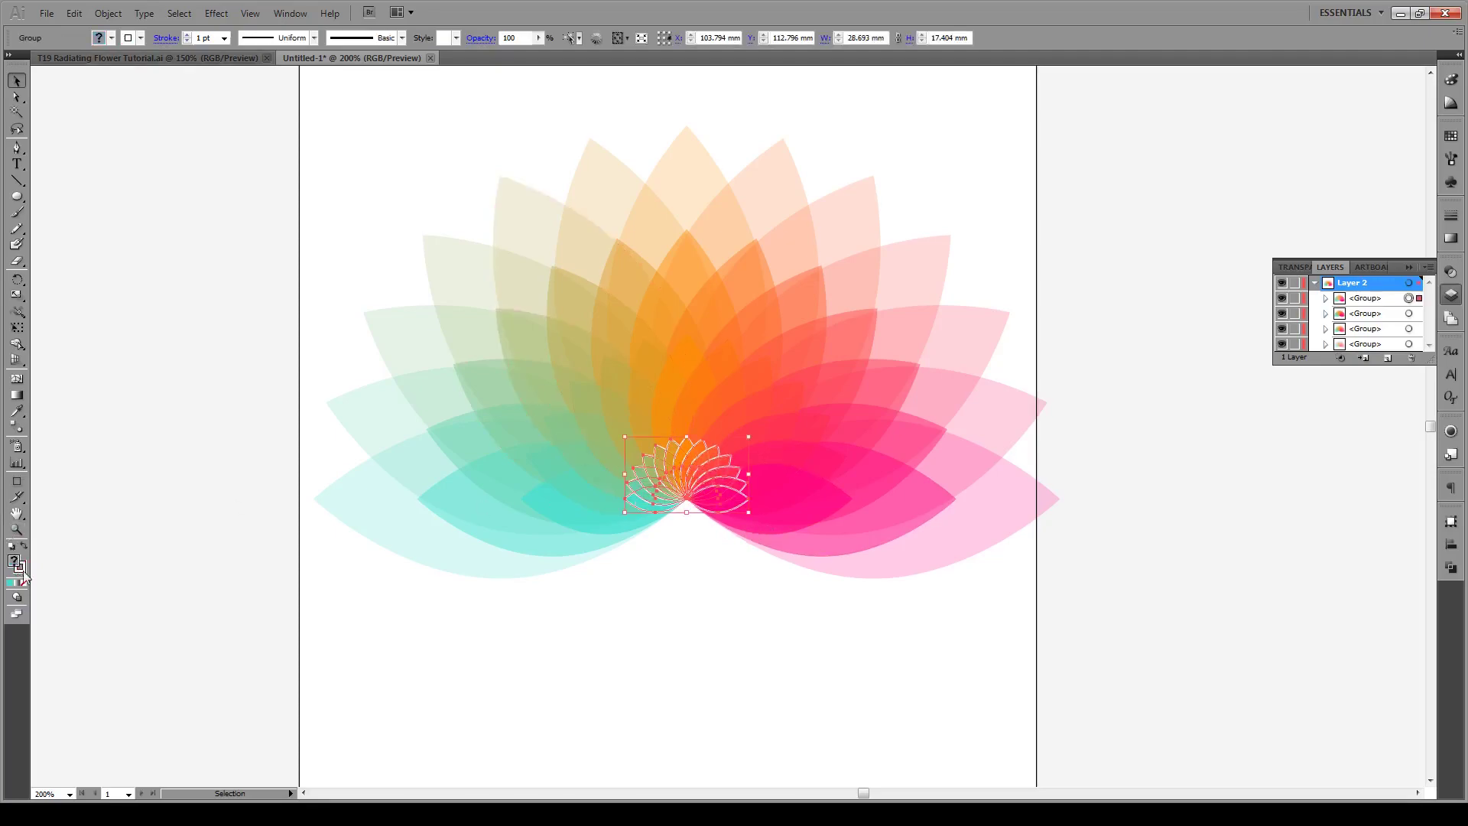
left_click(732, 663)
left_click(662, 411)
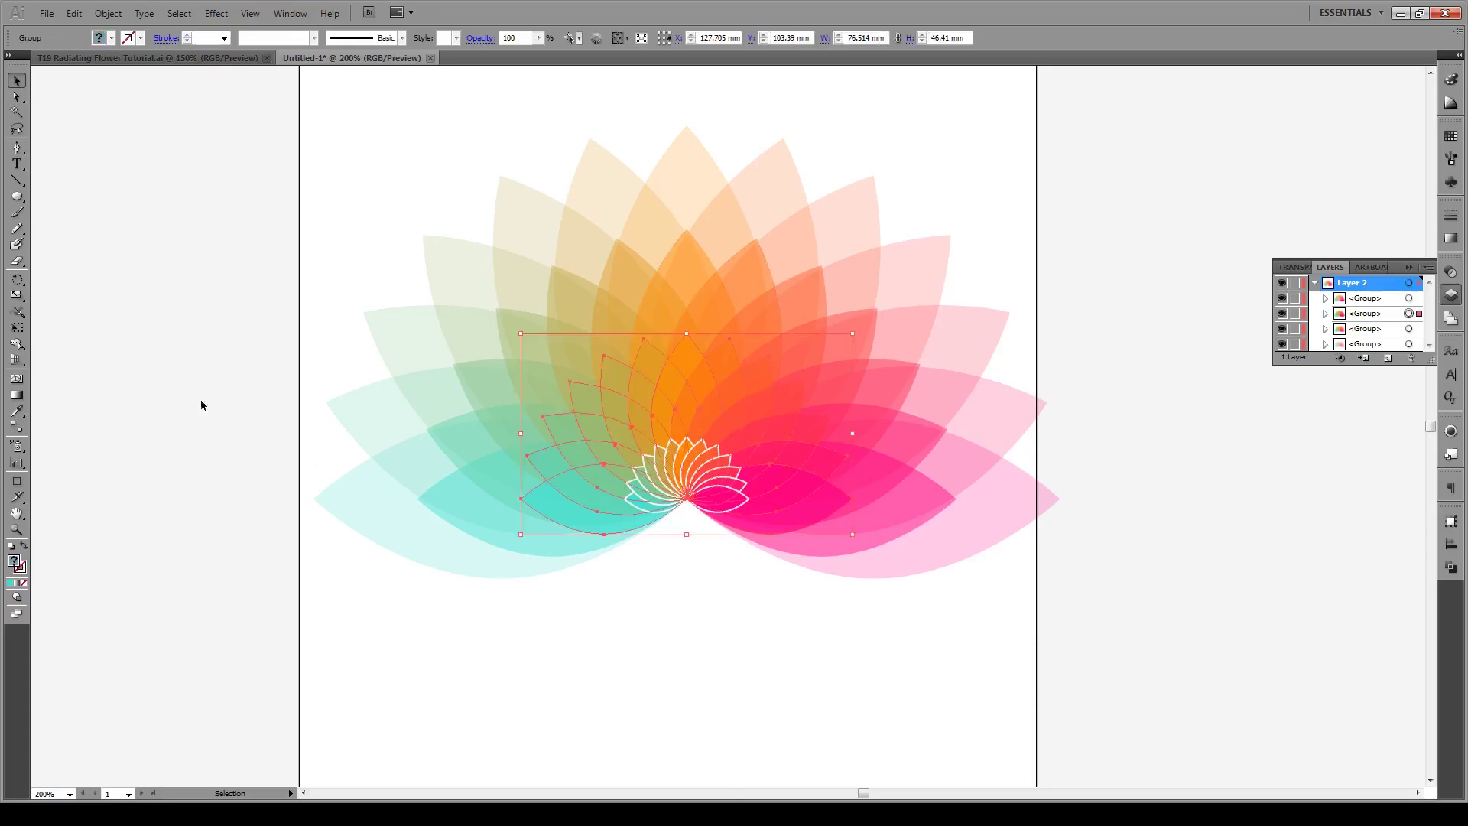
left_click(224, 38)
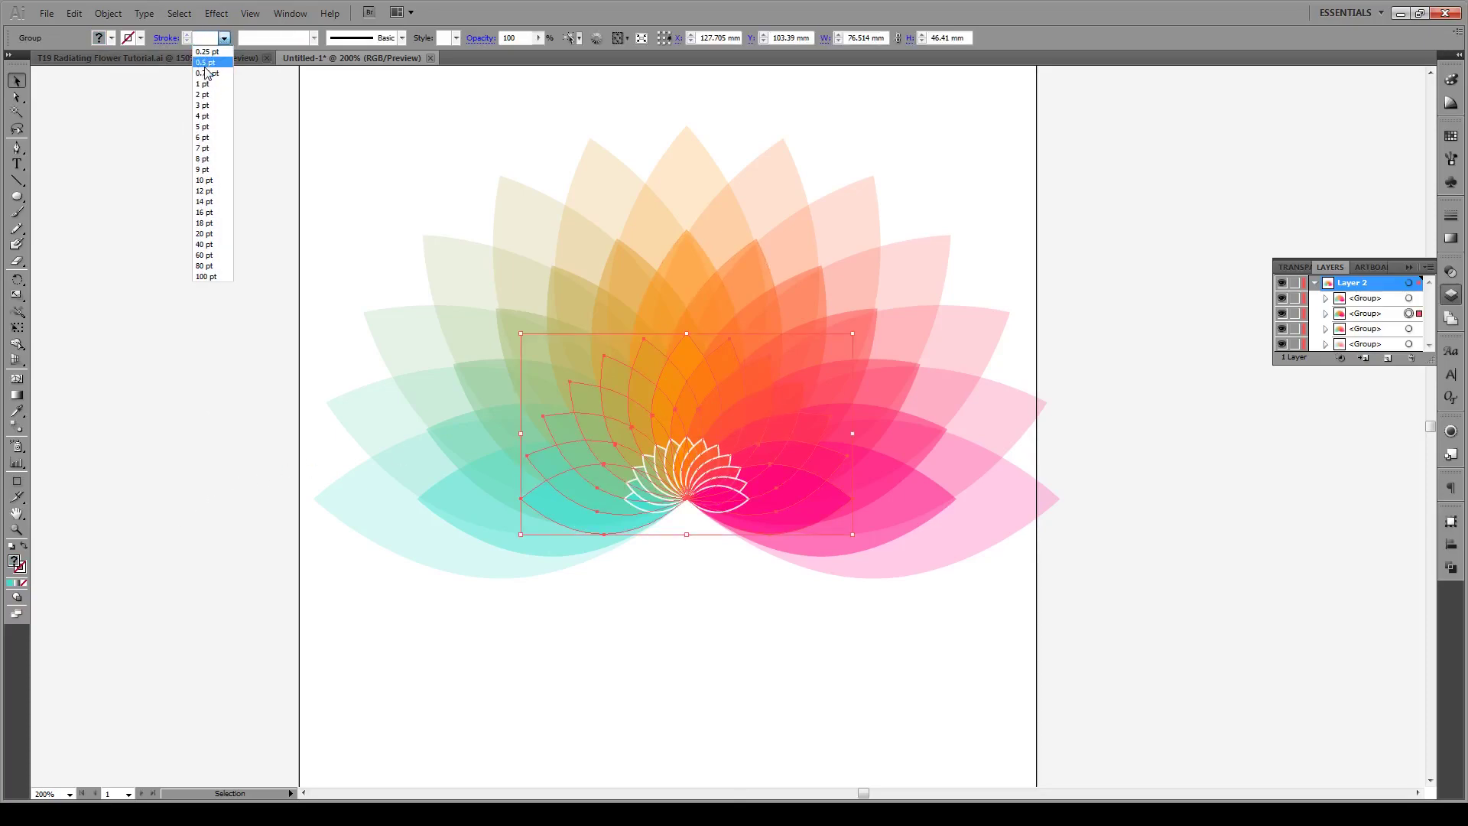
left_click(204, 62)
left_click(688, 631)
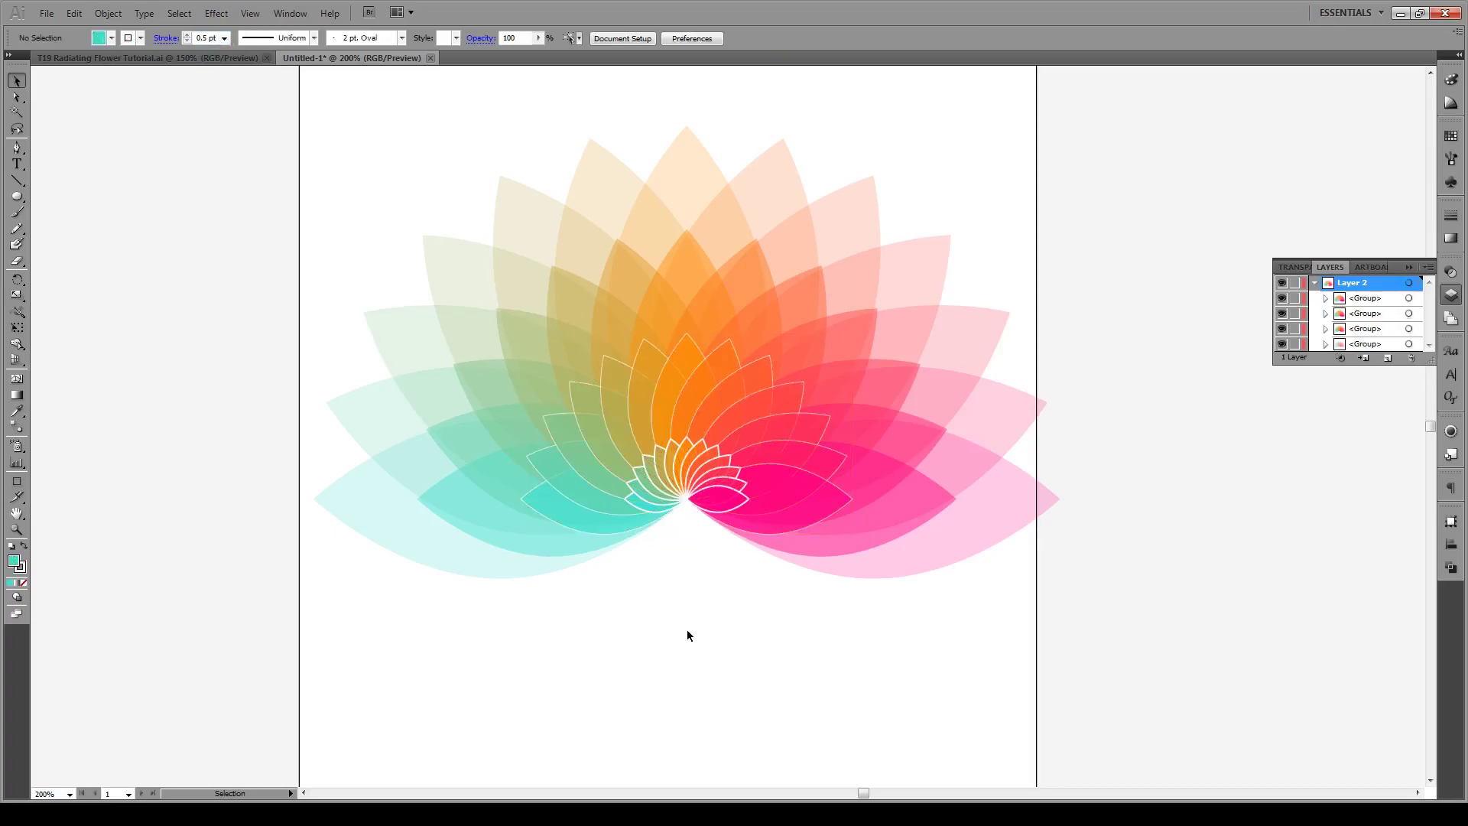
- Apply a 0.25 pt outline weight to the third, larger petal ring
left_click(682, 271)
left_click(224, 38)
left_click(227, 52)
left_click(746, 749)
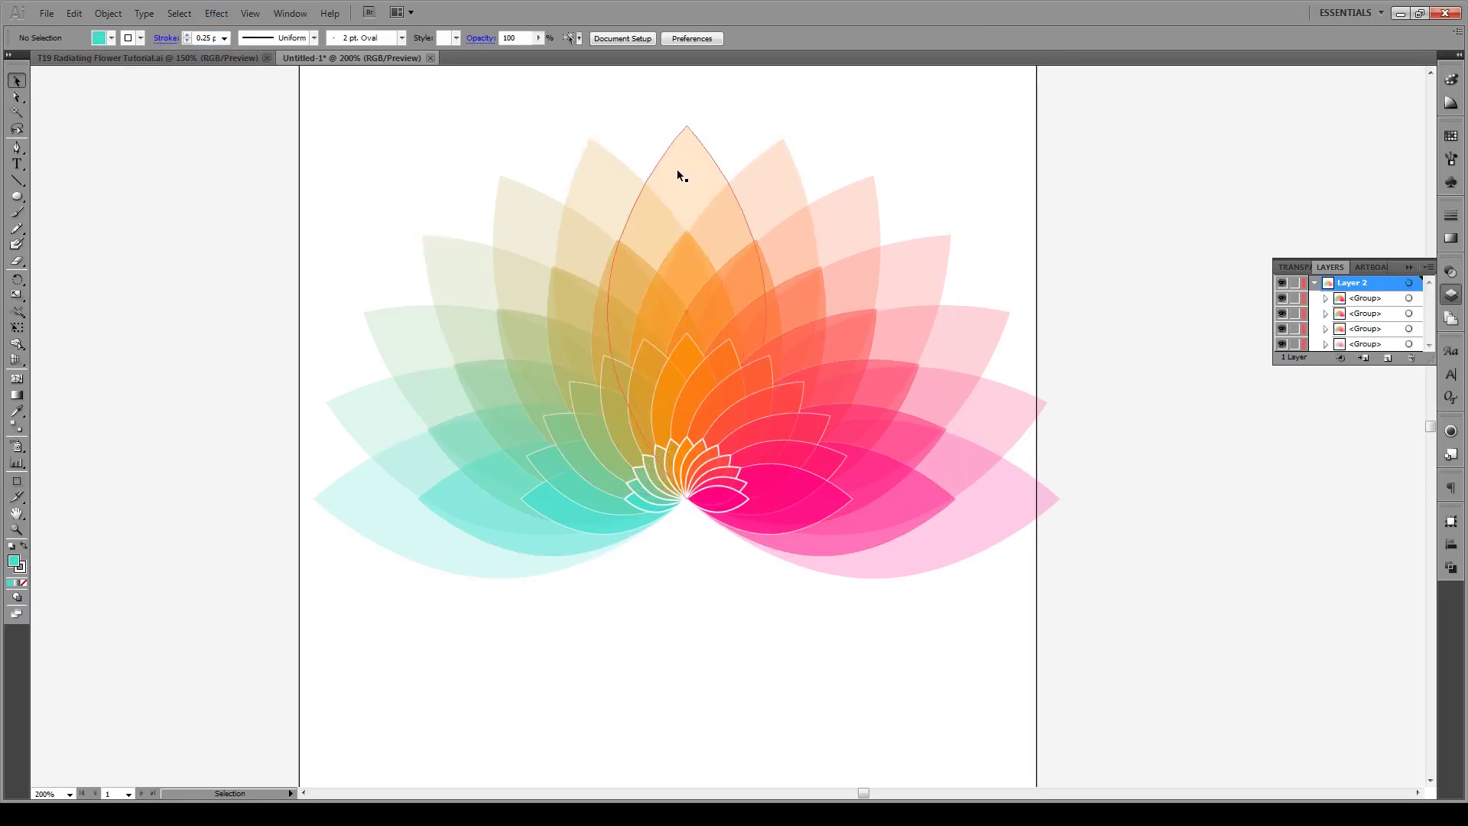
- Draw a roughly 123 × 62 mm rectangle across the lotus's lower centre with fill set to None
mouse_move(17, 196)
left_mouse_down()
mouse_move(34, 215)
mouse_move(38, 198)
left_mouse_up()
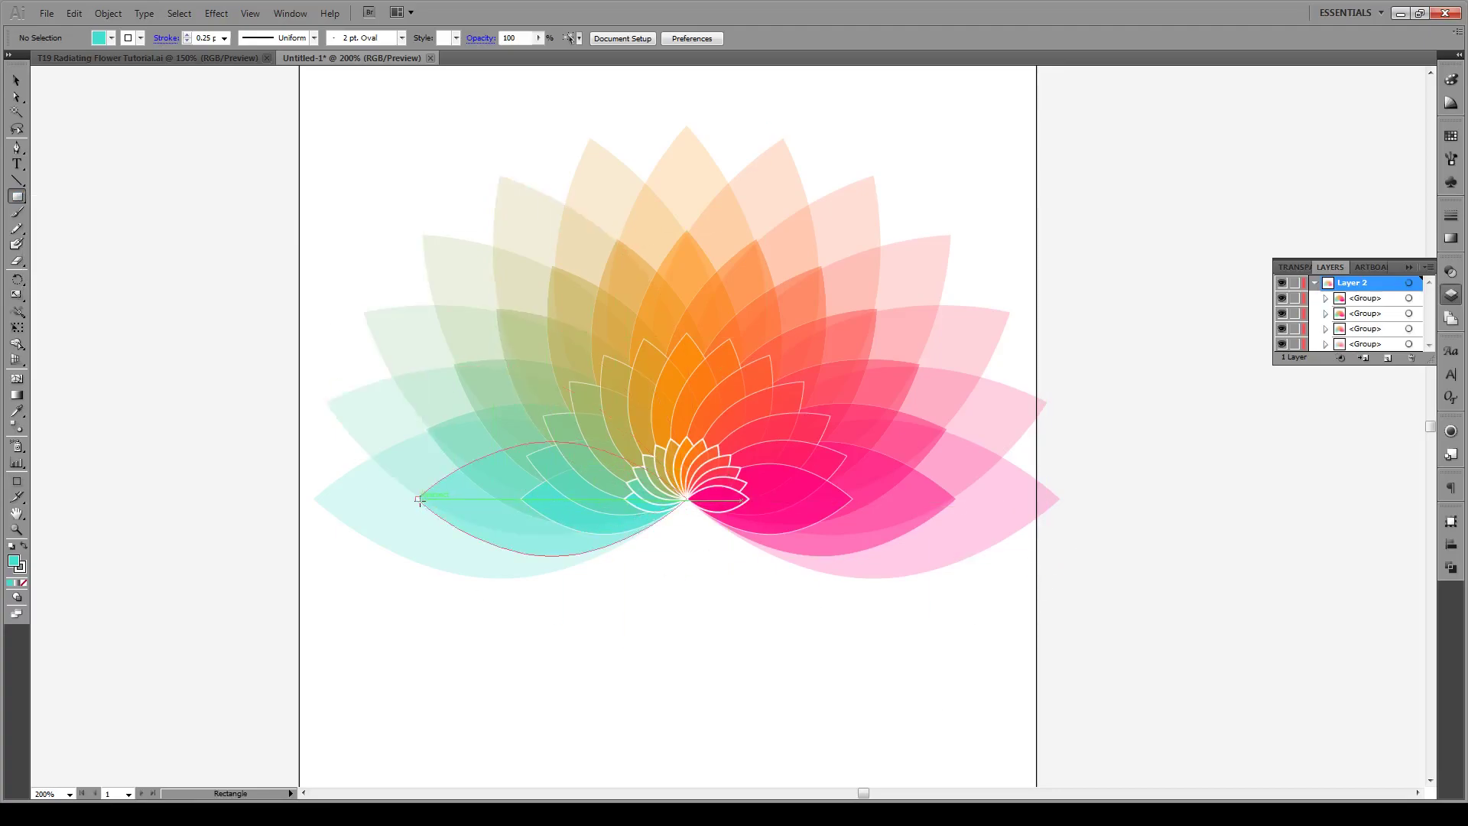
left_click_drag(417, 499, 952, 229)
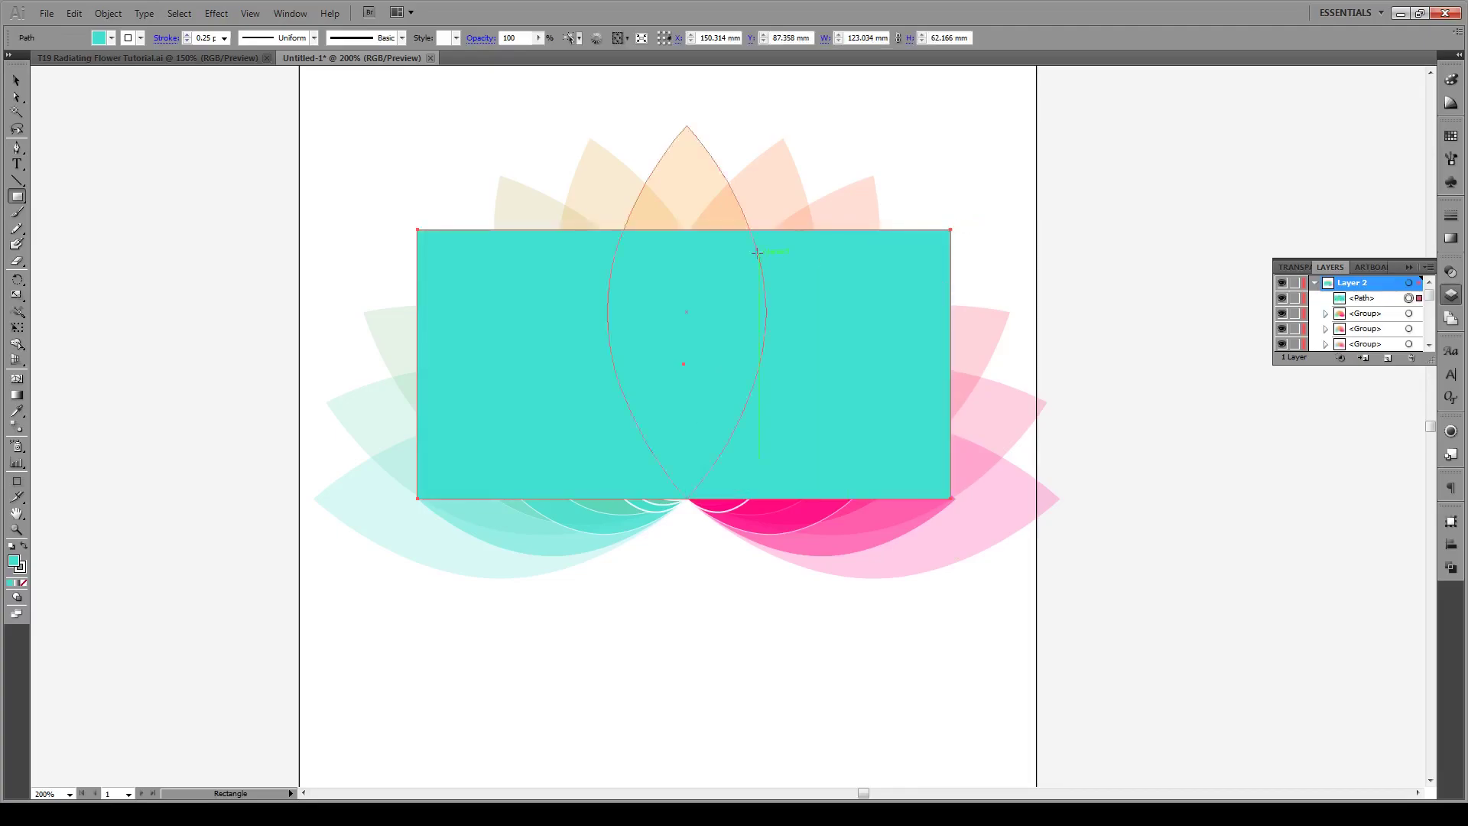
left_click(23, 585)
- Scale the outermost petal group uniformly to 120% around the flower's centre
key("v")
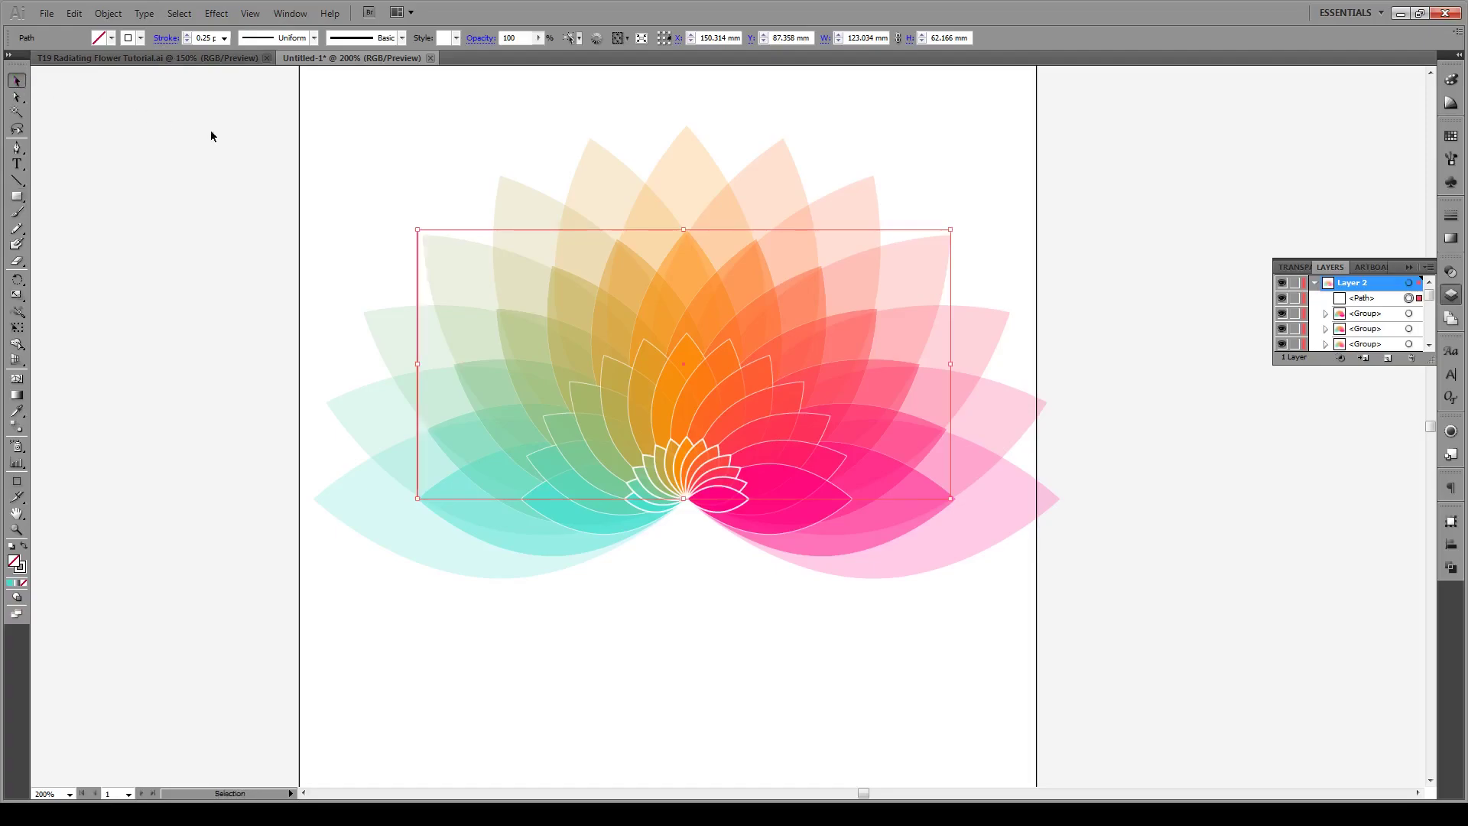
scroll(595, 191, "up", 2)
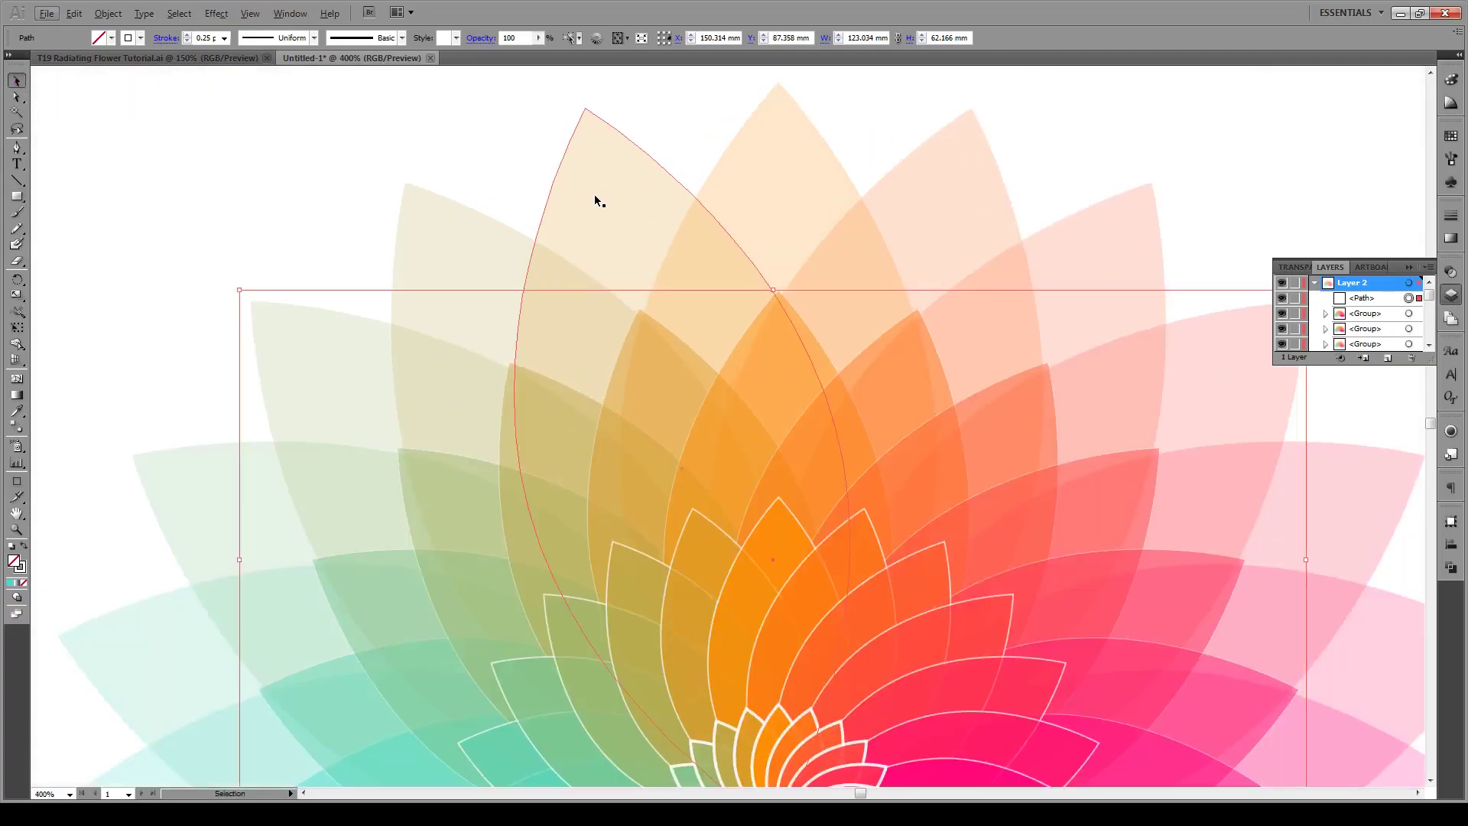
scroll(591, 199, "down", 1)
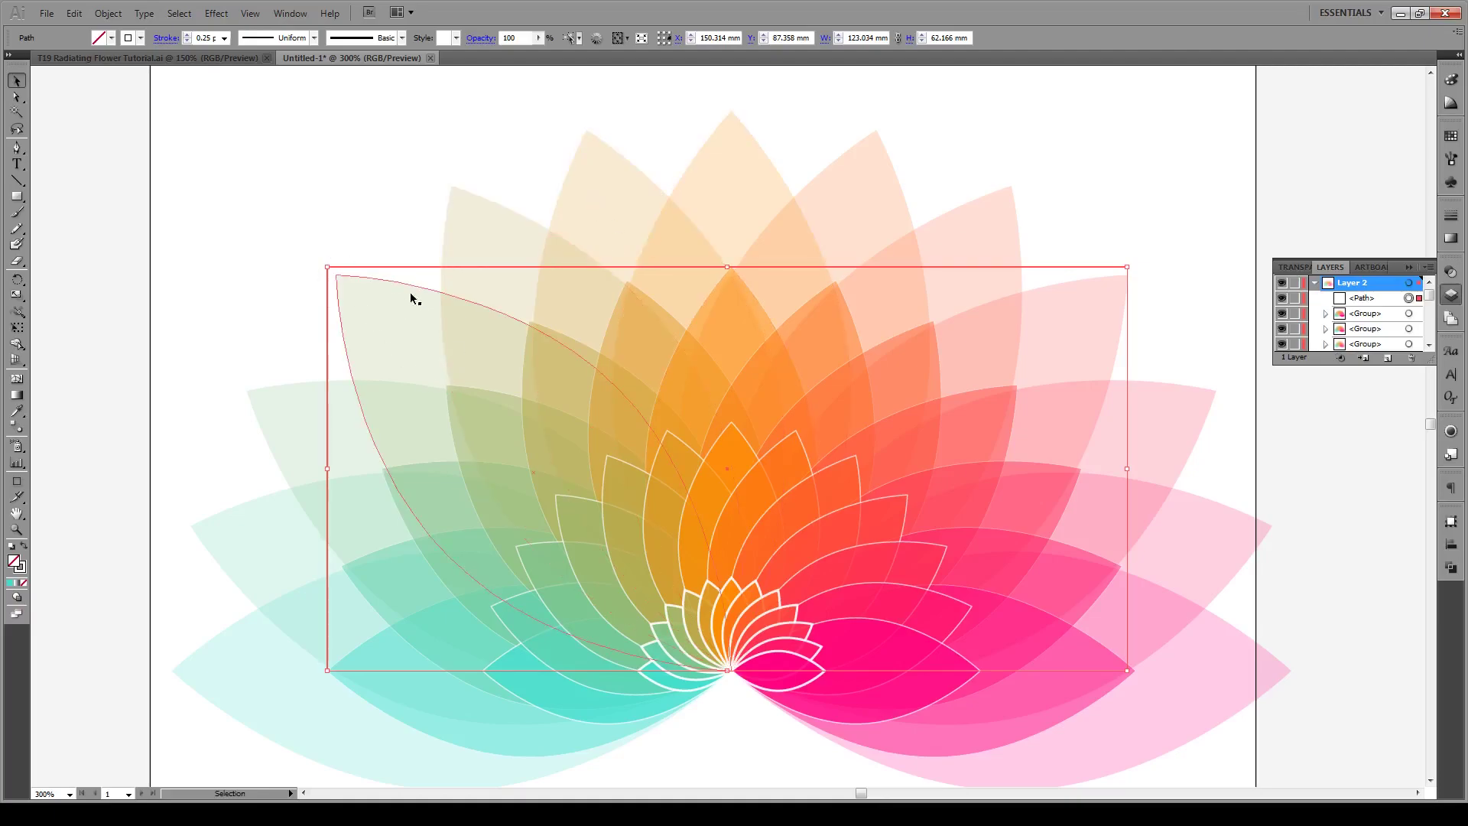
left_click(385, 326)
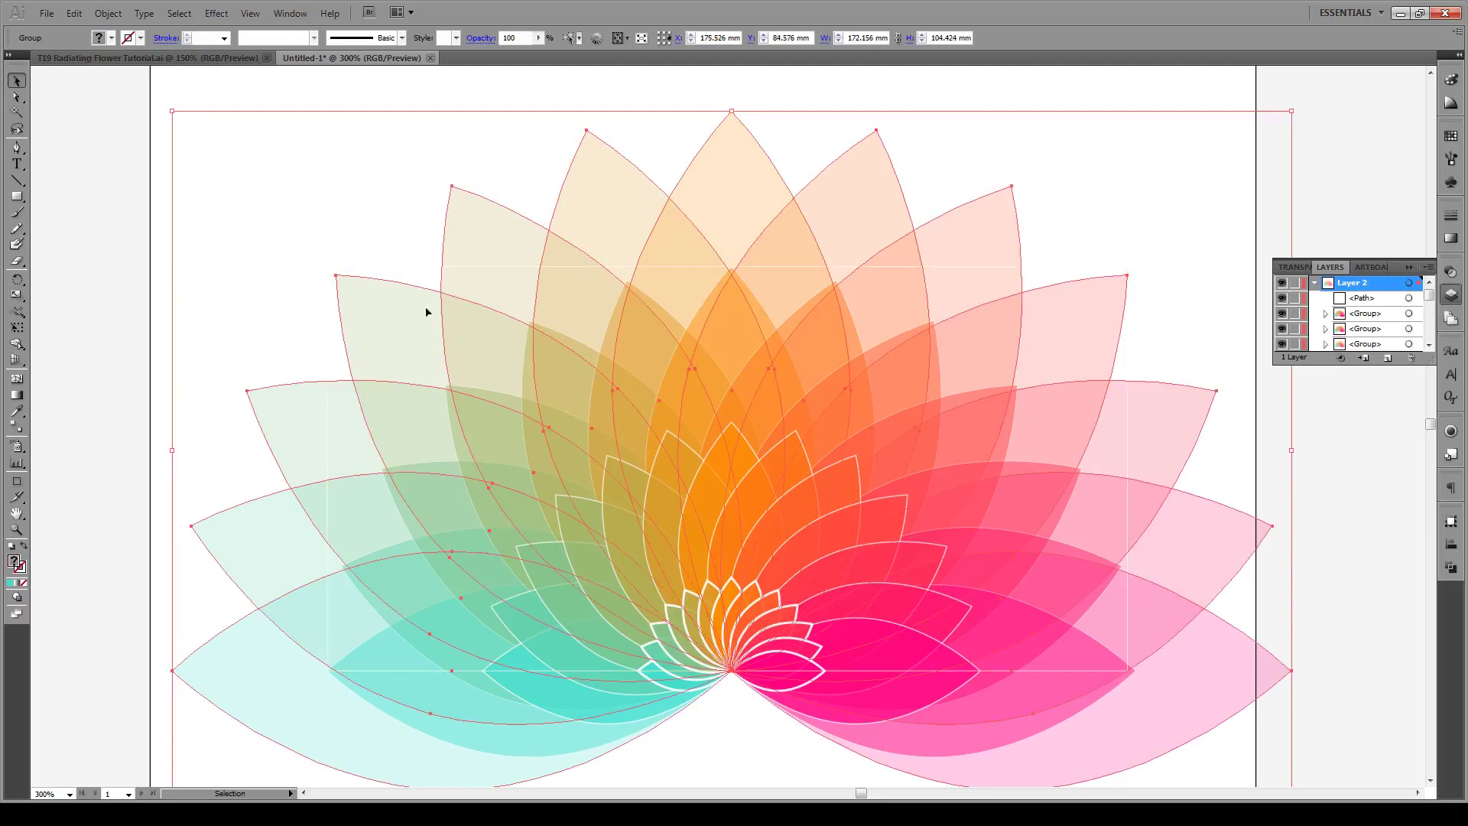
left_click(387, 144)
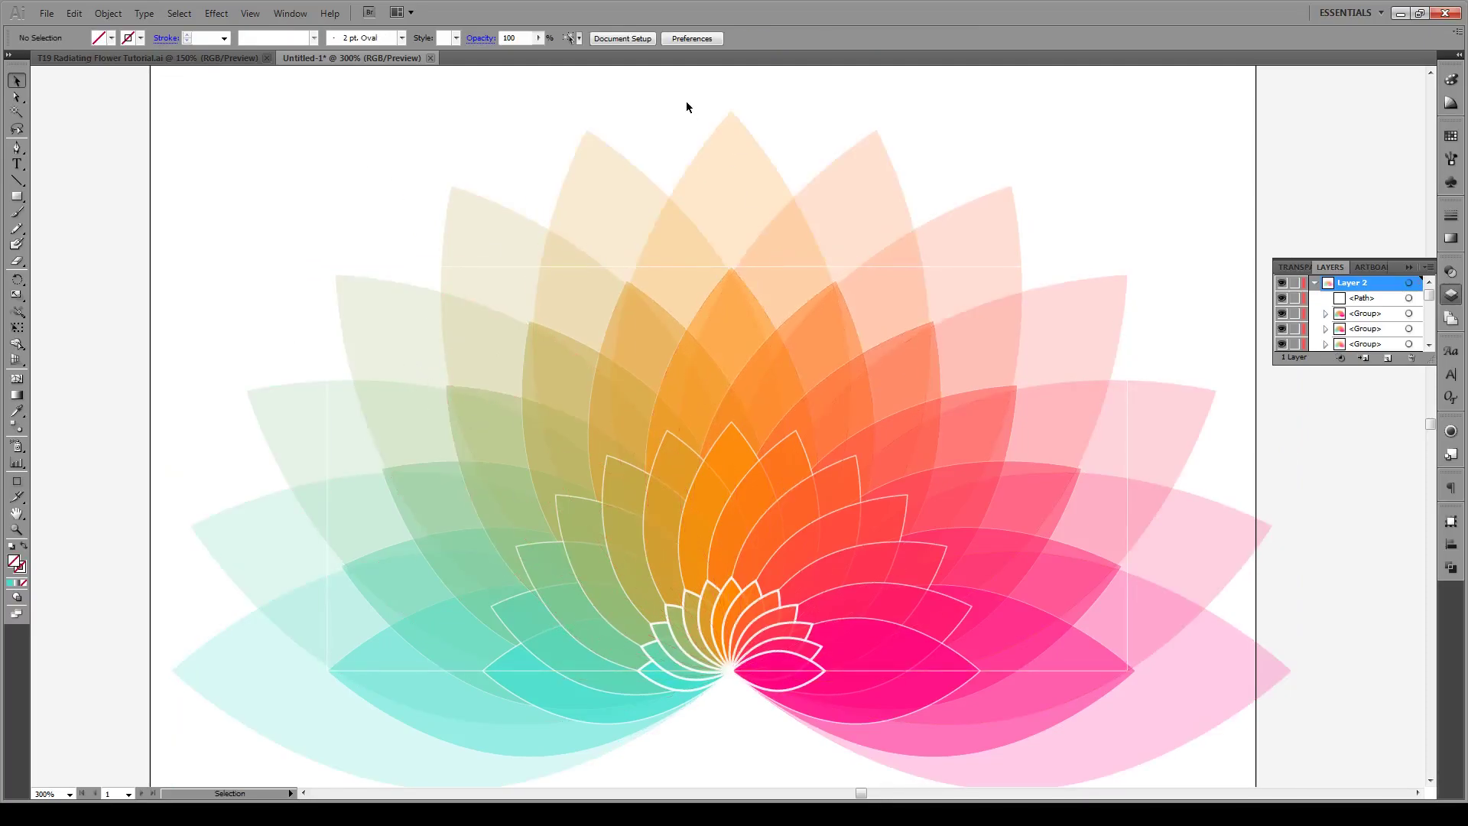
left_click(762, 243)
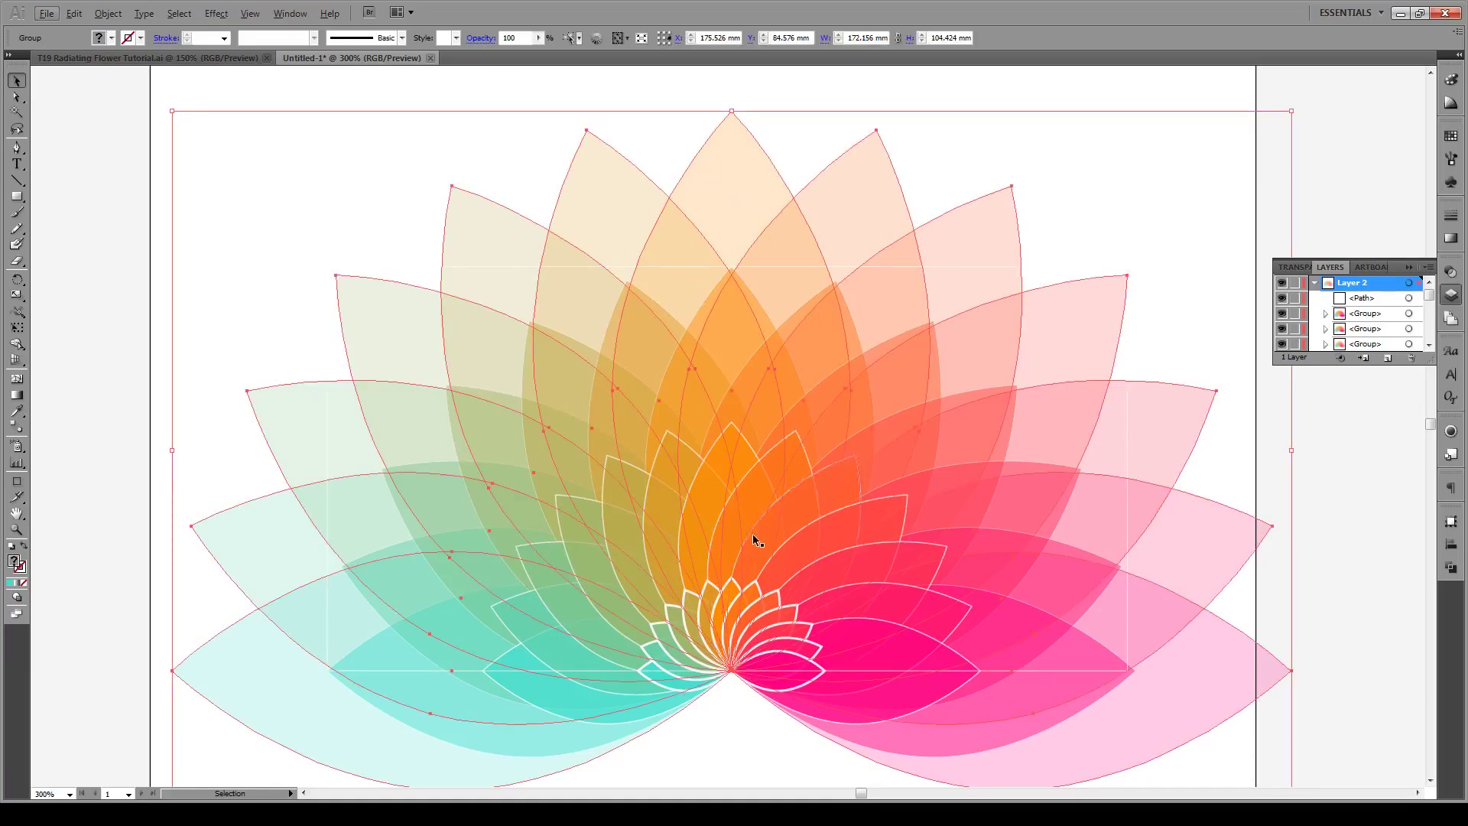
key("alt+s")
key("Escape")
key("s")
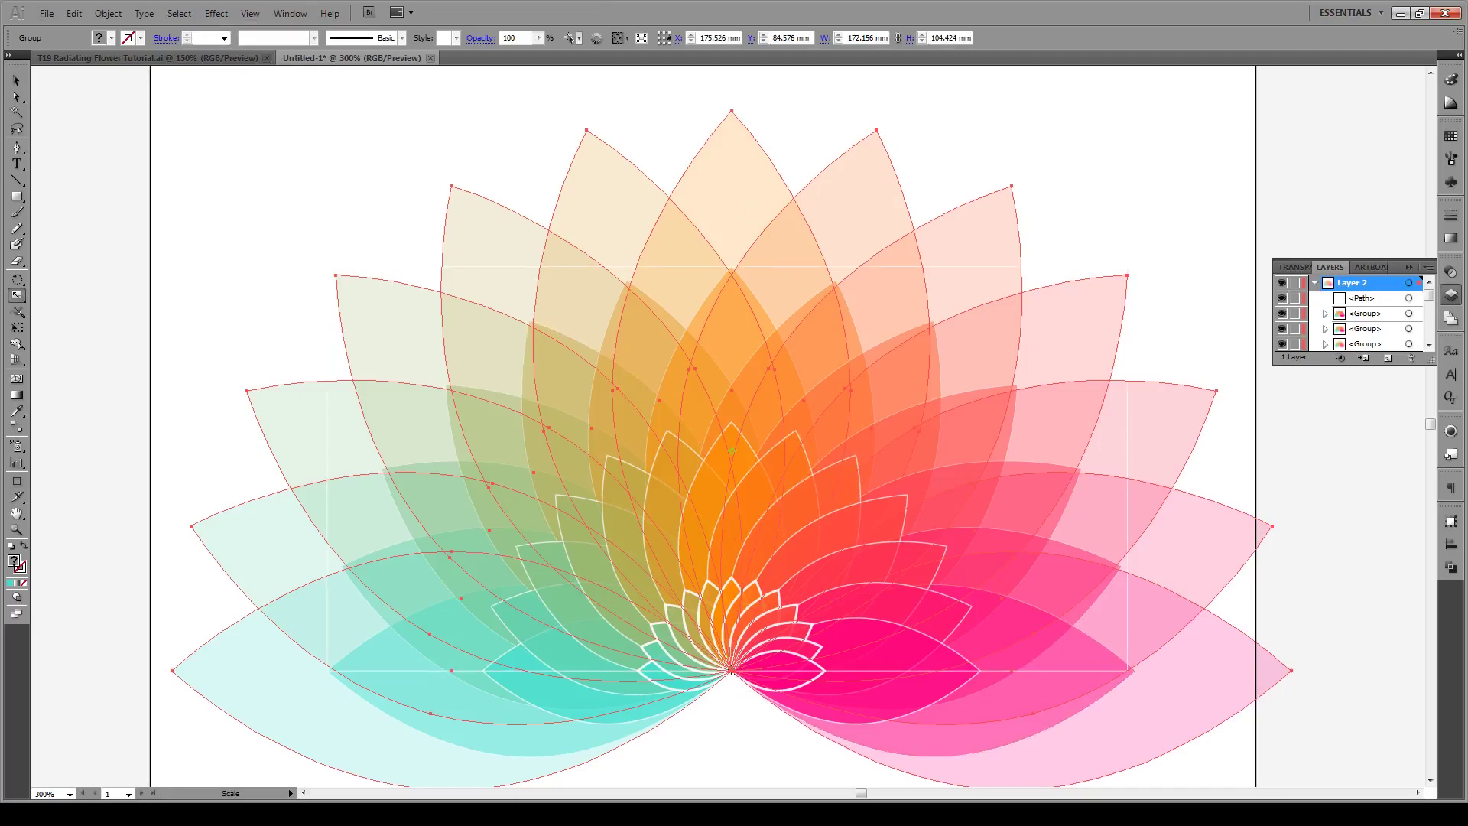
left_click(732, 671, "alt")
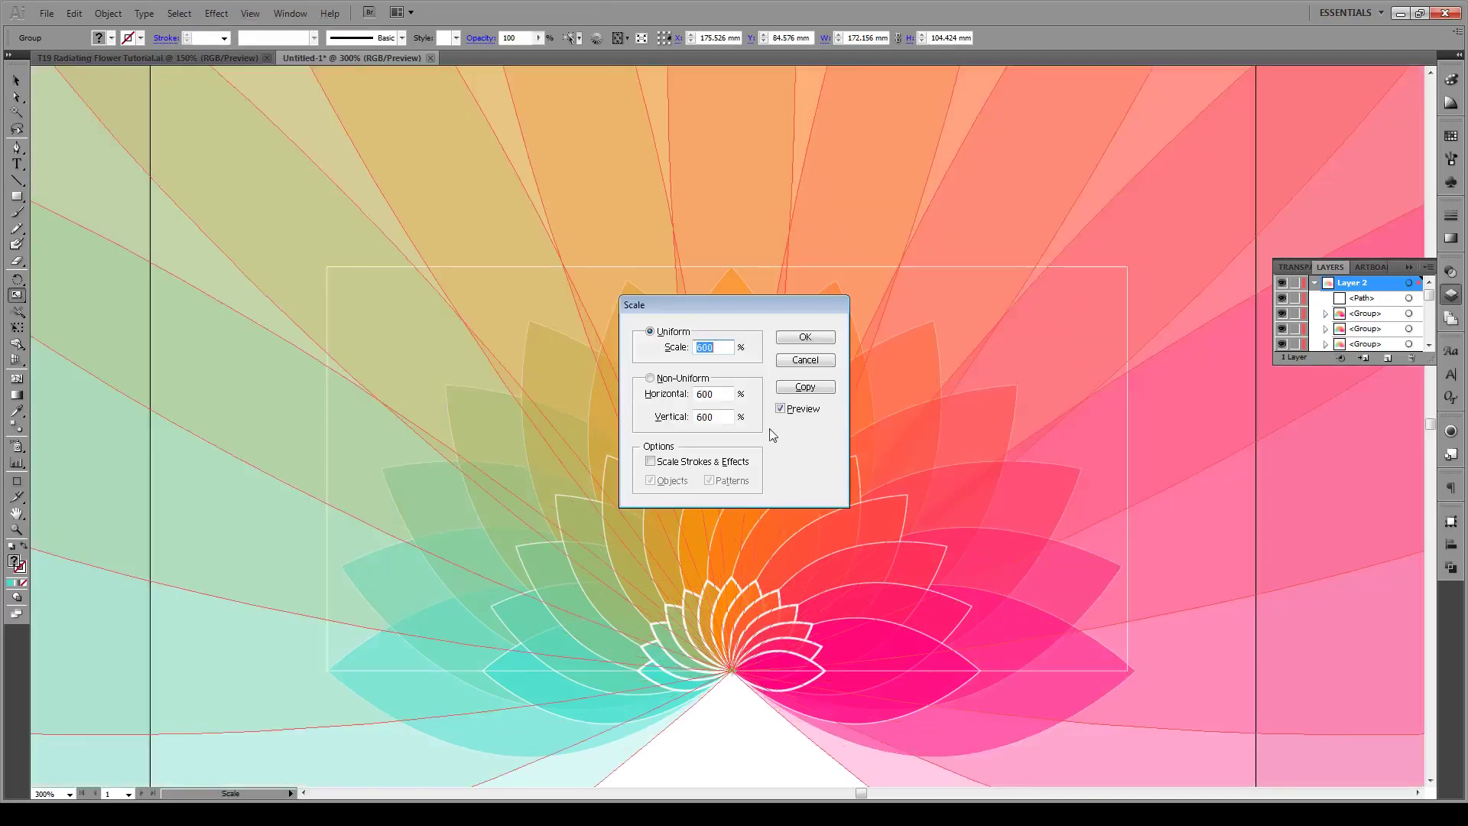
type("120")
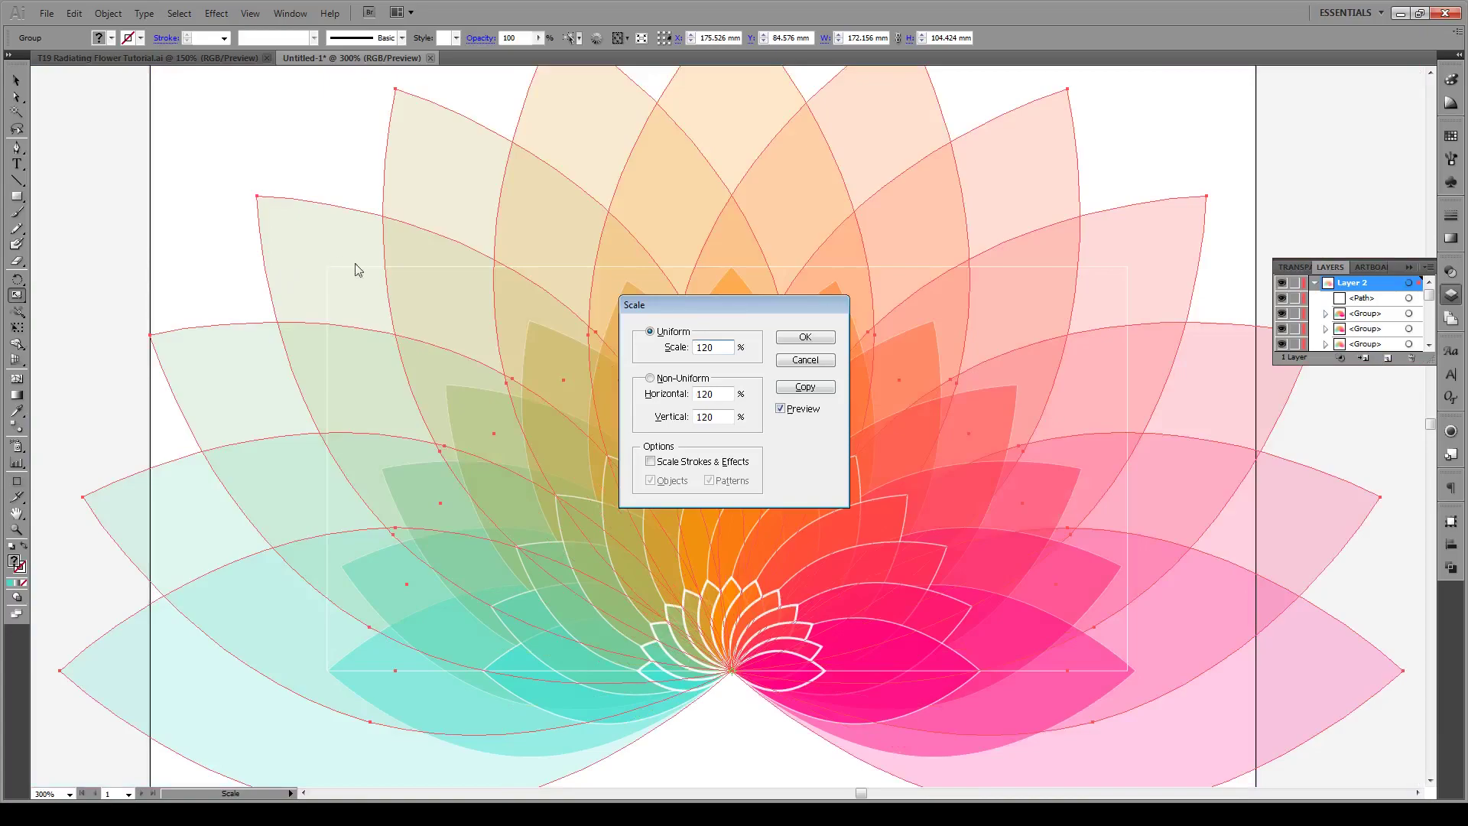
left_click(804, 338)
- Return to the Selection tool and select the banner rectangle
left_click(17, 80)
left_click(157, 196)
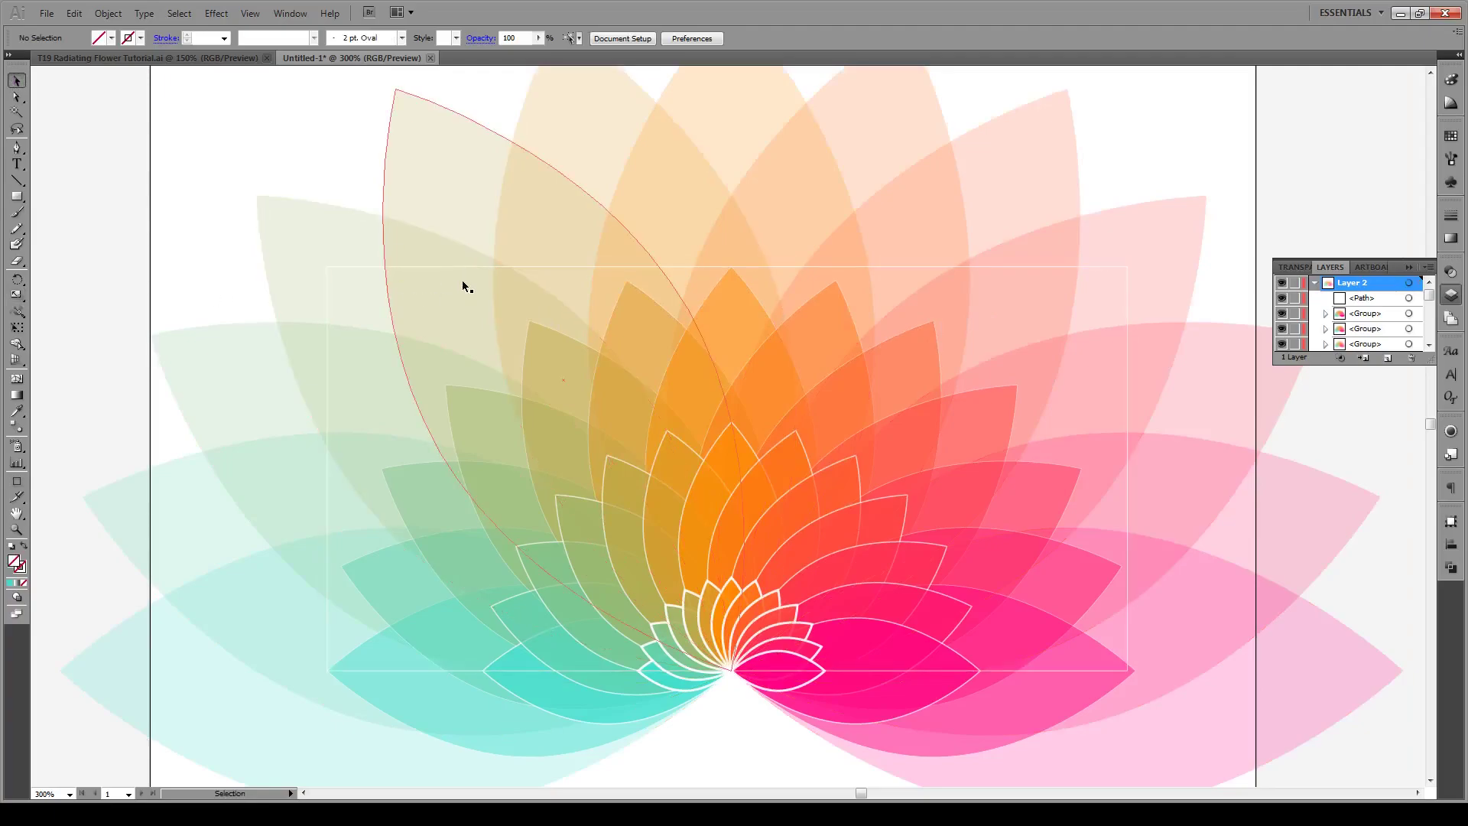
left_click(431, 269)
- Zoom out and widen the banner rectangle to 124.33 mm
key("ctrl+minus")
key("alt")
left_click(772, 715)
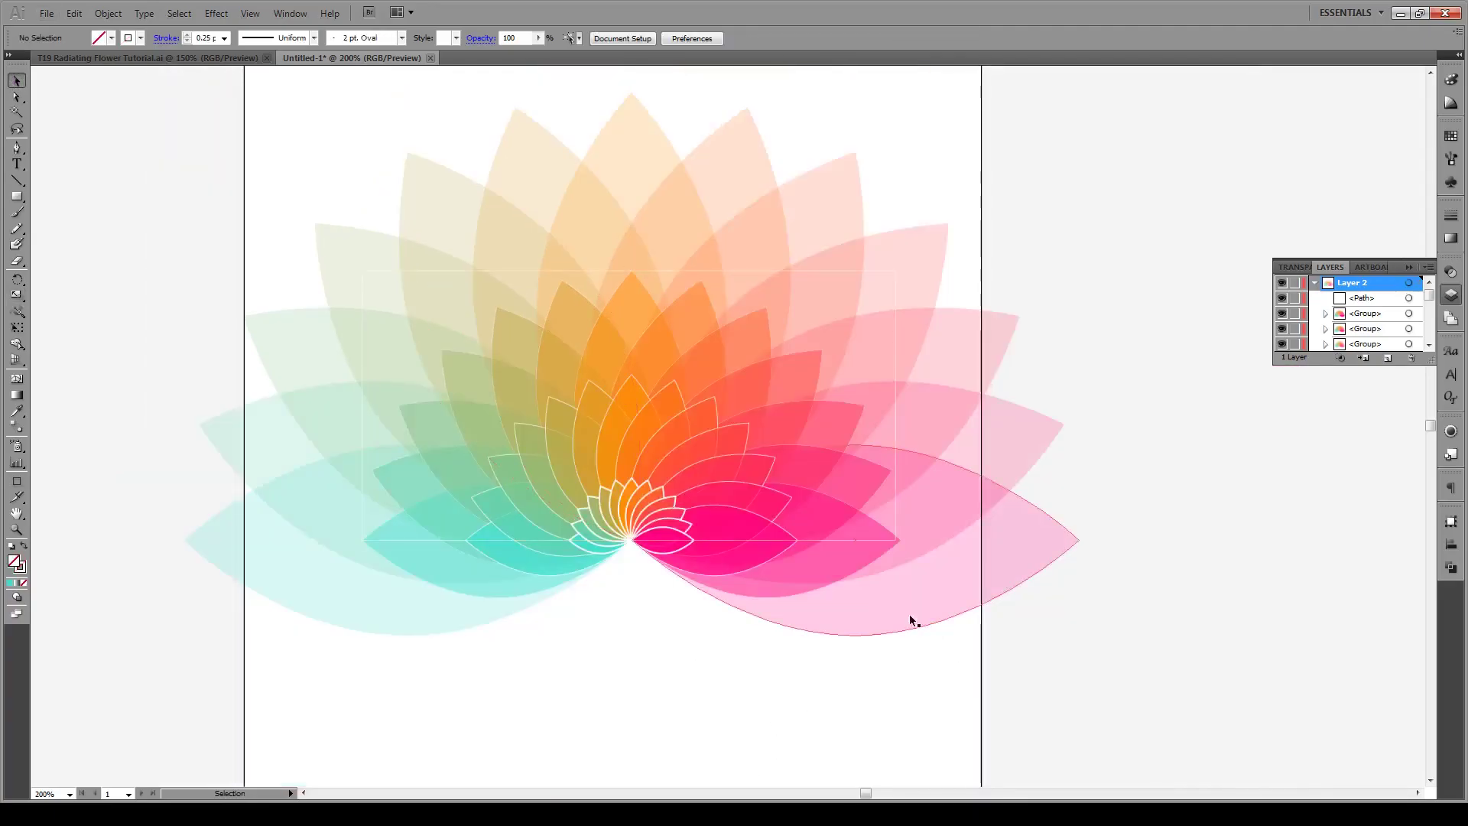
left_click(898, 417)
left_click_drag(896, 405, 899, 403)
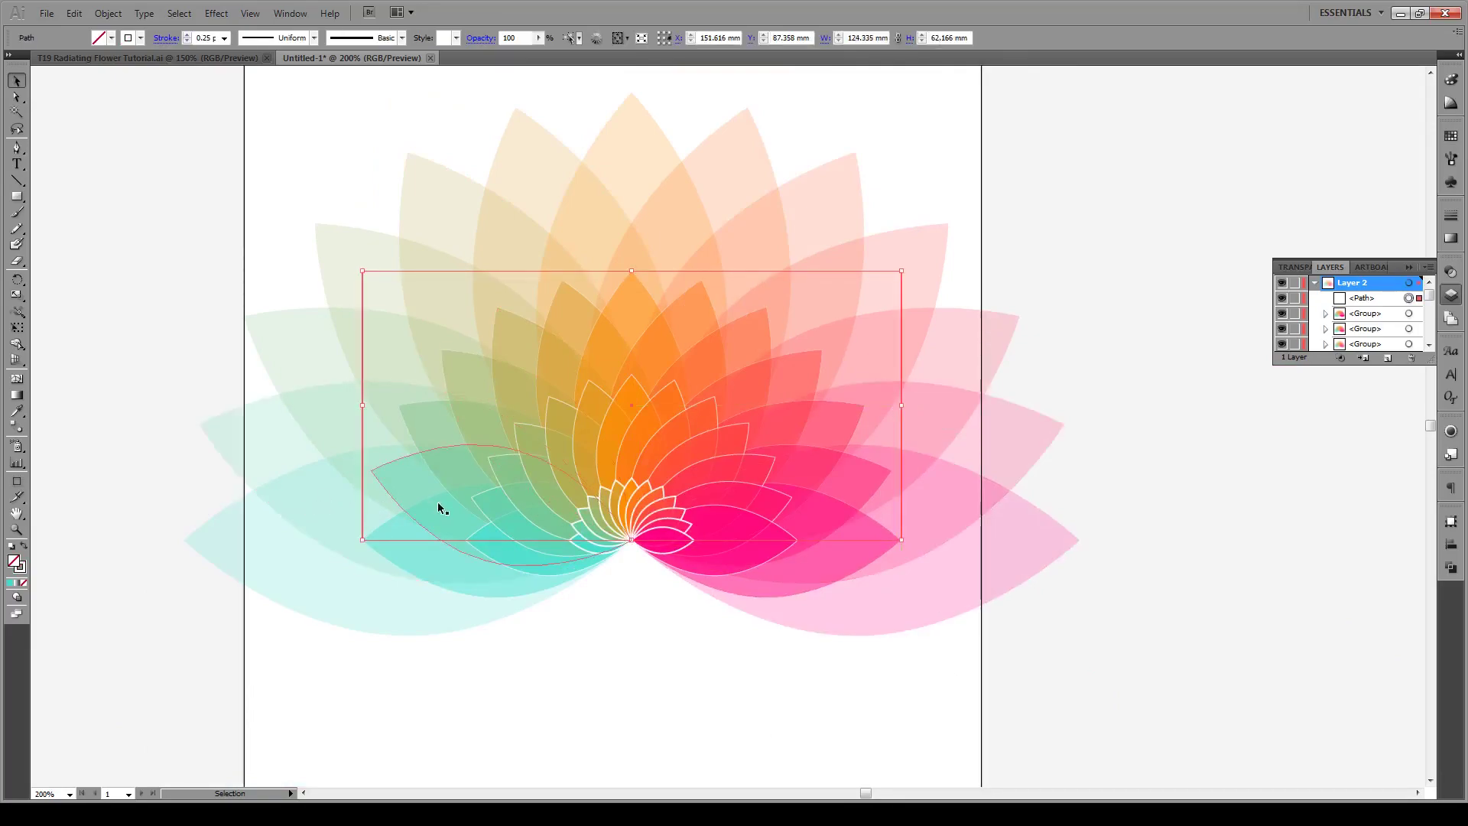
- Marquee-select the flower and rectangle and make a clipping mask from them
left_click_drag(847, 713, 335, 150)
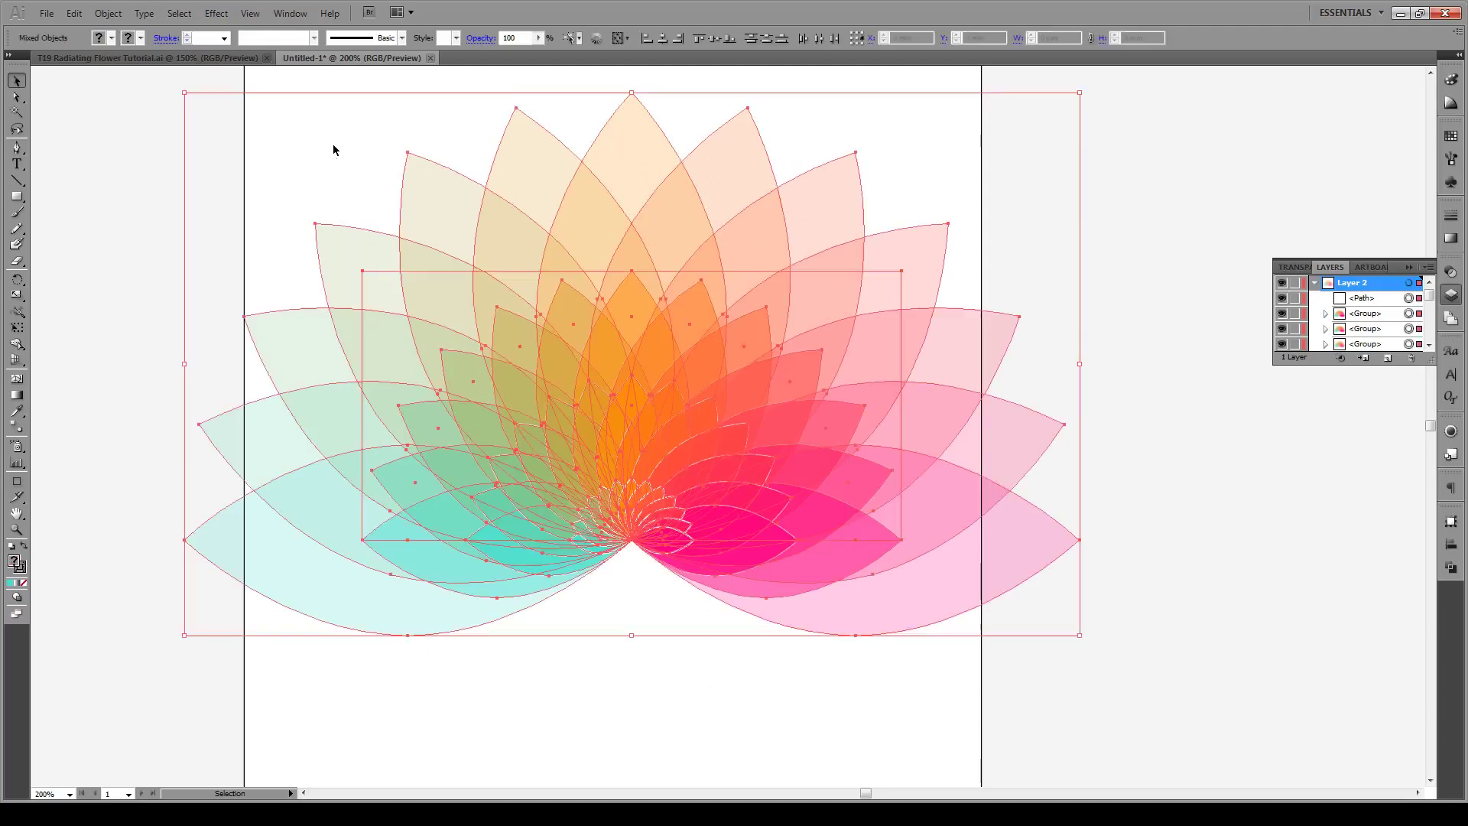
left_click(108, 13)
key("Escape")
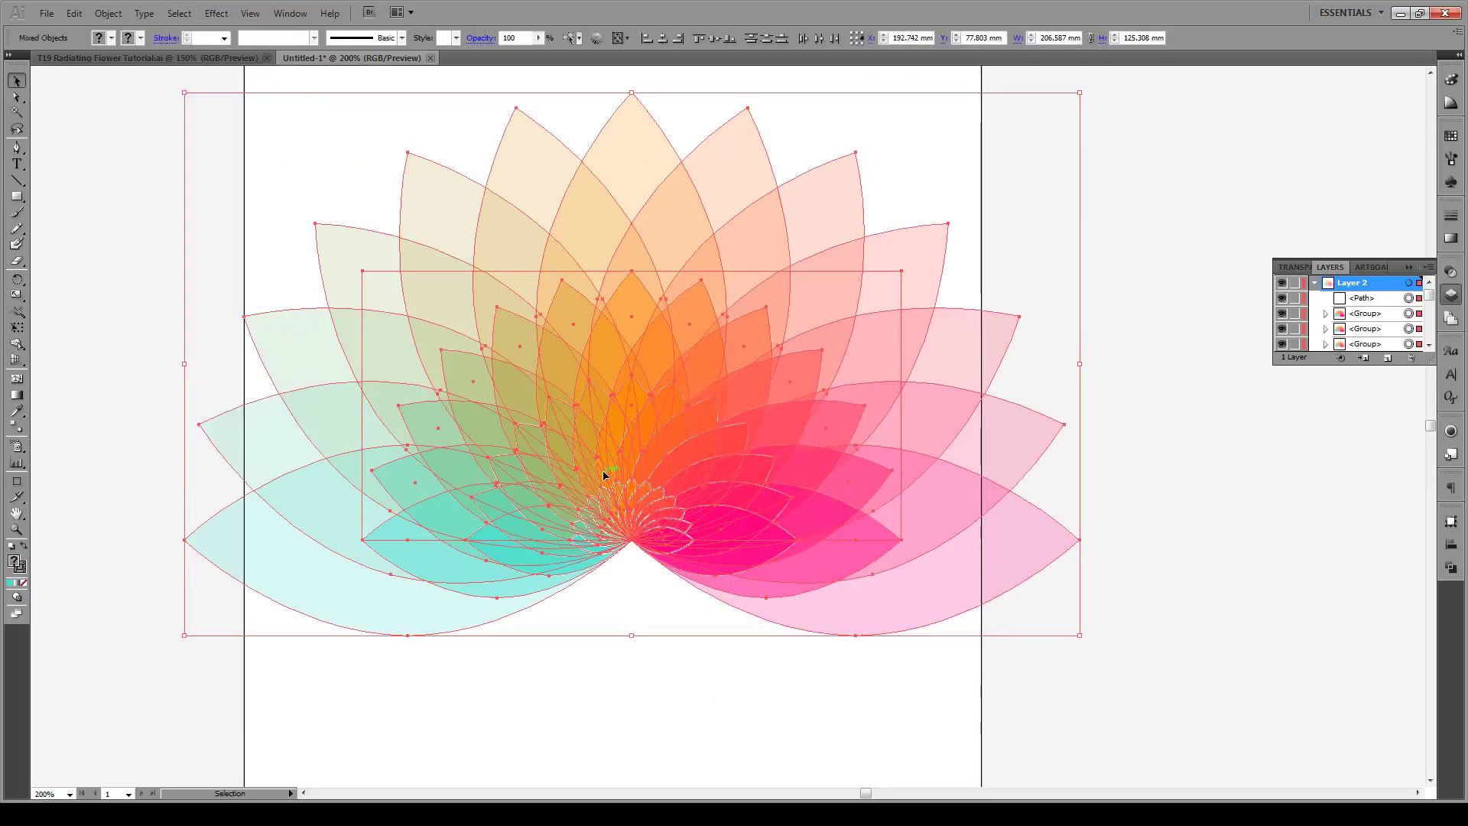
right_click(603, 474)
left_click(707, 566)
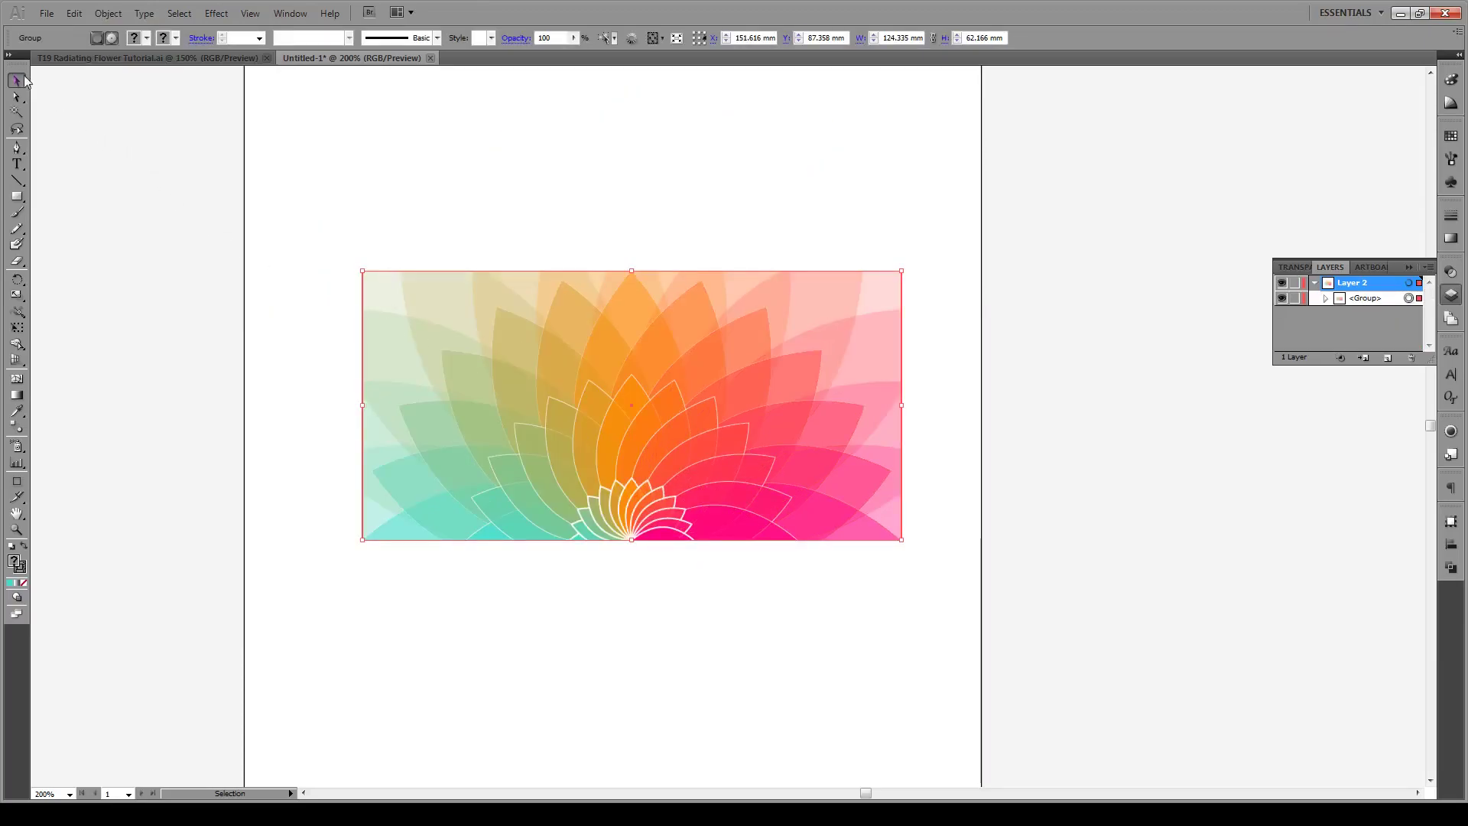
left_click(823, 586)
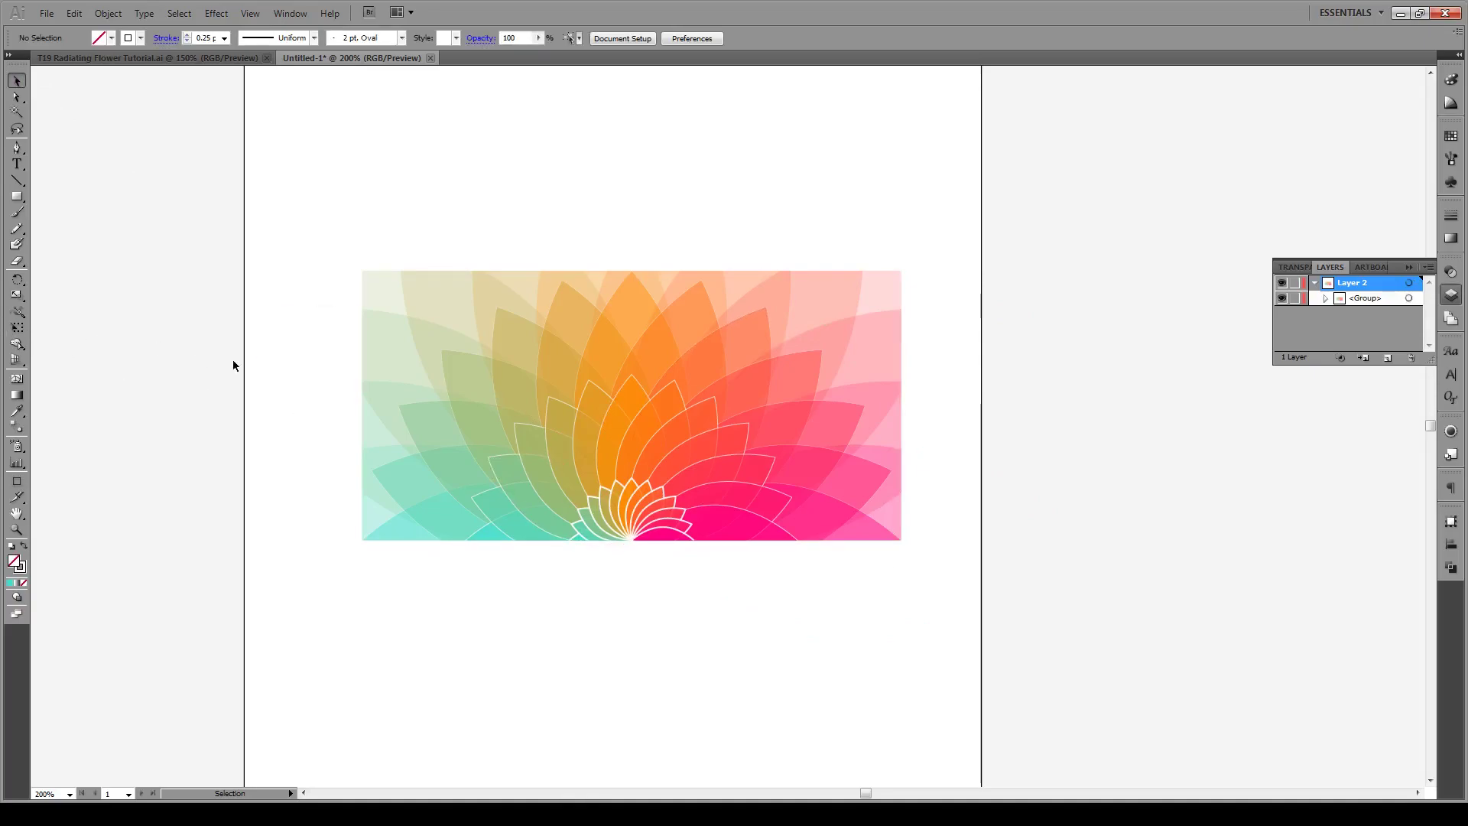
- Draw a new rectangle from the banner's top-left to bottom-right corner
left_click(17, 197)
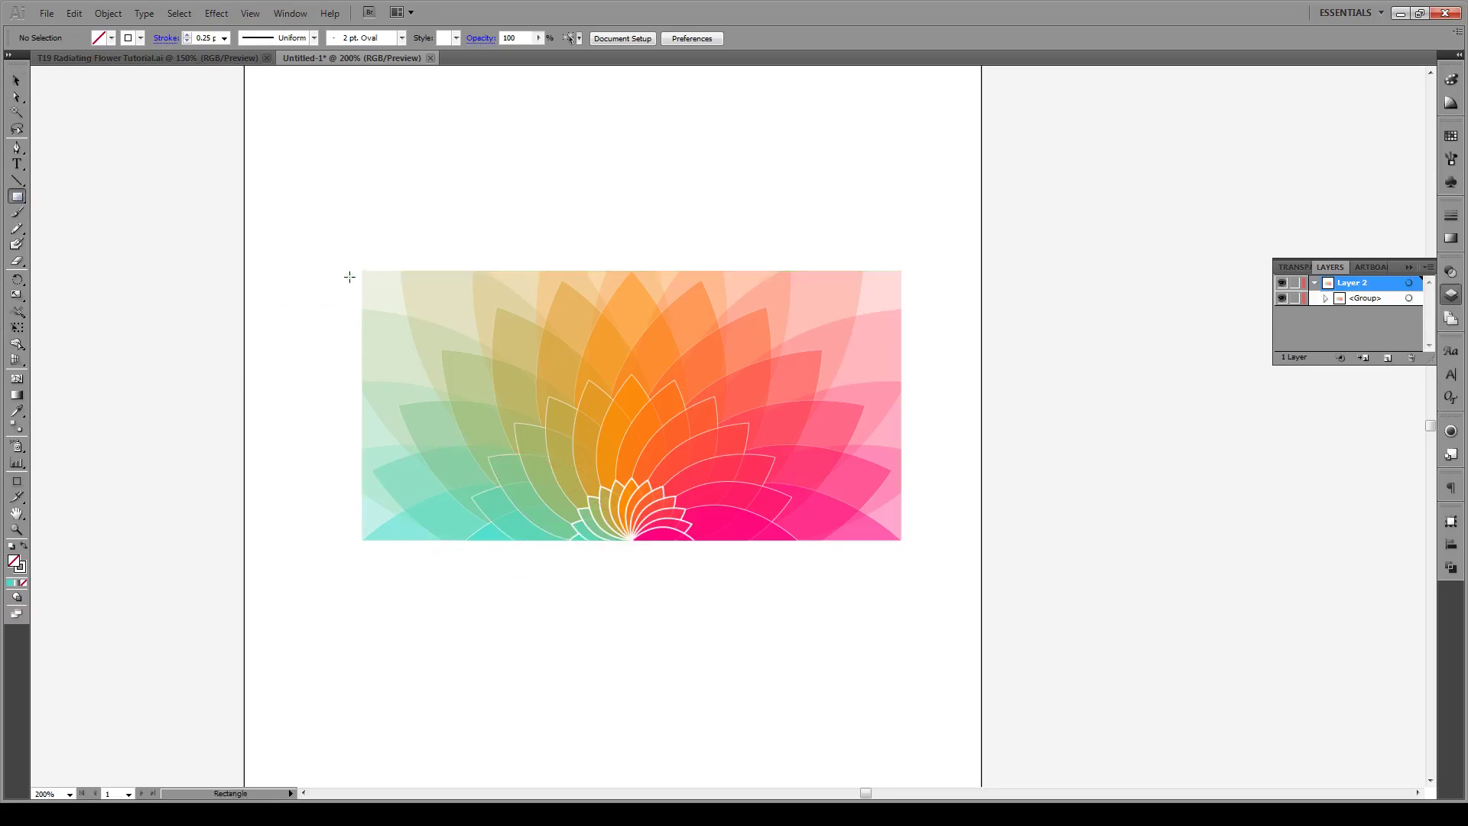
left_click_drag(361, 270, 904, 540)
left_click_drag(902, 541, 902, 540)
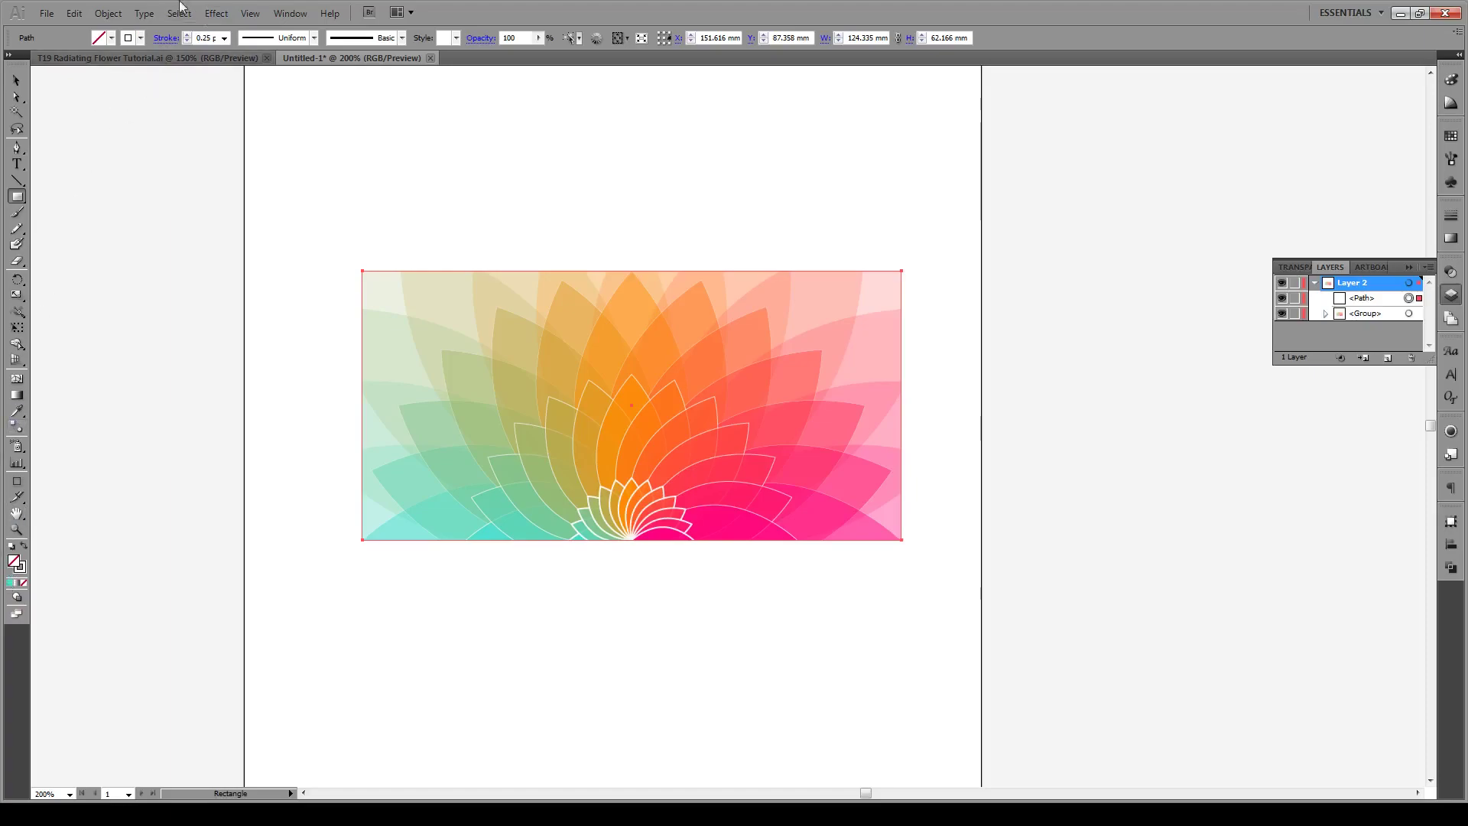
- Preview Effect > Artistic > Film Grain (Grain 11, Highlight Area 0, Intensity 10), then cancel it
left_click(217, 14)
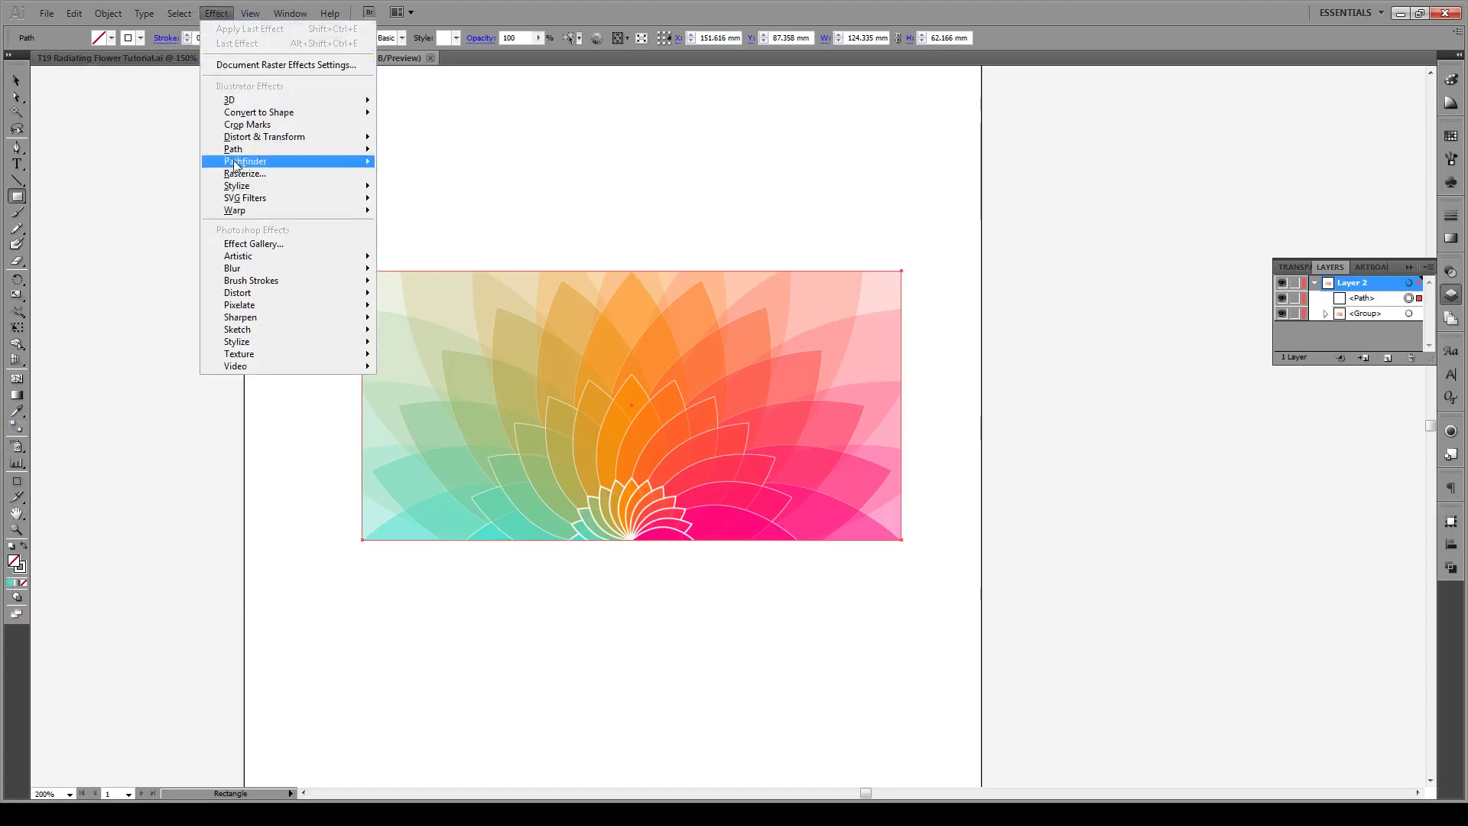
mouse_move(280, 261)
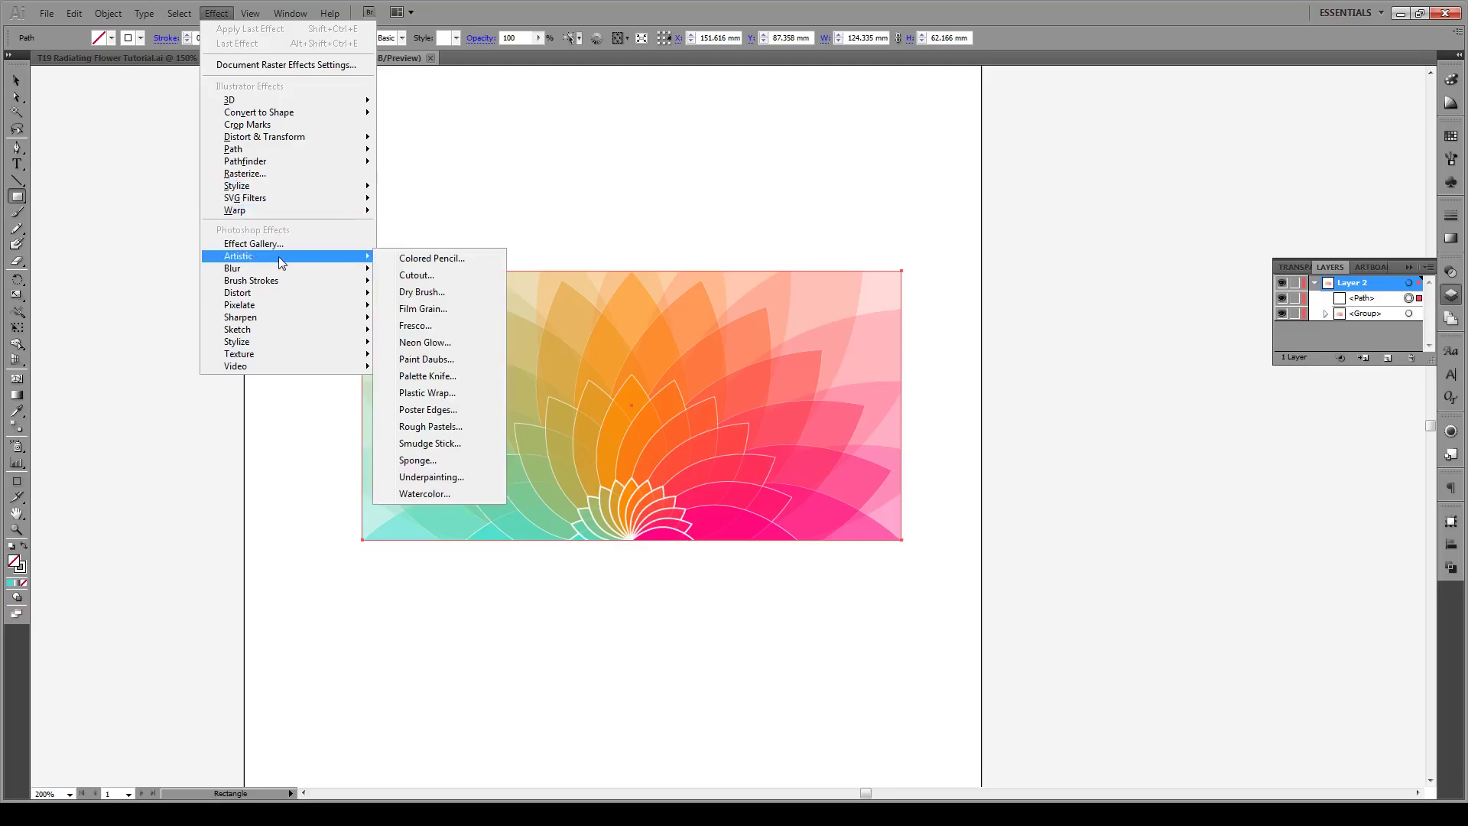
left_click(433, 306)
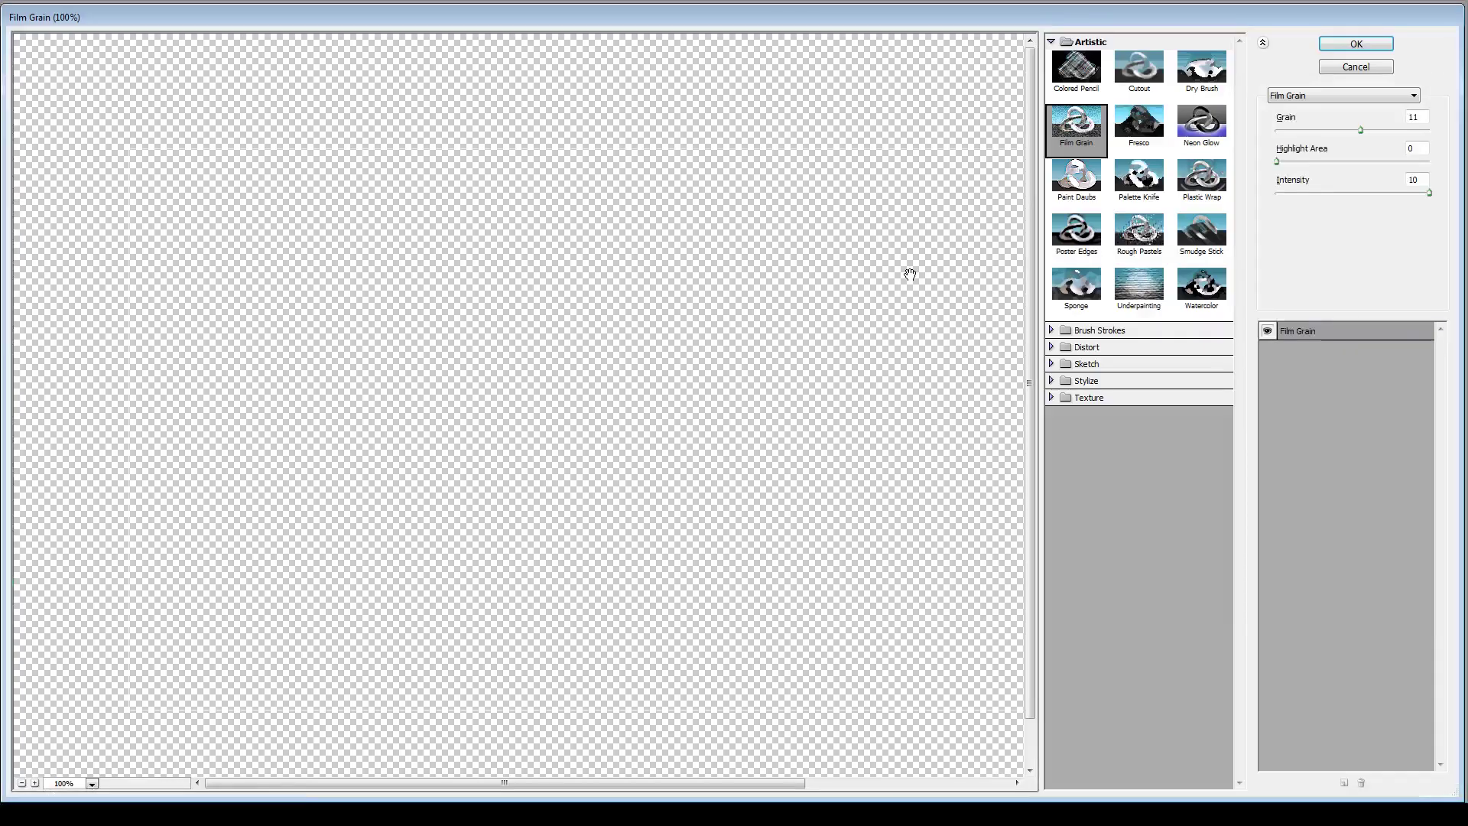
left_click(91, 784)
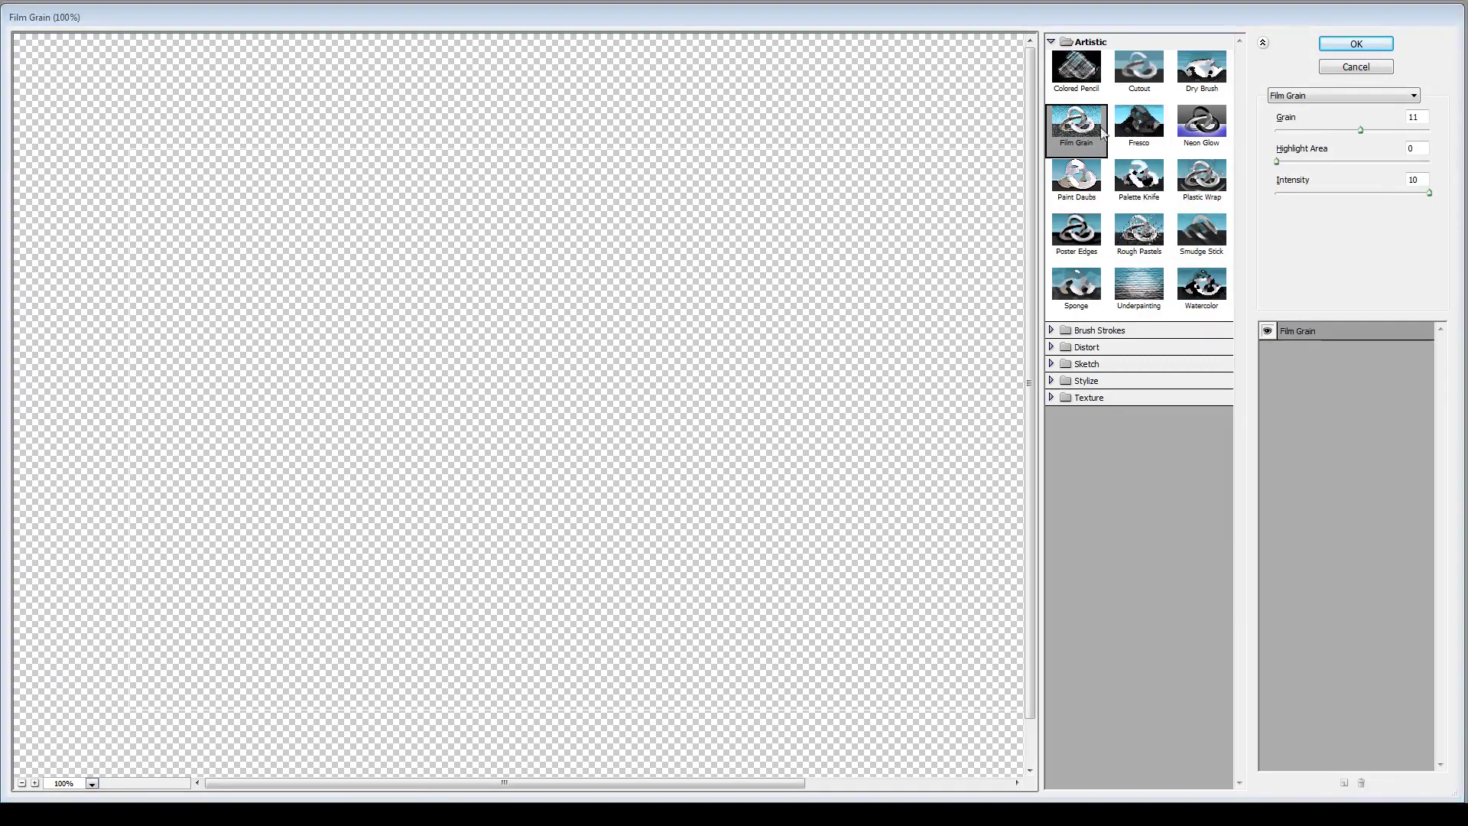
left_click(1377, 68)
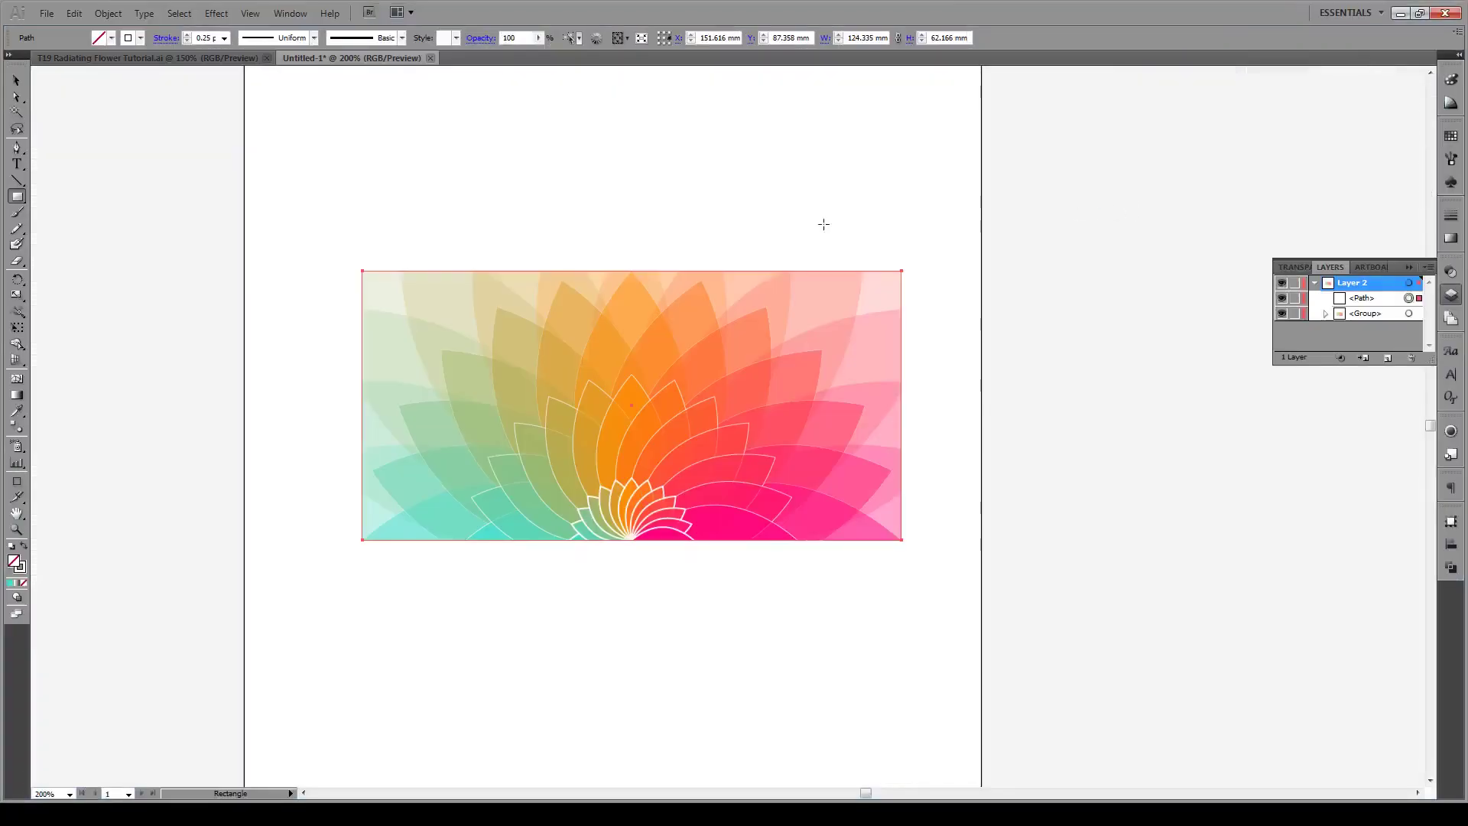
- Fill the new rectangle white and apply Artistic > Film Grain at Grain 15, Highlight Area 6, Intensity 7
double_click(20, 563)
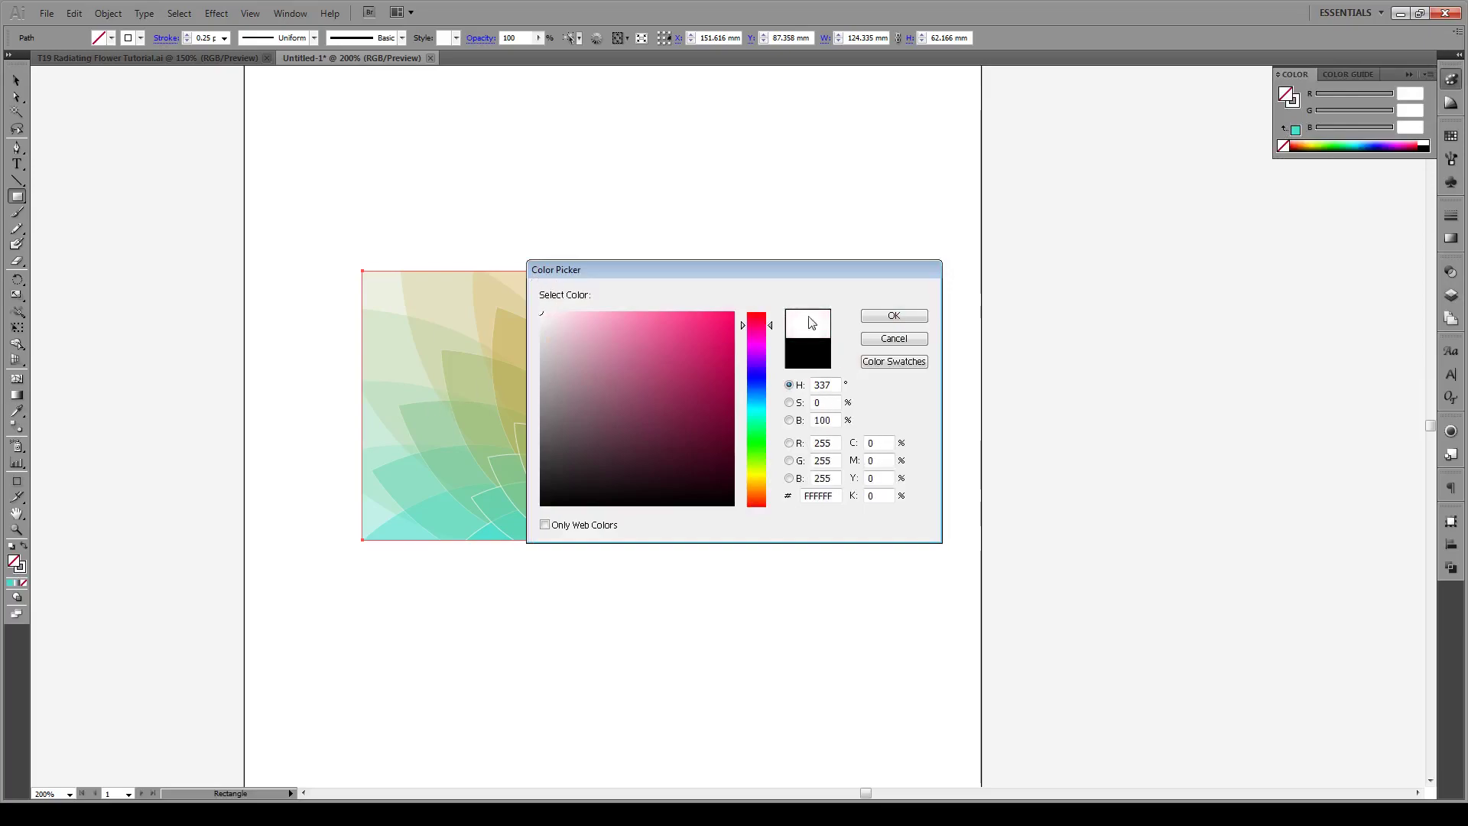
left_click(910, 315)
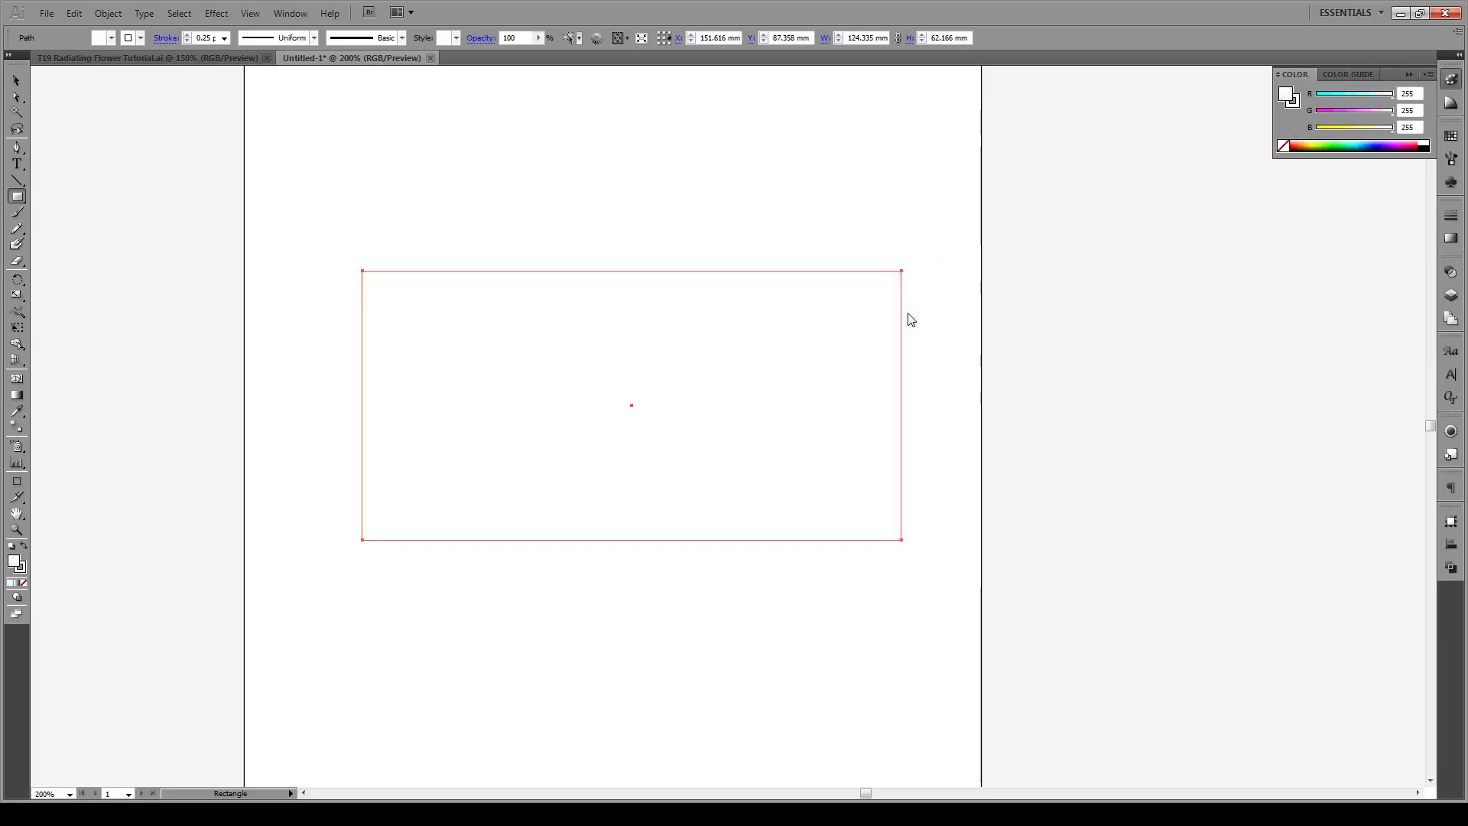
left_click(216, 13)
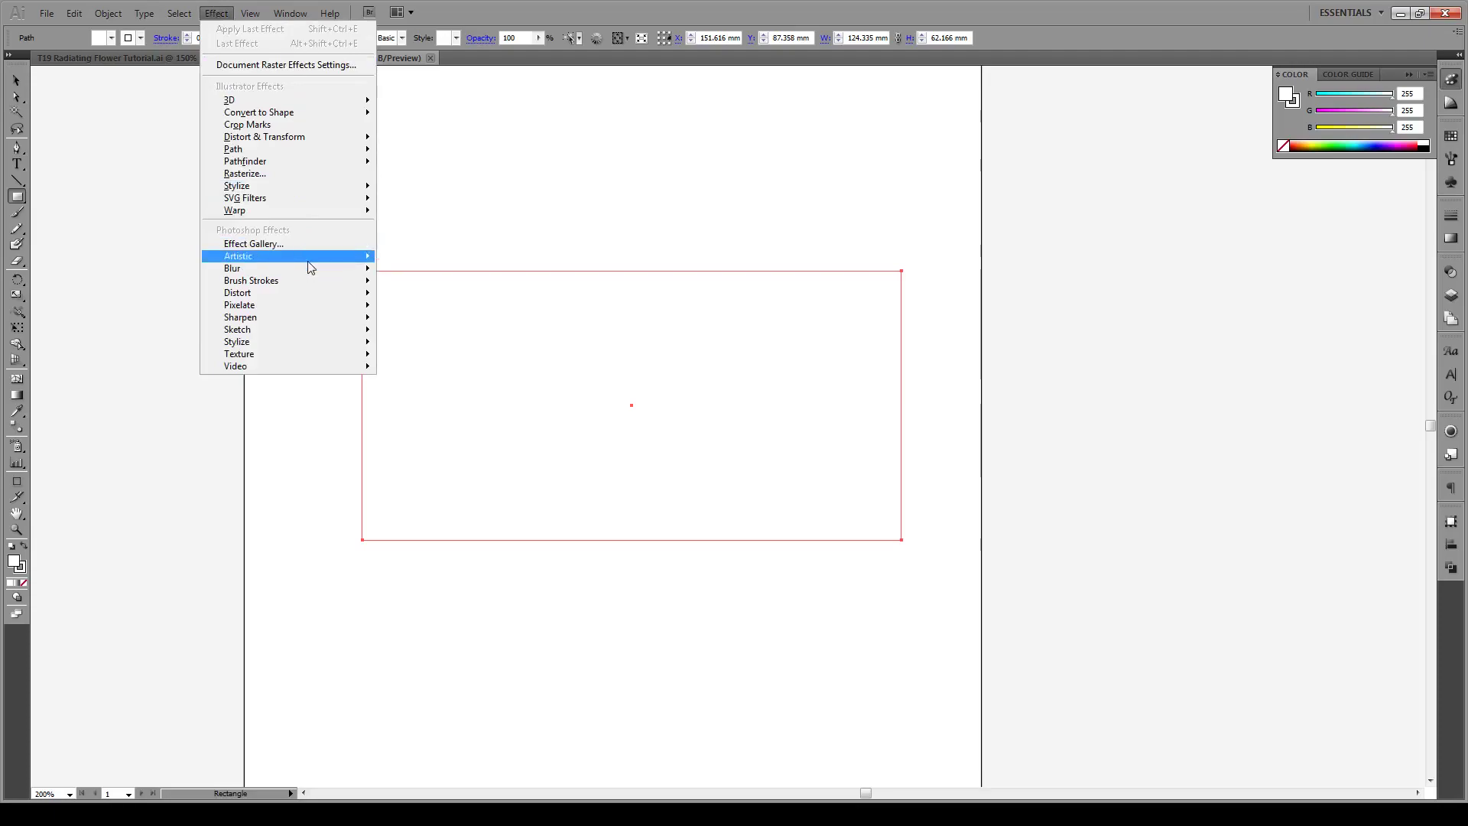
mouse_move(305, 264)
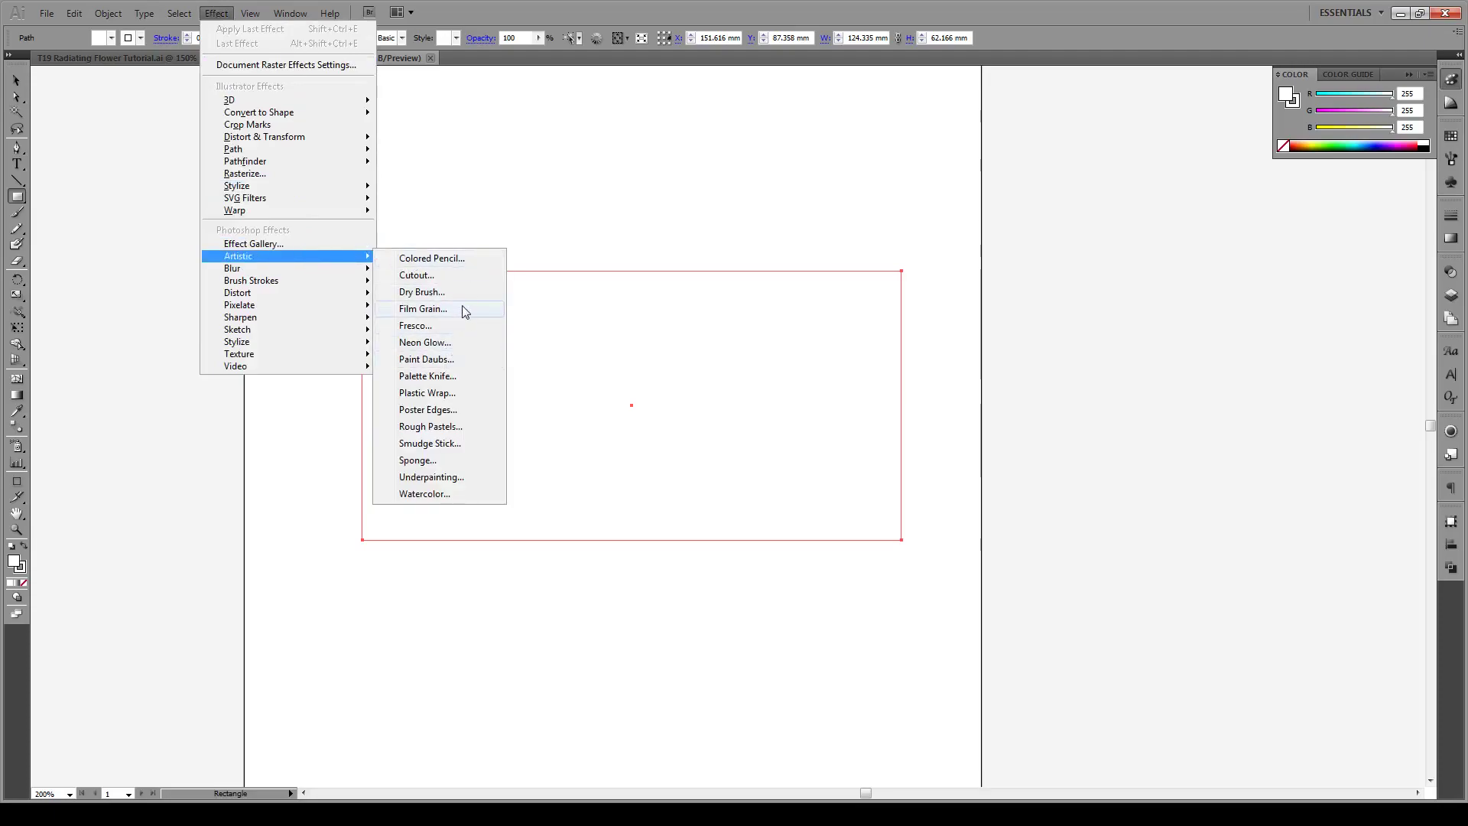
left_click(423, 309)
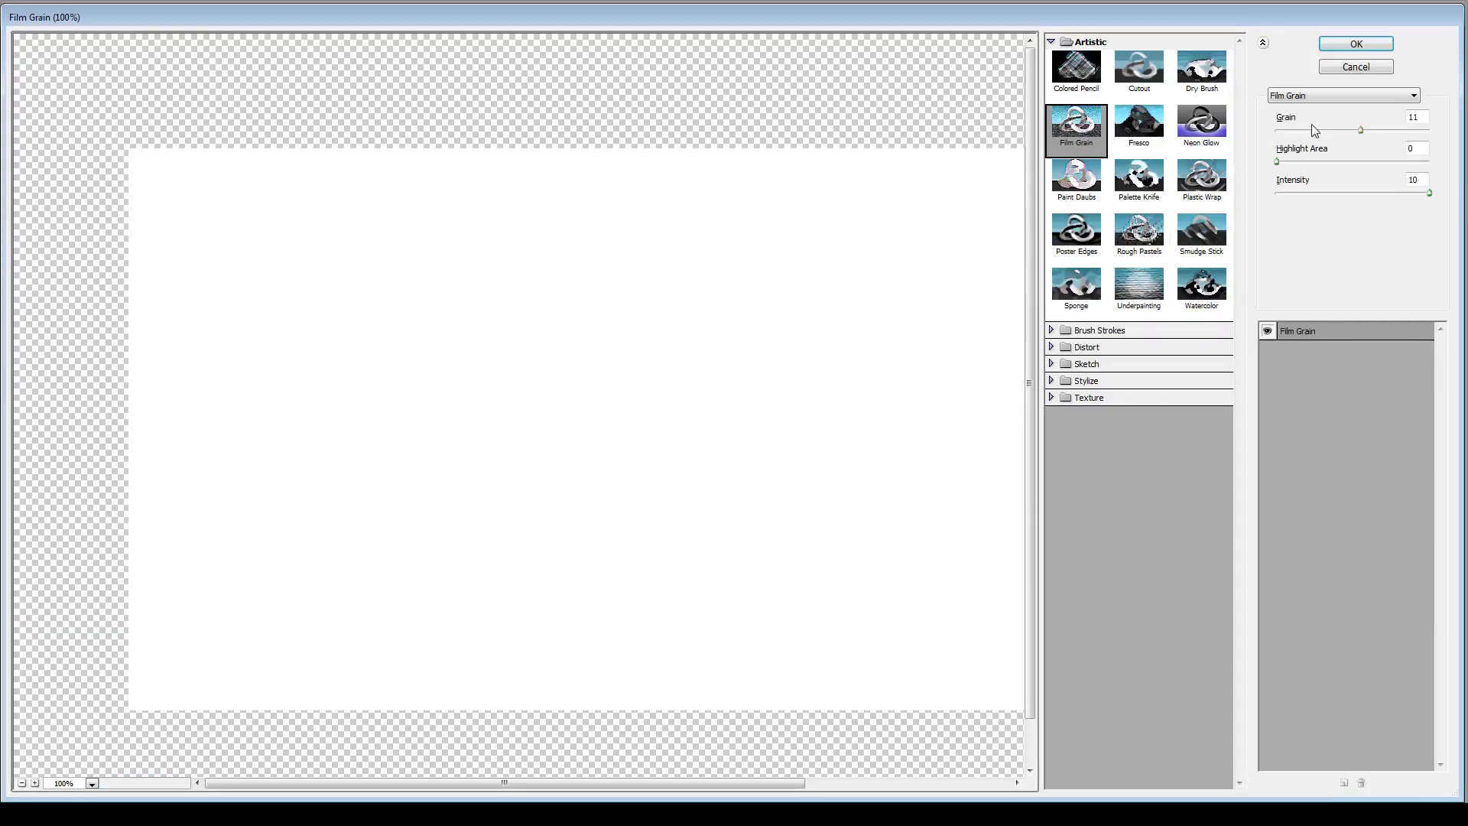
mouse_move(1367, 130)
left_mouse_down()
mouse_move(1292, 131)
mouse_move(1388, 130)
left_mouse_up()
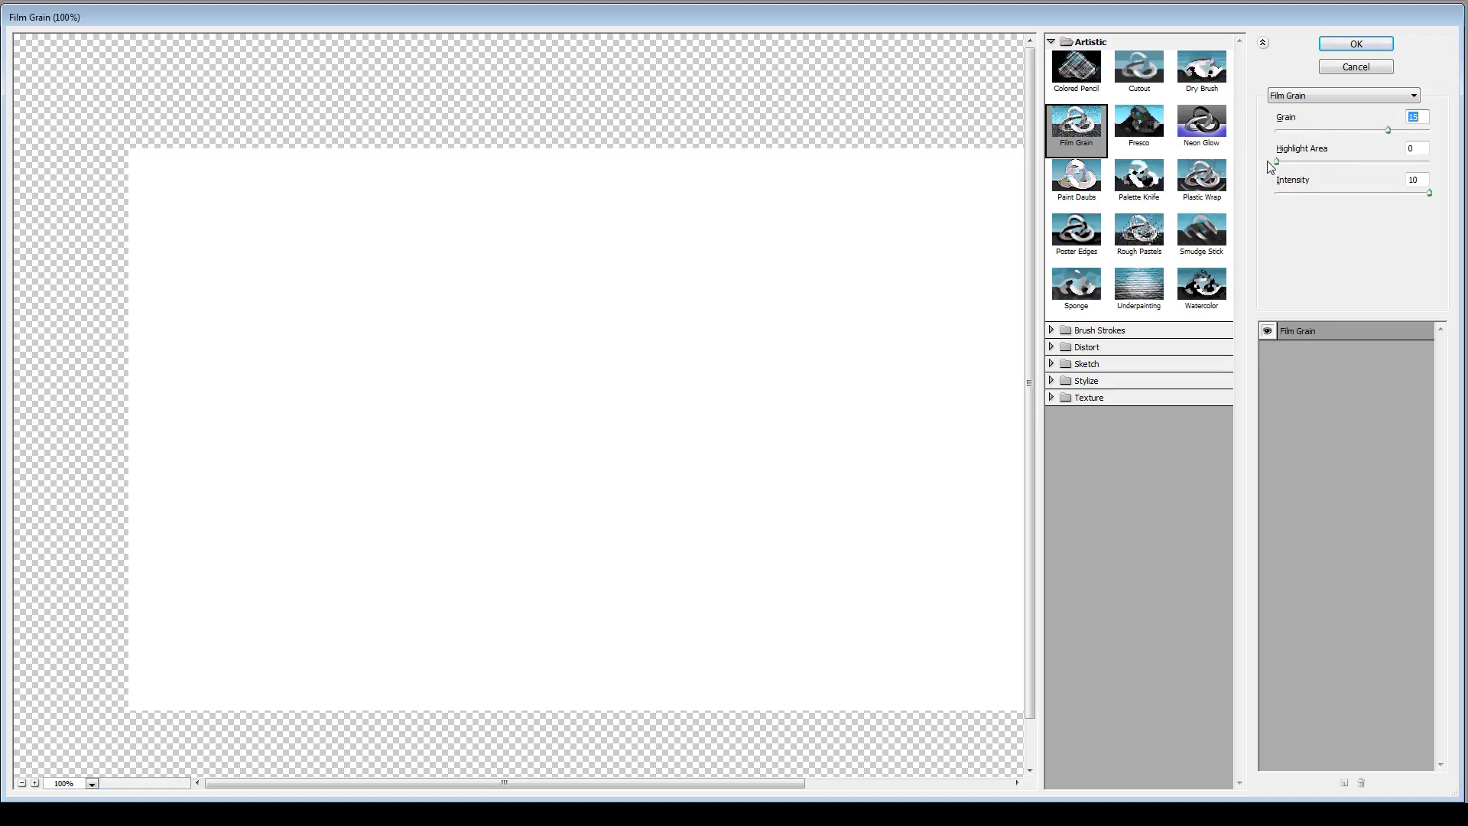
left_click_drag(1278, 161, 1322, 161)
left_click_drag(1428, 193, 1385, 200)
left_click_drag(783, 381, 669, 377)
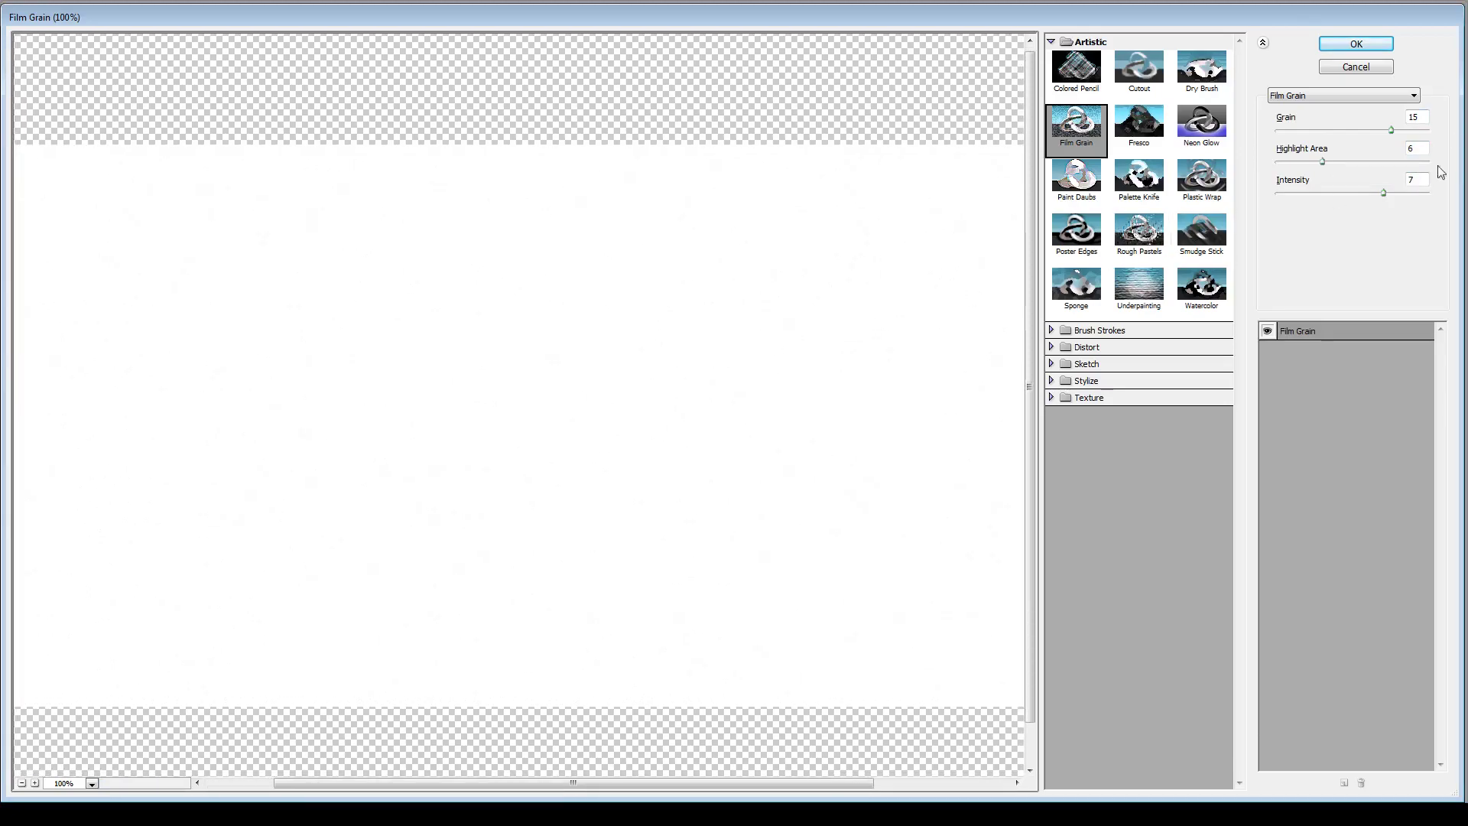
left_click(1370, 45)
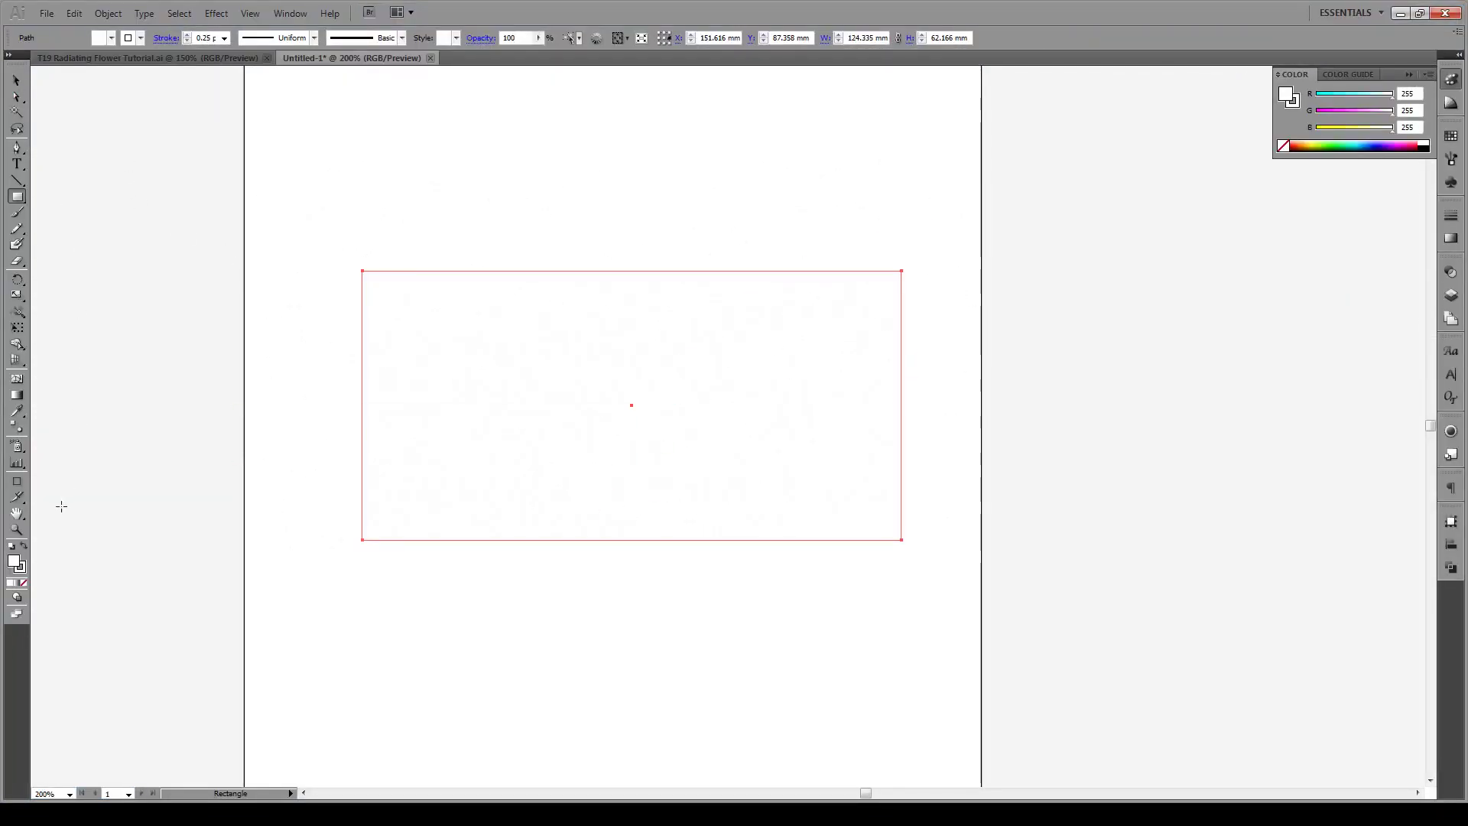
- Change the grain rectangle's fill to a near-black colour
left_click(17, 562)
double_click(17, 563)
left_click_drag(594, 474, 541, 504)
left_click(886, 316)
- Set the grain rectangle's opacity to 2% in the Transparency panel
left_click(16, 81)
left_click(702, 666)
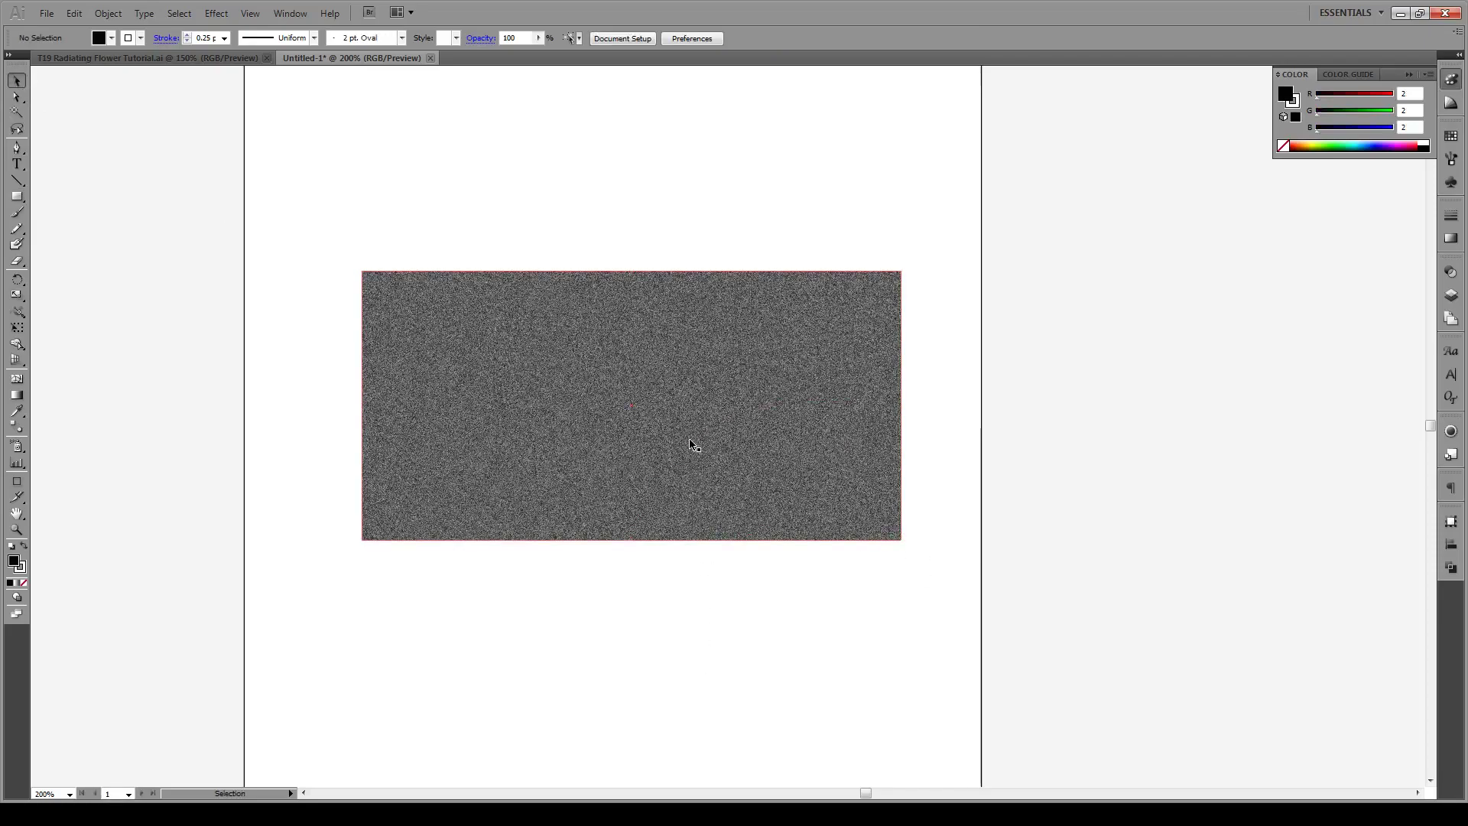
left_click(740, 476)
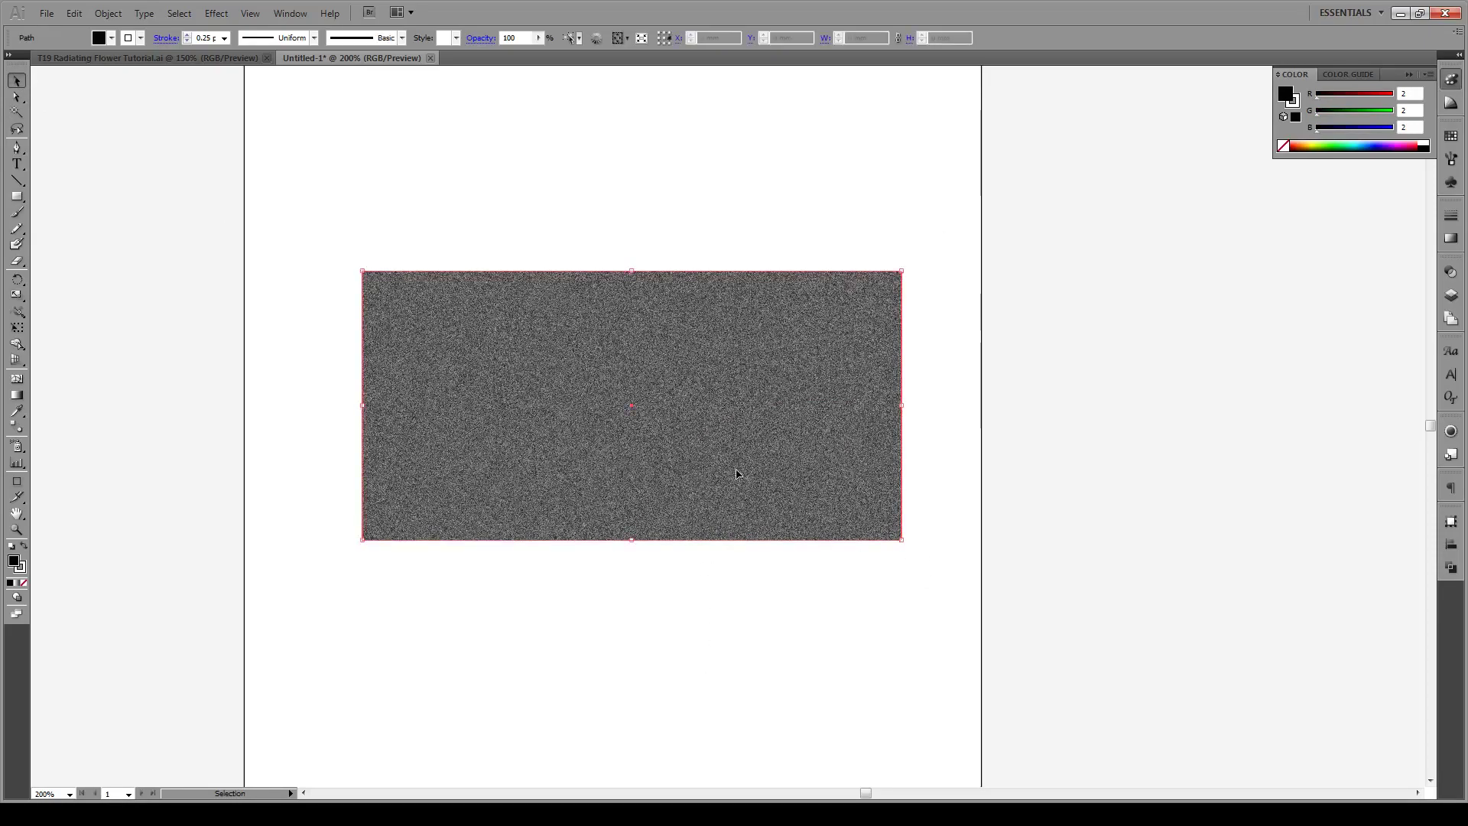
left_click(1453, 275)
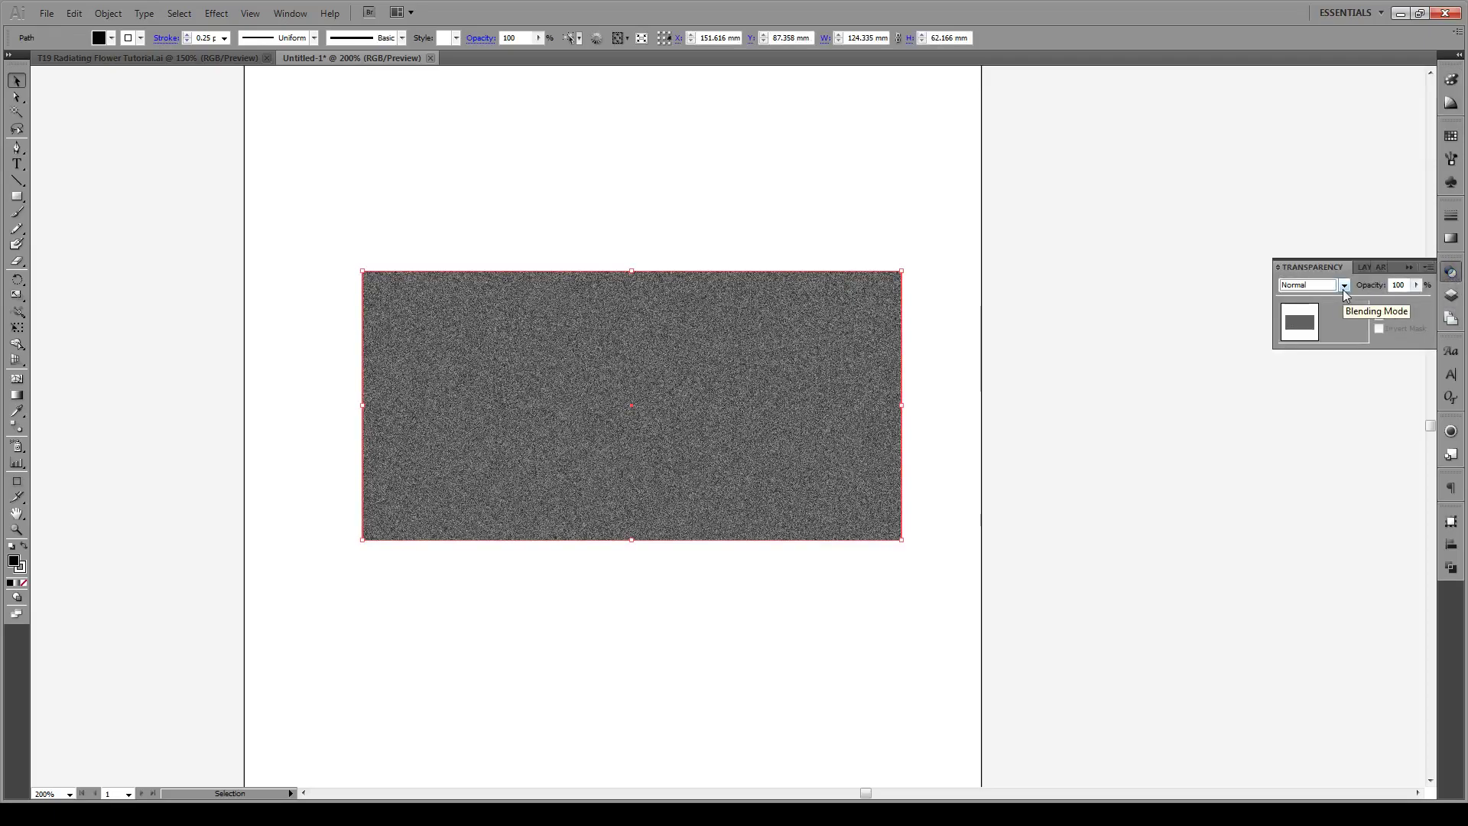
left_click(1416, 285)
left_click_drag(1416, 287, 1350, 300)
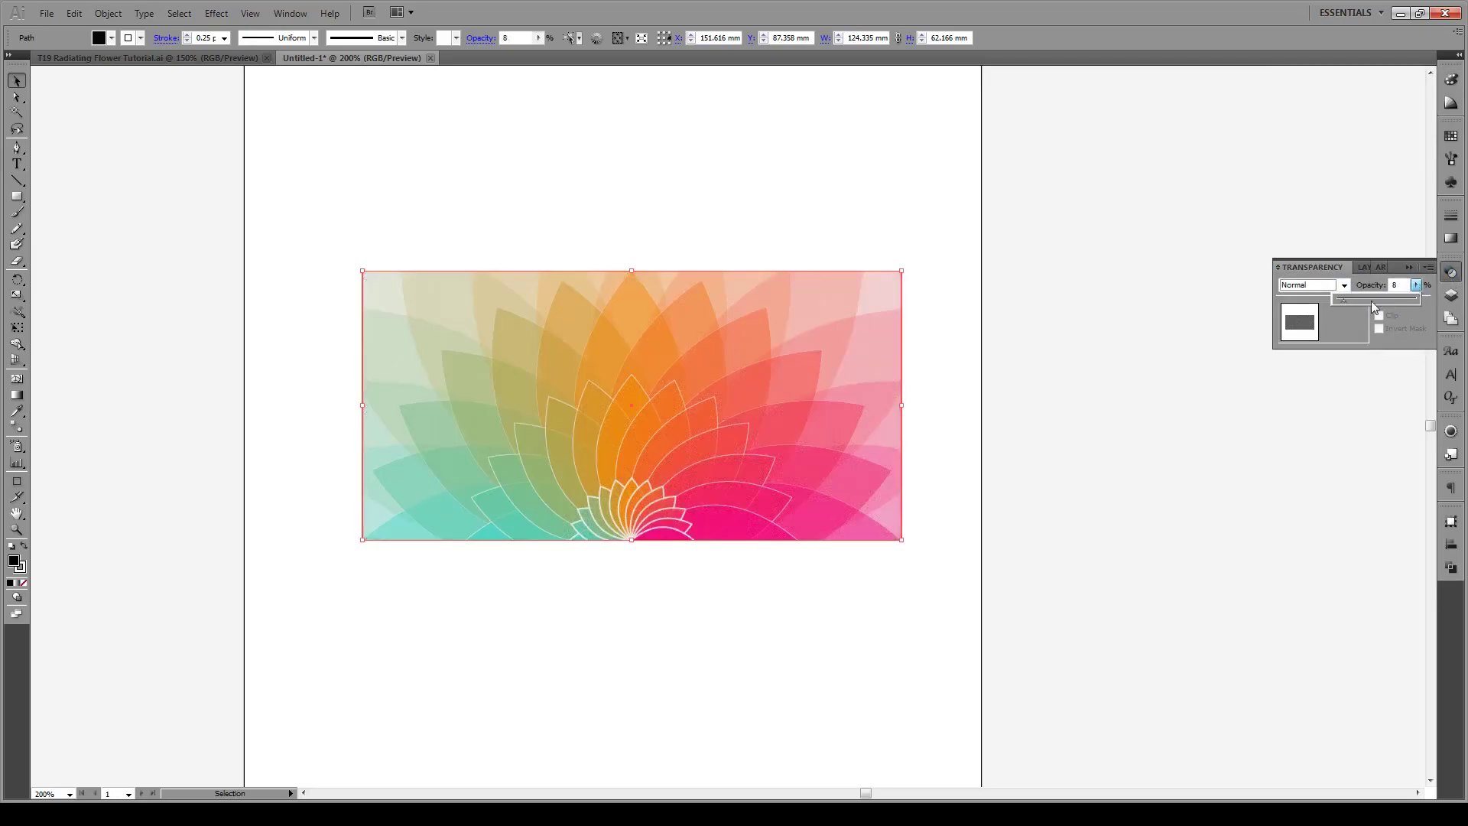
left_click(923, 712)
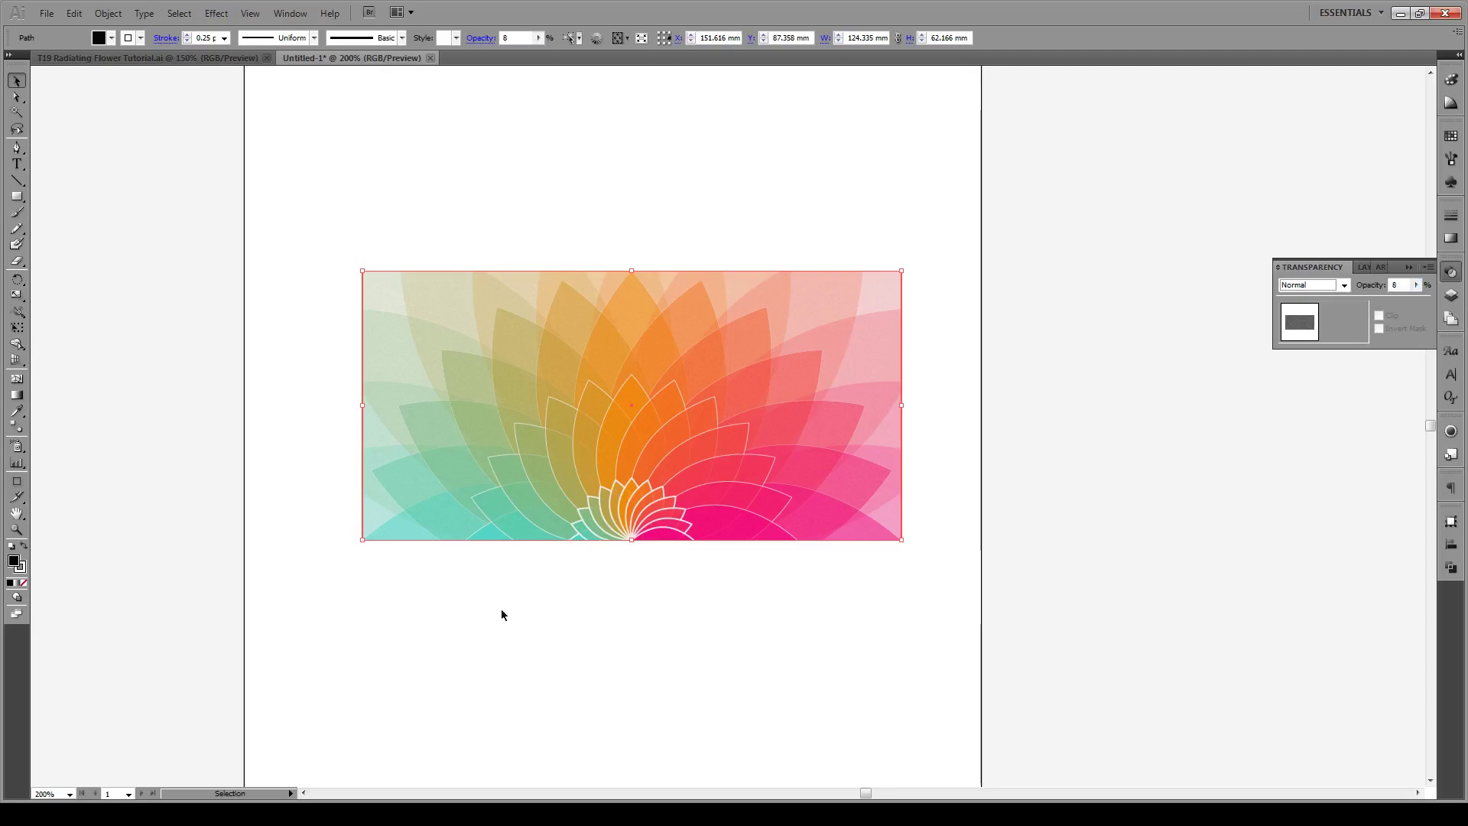
left_click(102, 189)
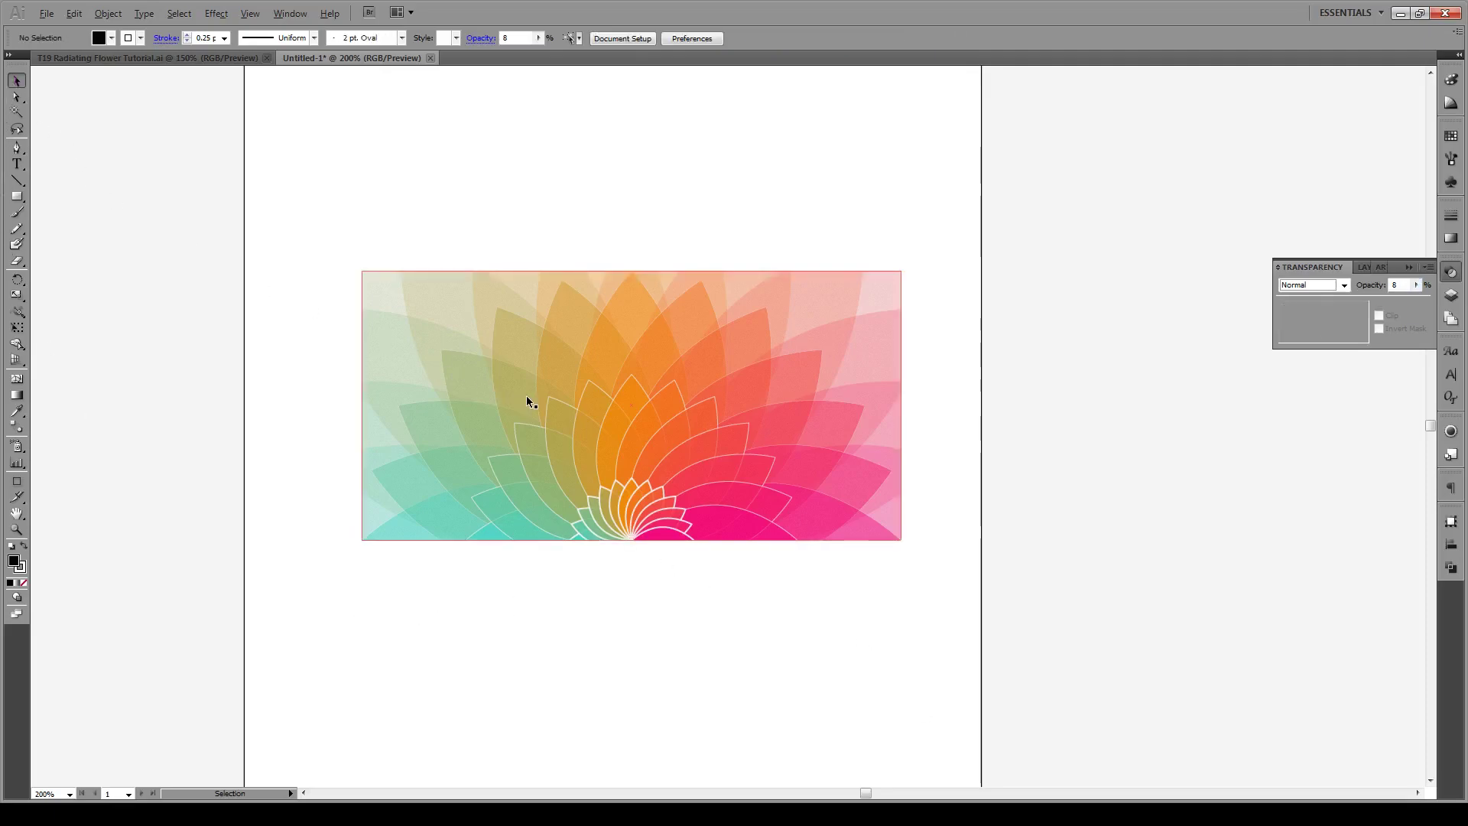
scroll(527, 397, "up", 1)
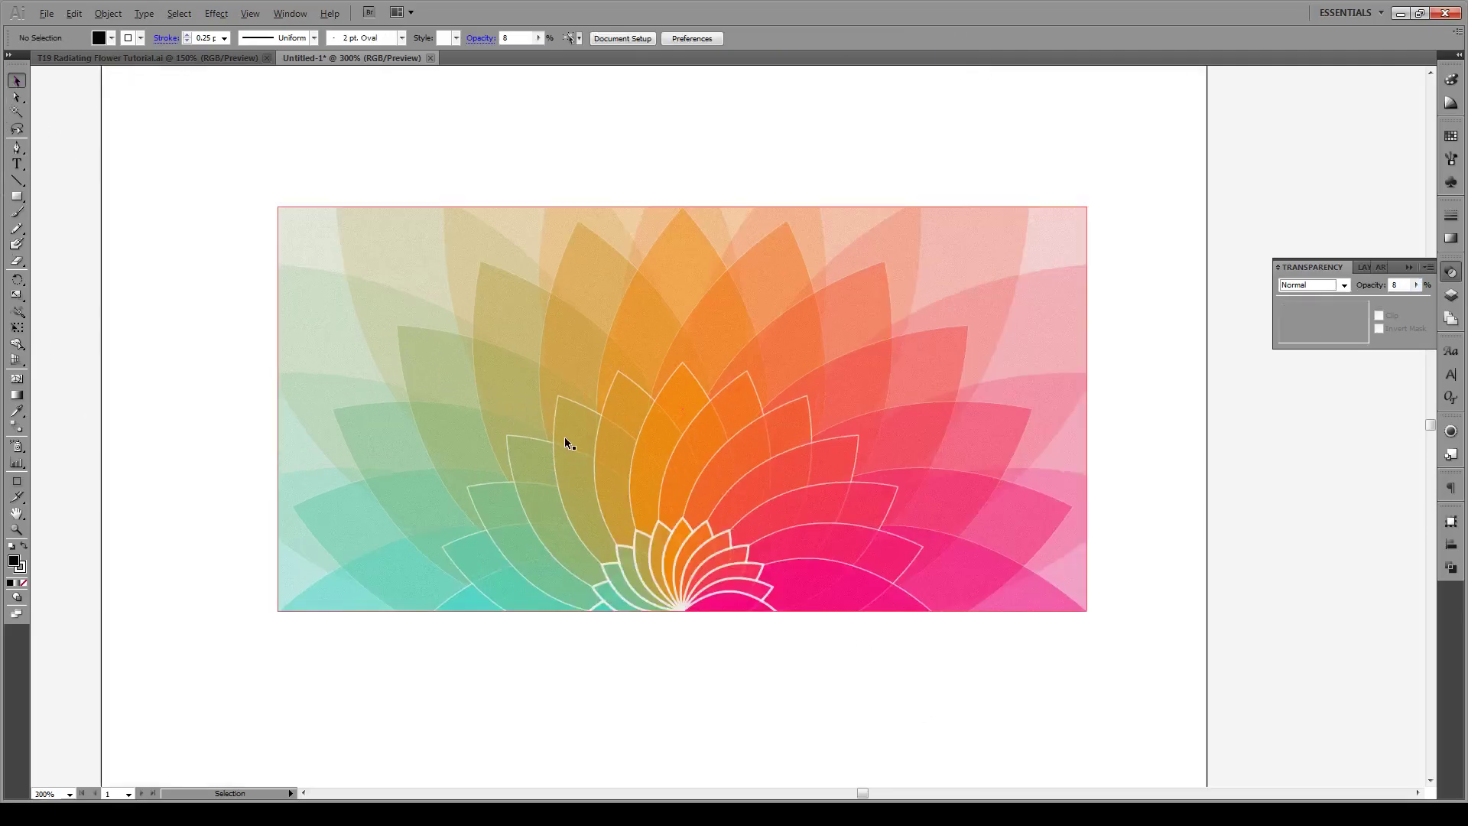
left_click(1052, 374)
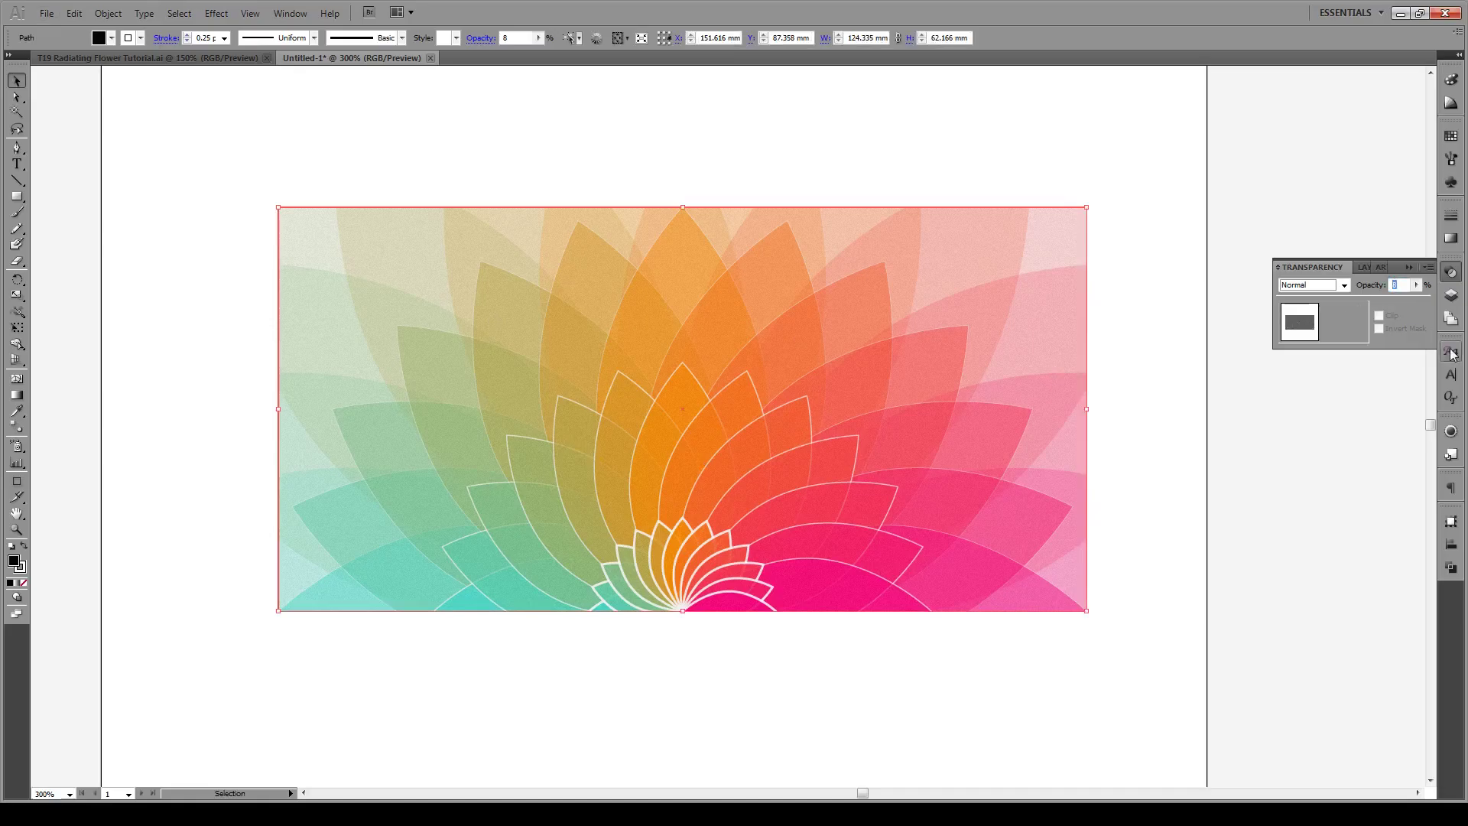
left_click(1290, 173)
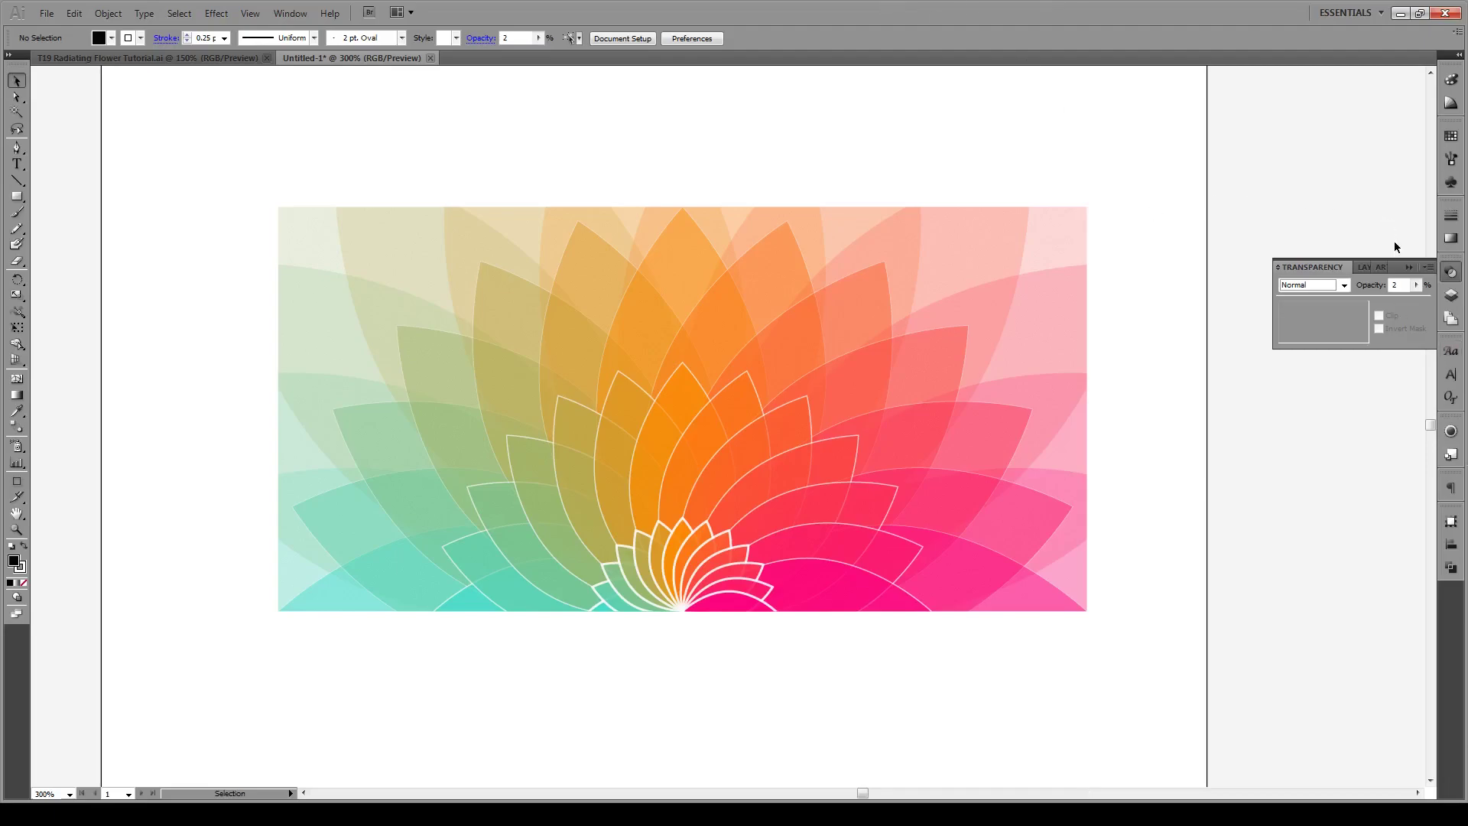
left_click(1408, 267)
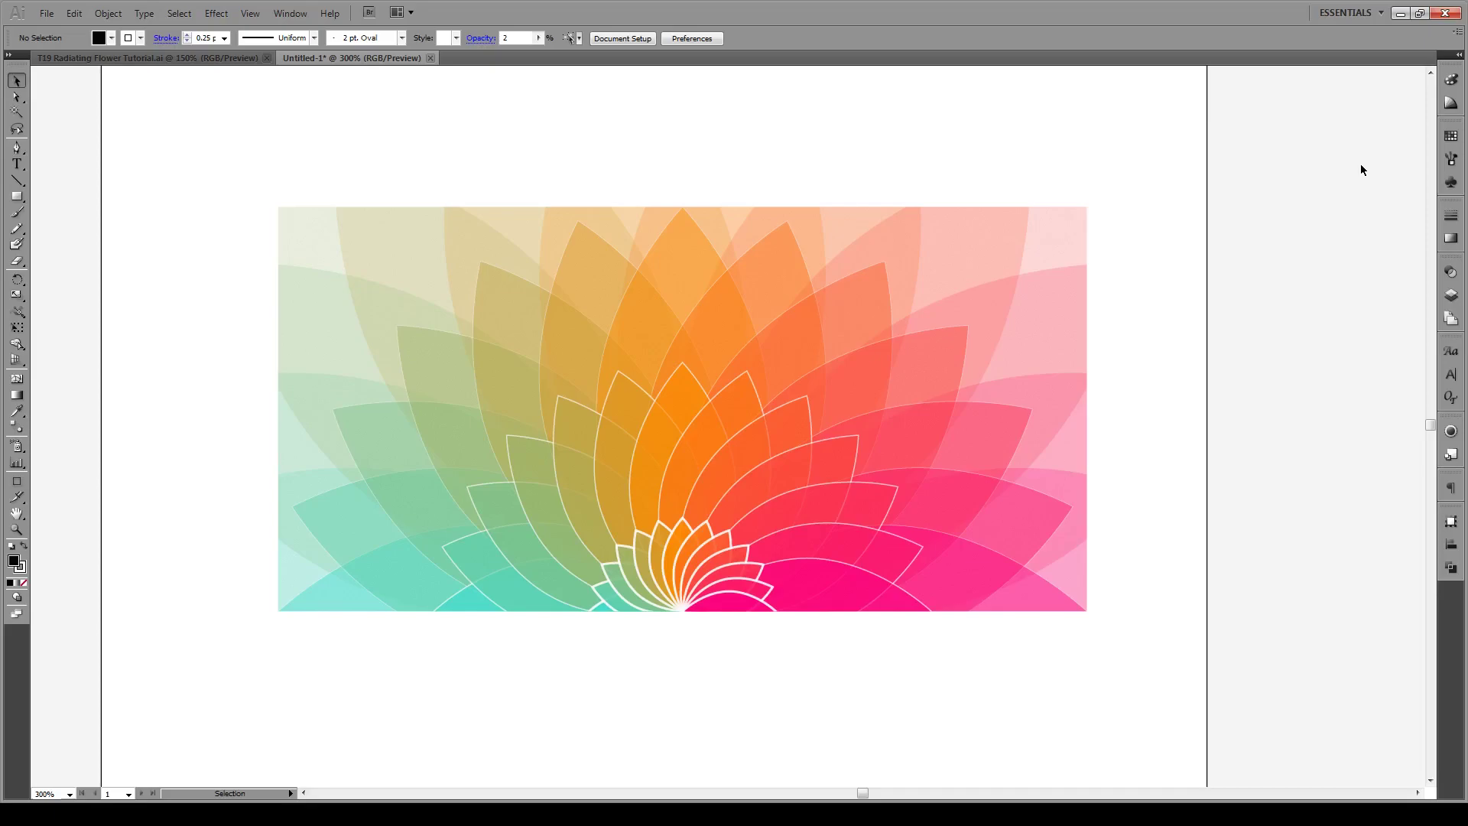